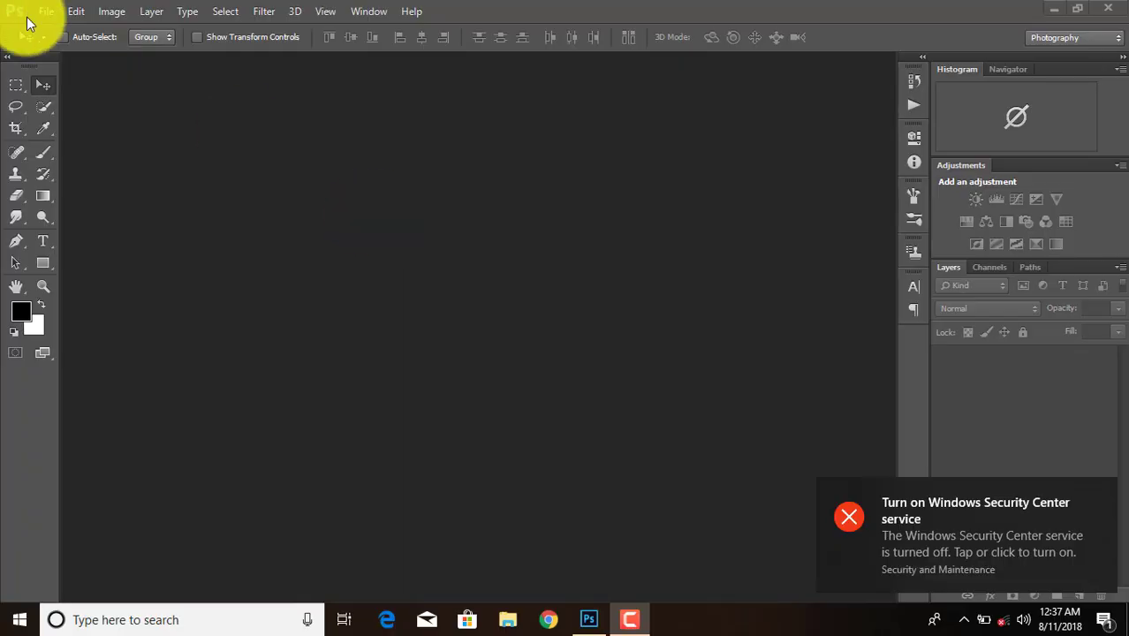
Step: Open the IMG_0677 rider photo as a docked tab and unlock its Background layer as Layer 0
{"action": "left_click", "coordinate": [45, 11]}
{"action": "left_click", "coordinate": [72, 44]}
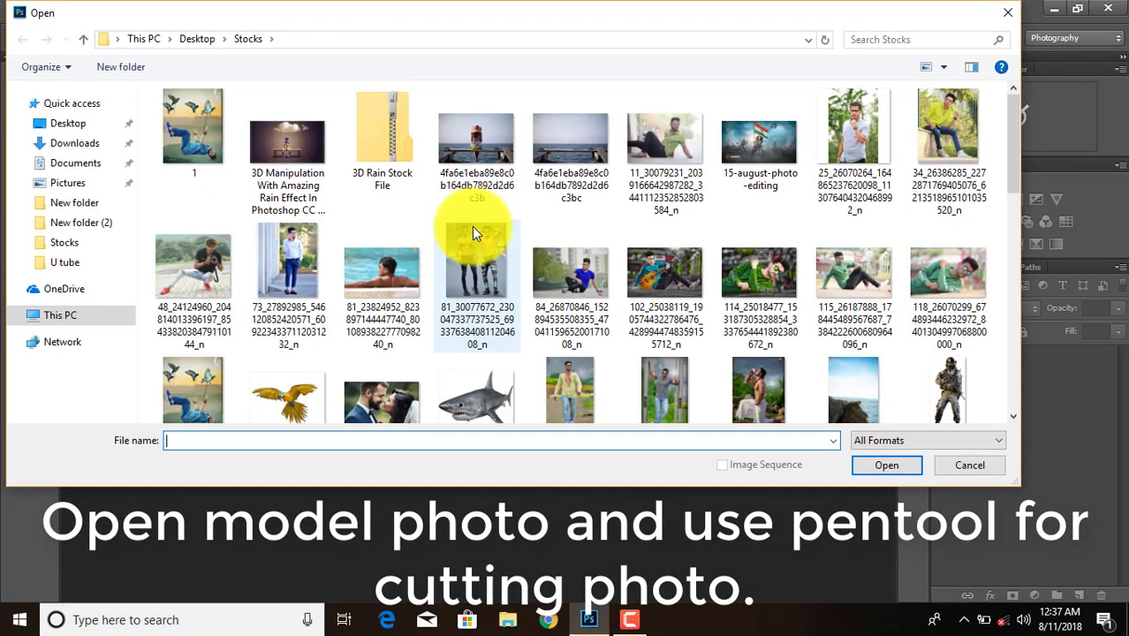
{"action": "scroll", "coordinate": [471, 231], "scroll_direction": "down", "scroll_amount": 4}
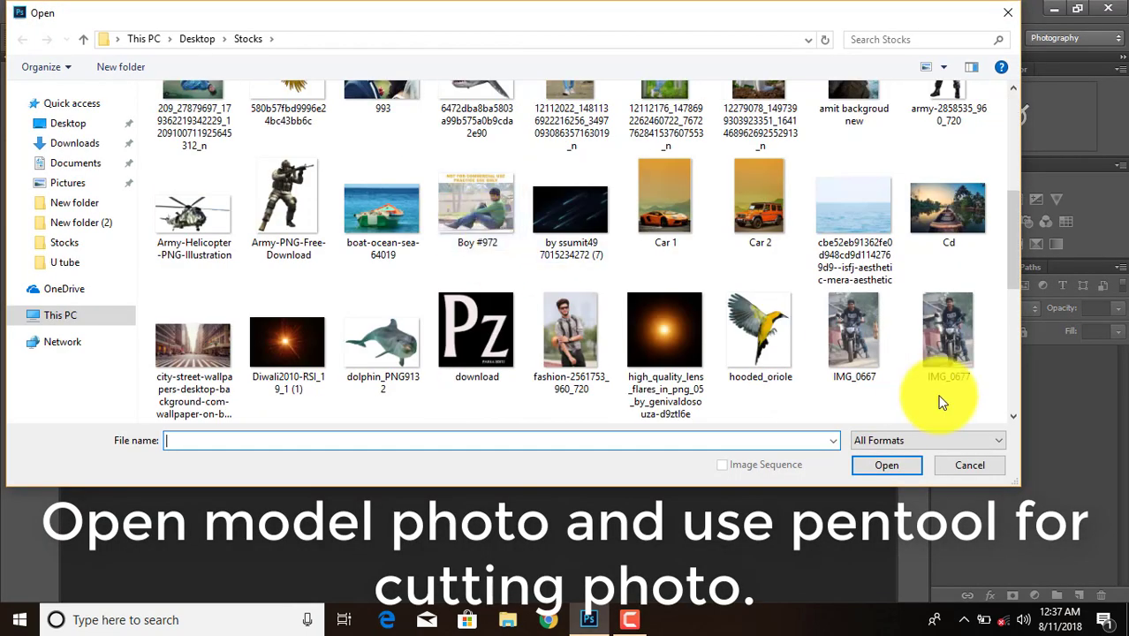
{"action": "double_click", "coordinate": [942, 340]}
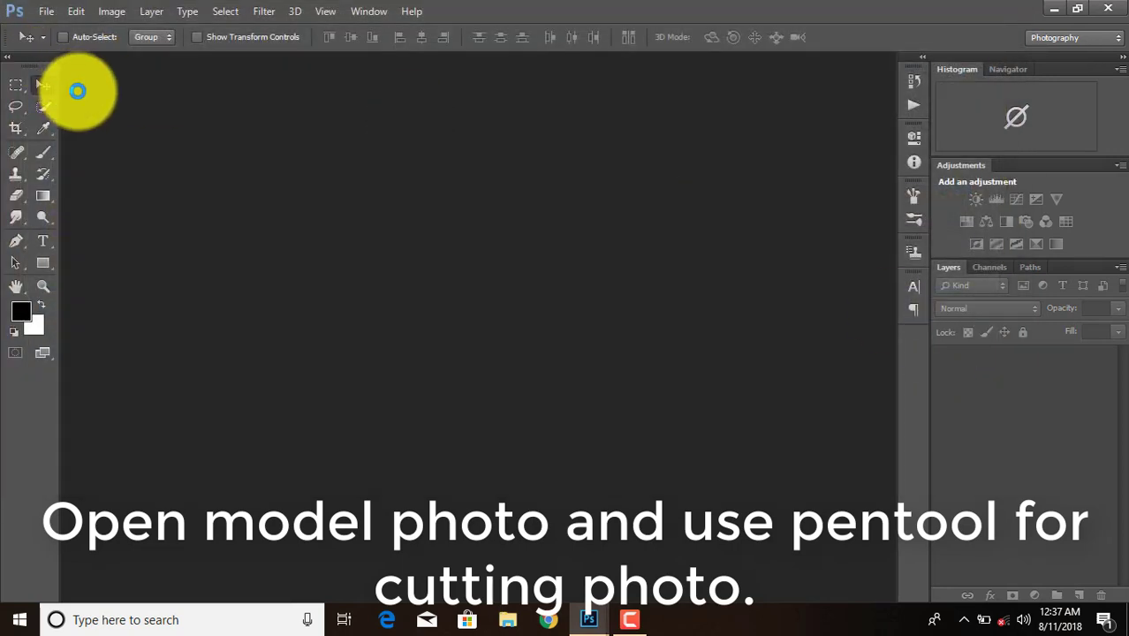
{"action": "left_click_drag", "start_coordinate": [245, 59], "coordinate": [259, 56]}
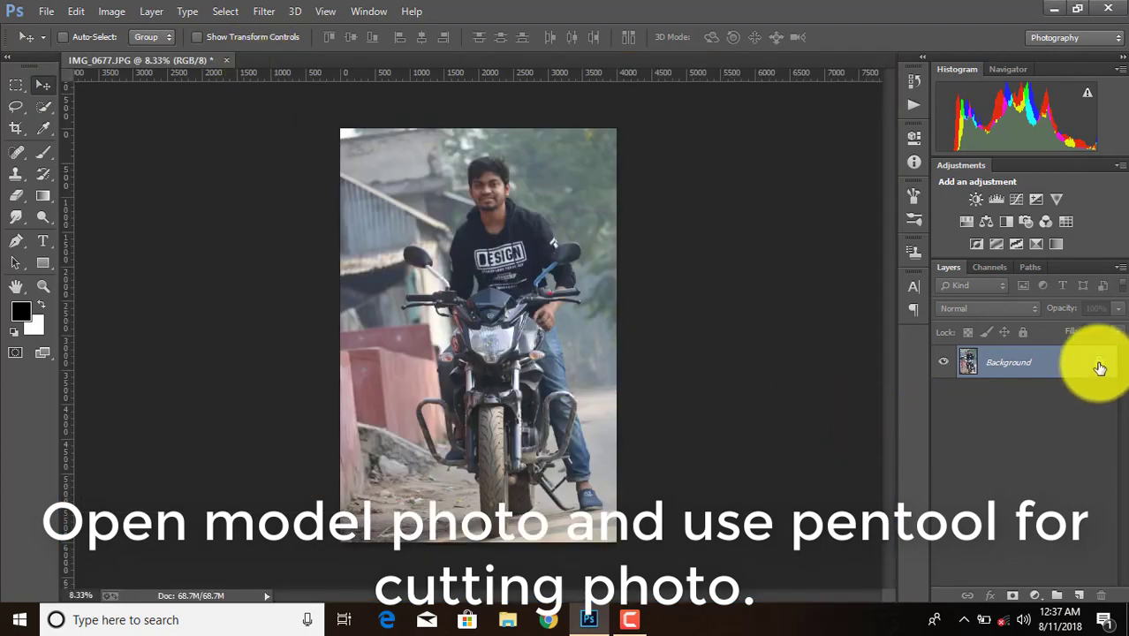
{"action": "left_click", "coordinate": [1100, 366]}
Step: With the Pen tool, zoom in and start a path up the motorcycle's fairing edge
{"action": "left_click", "coordinate": [21, 240]}
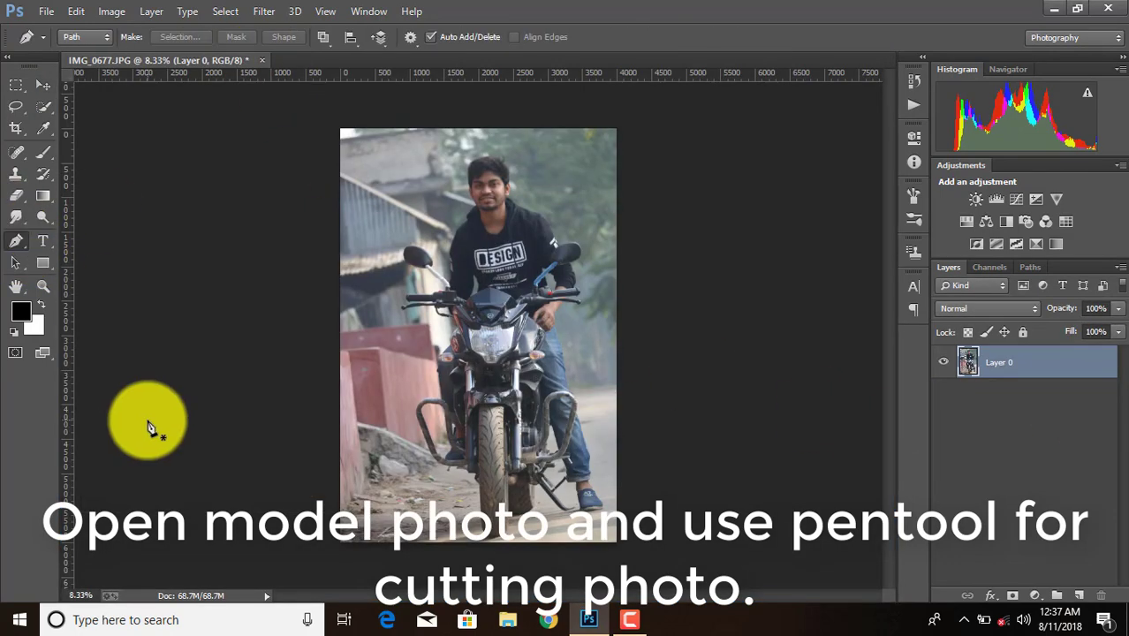
{"action": "key", "text": "ctrl+plus"}
{"action": "key", "text": "ctrl+plus"}
{"action": "key", "text": "ctrl+plus"}
{"action": "key", "text": "ctrl+plus"}
{"action": "key", "text": "ctrl+plus"}
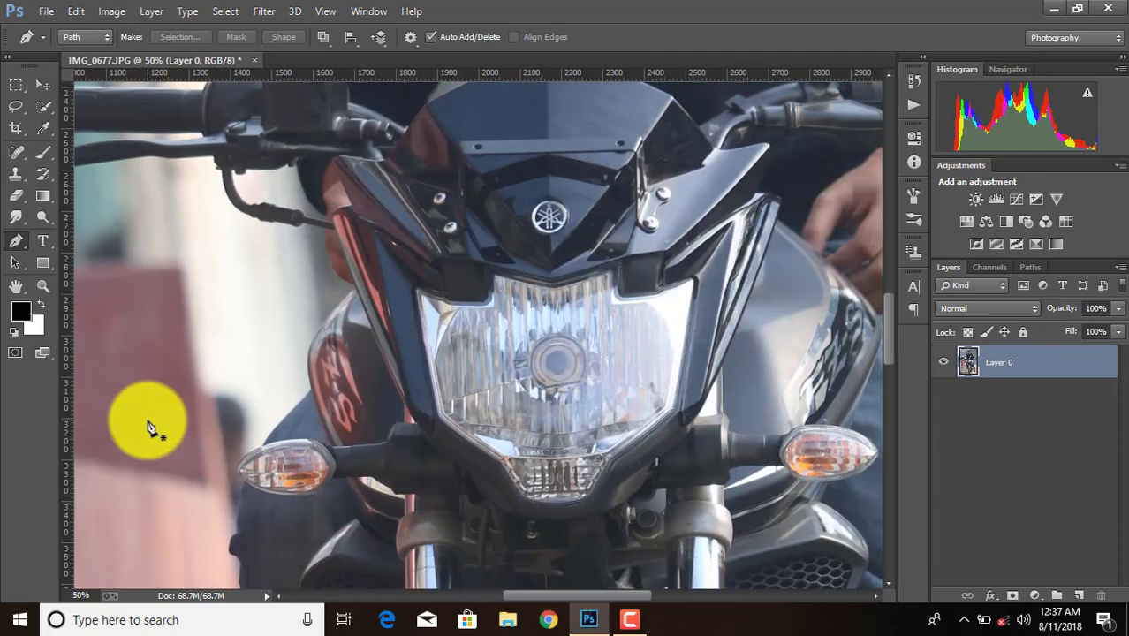
{"action": "key", "text": "ctrl+plus"}
{"action": "key", "text": "ctrl+plus"}
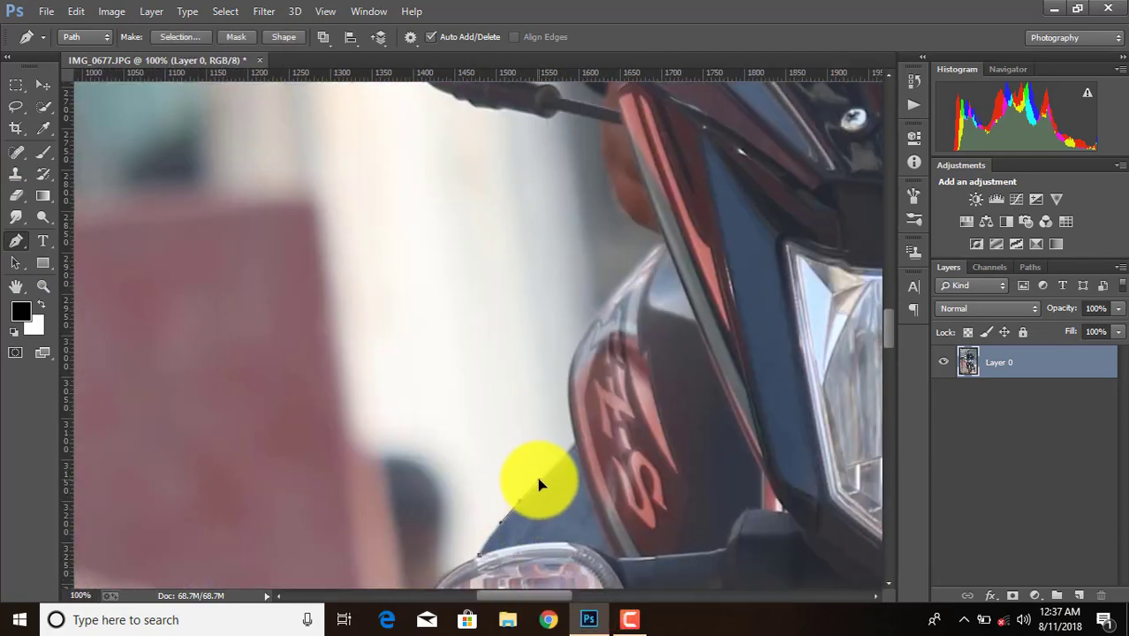
{"action": "left_click", "coordinate": [566, 451]}
{"action": "left_click", "coordinate": [569, 364]}
{"action": "left_click", "coordinate": [607, 300]}
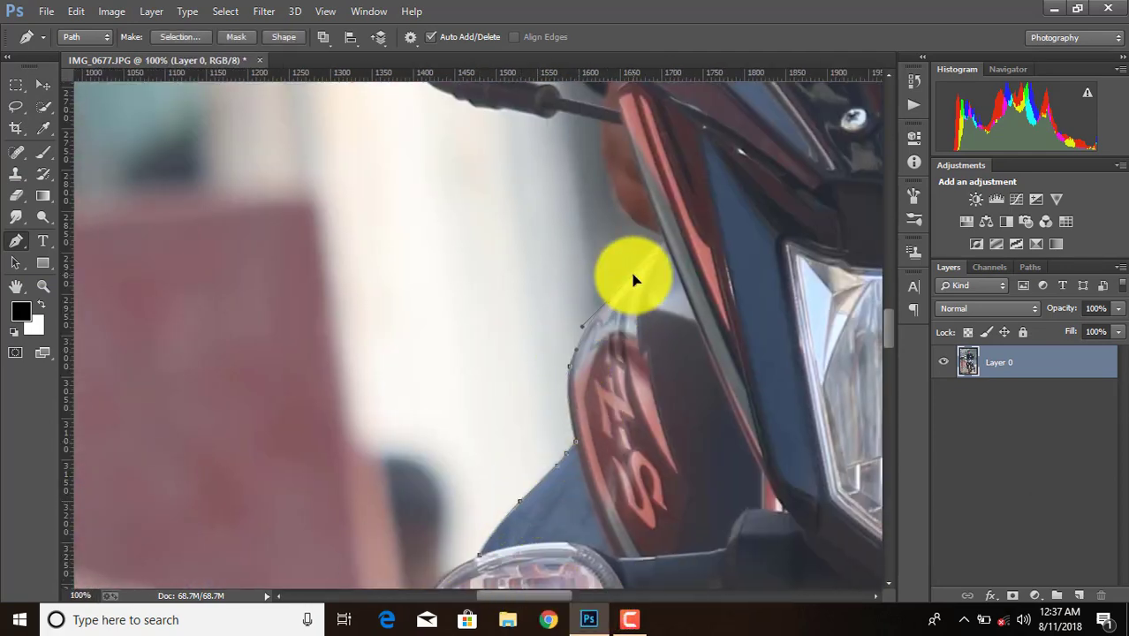
{"action": "left_click", "coordinate": [664, 239]}
{"action": "left_click", "coordinate": [621, 209]}
{"action": "left_click", "coordinate": [611, 174]}
{"action": "left_click", "coordinate": [600, 123]}
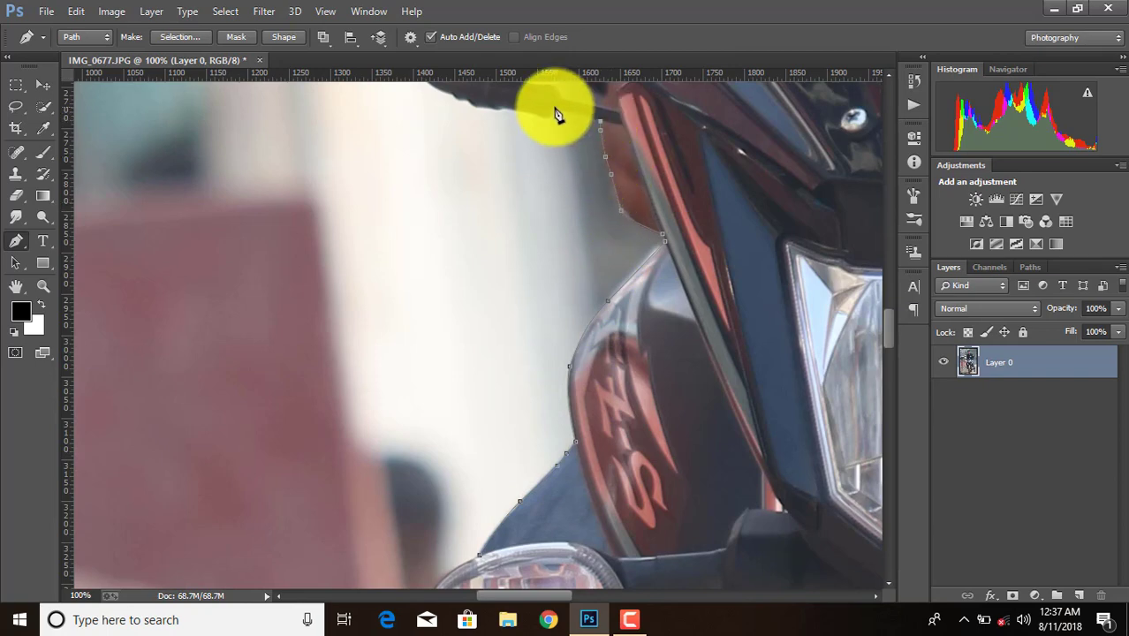
{"action": "scroll", "coordinate": [552, 330], "scroll_direction": "up", "scroll_amount": 5}
Step: Continue the path left along the brake lever
{"action": "left_click", "coordinate": [469, 315]}
{"action": "left_click", "coordinate": [453, 306]}
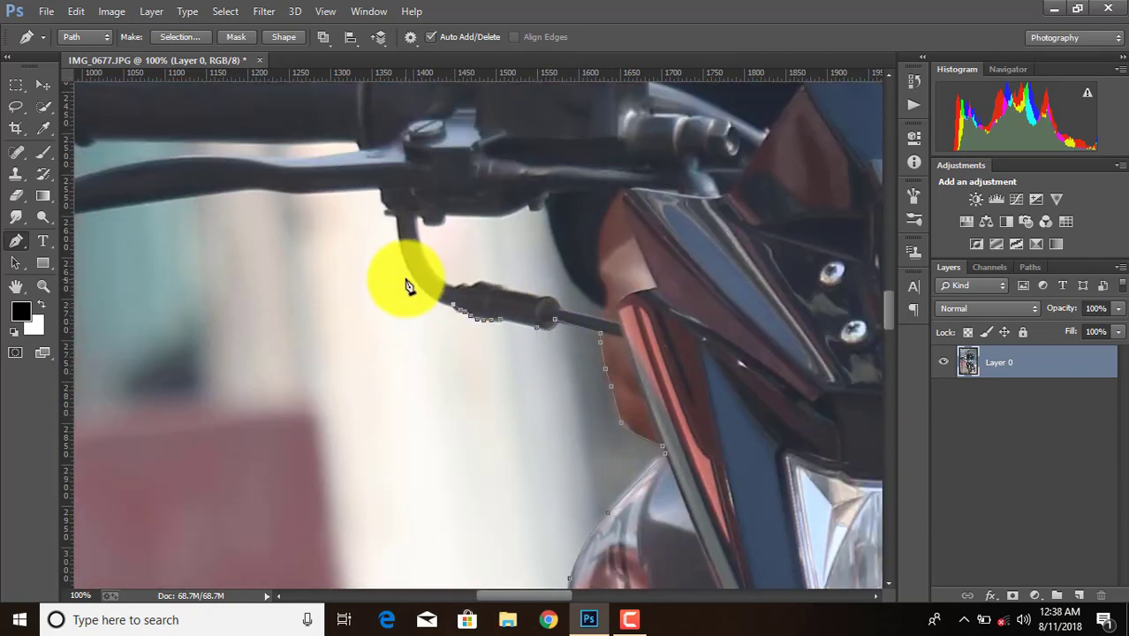
{"action": "left_click", "coordinate": [303, 200]}
{"action": "left_click", "coordinate": [269, 194]}
{"action": "left_click", "coordinate": [219, 201]}
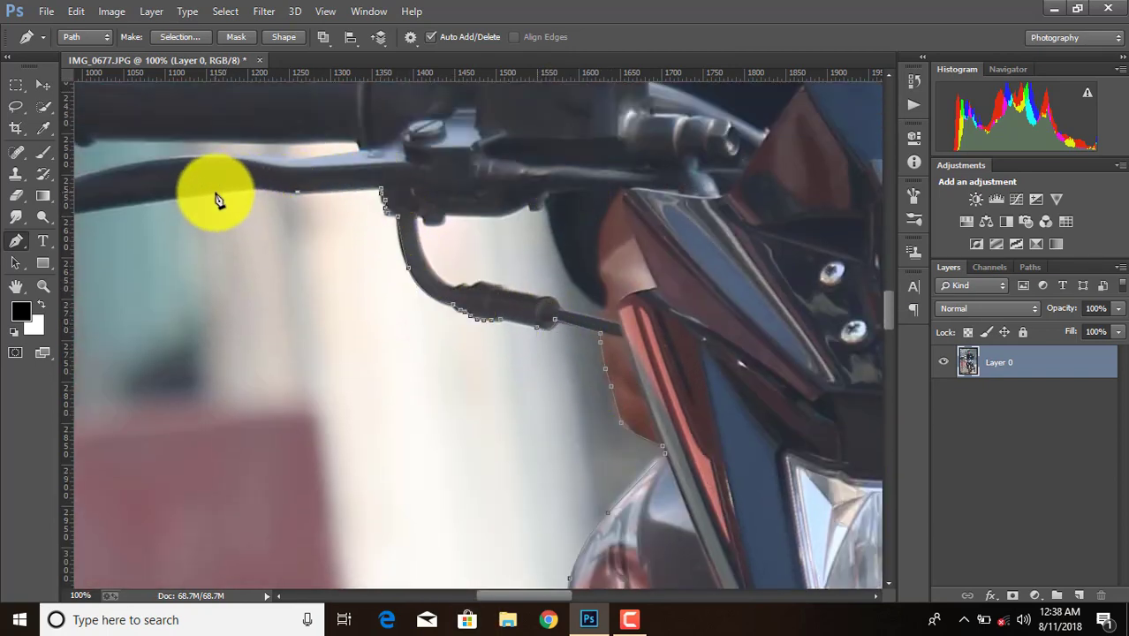
{"action": "left_click", "coordinate": [168, 207]}
{"action": "scroll", "coordinate": [183, 358], "scroll_direction": "up", "scroll_amount": 6}
{"action": "scroll", "coordinate": [184, 357], "scroll_direction": "left", "scroll_amount": 6}
Step: Wrap the path around the lever's ball tip and along the lever and grip bottom
{"action": "left_click", "coordinate": [301, 497]}
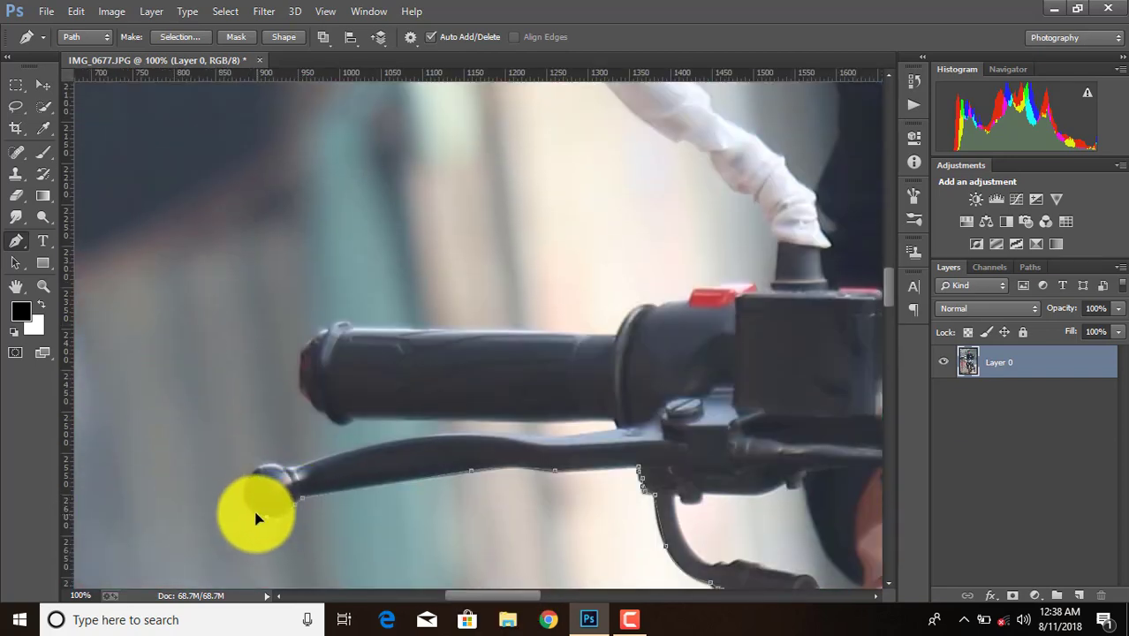
{"action": "left_click", "coordinate": [267, 517]}
{"action": "left_click", "coordinate": [244, 492]}
{"action": "left_click", "coordinate": [260, 468]}
{"action": "left_click_drag", "start_coordinate": [427, 437], "coordinate": [477, 434]}
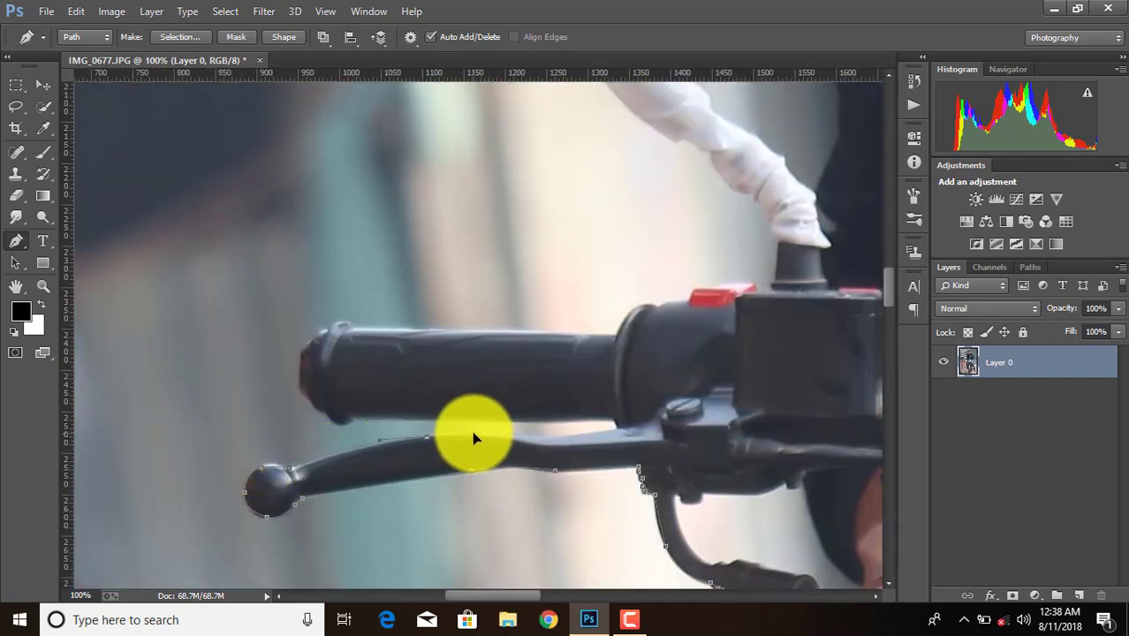
{"action": "left_click", "coordinate": [542, 435]}
{"action": "left_click", "coordinate": [616, 426]}
{"action": "left_click", "coordinate": [350, 419]}
{"action": "left_click", "coordinate": [314, 405]}
Step: Trace around the grip's left end, along its top, to the red button's corner
{"action": "left_click", "coordinate": [301, 389]}
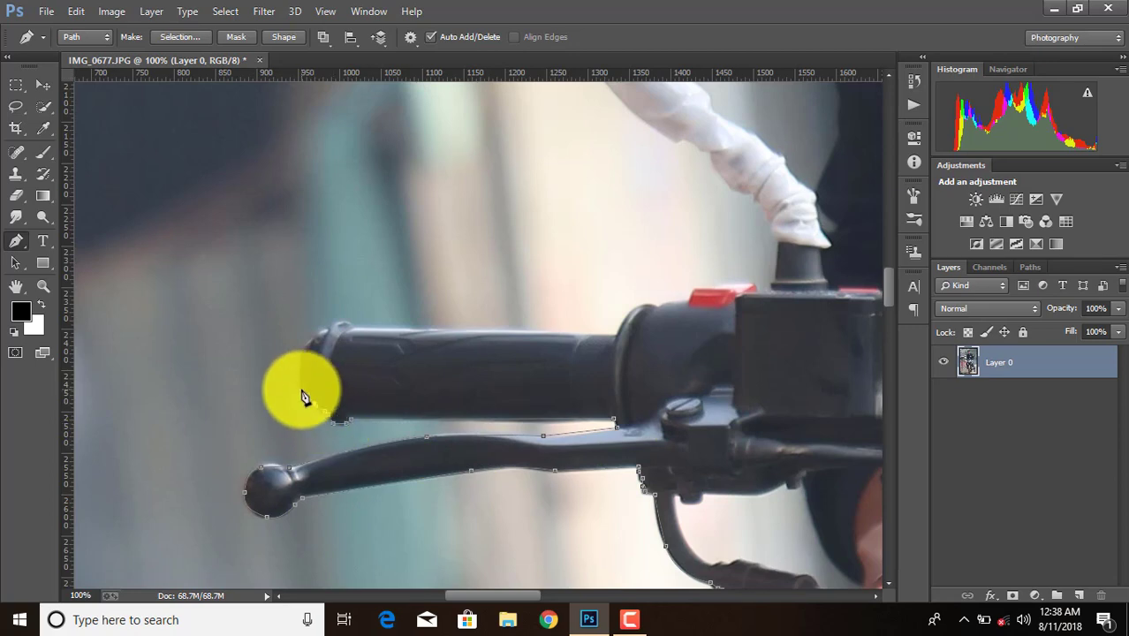
{"action": "left_click", "coordinate": [300, 350]}
{"action": "left_click", "coordinate": [350, 327]}
{"action": "left_click_drag", "start_coordinate": [616, 338], "coordinate": [654, 309]}
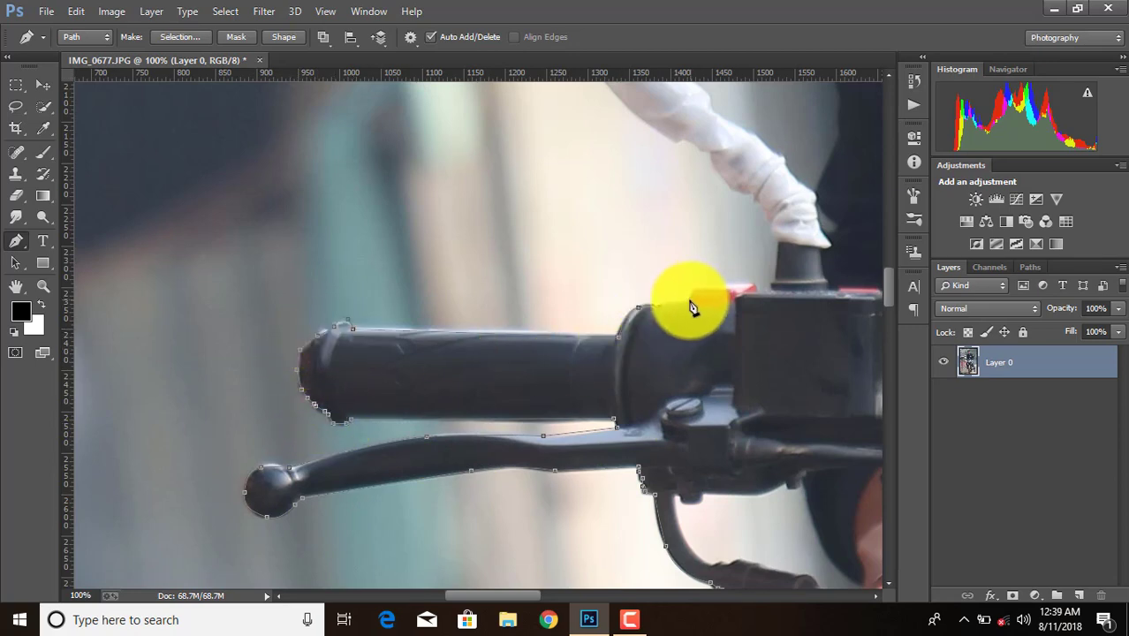
{"action": "left_click", "coordinate": [688, 300]}
{"action": "left_click", "coordinate": [693, 288]}
{"action": "scroll", "coordinate": [768, 291], "scroll_direction": "up", "scroll_amount": 5}
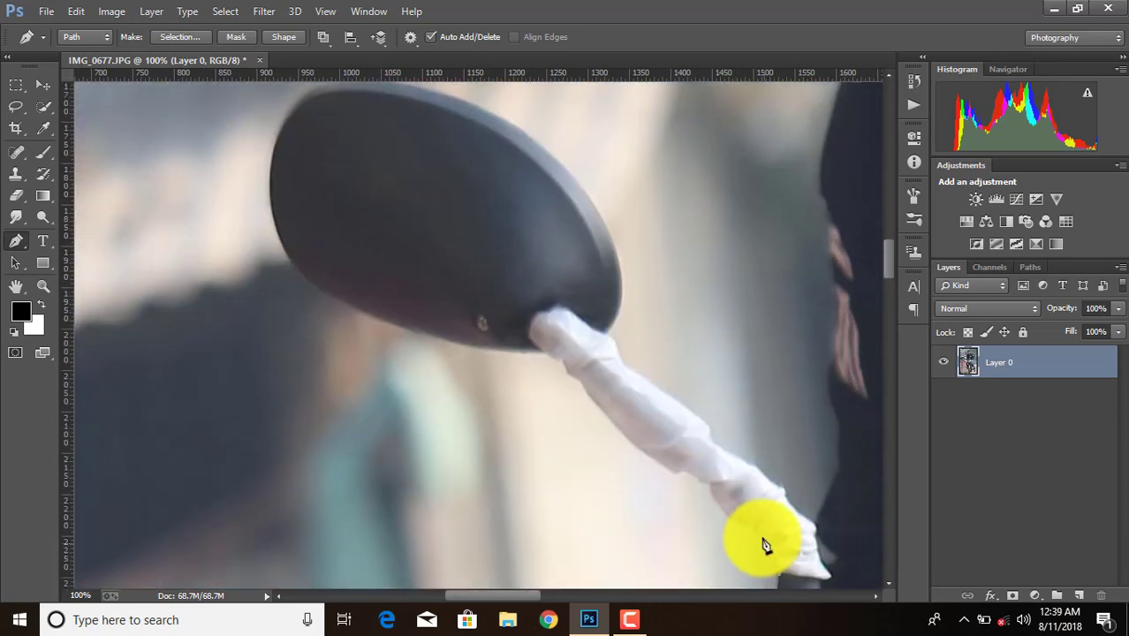
{"action": "scroll", "coordinate": [595, 397], "scroll_direction": "up", "scroll_amount": 1}
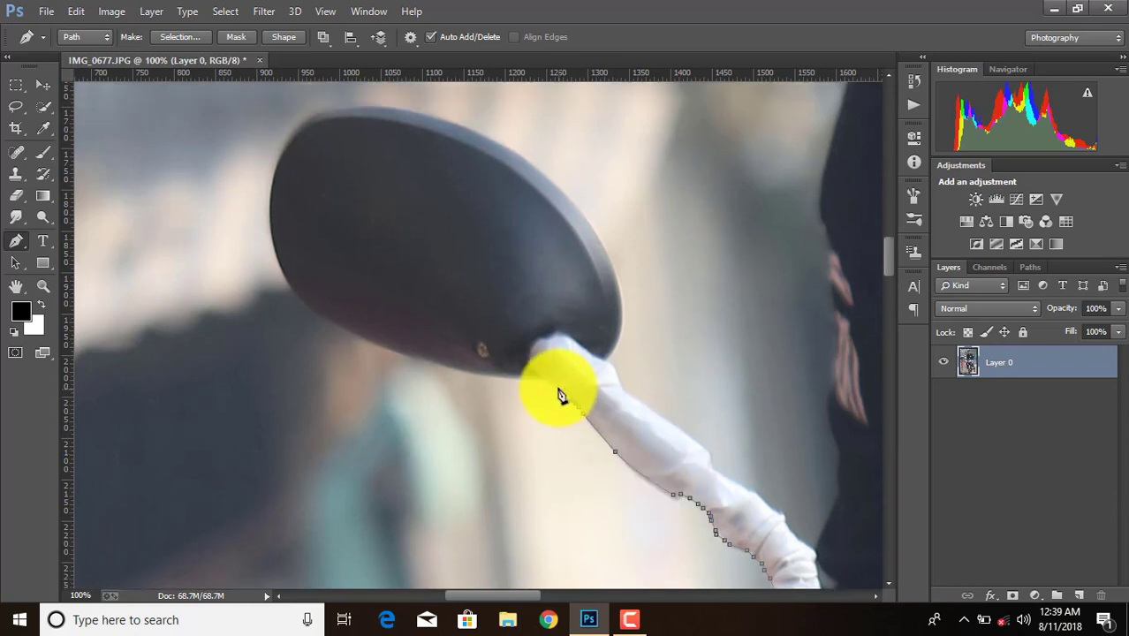
Step: Trace the mirror outline: lower edge, left end, curved top and right edge
{"action": "left_click", "coordinate": [548, 381]}
{"action": "left_click", "coordinate": [442, 370]}
{"action": "left_click", "coordinate": [350, 332]}
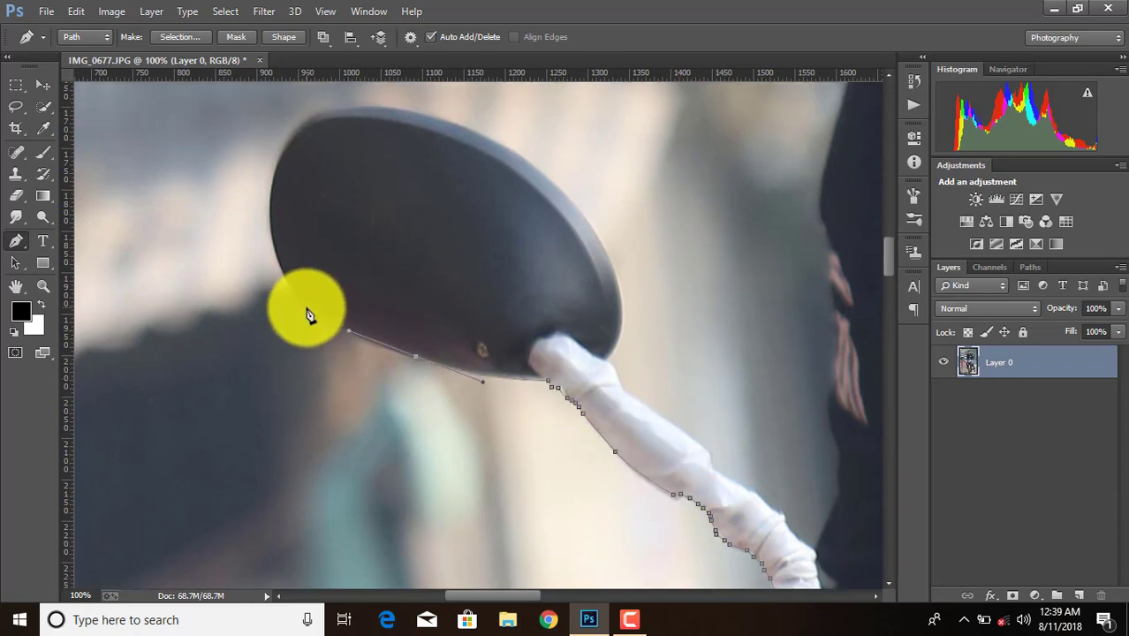
{"action": "left_click", "coordinate": [308, 308]}
{"action": "scroll", "coordinate": [307, 308], "scroll_direction": "up", "scroll_amount": 3}
{"action": "left_click", "coordinate": [288, 221]}
{"action": "left_click", "coordinate": [311, 194]}
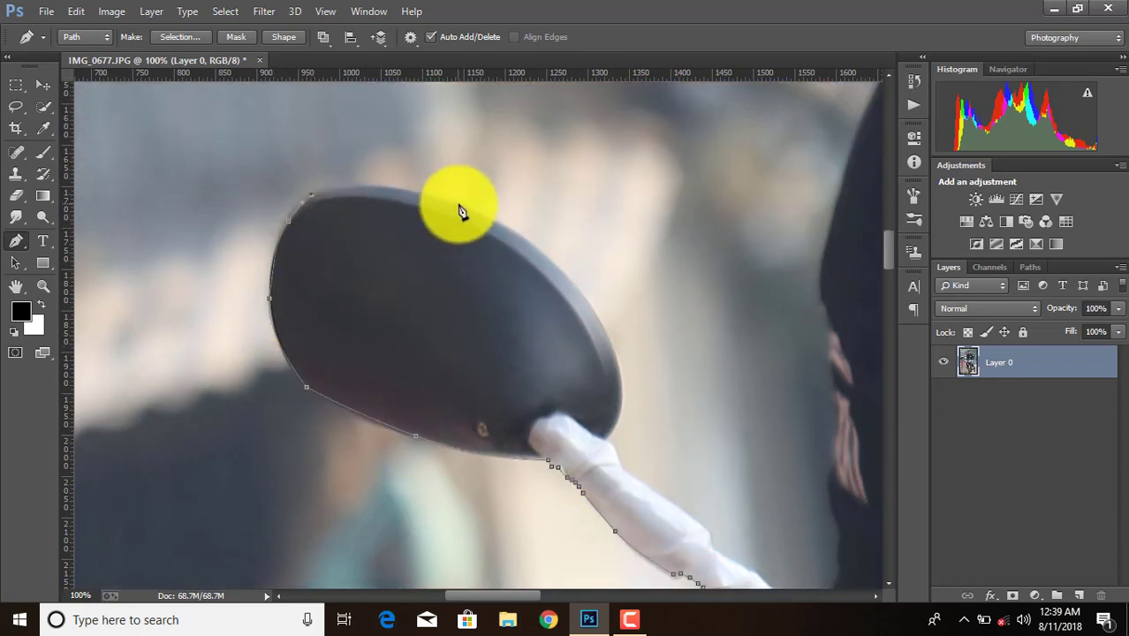
{"action": "left_click_drag", "start_coordinate": [458, 204], "coordinate": [521, 241]}
{"action": "left_click_drag", "start_coordinate": [620, 371], "coordinate": [621, 395]}
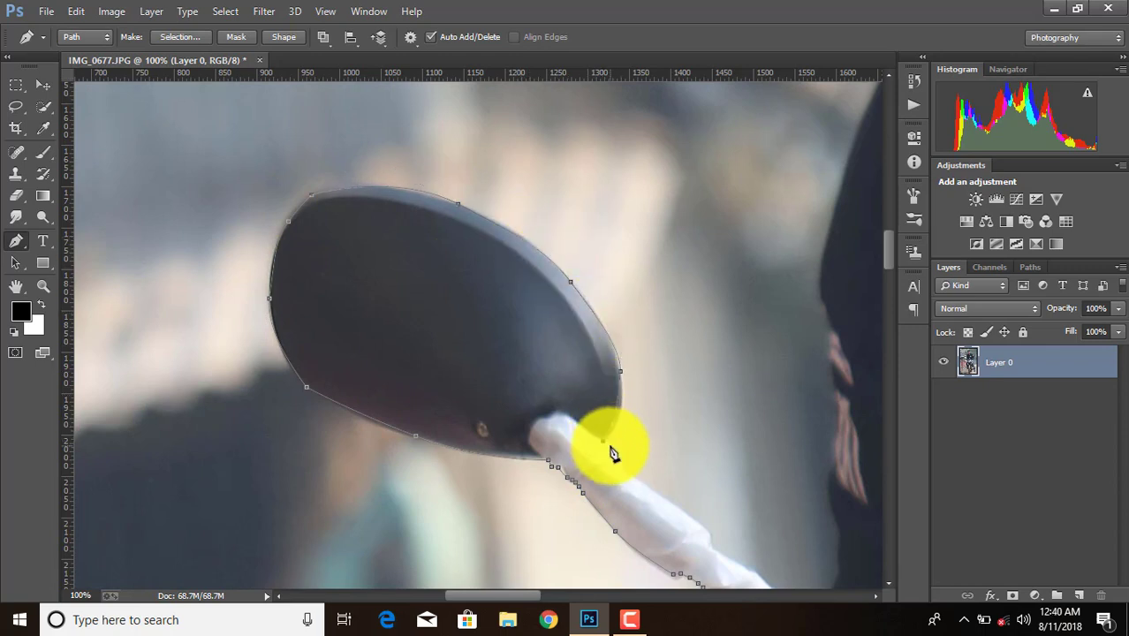
{"action": "scroll", "coordinate": [614, 453], "scroll_direction": "down", "scroll_amount": 5}
Step: Trace down the mirror stem's right edge and up the rider's outline
{"action": "left_click", "coordinate": [708, 386]}
{"action": "left_click", "coordinate": [753, 427]}
{"action": "left_click", "coordinate": [775, 448]}
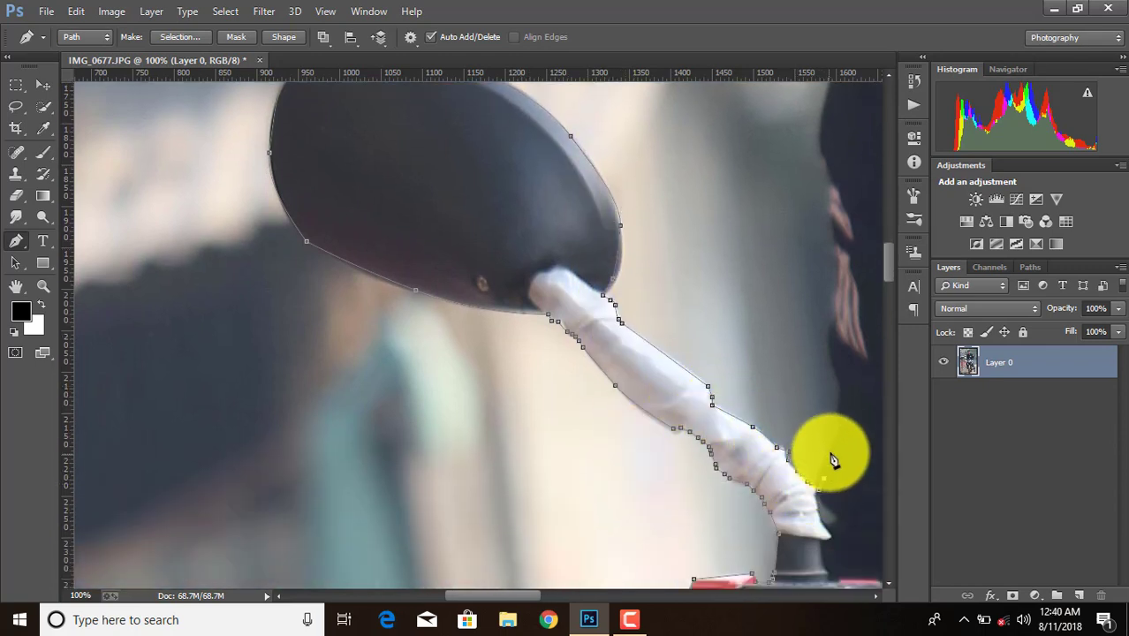
{"action": "left_click", "coordinate": [831, 348]}
{"action": "left_click", "coordinate": [831, 284]}
{"action": "left_click", "coordinate": [831, 245]}
{"action": "scroll", "coordinate": [831, 245], "scroll_direction": "up", "scroll_amount": 3}
{"action": "scroll", "coordinate": [506, 527], "scroll_direction": "right", "scroll_amount": 10}
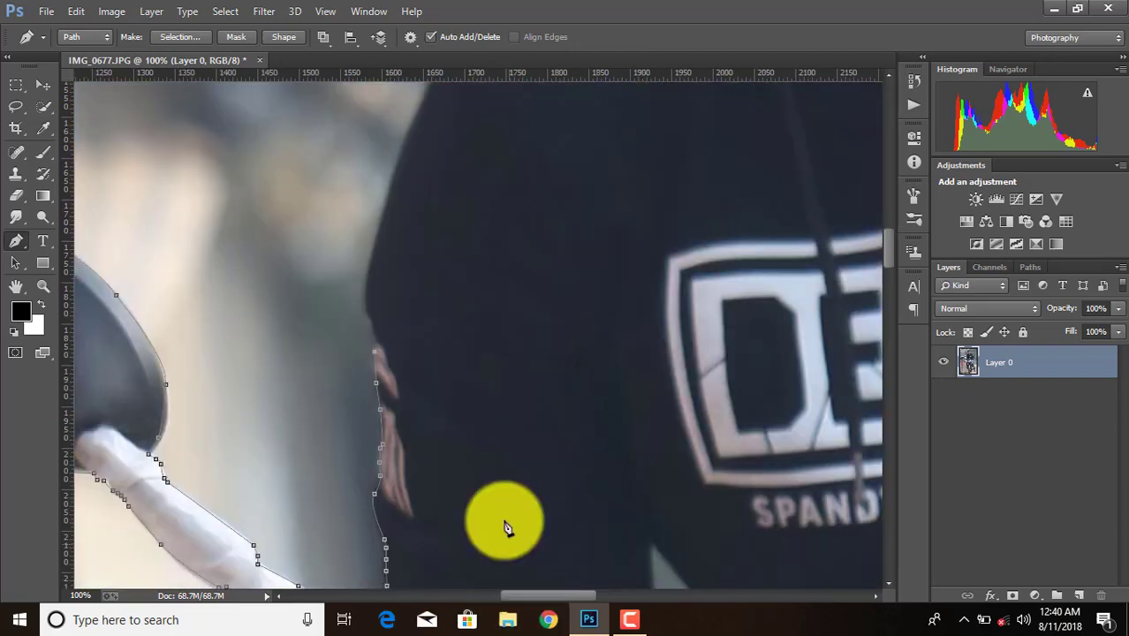
{"action": "scroll", "coordinate": [506, 528], "scroll_direction": "up", "scroll_amount": 6}
Step: Curve the path along the hood edge and up the hoodie neckline toward the neck
{"action": "left_click", "coordinate": [381, 492]}
{"action": "left_click_drag", "start_coordinate": [428, 358], "coordinate": [441, 326]}
{"action": "left_click_drag", "start_coordinate": [472, 255], "coordinate": [512, 235]}
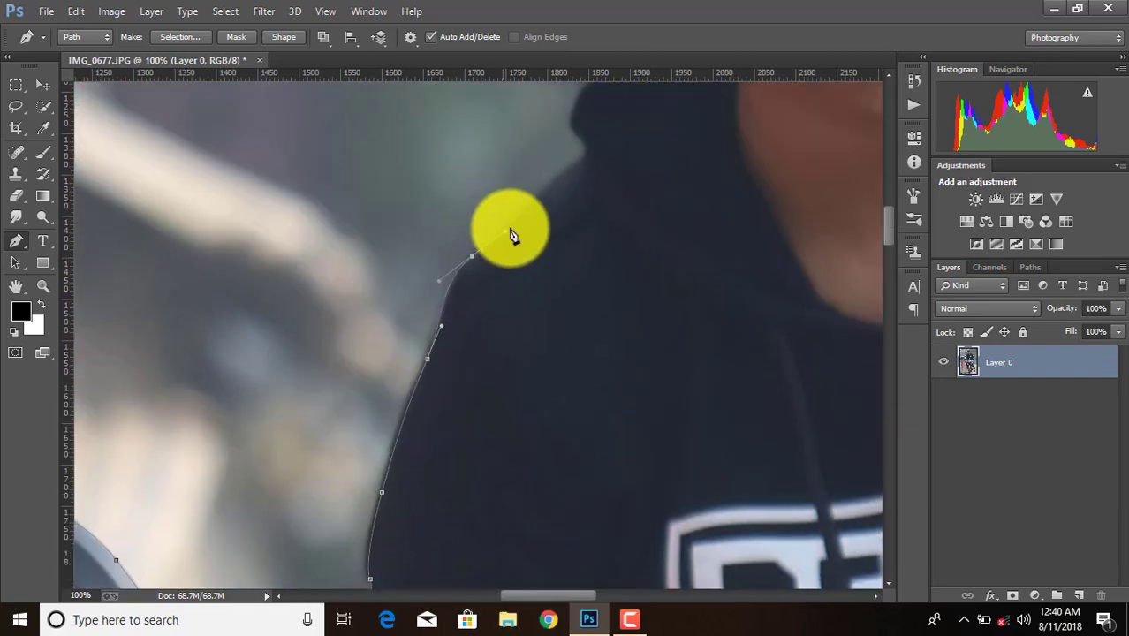
{"action": "scroll", "coordinate": [512, 235], "scroll_direction": "up", "scroll_amount": 3}
{"action": "left_click", "coordinate": [573, 265]}
{"action": "scroll", "coordinate": [572, 265], "scroll_direction": "up", "scroll_amount": 4}
{"action": "left_click", "coordinate": [595, 389]}
{"action": "left_click_drag", "start_coordinate": [649, 330], "coordinate": [680, 311]}
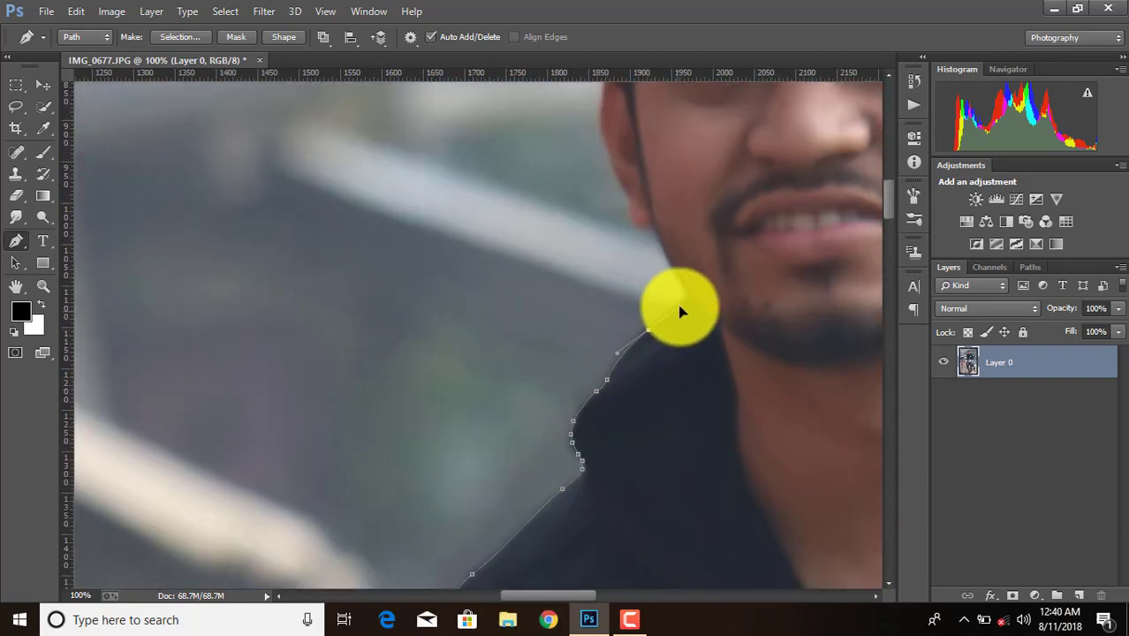
{"action": "key", "text": "ctrl+plus"}
{"action": "scroll", "coordinate": [398, 517], "scroll_direction": "up", "scroll_amount": 3}
Step: Extend the pen path from a curved neck anchor up the cheek and ear edge to the hairline
{"action": "left_click_drag", "start_coordinate": [399, 511], "coordinate": [354, 447]}
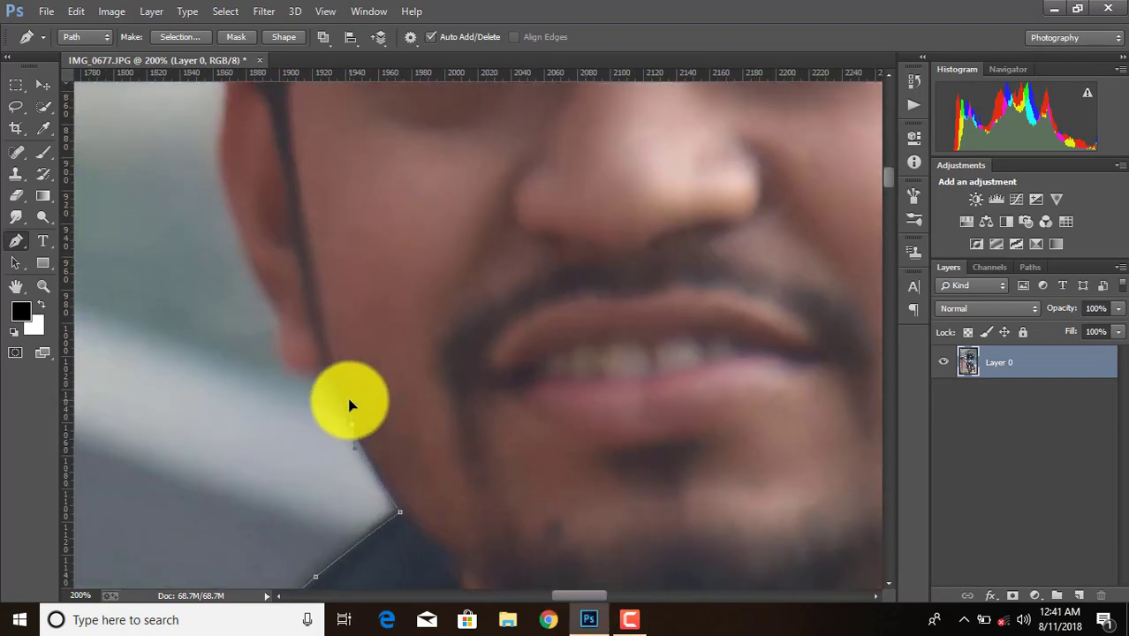
{"action": "left_click", "coordinate": [326, 373]}
{"action": "left_click", "coordinate": [285, 355]}
{"action": "left_click", "coordinate": [282, 326]}
{"action": "left_click", "coordinate": [237, 223]}
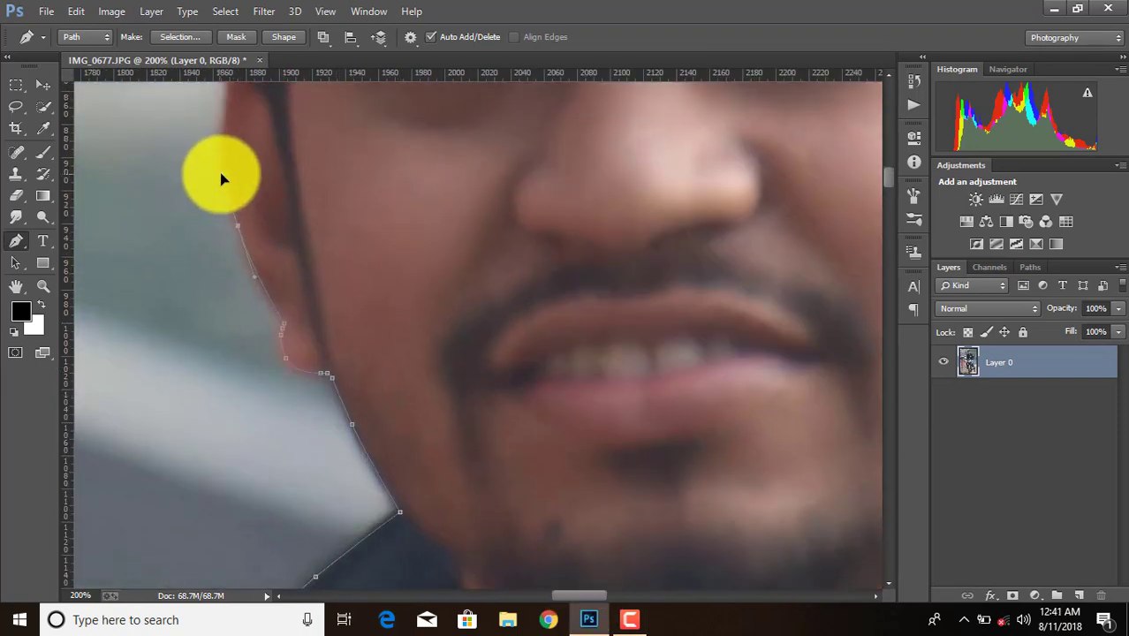
{"action": "scroll", "coordinate": [222, 181], "scroll_direction": "up", "scroll_amount": 2}
{"action": "left_click", "coordinate": [234, 142]}
{"action": "scroll", "coordinate": [211, 372], "scroll_direction": "up", "scroll_amount": 5}
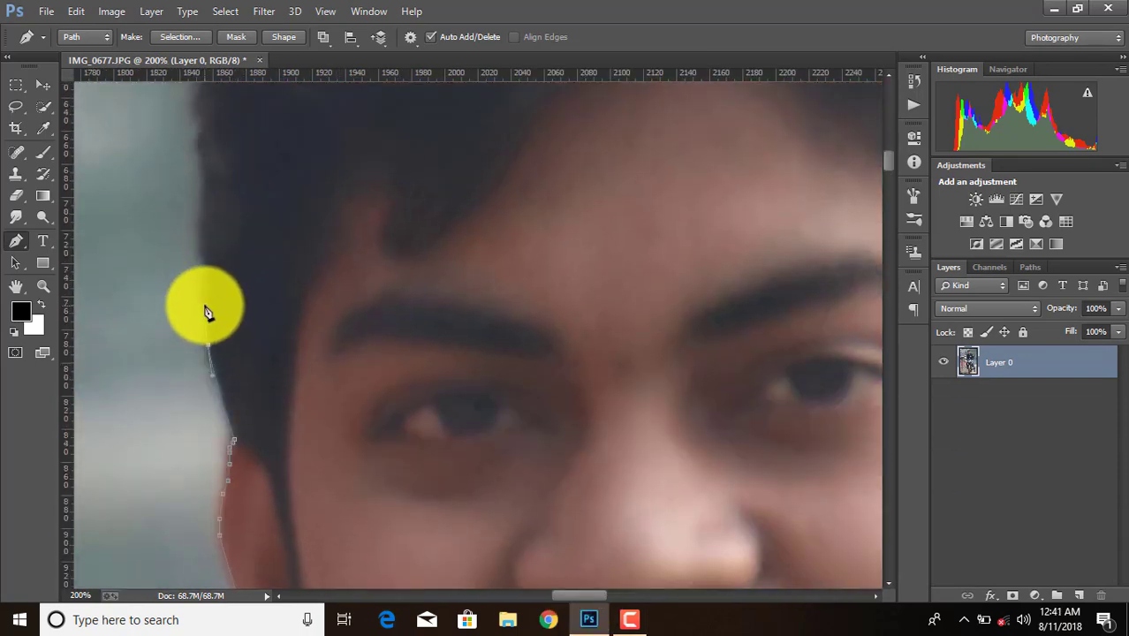
{"action": "left_click", "coordinate": [203, 265]}
{"action": "key", "text": "ctrl+minus"}
Step: Trace the outline up the hair's side, across its top and down its right edge
{"action": "left_click", "coordinate": [346, 380]}
{"action": "left_click", "coordinate": [355, 274]}
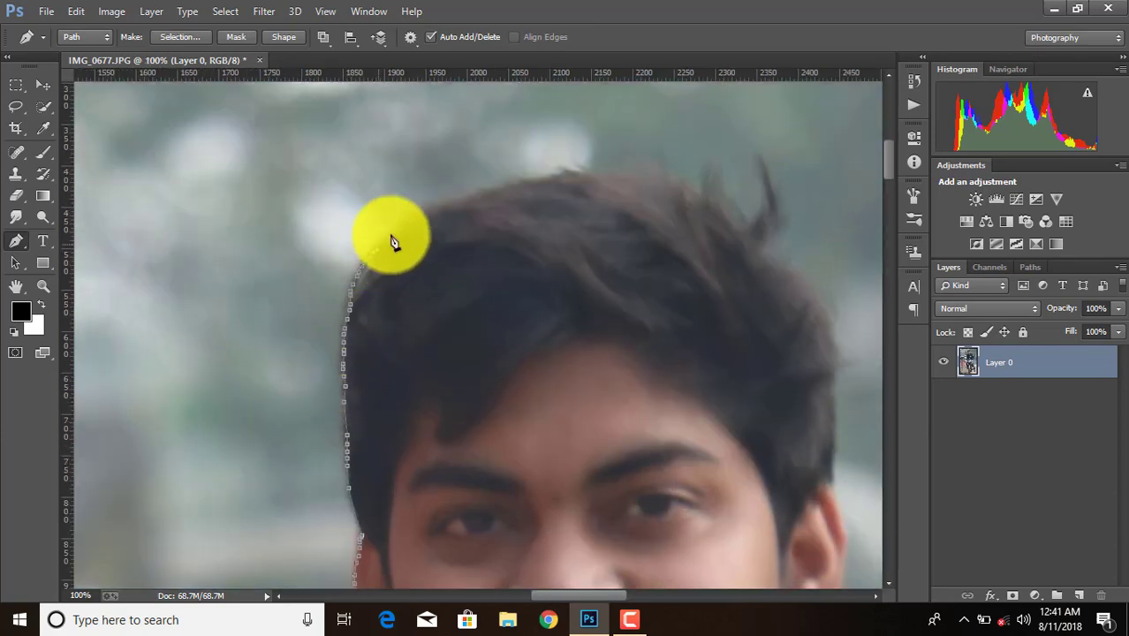
{"action": "left_click", "coordinate": [578, 169]}
{"action": "left_click", "coordinate": [627, 174]}
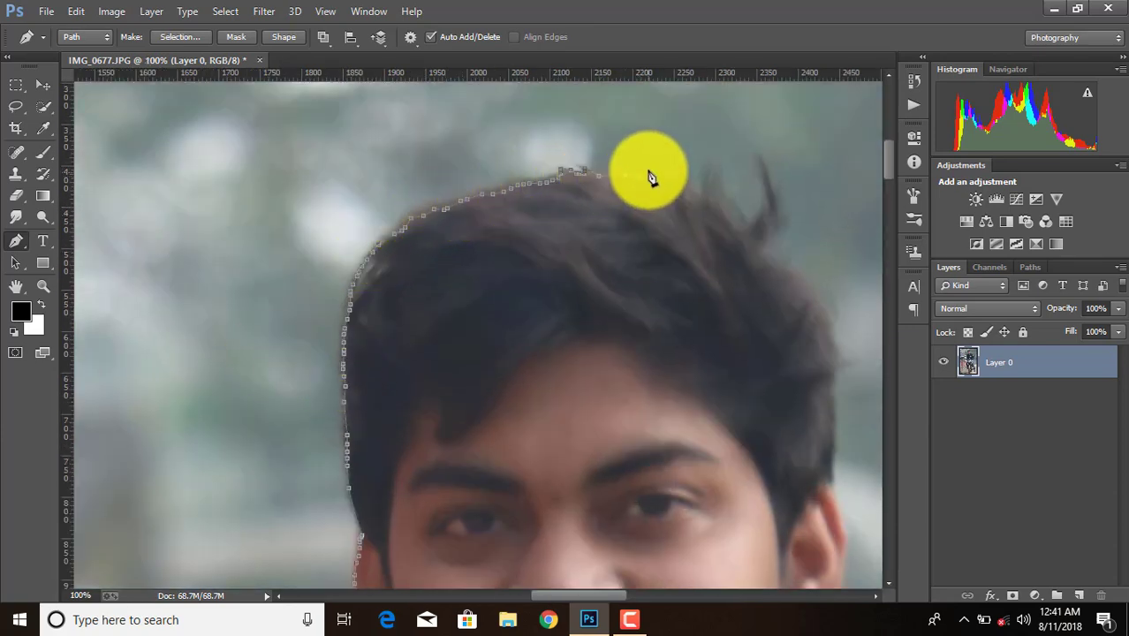
{"action": "left_click", "coordinate": [680, 181]}
{"action": "left_click", "coordinate": [710, 183]}
{"action": "left_click", "coordinate": [747, 217]}
{"action": "left_click", "coordinate": [766, 186]}
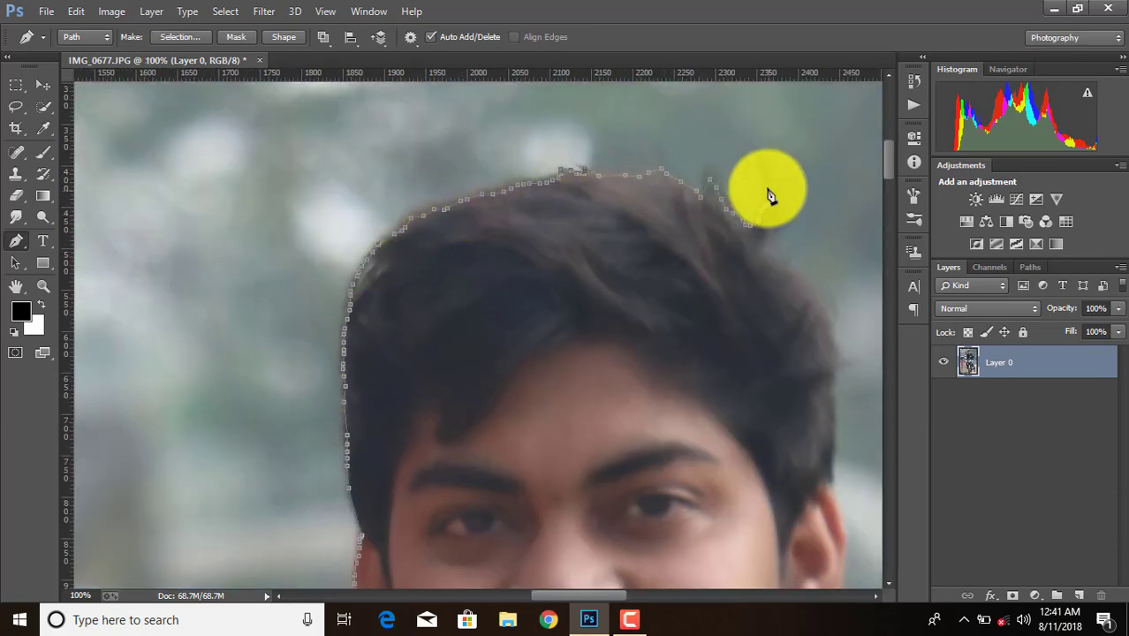
{"action": "left_click", "coordinate": [818, 302]}
{"action": "left_click", "coordinate": [832, 367]}
{"action": "left_click", "coordinate": [831, 398]}
Step: Outline the ear and ear lobe, then continue along the jawline
{"action": "key", "text": "ctrl+plus"}
{"action": "scroll", "coordinate": [685, 210], "scroll_direction": "down", "scroll_amount": 2}
{"action": "left_click", "coordinate": [685, 209]}
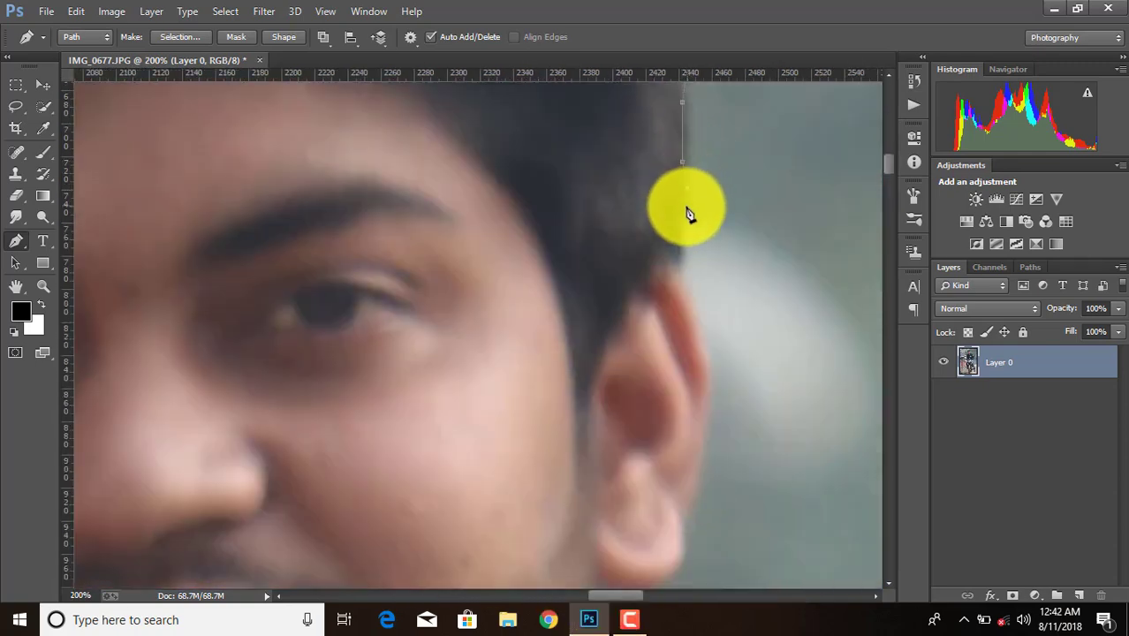
{"action": "left_click", "coordinate": [675, 270]}
{"action": "scroll", "coordinate": [680, 265], "scroll_direction": "down", "scroll_amount": 2}
{"action": "left_click", "coordinate": [699, 264]}
{"action": "left_click", "coordinate": [714, 290]}
{"action": "scroll", "coordinate": [704, 333], "scroll_direction": "down", "scroll_amount": 1}
{"action": "left_click", "coordinate": [695, 329]}
{"action": "left_click", "coordinate": [685, 361]}
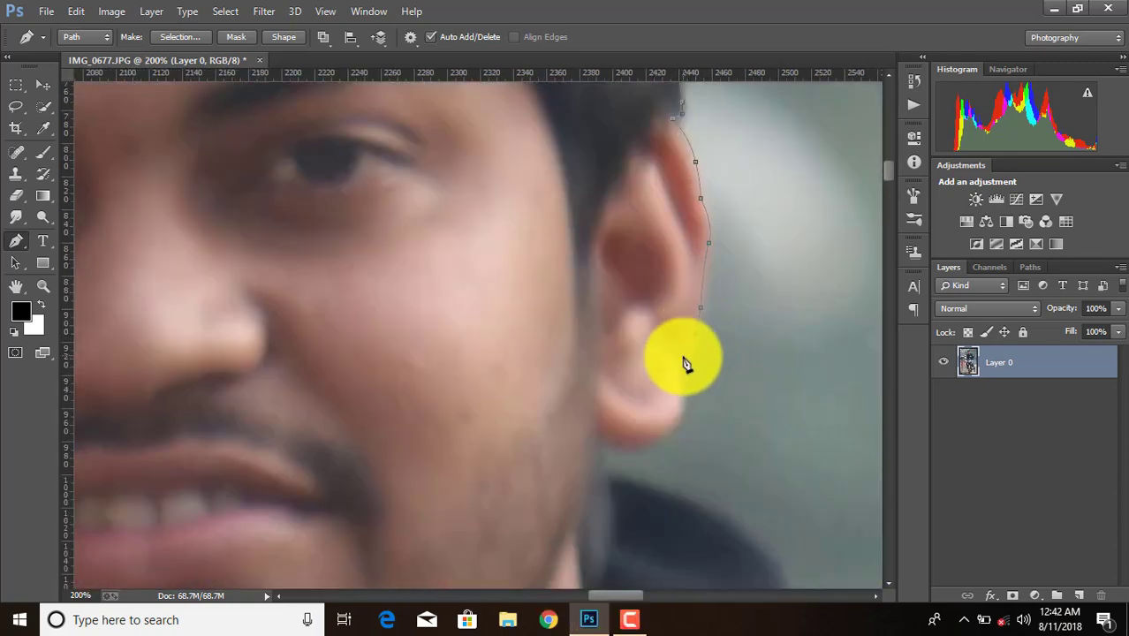
{"action": "scroll", "coordinate": [686, 361], "scroll_direction": "down", "scroll_amount": 1}
{"action": "left_click", "coordinate": [681, 334]}
{"action": "left_click", "coordinate": [652, 357]}
{"action": "left_click", "coordinate": [598, 354]}
{"action": "left_click", "coordinate": [586, 396]}
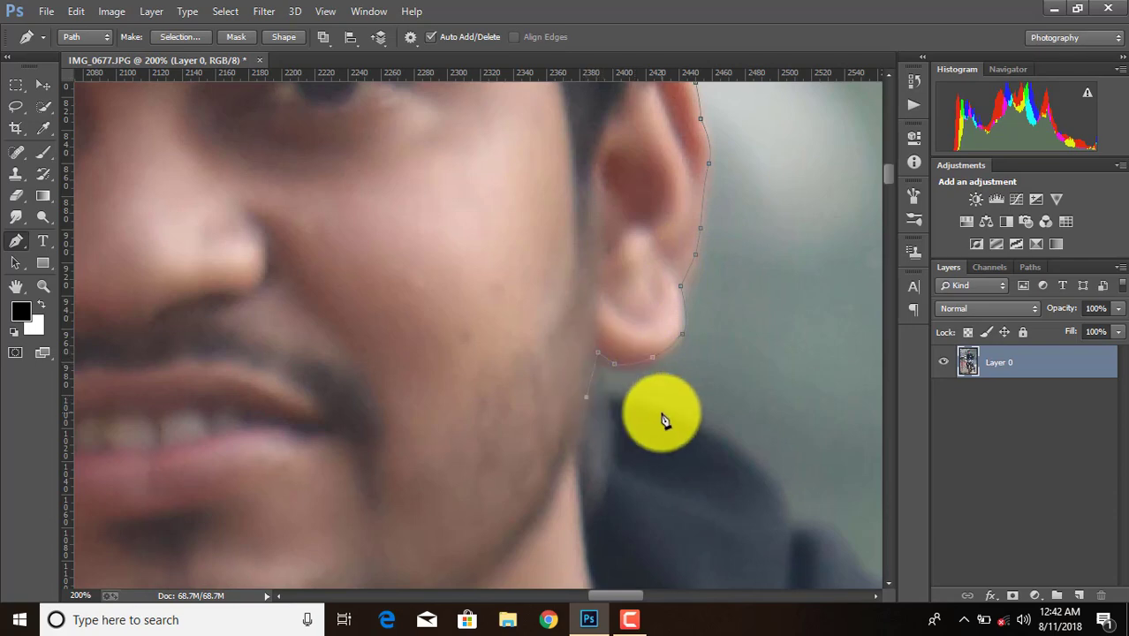
{"action": "scroll", "coordinate": [663, 416], "scroll_direction": "down", "scroll_amount": 1}
{"action": "left_click_drag", "start_coordinate": [739, 392], "coordinate": [781, 435]}
{"action": "key", "text": "ctrl+minus"}
{"action": "key", "text": "ctrl+minus"}
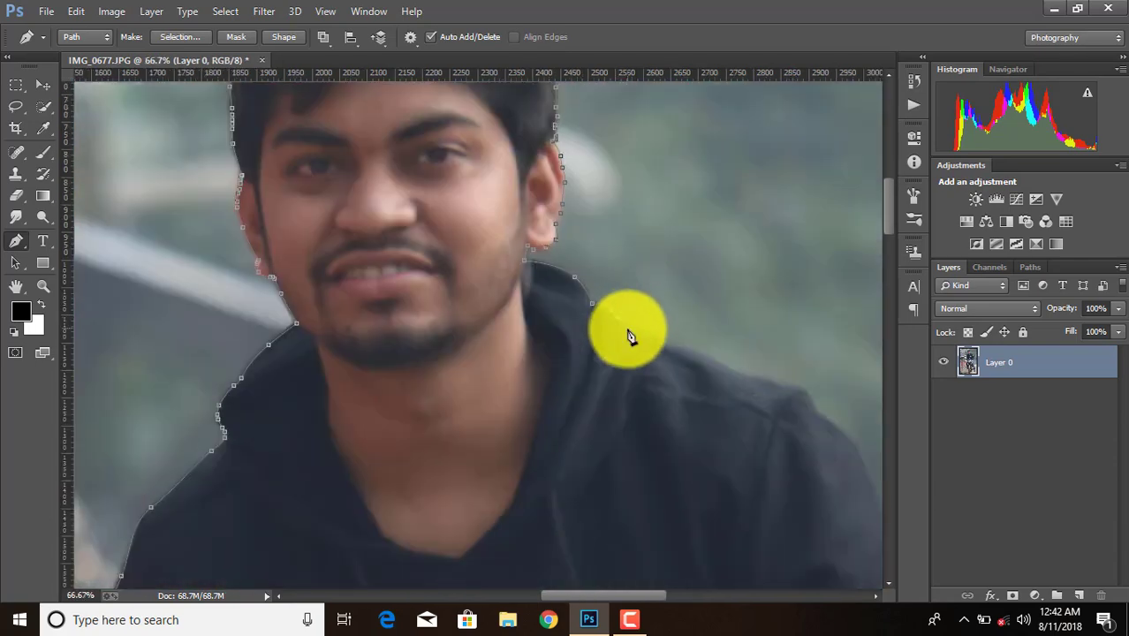
Step: Trace past the mirror, down the sleeve, around the handlebar grip, brake lever and hand
{"action": "scroll", "coordinate": [630, 588], "scroll_direction": "down", "scroll_amount": 2}
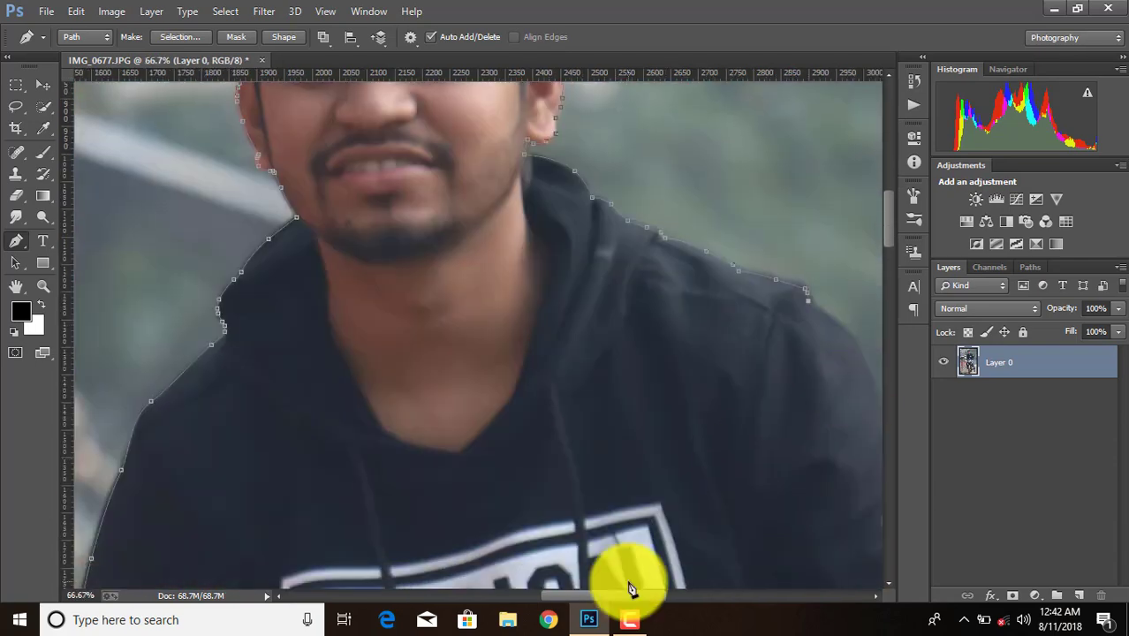
{"action": "scroll", "coordinate": [477, 161], "scroll_direction": "down", "scroll_amount": 3}
{"action": "scroll", "coordinate": [477, 161], "scroll_direction": "right", "scroll_amount": 2}
{"action": "scroll", "coordinate": [481, 162], "scroll_direction": "down", "scroll_amount": 1}
{"action": "scroll", "coordinate": [517, 199], "scroll_direction": "down", "scroll_amount": 2}
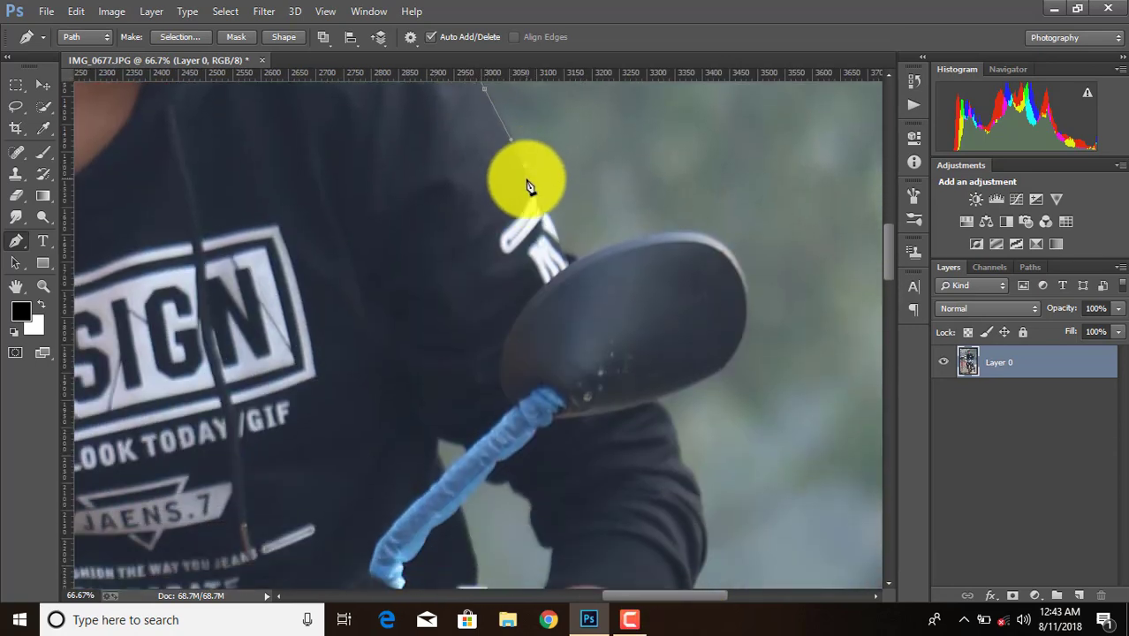
{"action": "scroll", "coordinate": [544, 186], "scroll_direction": "down", "scroll_amount": 2}
{"action": "left_click", "coordinate": [580, 193]}
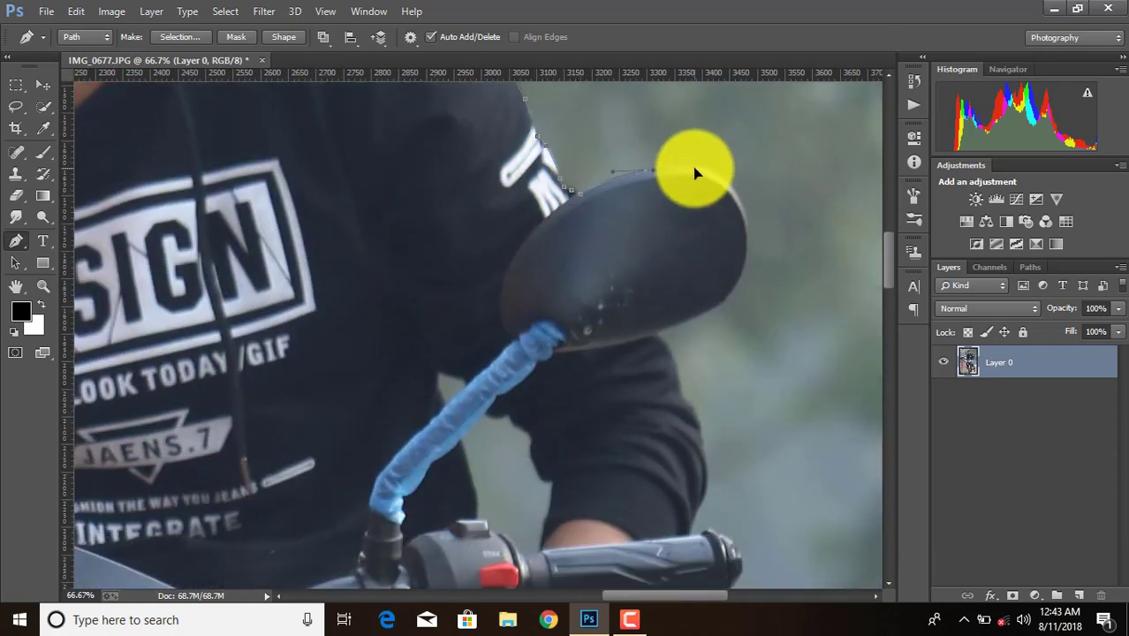
{"action": "scroll", "coordinate": [695, 173], "scroll_direction": "down", "scroll_amount": 2}
{"action": "scroll", "coordinate": [747, 201], "scroll_direction": "down", "scroll_amount": 1}
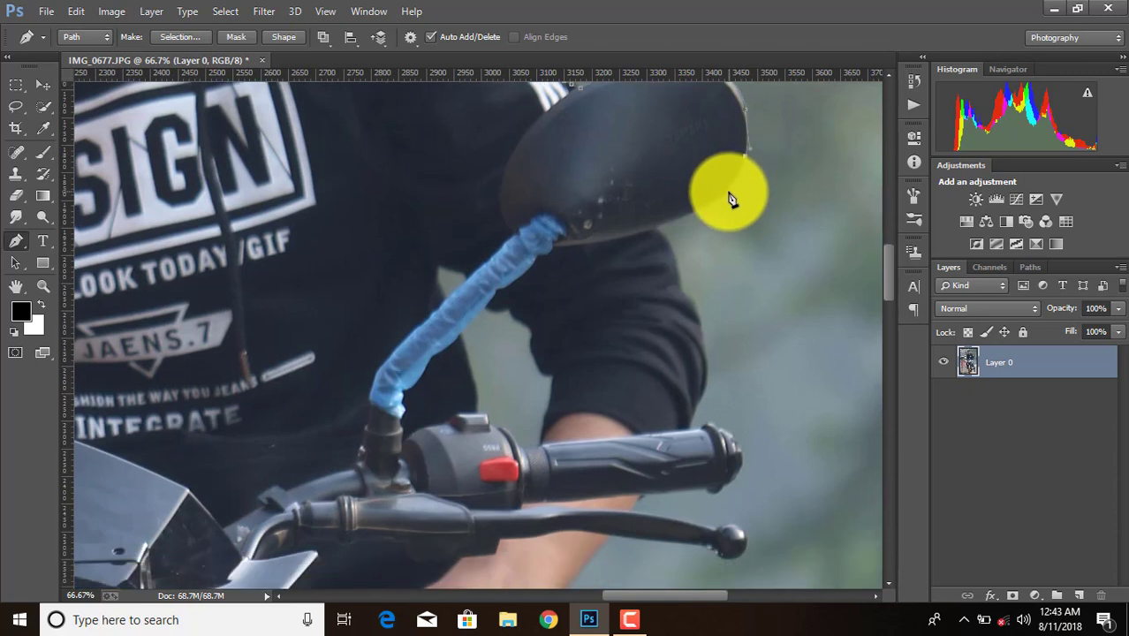
{"action": "scroll", "coordinate": [662, 234], "scroll_direction": "down", "scroll_amount": 1}
{"action": "scroll", "coordinate": [698, 234], "scroll_direction": "down", "scroll_amount": 1}
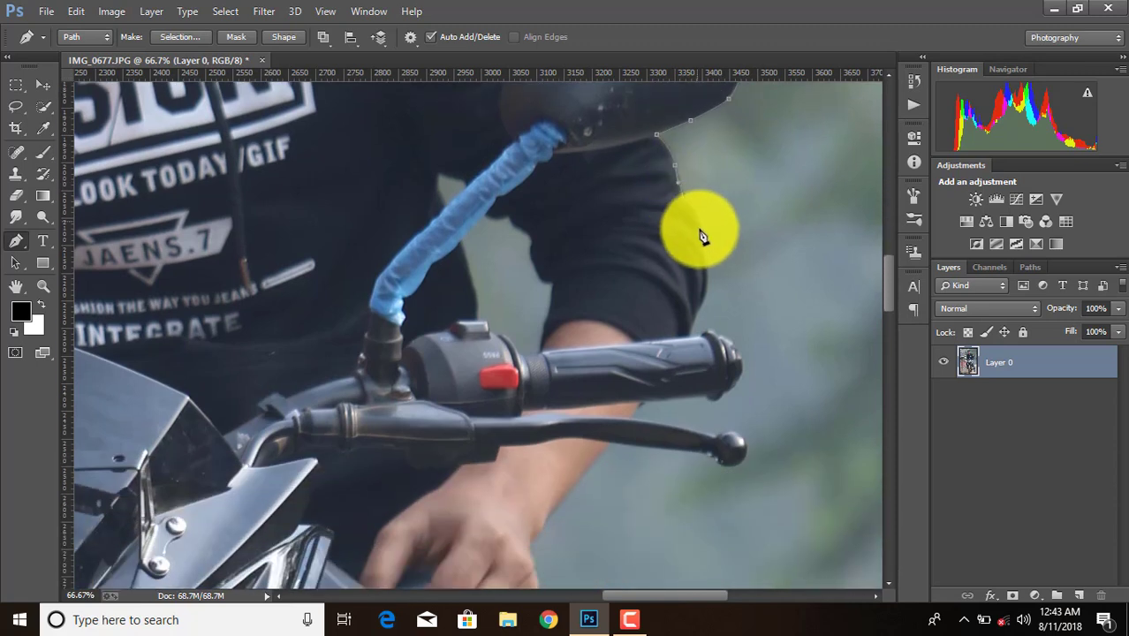
{"action": "scroll", "coordinate": [691, 222], "scroll_direction": "down", "scroll_amount": 2}
{"action": "left_click", "coordinate": [706, 214]}
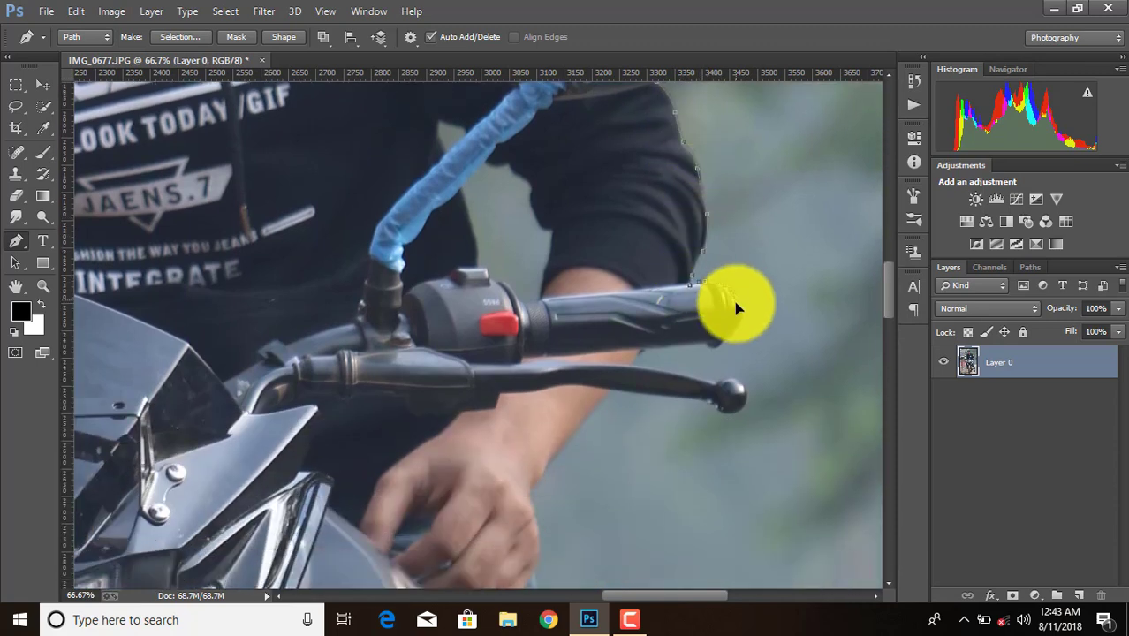
{"action": "left_click", "coordinate": [707, 345]}
{"action": "left_click", "coordinate": [691, 378]}
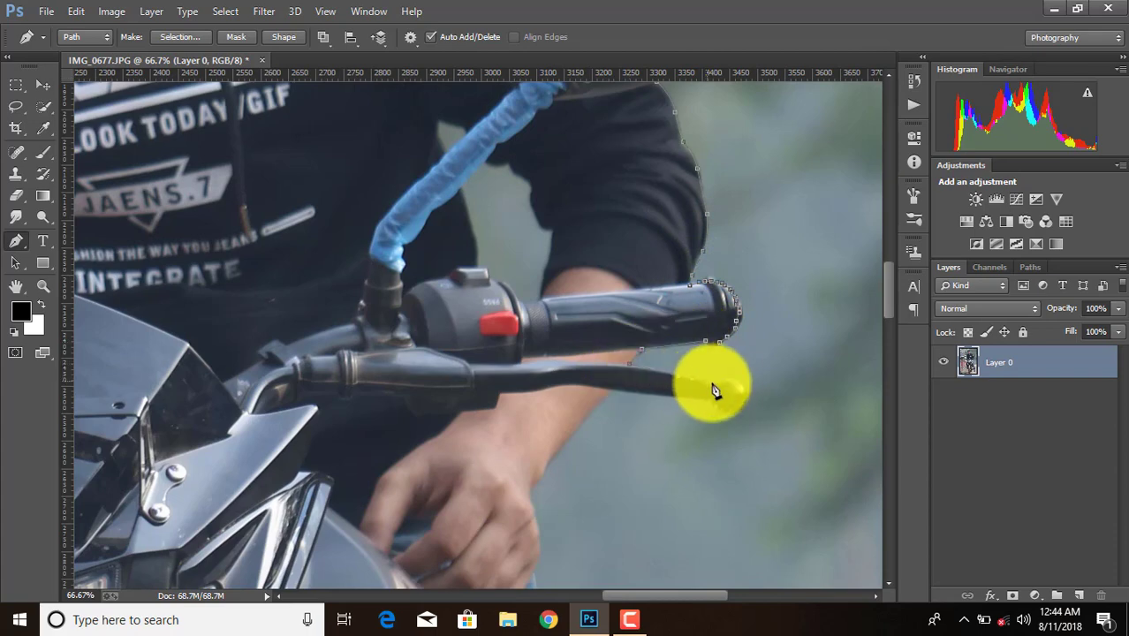
{"action": "left_click", "coordinate": [721, 413]}
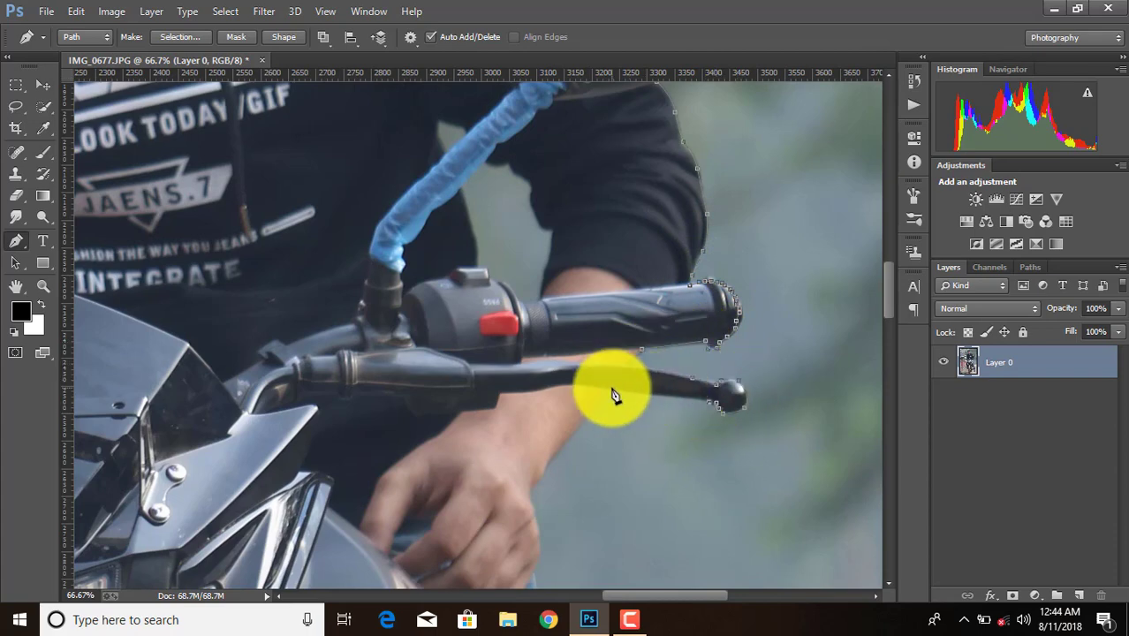
{"action": "scroll", "coordinate": [601, 397], "scroll_direction": "down", "scroll_amount": 1}
{"action": "left_click", "coordinate": [530, 464]}
Step: Carry the outline down the right edge of the jeans past the knee to the cuff
{"action": "scroll", "coordinate": [534, 442], "scroll_direction": "down", "scroll_amount": 2}
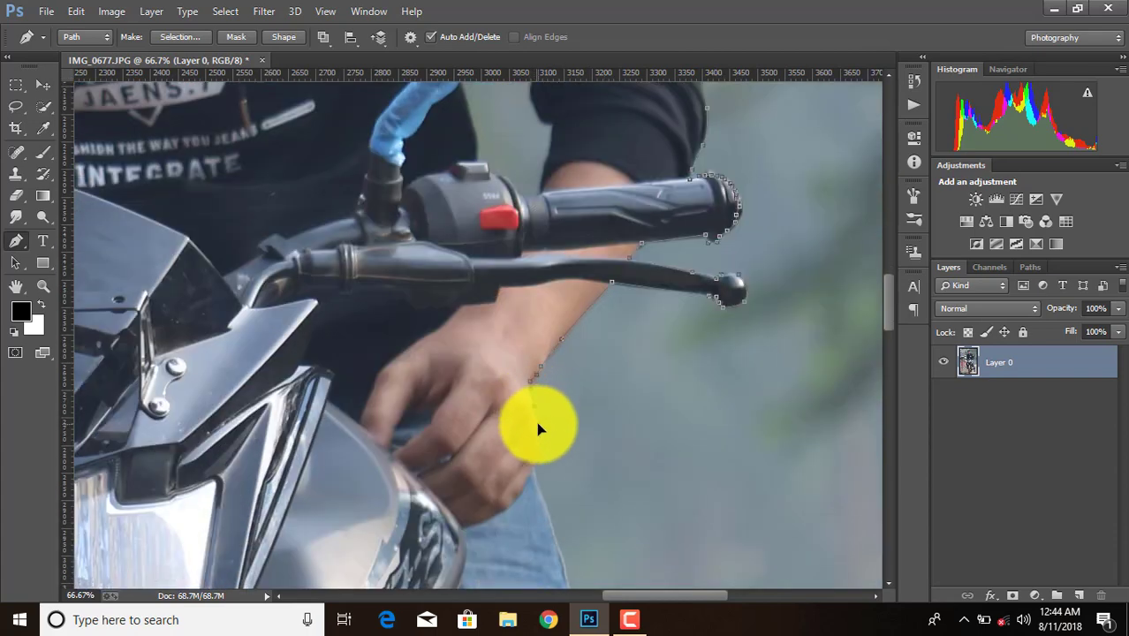
{"action": "scroll", "coordinate": [536, 424], "scroll_direction": "down", "scroll_amount": 4}
{"action": "left_click", "coordinate": [555, 318]}
{"action": "scroll", "coordinate": [560, 318], "scroll_direction": "down", "scroll_amount": 2}
{"action": "left_click", "coordinate": [569, 292]}
{"action": "scroll", "coordinate": [579, 282], "scroll_direction": "down", "scroll_amount": 2}
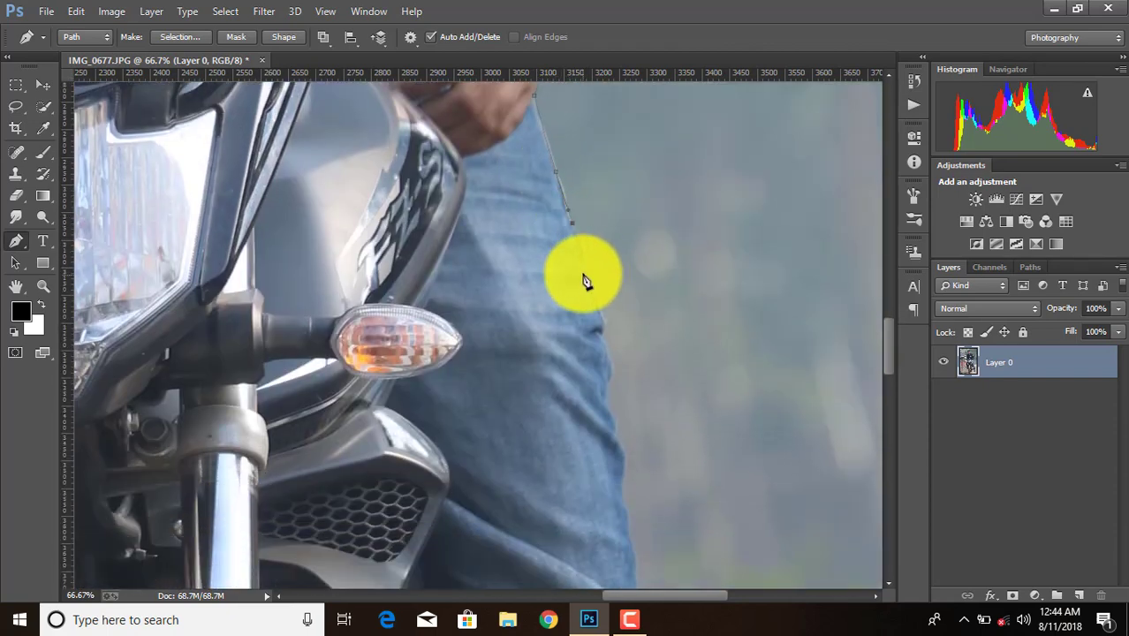
{"action": "scroll", "coordinate": [589, 282], "scroll_direction": "down", "scroll_amount": 2}
{"action": "left_click", "coordinate": [603, 252]}
{"action": "left_click", "coordinate": [609, 313]}
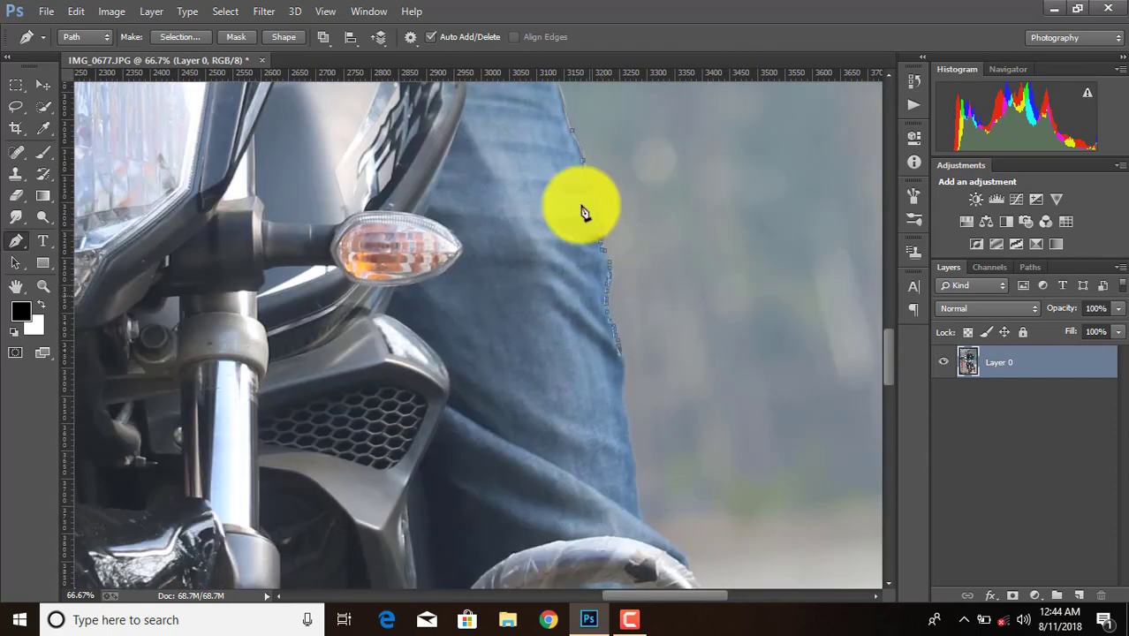
{"action": "scroll", "coordinate": [583, 212], "scroll_direction": "down", "scroll_amount": 3}
{"action": "left_click", "coordinate": [633, 355]}
{"action": "scroll", "coordinate": [658, 331], "scroll_direction": "down", "scroll_amount": 3}
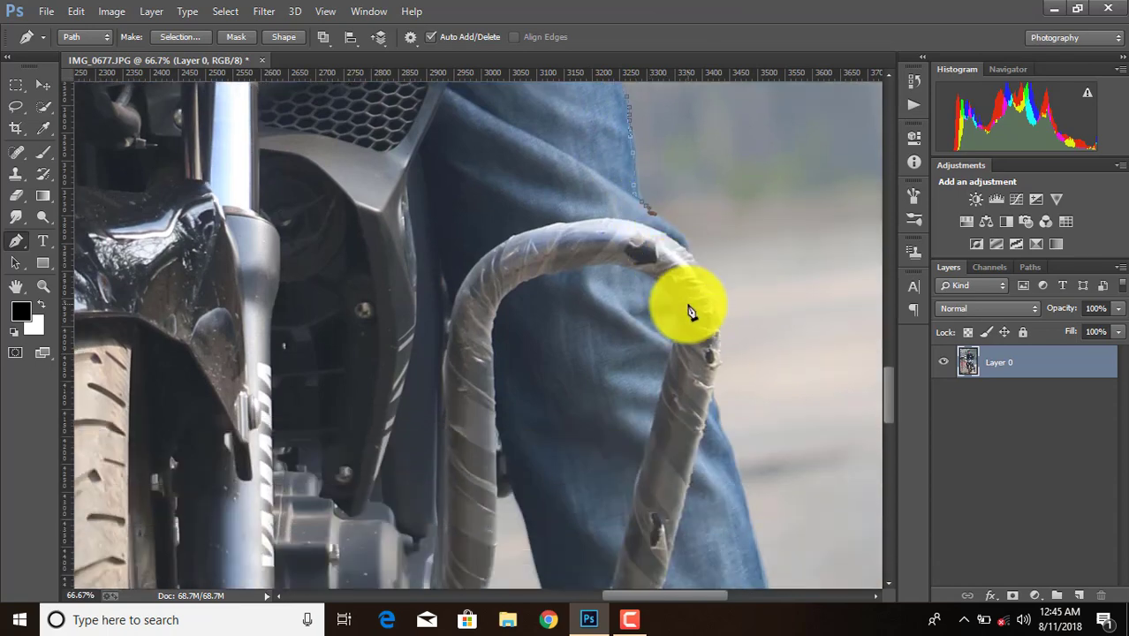
{"action": "left_click", "coordinate": [688, 249]}
{"action": "scroll", "coordinate": [706, 238], "scroll_direction": "down", "scroll_amount": 2}
{"action": "left_click", "coordinate": [714, 300]}
{"action": "scroll", "coordinate": [733, 262], "scroll_direction": "down", "scroll_amount": 2}
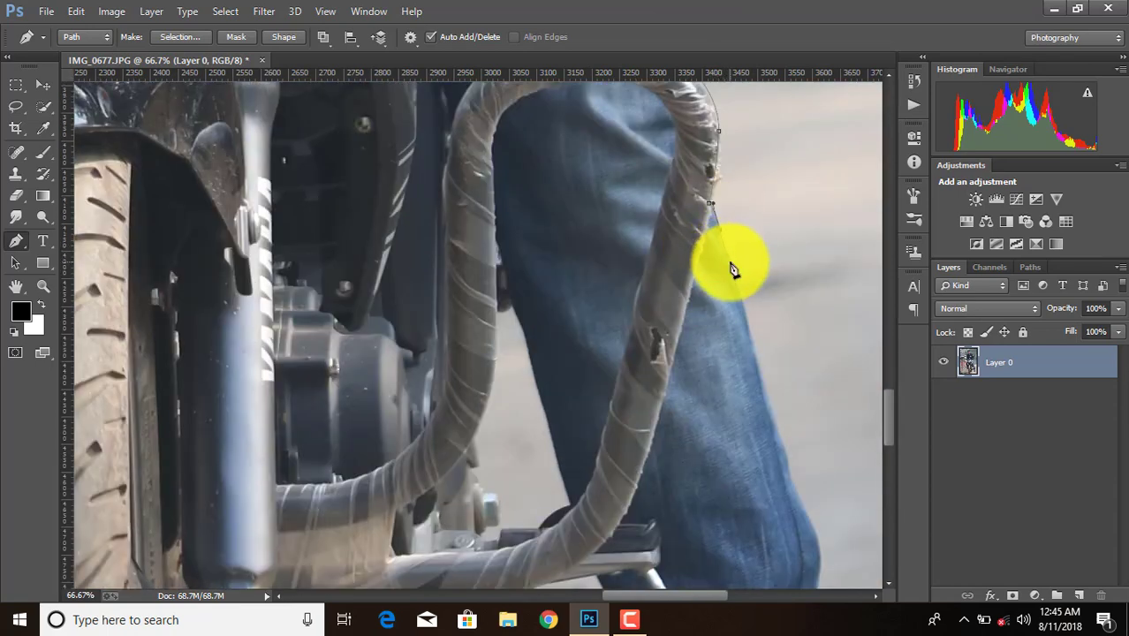
{"action": "scroll", "coordinate": [751, 274], "scroll_direction": "down", "scroll_amount": 2}
{"action": "left_click", "coordinate": [765, 277]}
{"action": "left_click", "coordinate": [783, 334]}
{"action": "scroll", "coordinate": [790, 300], "scroll_direction": "down", "scroll_amount": 2}
{"action": "scroll", "coordinate": [804, 238], "scroll_direction": "down", "scroll_amount": 3}
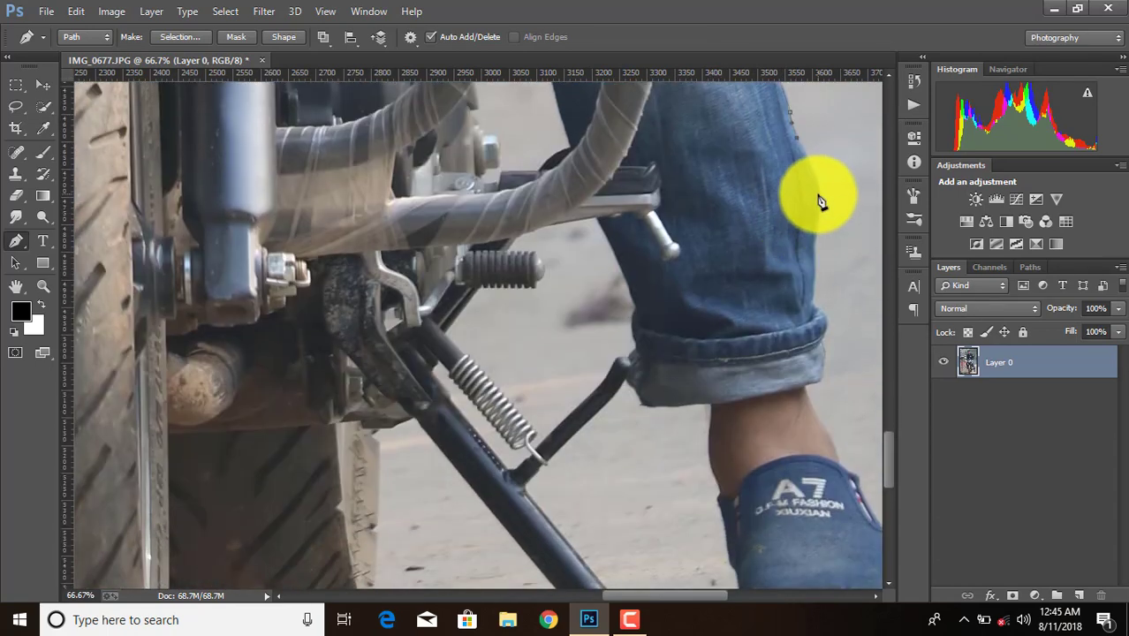
{"action": "left_click", "coordinate": [817, 250]}
{"action": "scroll", "coordinate": [777, 371], "scroll_direction": "down", "scroll_amount": 3}
{"action": "scroll", "coordinate": [651, 597], "scroll_direction": "right", "scroll_amount": 3}
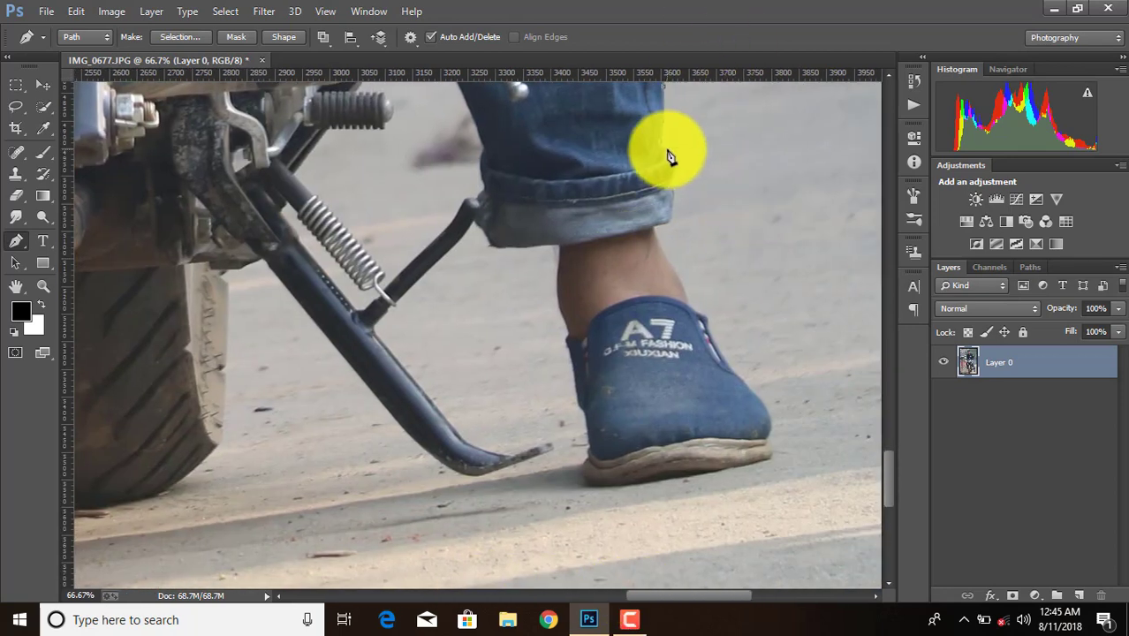
{"action": "left_click", "coordinate": [674, 186]}
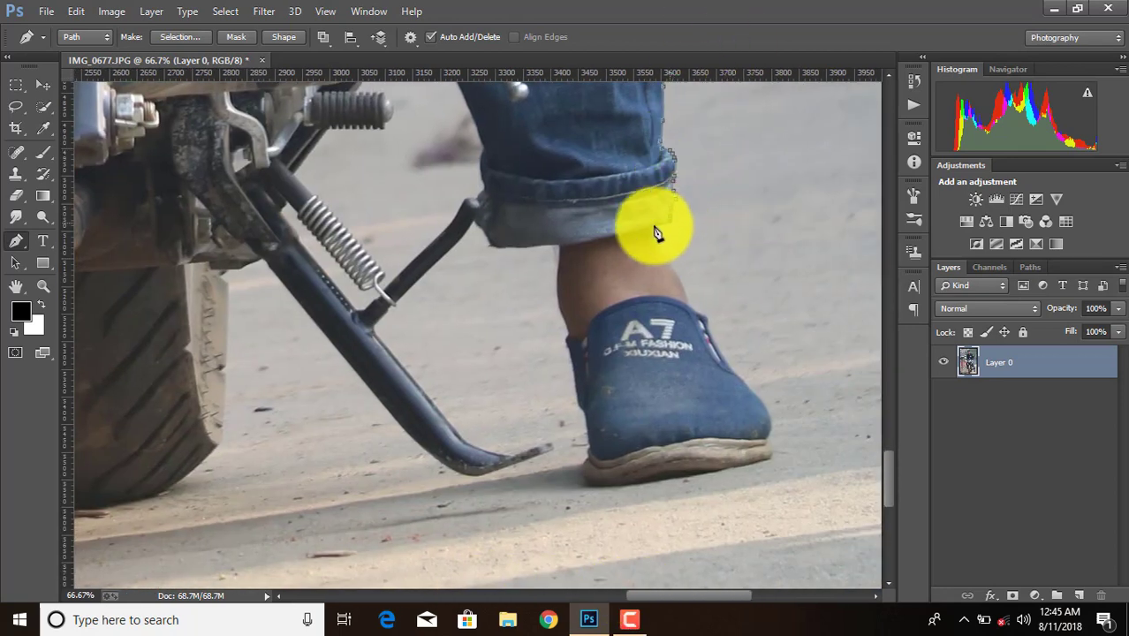
Step: Outline the shoe from toe to sole and heel, then up the ankle and jeans cuff
{"action": "left_click", "coordinate": [685, 289]}
{"action": "left_click", "coordinate": [723, 357]}
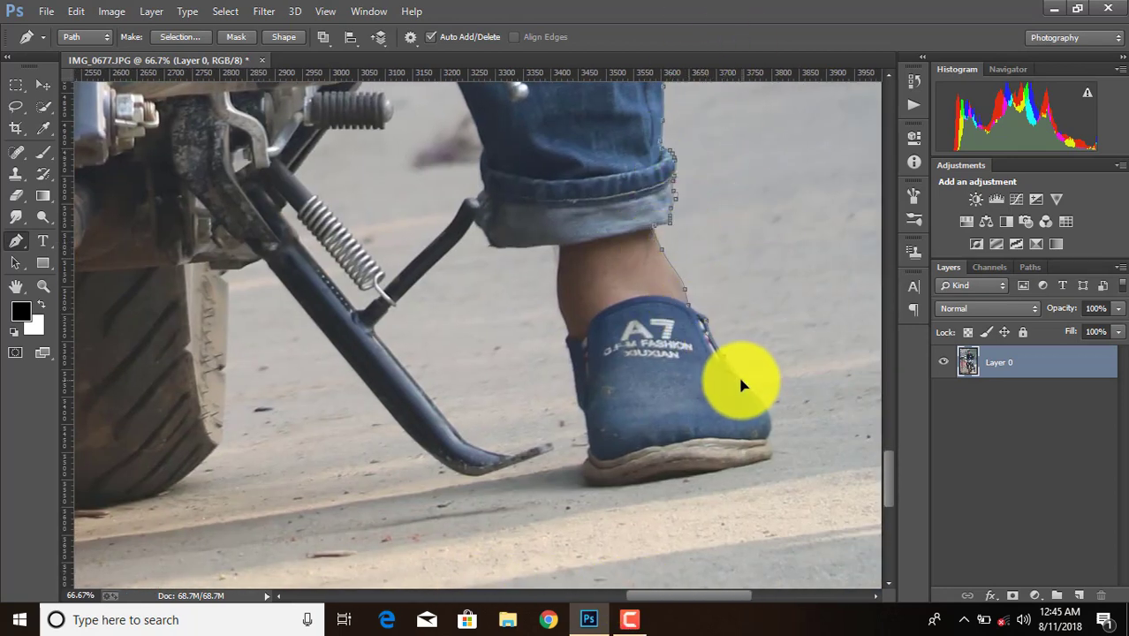
{"action": "left_click", "coordinate": [765, 455]}
{"action": "left_click", "coordinate": [660, 478]}
{"action": "left_click", "coordinate": [596, 484]}
{"action": "left_click", "coordinate": [585, 474]}
{"action": "left_click", "coordinate": [589, 444]}
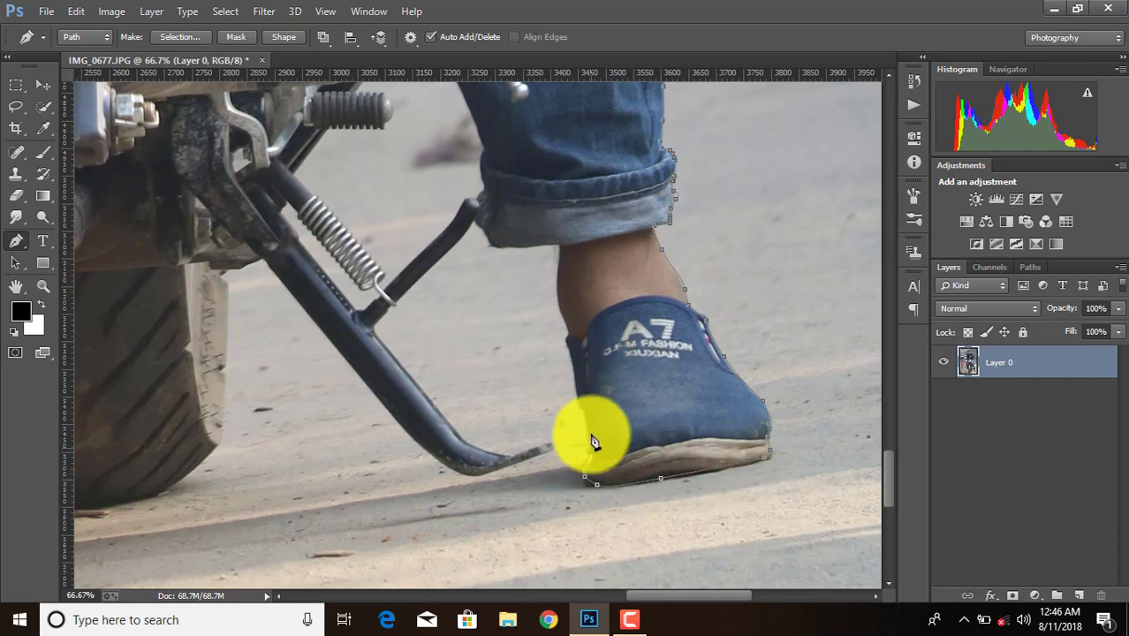
{"action": "left_click", "coordinate": [580, 406]}
{"action": "left_click", "coordinate": [568, 371]}
{"action": "left_click", "coordinate": [568, 320]}
{"action": "left_click", "coordinate": [560, 241]}
{"action": "left_click", "coordinate": [490, 240]}
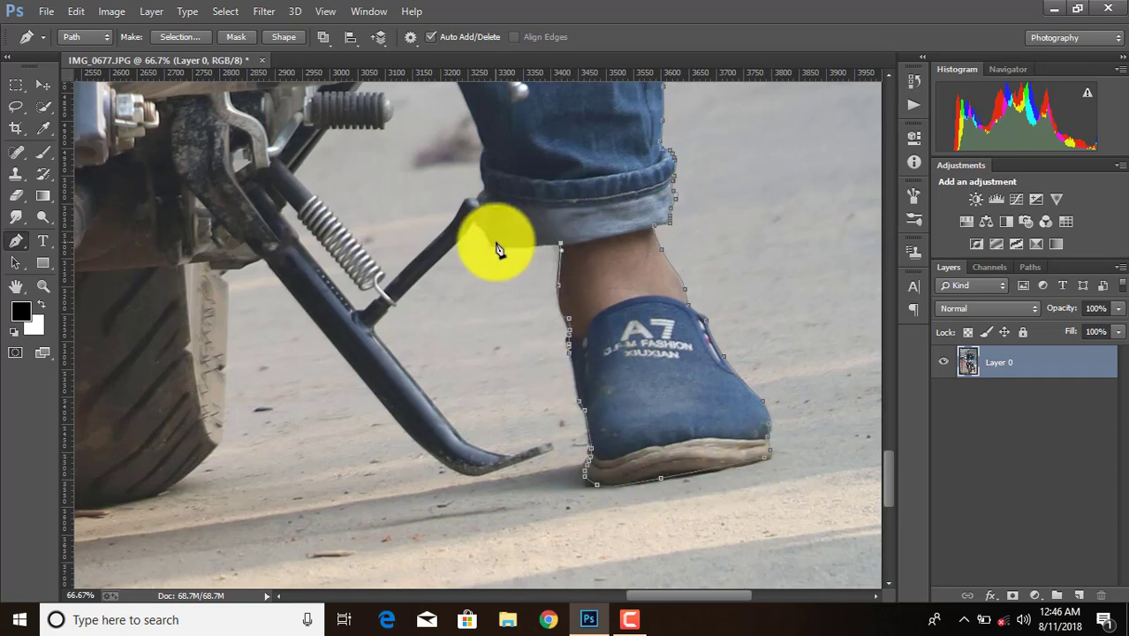
{"action": "left_click", "coordinate": [480, 210]}
{"action": "left_click", "coordinate": [484, 181]}
{"action": "left_click", "coordinate": [484, 157]}
{"action": "scroll", "coordinate": [494, 220], "scroll_direction": "up", "scroll_amount": 4}
Step: Trace the jeans' left edge, the foot-peg rubber, and around the rear tyre's base
{"action": "left_click", "coordinate": [463, 436]}
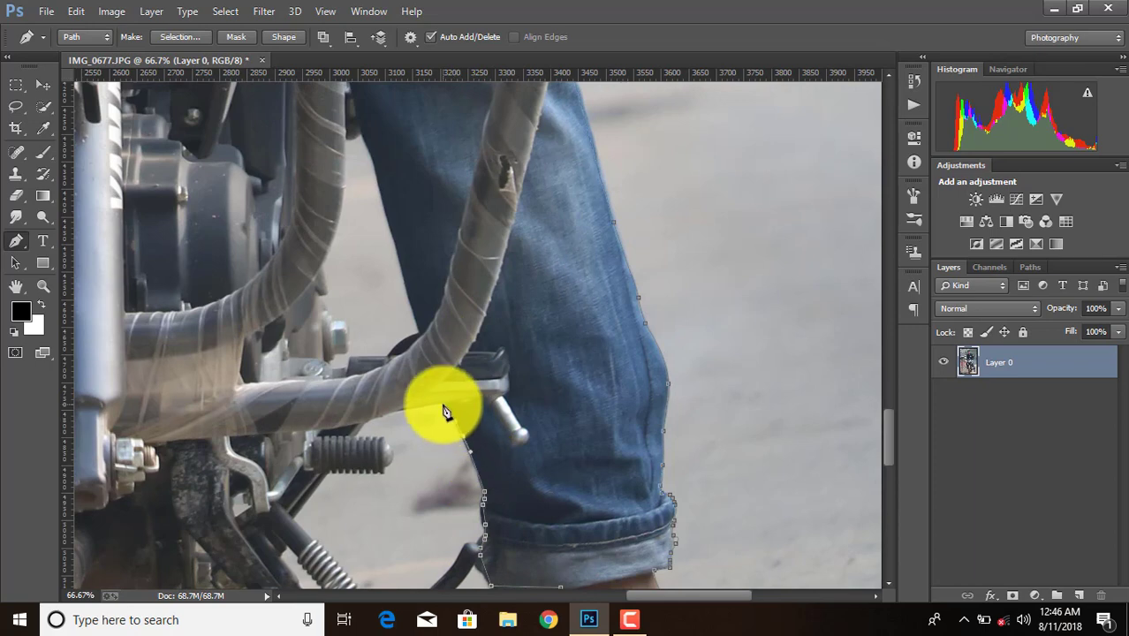
{"action": "left_click", "coordinate": [394, 411]}
{"action": "left_click", "coordinate": [382, 473]}
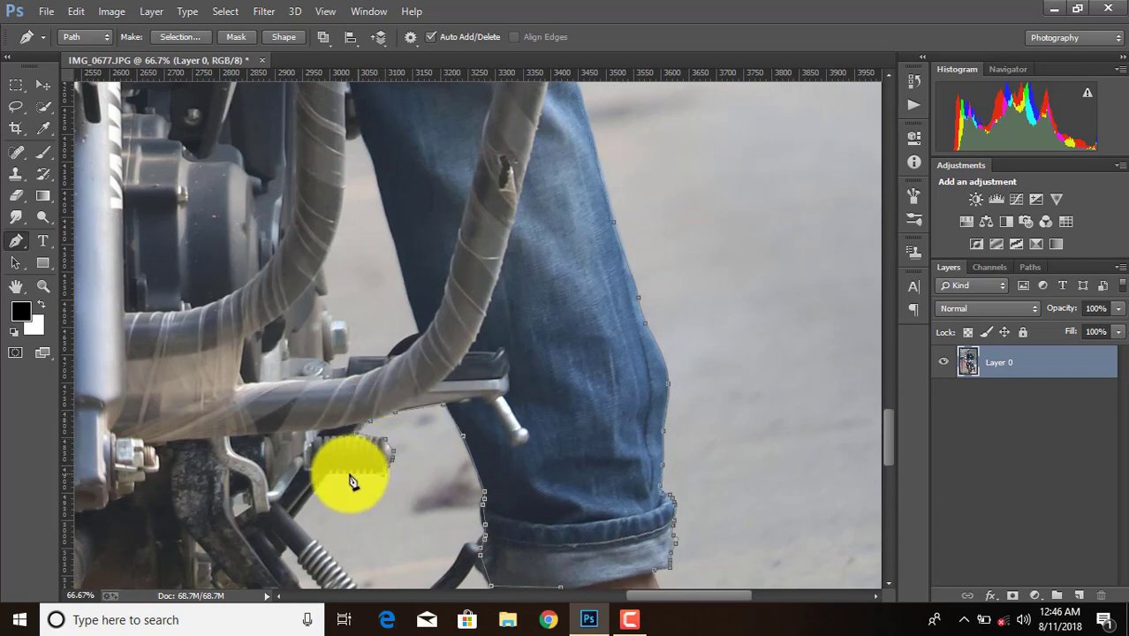
{"action": "left_click", "coordinate": [328, 473]}
{"action": "scroll", "coordinate": [318, 481], "scroll_direction": "down", "scroll_amount": 1}
{"action": "left_click", "coordinate": [232, 524]}
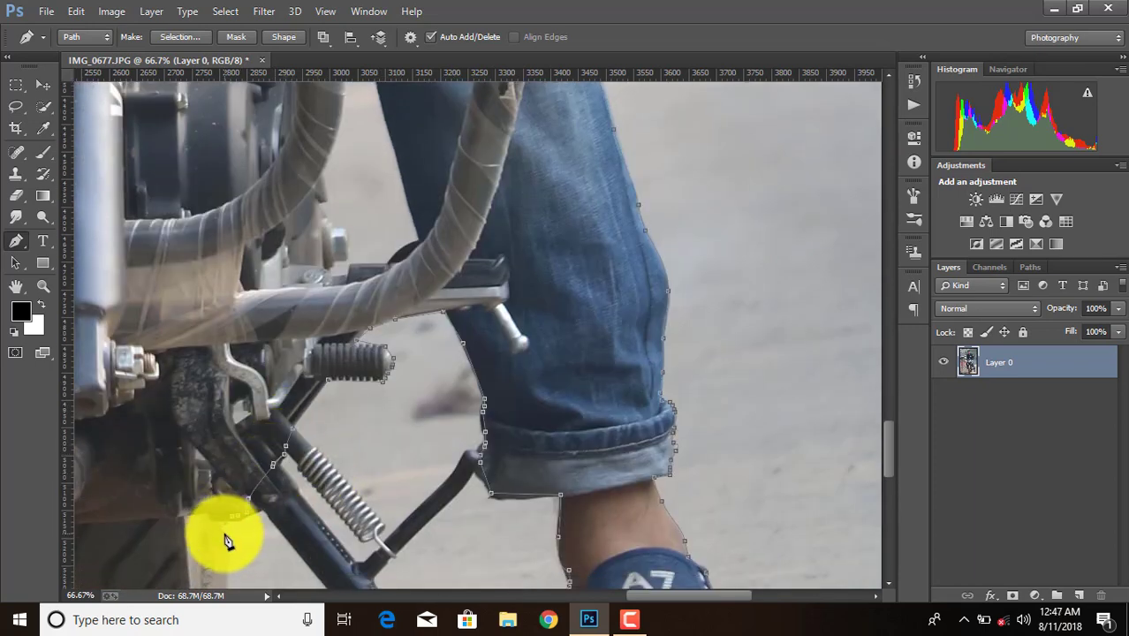
{"action": "scroll", "coordinate": [226, 495], "scroll_direction": "down", "scroll_amount": 2}
{"action": "left_click", "coordinate": [224, 455]}
{"action": "left_click", "coordinate": [214, 528]}
{"action": "scroll", "coordinate": [353, 548], "scroll_direction": "down", "scroll_amount": 1}
{"action": "scroll", "coordinate": [530, 575], "scroll_direction": "left", "scroll_amount": 3}
{"action": "scroll", "coordinate": [590, 578], "scroll_direction": "left", "scroll_amount": 3}
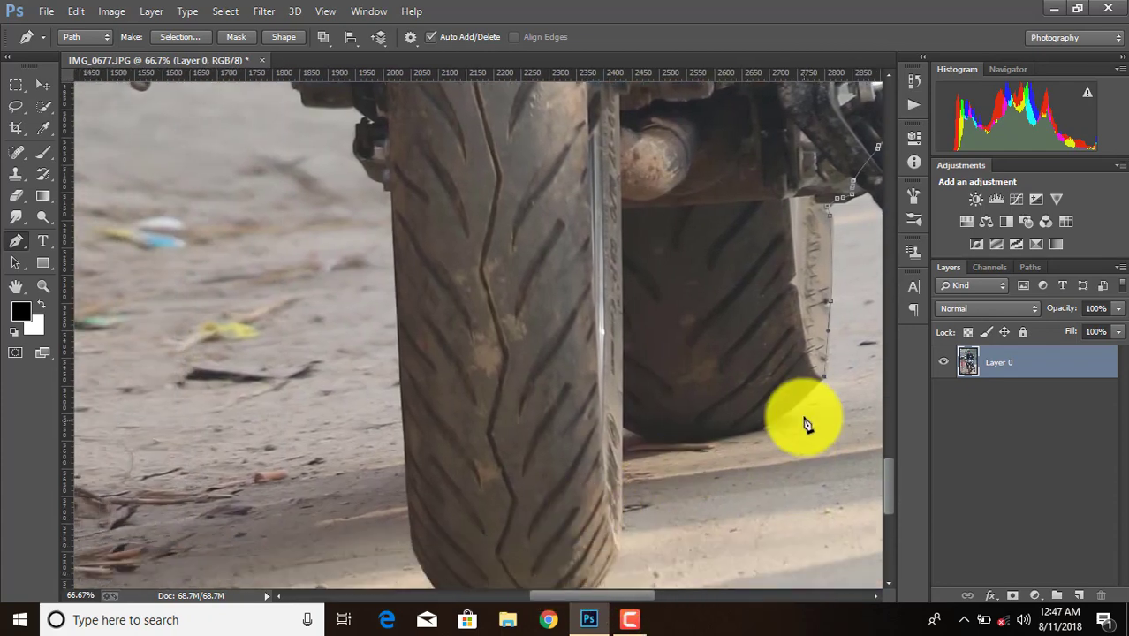
{"action": "left_click", "coordinate": [776, 423]}
{"action": "left_click", "coordinate": [720, 441]}
{"action": "left_click", "coordinate": [667, 443]}
{"action": "left_click", "coordinate": [622, 429]}
Step: Outline the front tyre, the curved crash bar and the fairing up to the indicator
{"action": "scroll", "coordinate": [622, 442], "scroll_direction": "down", "scroll_amount": 1}
{"action": "left_click", "coordinate": [618, 491]}
{"action": "scroll", "coordinate": [617, 491], "scroll_direction": "down", "scroll_amount": 1}
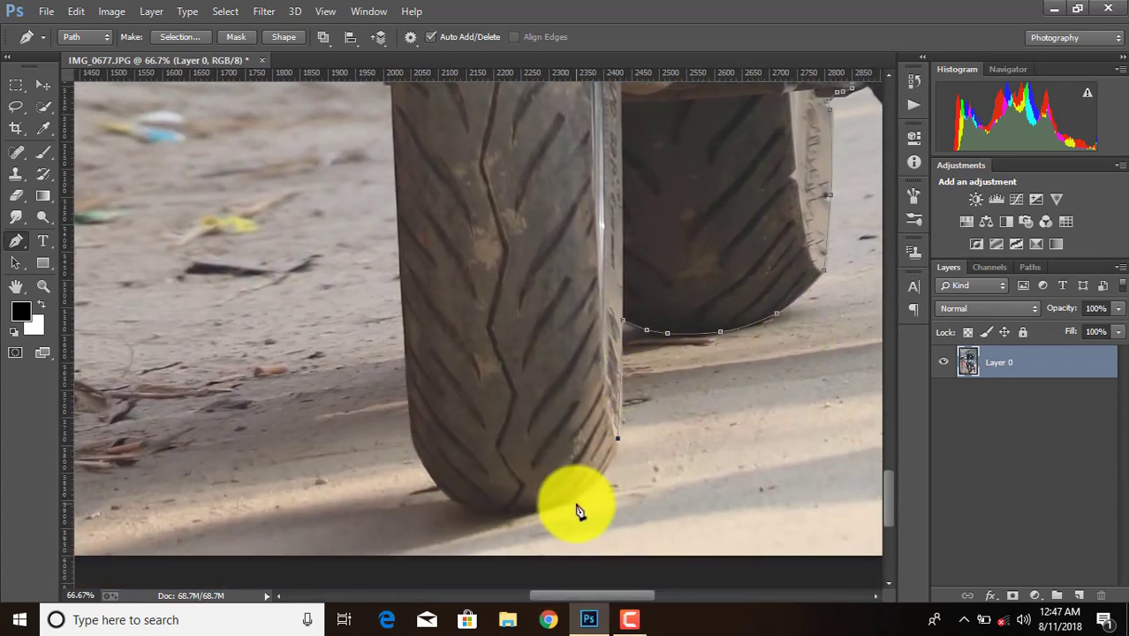
{"action": "left_click", "coordinate": [553, 507]}
{"action": "left_click", "coordinate": [478, 511]}
{"action": "scroll", "coordinate": [421, 415], "scroll_direction": "up", "scroll_amount": 3}
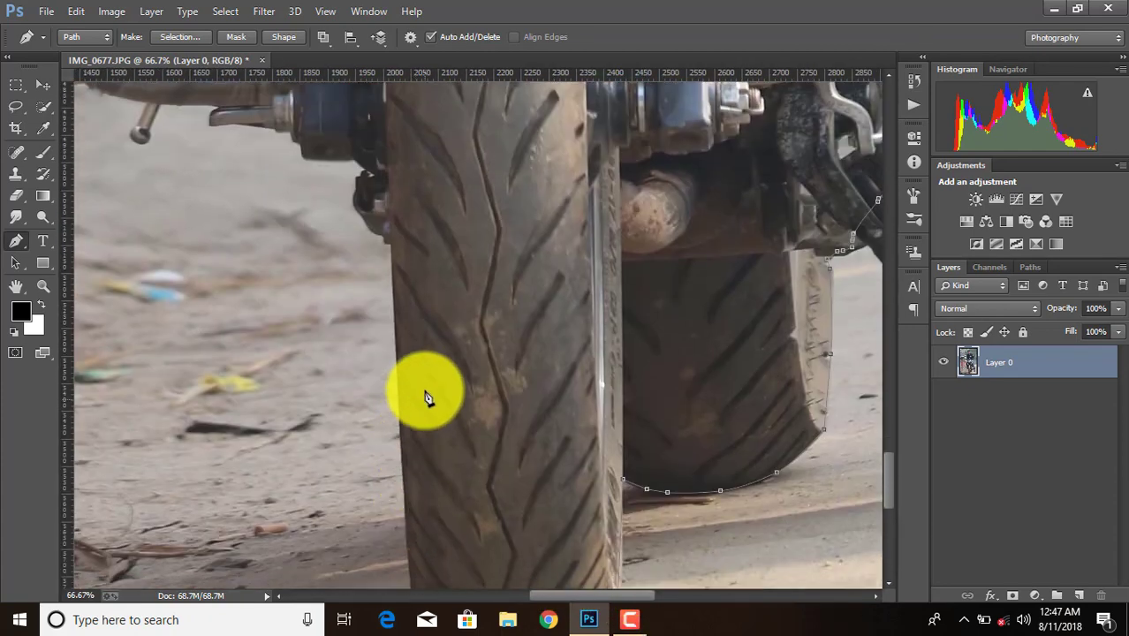
{"action": "left_click", "coordinate": [394, 315]}
{"action": "left_click", "coordinate": [390, 240]}
{"action": "left_click", "coordinate": [357, 203]}
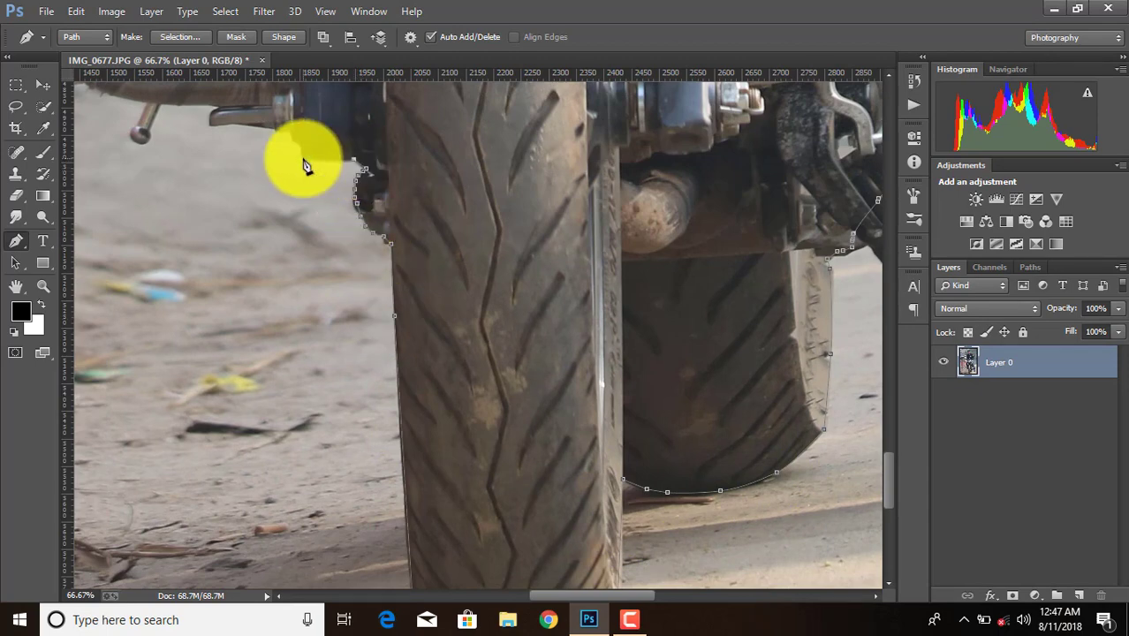
{"action": "scroll", "coordinate": [182, 101], "scroll_direction": "up", "scroll_amount": 4}
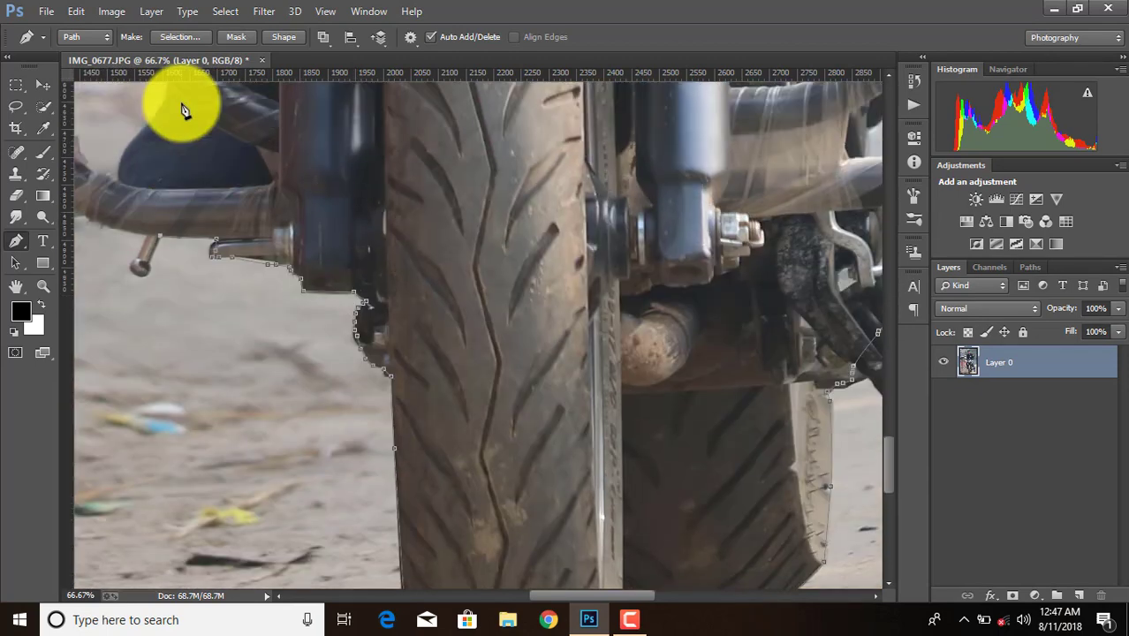
{"action": "scroll", "coordinate": [494, 557], "scroll_direction": "left", "scroll_amount": 6}
{"action": "scroll", "coordinate": [384, 383], "scroll_direction": "up", "scroll_amount": 2}
{"action": "scroll", "coordinate": [296, 278], "scroll_direction": "up", "scroll_amount": 5}
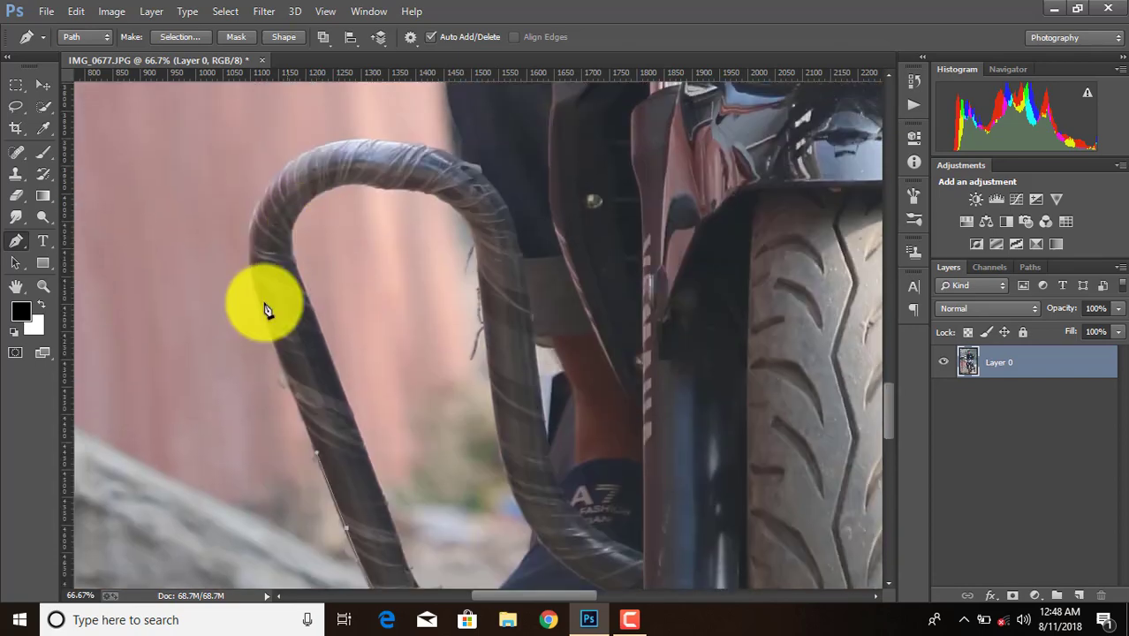
{"action": "left_click", "coordinate": [394, 142]}
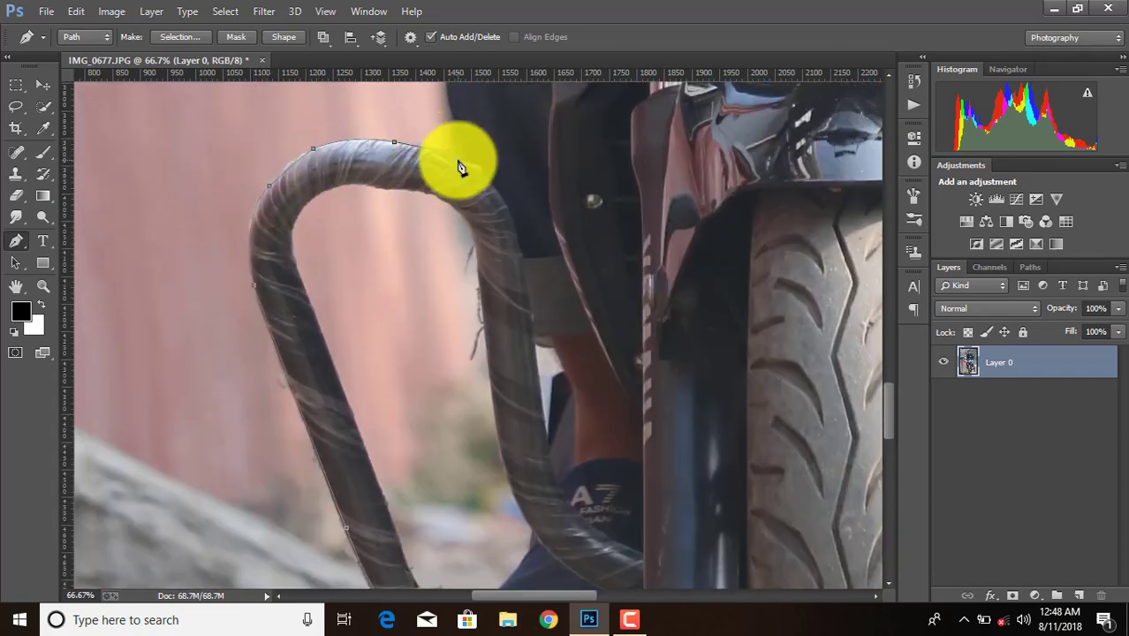
{"action": "scroll", "coordinate": [453, 164], "scroll_direction": "up", "scroll_amount": 5}
{"action": "left_click_drag", "start_coordinate": [460, 330], "coordinate": [428, 290]}
{"action": "scroll", "coordinate": [441, 291], "scroll_direction": "up", "scroll_amount": 3}
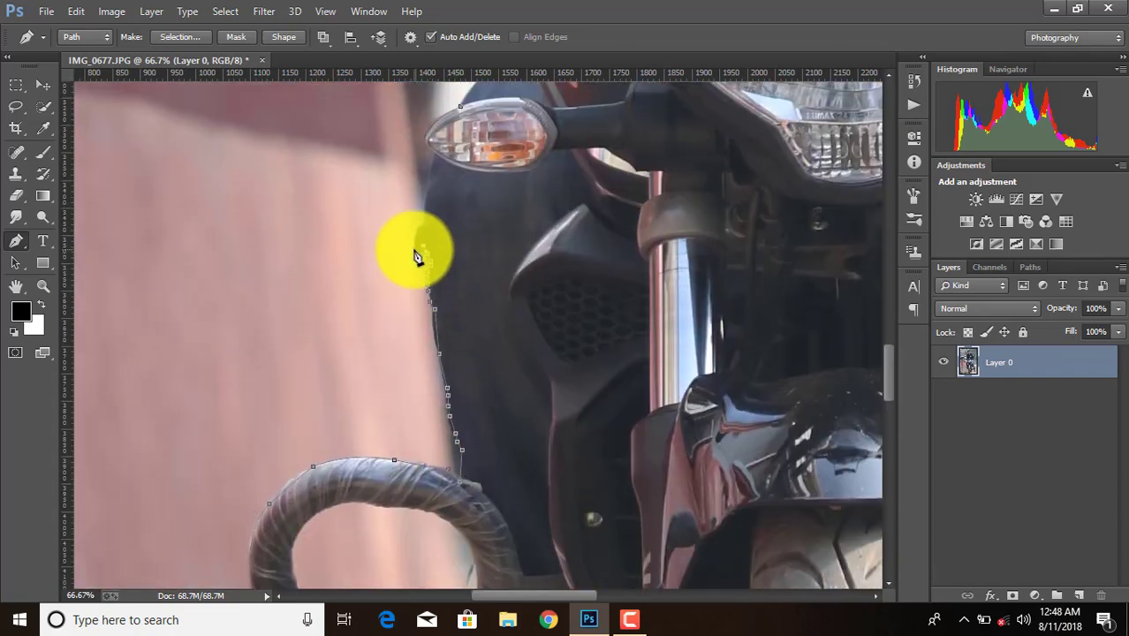
{"action": "left_click_drag", "start_coordinate": [428, 203], "coordinate": [438, 179]}
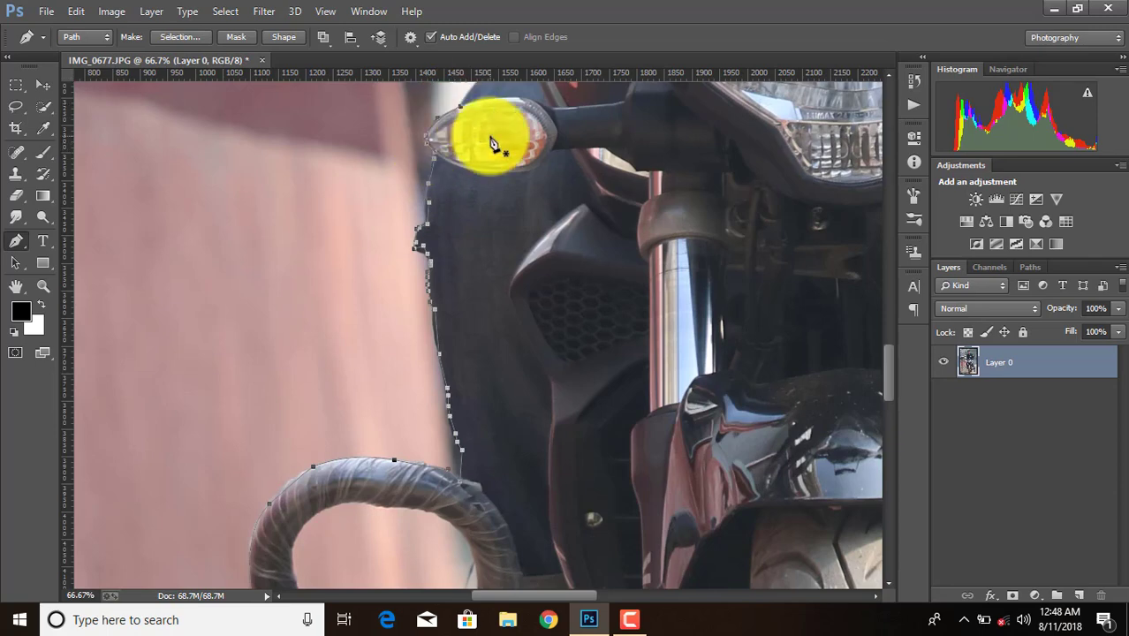
{"action": "scroll", "coordinate": [499, 144], "scroll_direction": "down", "scroll_amount": 4}
Step: Convert the rider-and-motorcycle path to a selection and add a layer mask, zoomed in near the brake lever
{"action": "scroll", "coordinate": [530, 159], "scroll_direction": "up", "scroll_amount": 3}
{"action": "right_click", "coordinate": [574, 184]}
{"action": "left_click", "coordinate": [636, 260]}
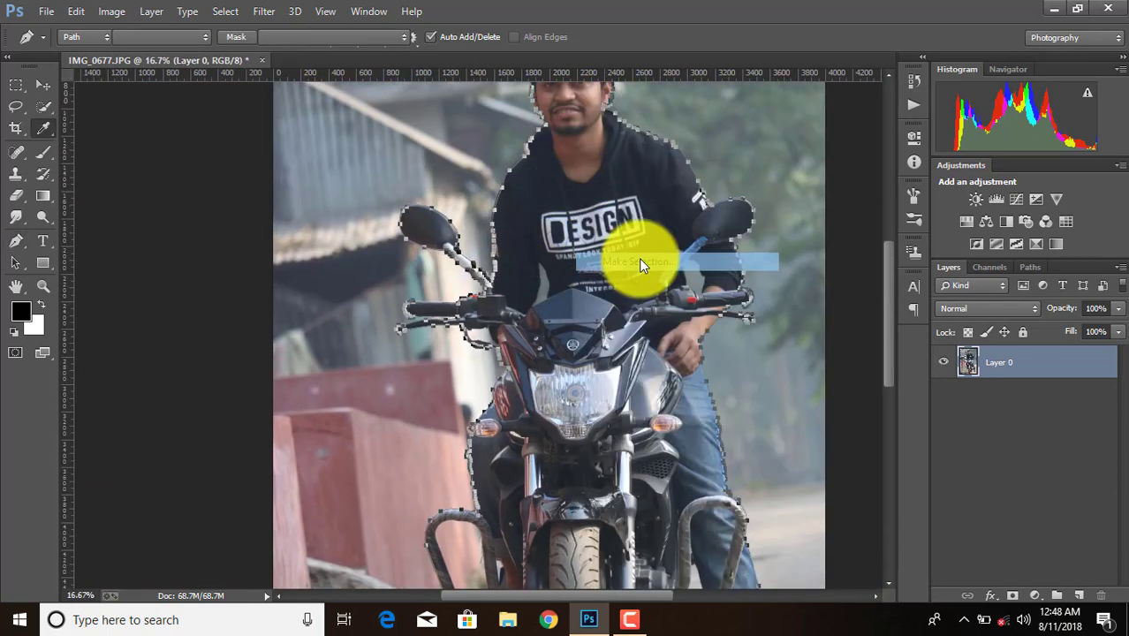
{"action": "left_click", "coordinate": [668, 176]}
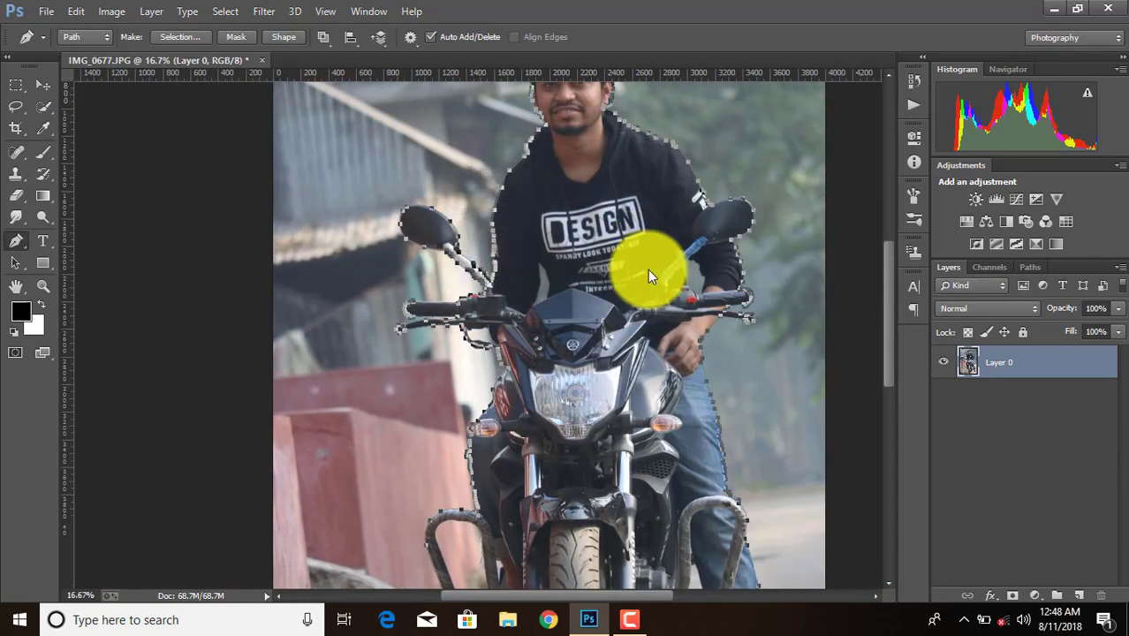
{"action": "left_click", "coordinate": [1013, 595]}
{"action": "key", "text": "ctrl+plus"}
{"action": "key", "text": "ctrl+plus"}
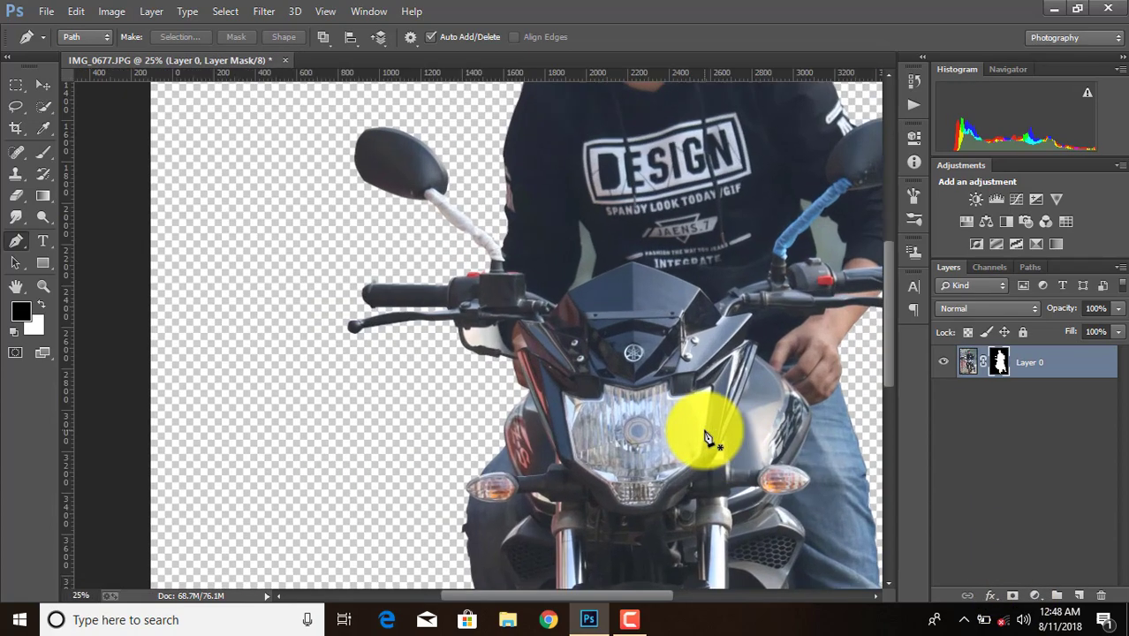
{"action": "key", "text": "ctrl+plus"}
{"action": "key", "text": "ctrl+plus"}
{"action": "key", "text": "ctrl+plus"}
{"action": "right_click", "coordinate": [707, 438]}
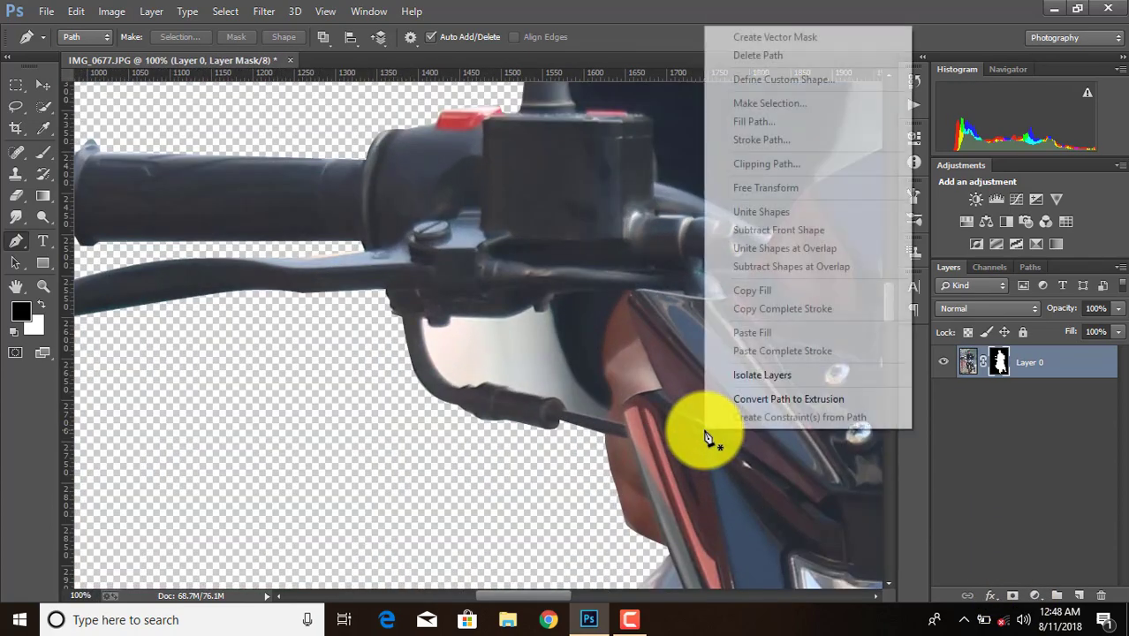
{"action": "key", "text": "Escape"}
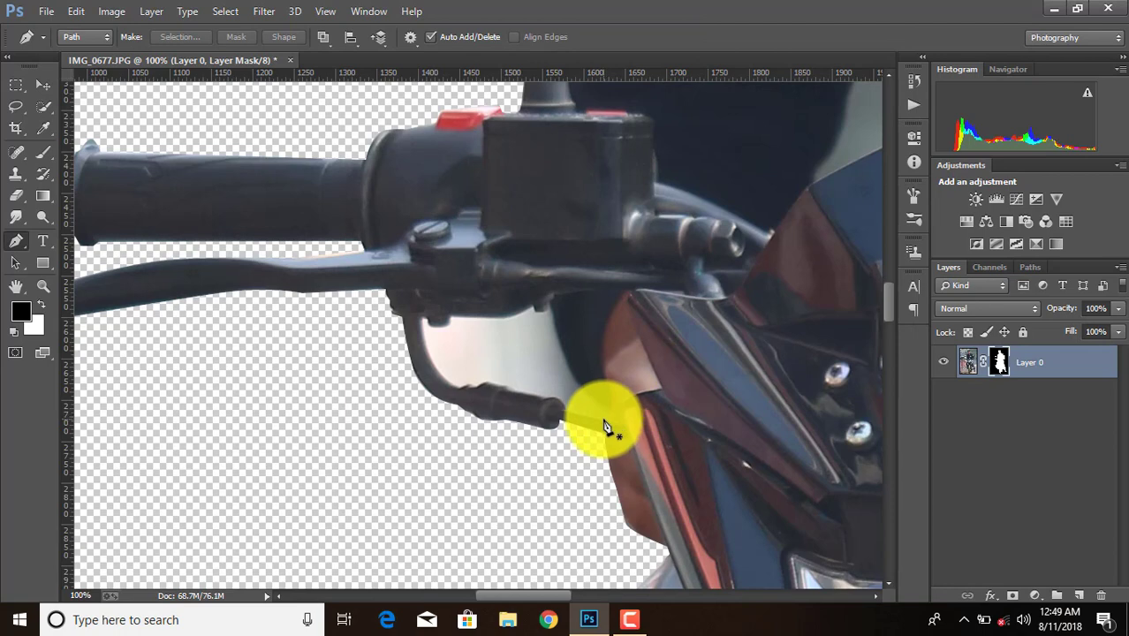
Step: Outline the leftover pale patch under the left lever and make it a selection
{"action": "left_click", "coordinate": [604, 409]}
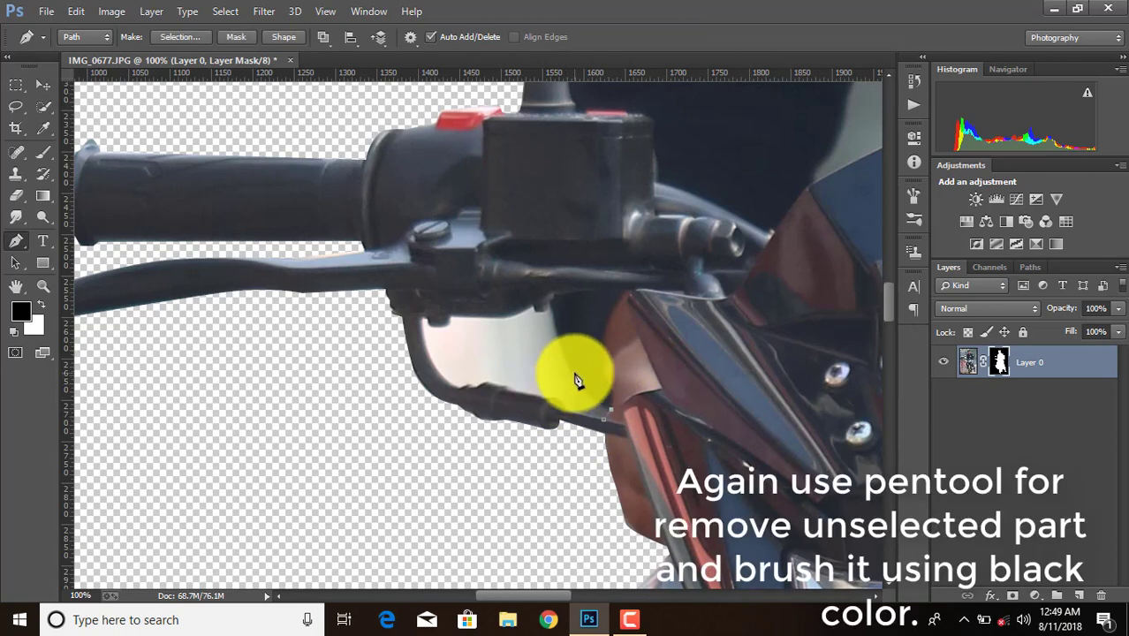
{"action": "left_click", "coordinate": [533, 308]}
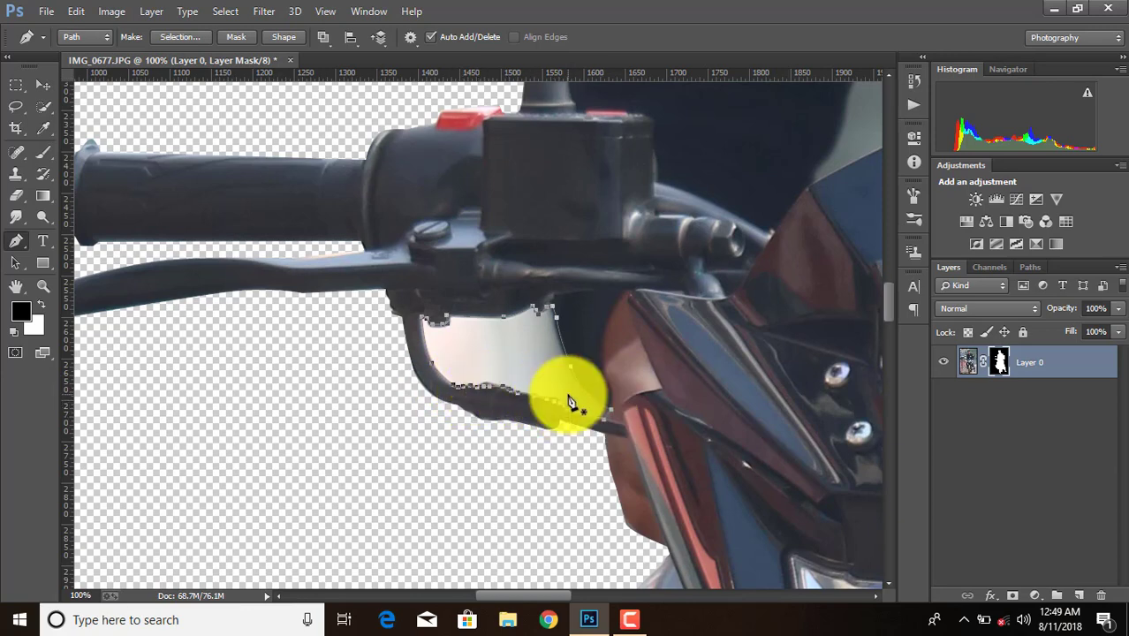
{"action": "right_click", "coordinate": [535, 384]}
{"action": "left_click", "coordinate": [612, 281]}
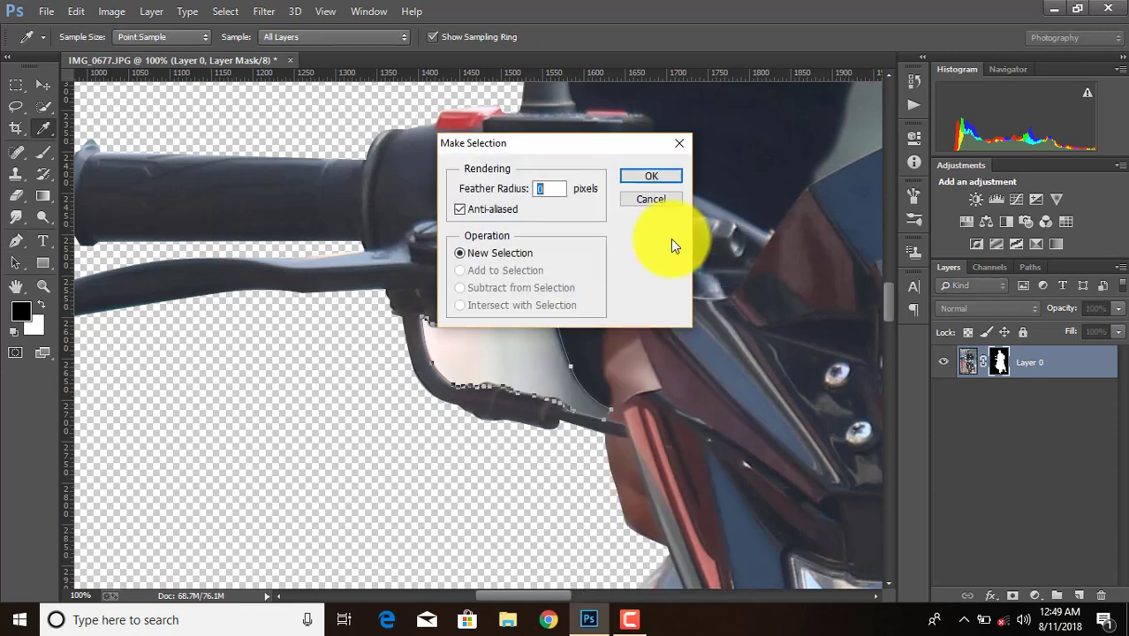
{"action": "left_click", "coordinate": [653, 174]}
Step: Paint the patch out of the layer mask with the brush at 100% opacity
{"action": "mouse_move", "coordinate": [522, 408]}
{"action": "left_mouse_down"}
{"action": "mouse_move", "coordinate": [441, 356]}
{"action": "mouse_move", "coordinate": [522, 321]}
{"action": "mouse_move", "coordinate": [429, 331]}
{"action": "left_mouse_up"}
{"action": "left_click", "coordinate": [348, 37]}
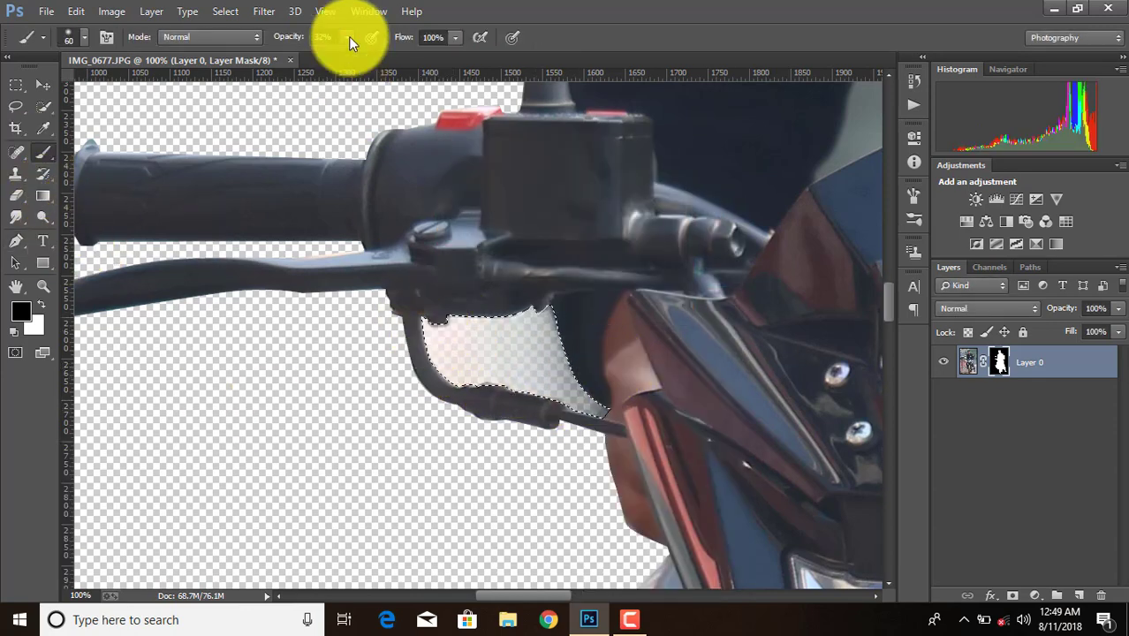
{"action": "left_click_drag", "start_coordinate": [348, 56], "coordinate": [416, 71]}
{"action": "mouse_move", "coordinate": [449, 273]}
{"action": "left_mouse_down"}
{"action": "mouse_move", "coordinate": [456, 315]}
{"action": "mouse_move", "coordinate": [587, 428]}
{"action": "mouse_move", "coordinate": [499, 358]}
{"action": "mouse_move", "coordinate": [534, 338]}
{"action": "mouse_move", "coordinate": [456, 366]}
{"action": "mouse_move", "coordinate": [518, 398]}
{"action": "mouse_move", "coordinate": [537, 396]}
{"action": "mouse_move", "coordinate": [416, 315]}
{"action": "mouse_move", "coordinate": [526, 334]}
{"action": "left_mouse_up"}
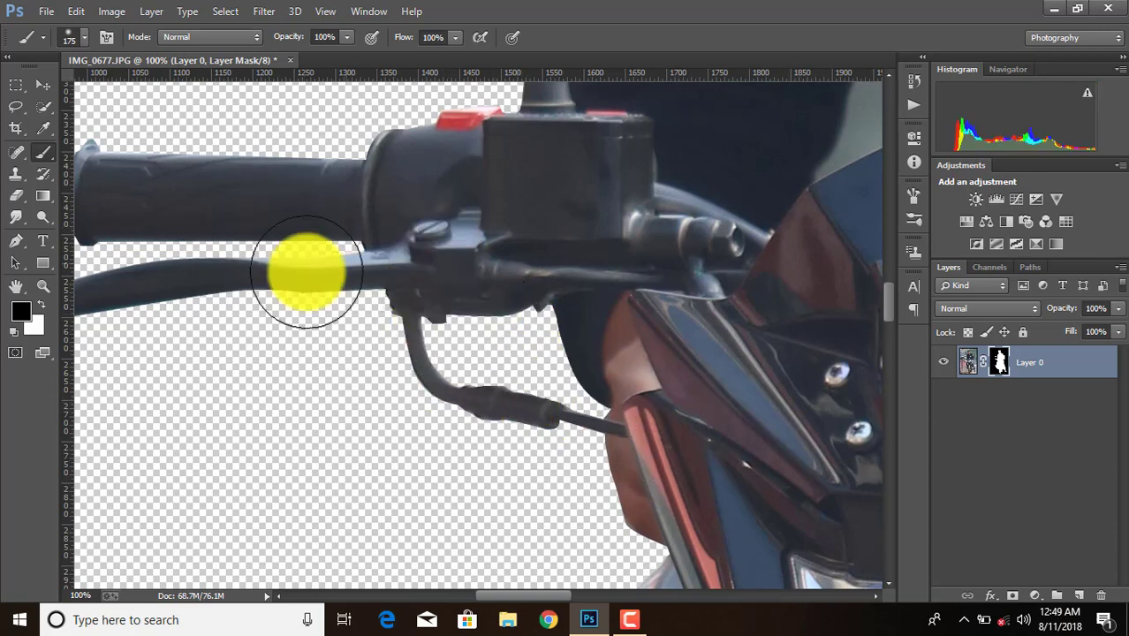
{"action": "left_click", "coordinate": [16, 240]}
Step: Trace a pen path around the grey sliver beside the shirt and windshield edge
{"action": "scroll", "coordinate": [578, 590], "scroll_direction": "right", "scroll_amount": 5}
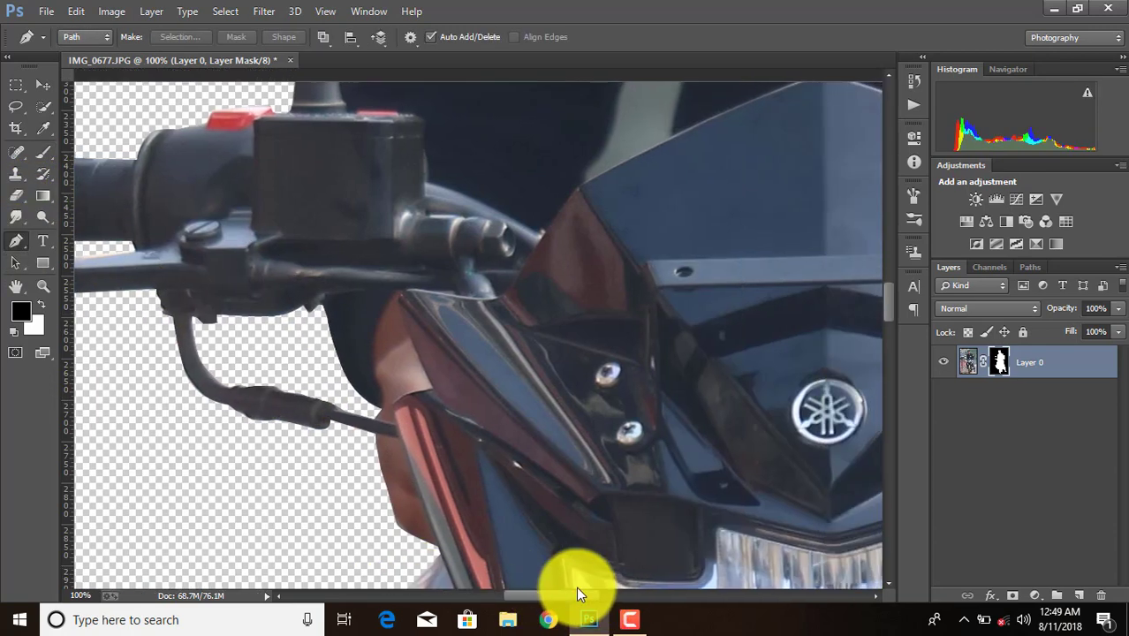
{"action": "scroll", "coordinate": [617, 585], "scroll_direction": "right", "scroll_amount": 3}
{"action": "scroll", "coordinate": [618, 585], "scroll_direction": "up", "scroll_amount": 5}
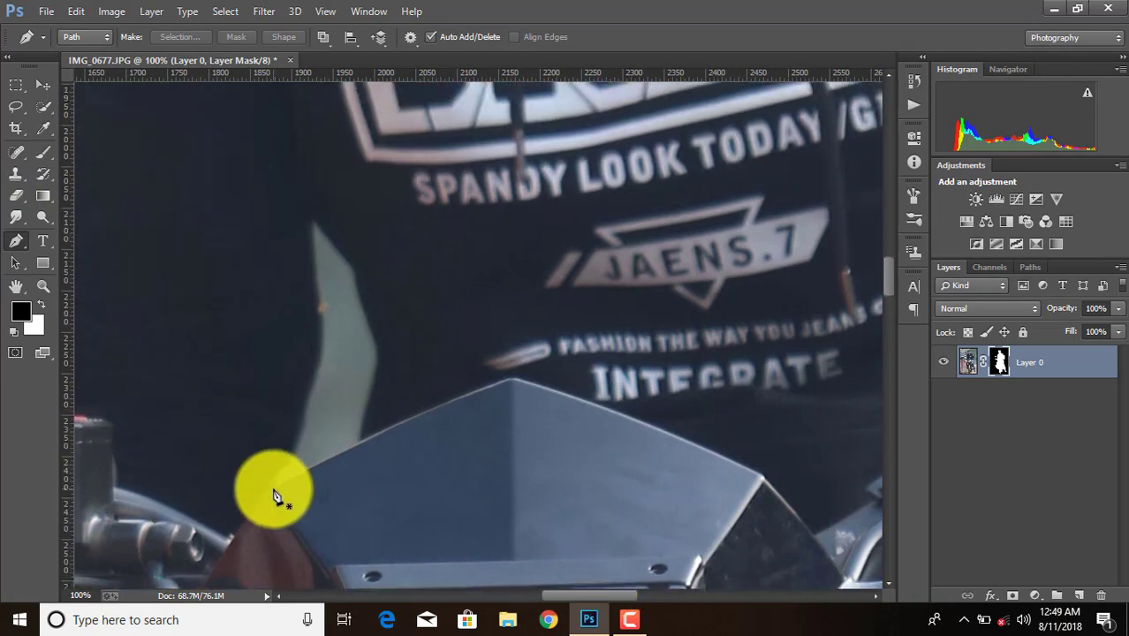
{"action": "left_click", "coordinate": [273, 488]}
{"action": "left_click", "coordinate": [334, 457]}
{"action": "left_click", "coordinate": [361, 436]}
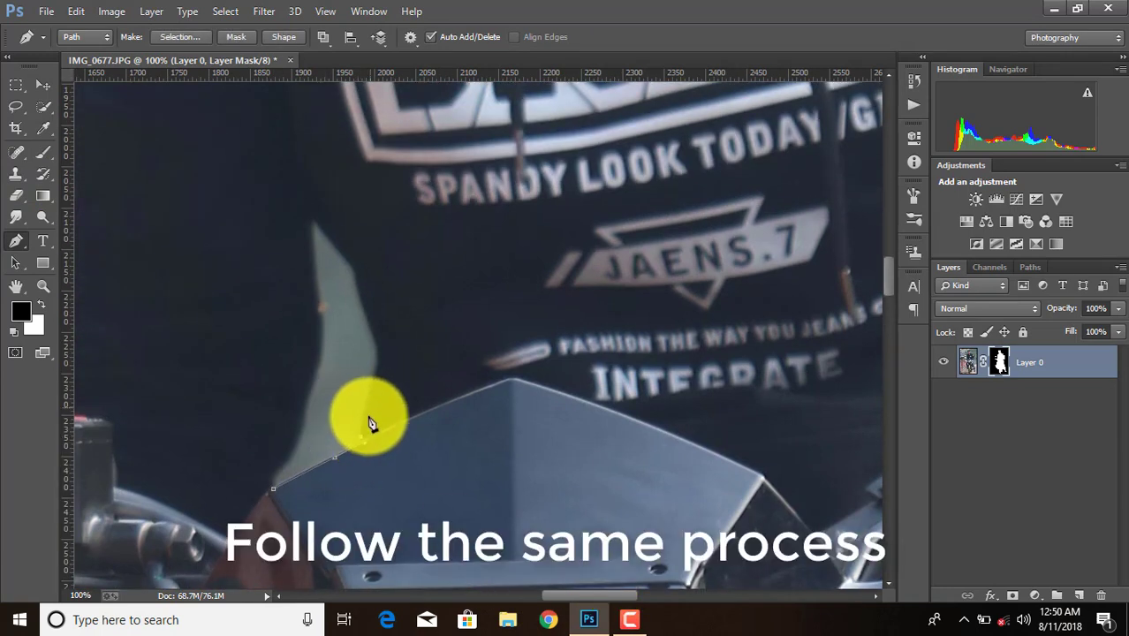
{"action": "left_click", "coordinate": [378, 365]}
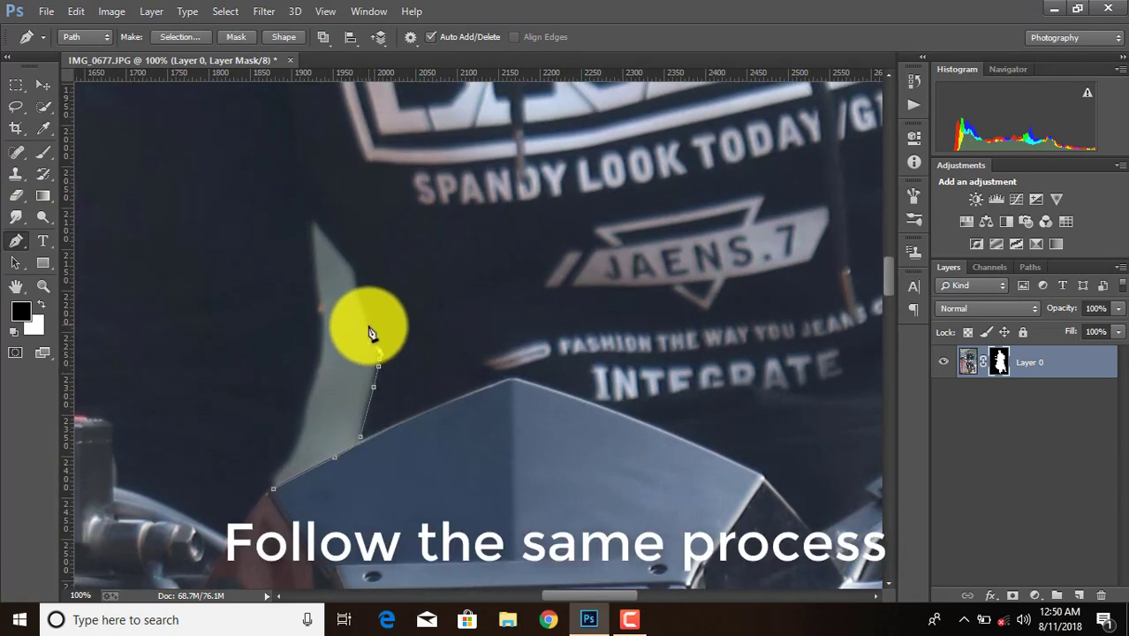
{"action": "left_click", "coordinate": [357, 282]}
{"action": "left_click", "coordinate": [317, 281]}
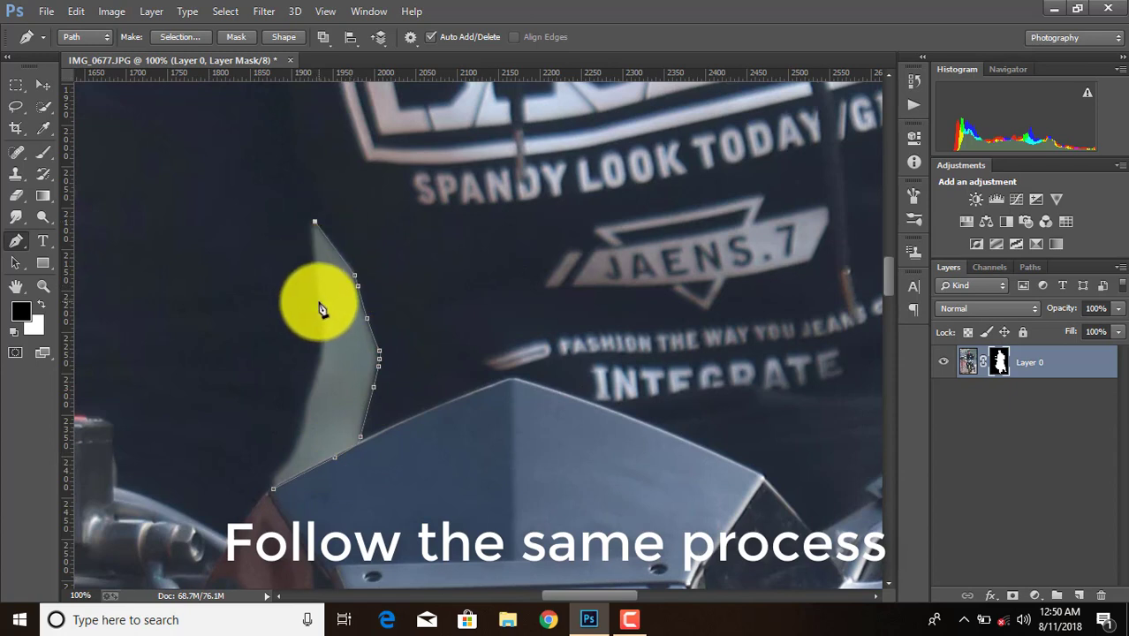
{"action": "left_click", "coordinate": [321, 324]}
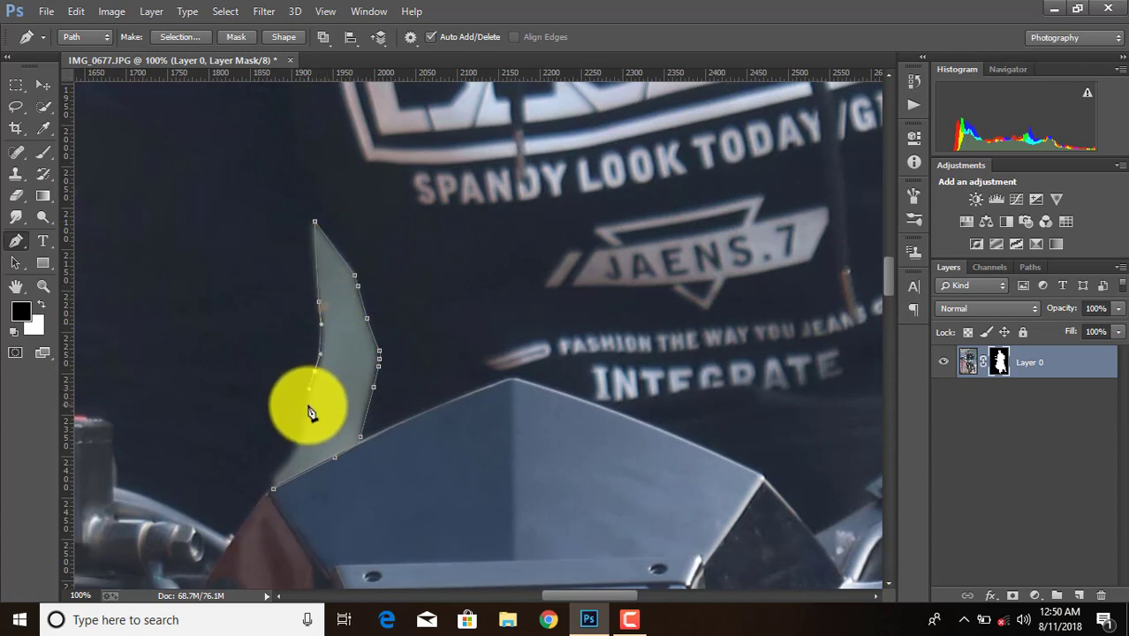
{"action": "left_click", "coordinate": [309, 390]}
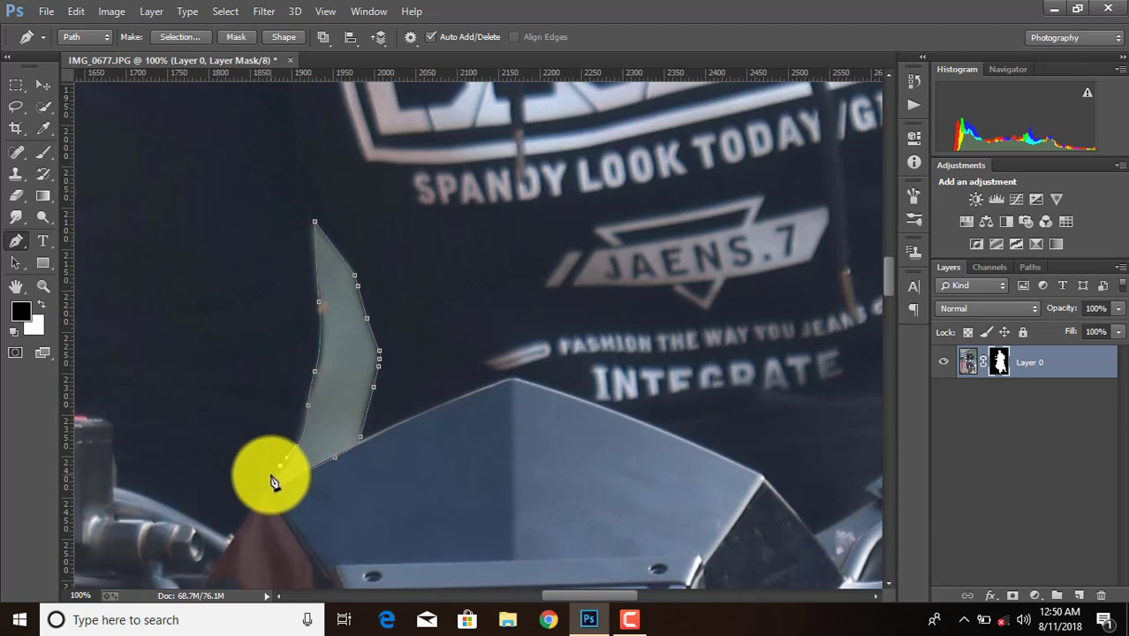
{"action": "left_click", "coordinate": [274, 482]}
Step: Turn the sliver outline into a selection and paint it out of the layer mask
{"action": "right_click", "coordinate": [277, 201]}
{"action": "left_click", "coordinate": [389, 274]}
{"action": "left_click", "coordinate": [649, 172]}
{"action": "key", "text": "b"}
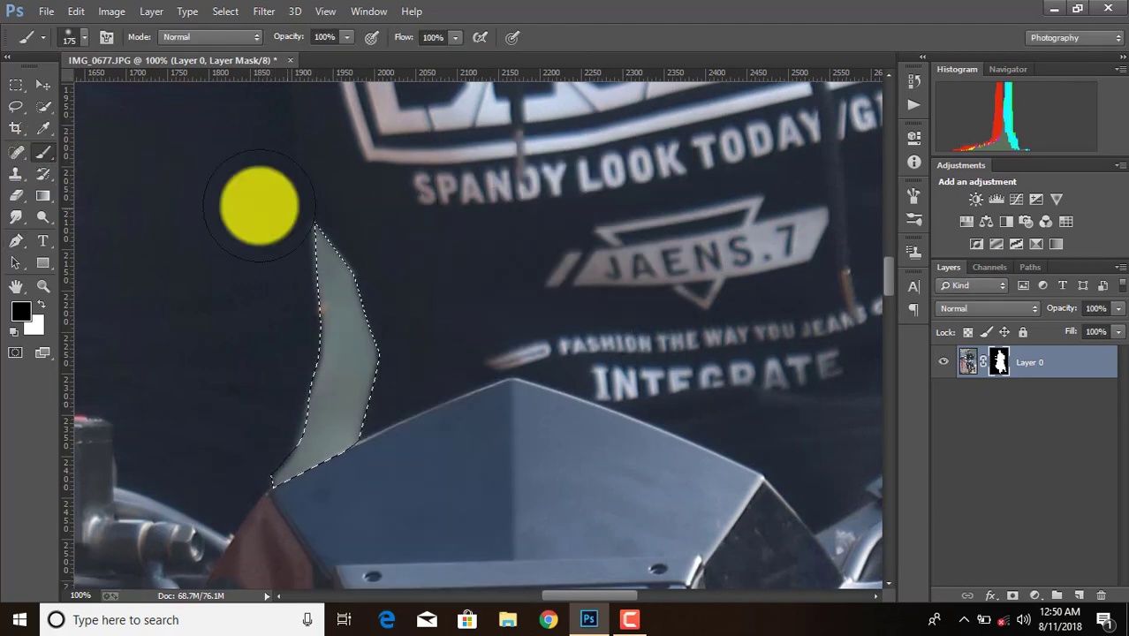
{"action": "left_click_drag", "start_coordinate": [259, 205], "coordinate": [291, 472]}
{"action": "left_click_drag", "start_coordinate": [584, 598], "coordinate": [677, 594]}
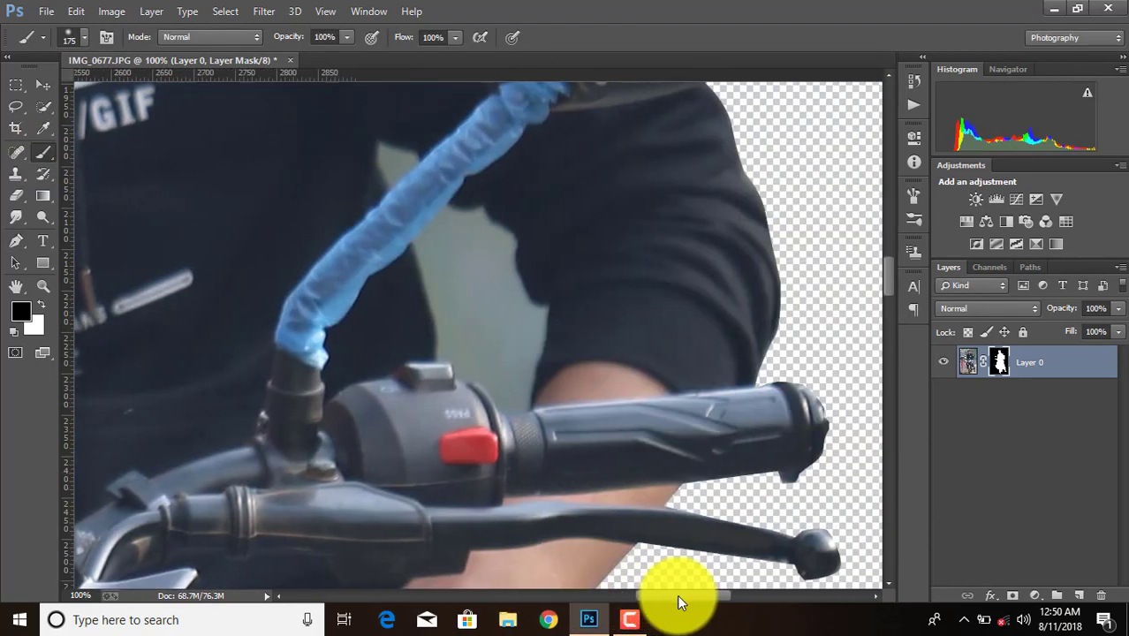
Step: Outline the grey gap near the blue hose, select it, and paint it out of the mask
{"action": "left_click", "coordinate": [17, 242]}
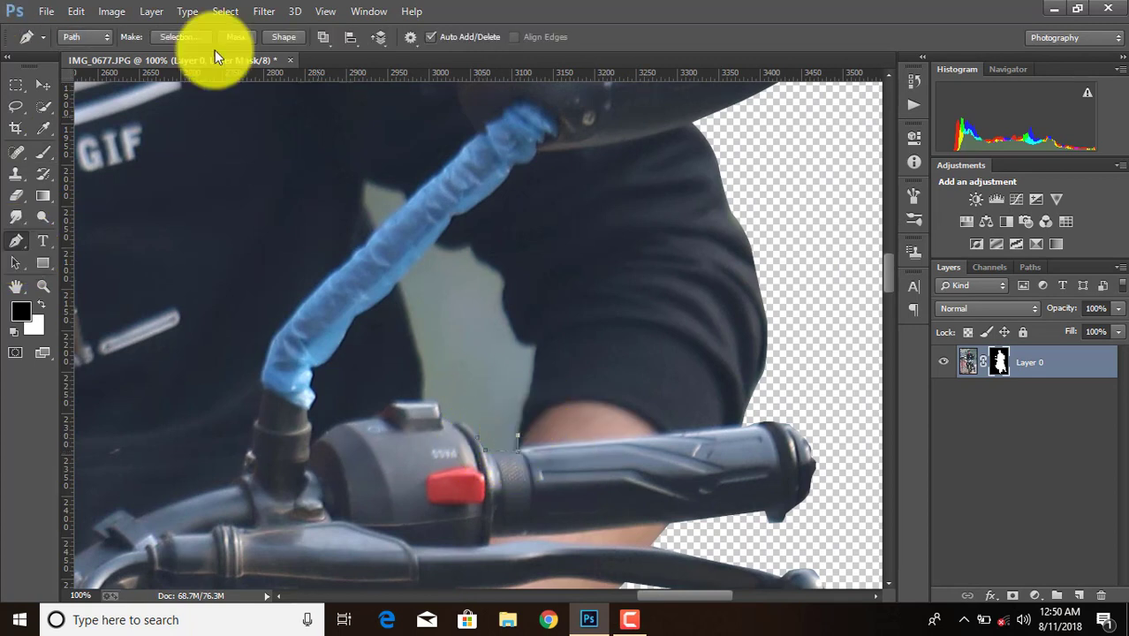
{"action": "left_click", "coordinate": [518, 435]}
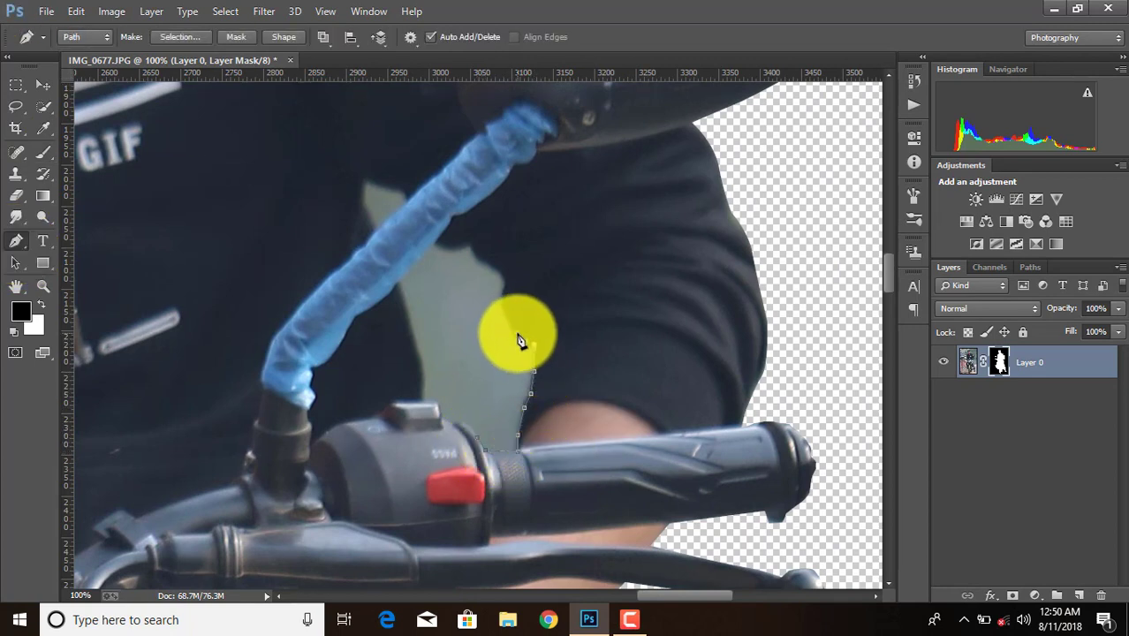
{"action": "left_click", "coordinate": [437, 244]}
{"action": "left_click", "coordinate": [398, 280]}
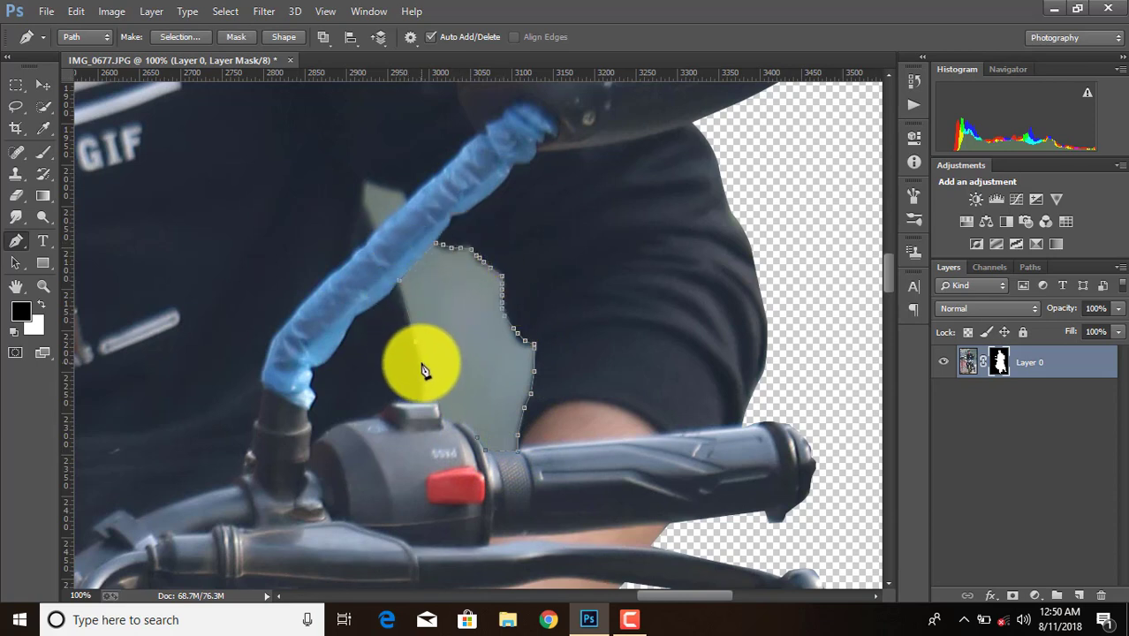
{"action": "right_click", "coordinate": [424, 407]}
{"action": "key", "text": "Escape"}
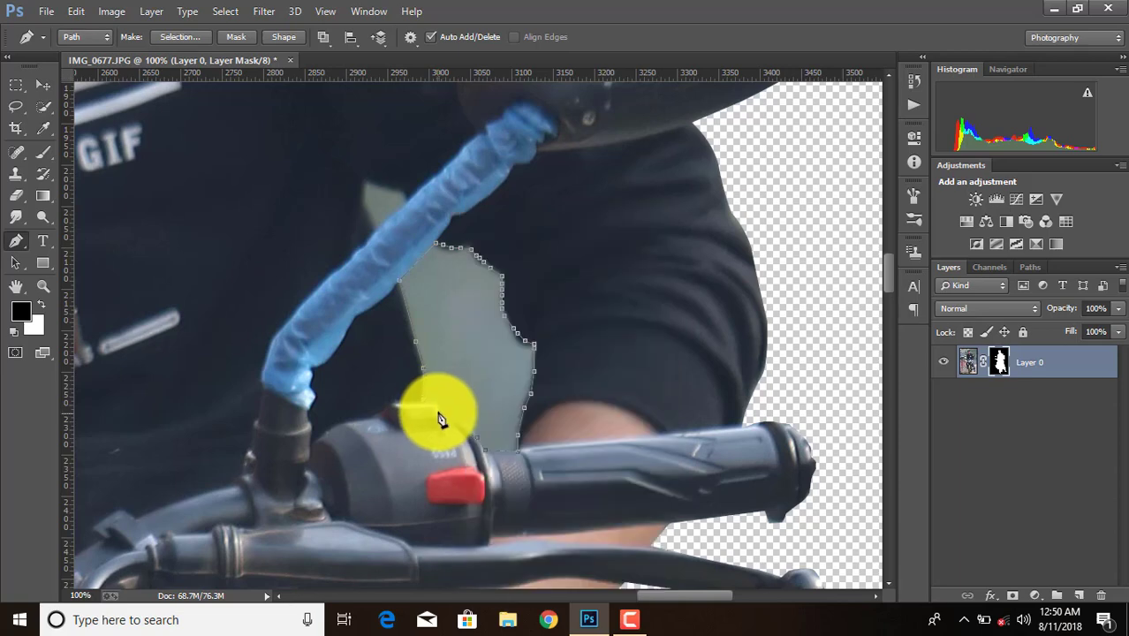
{"action": "right_click", "coordinate": [475, 387]}
{"action": "left_click", "coordinate": [557, 279]}
{"action": "left_click", "coordinate": [657, 168]}
{"action": "key", "text": "b"}
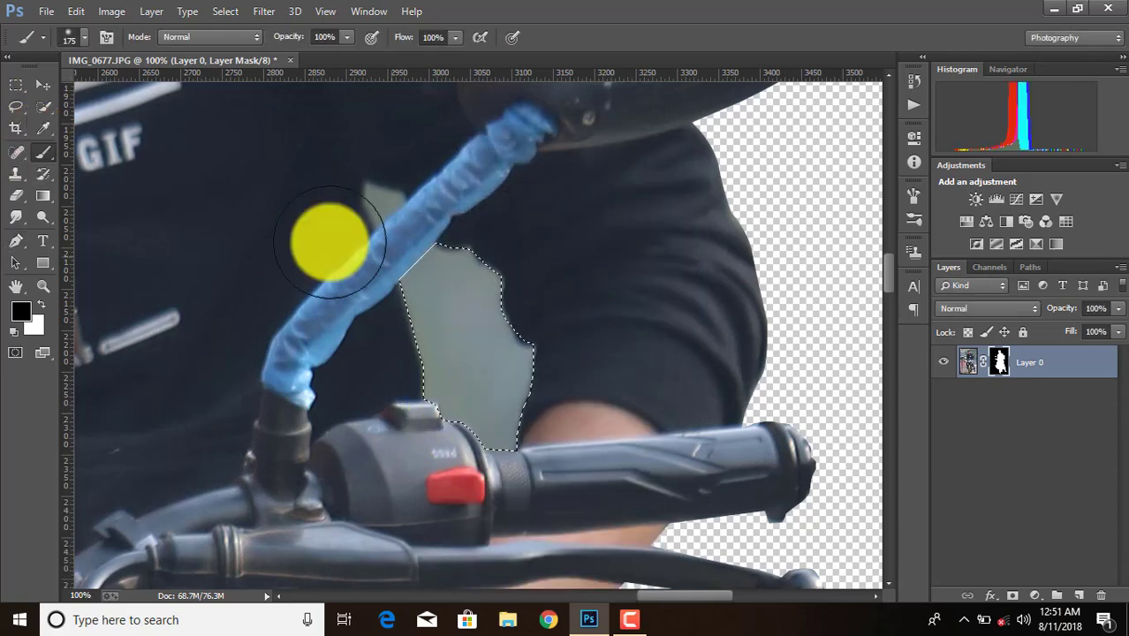
{"action": "left_click_drag", "start_coordinate": [327, 239], "coordinate": [479, 421]}
{"action": "key", "text": "ctrl+d"}
Step: Mask out the small triangular gap beside the cable, then zoom out to view the cutout
{"action": "left_click", "coordinate": [16, 240]}
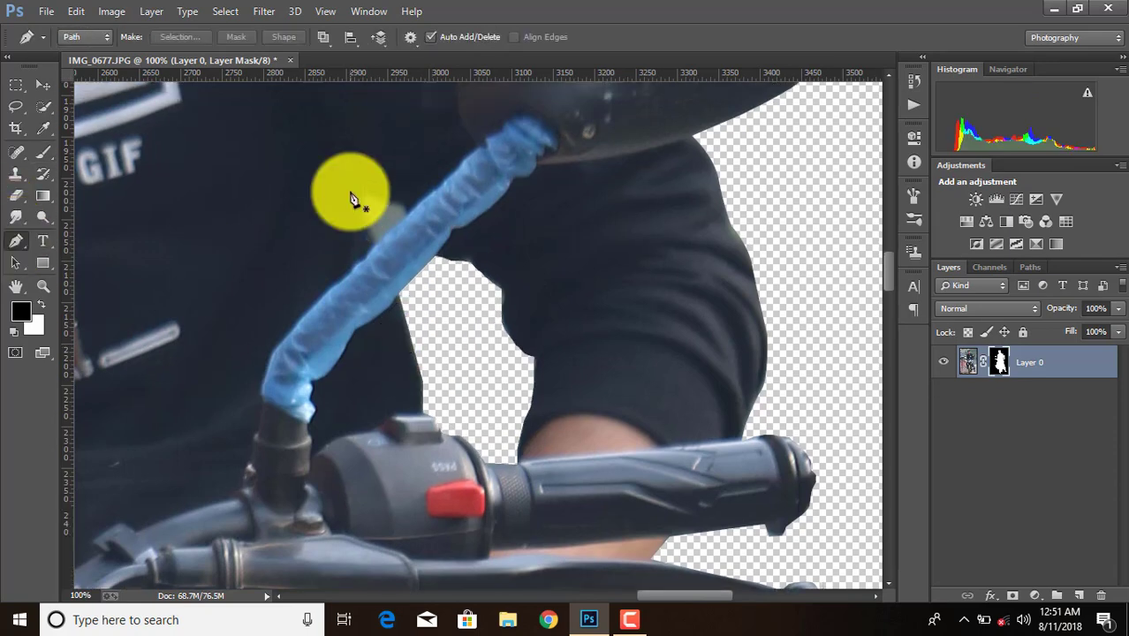
{"action": "scroll", "coordinate": [380, 283], "scroll_direction": "up", "scroll_amount": 3}
{"action": "left_click", "coordinate": [376, 343]}
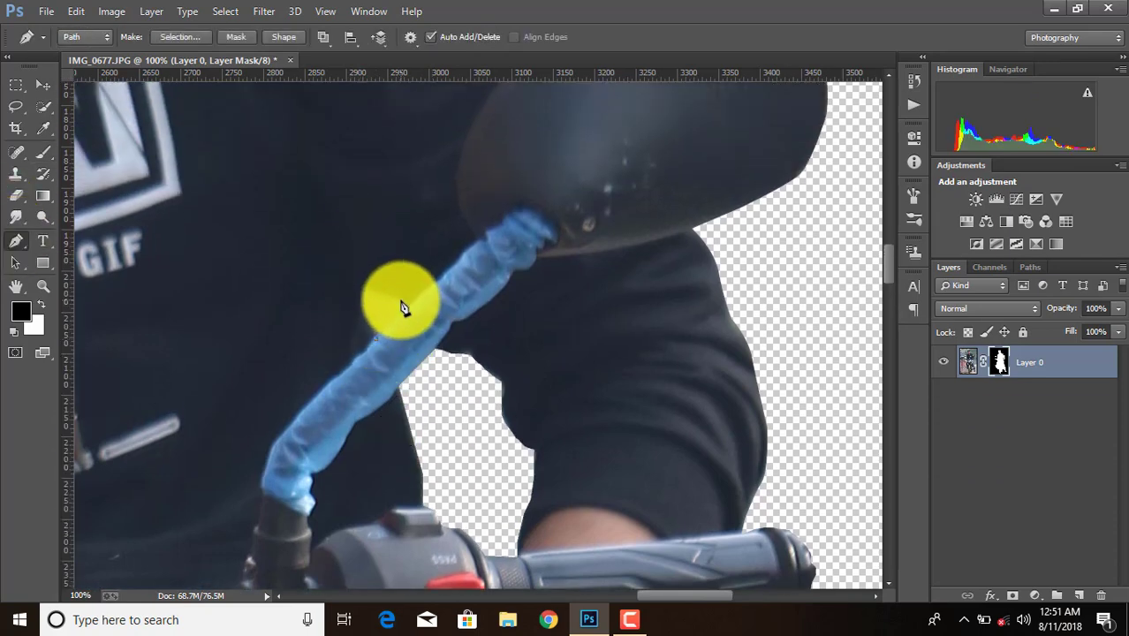
{"action": "left_click", "coordinate": [402, 303]}
{"action": "left_click", "coordinate": [376, 340]}
{"action": "right_click", "coordinate": [378, 315]}
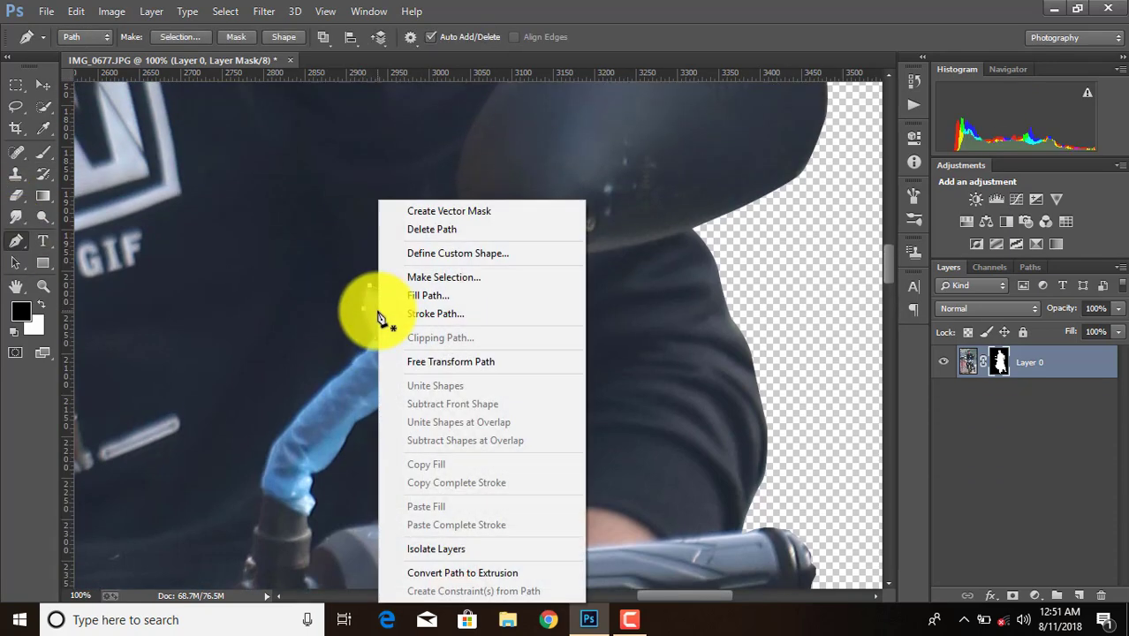
{"action": "left_click", "coordinate": [437, 274]}
{"action": "left_click", "coordinate": [650, 171]}
{"action": "left_click", "coordinate": [42, 152]}
{"action": "left_click_drag", "start_coordinate": [403, 315], "coordinate": [372, 322]}
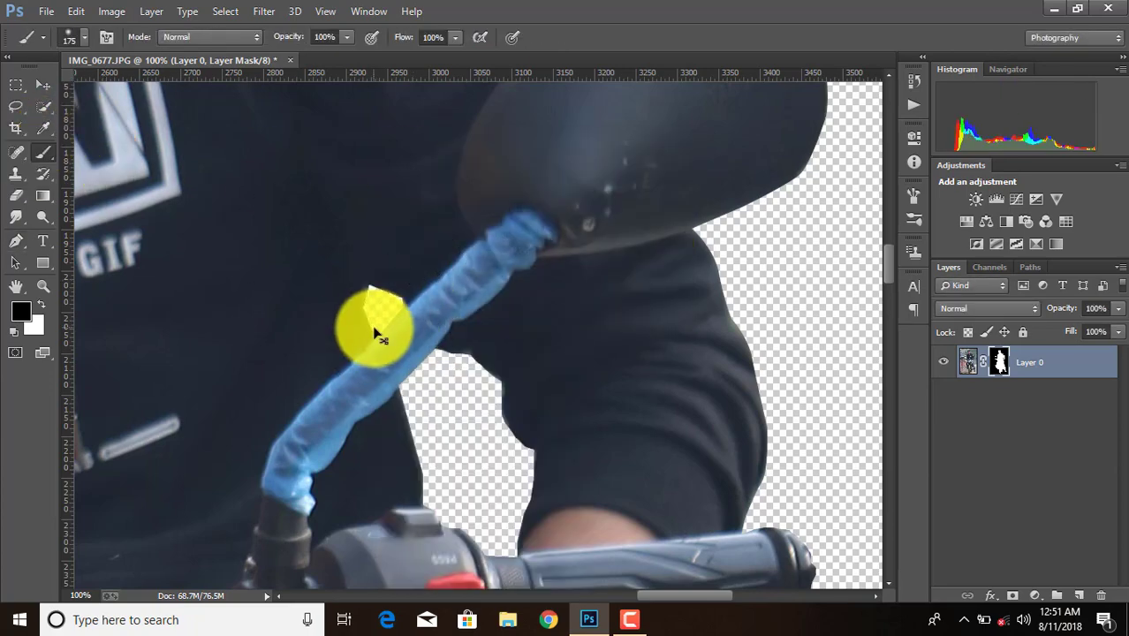
{"action": "key", "text": "ctrl+minus"}
{"action": "key", "text": "ctrl+minus"}
{"action": "key", "text": "ctrl+minus"}
{"action": "scroll", "coordinate": [393, 349], "scroll_direction": "down", "scroll_amount": 1}
Step: Trace a pen path inside the left crash guard loop around the pinkish background
{"action": "scroll", "coordinate": [390, 354], "scroll_direction": "down", "scroll_amount": 1}
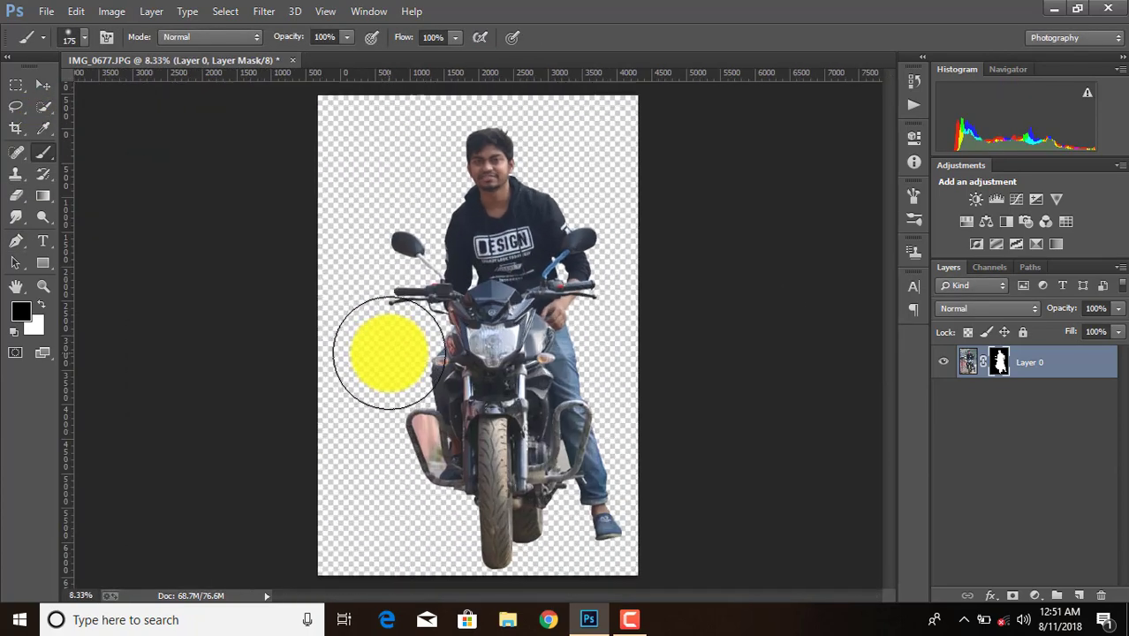
{"action": "scroll", "coordinate": [391, 353], "scroll_direction": "up", "scroll_amount": 2}
{"action": "scroll", "coordinate": [378, 345], "scroll_direction": "up", "scroll_amount": 1}
{"action": "scroll", "coordinate": [178, 354], "scroll_direction": "down", "scroll_amount": 5}
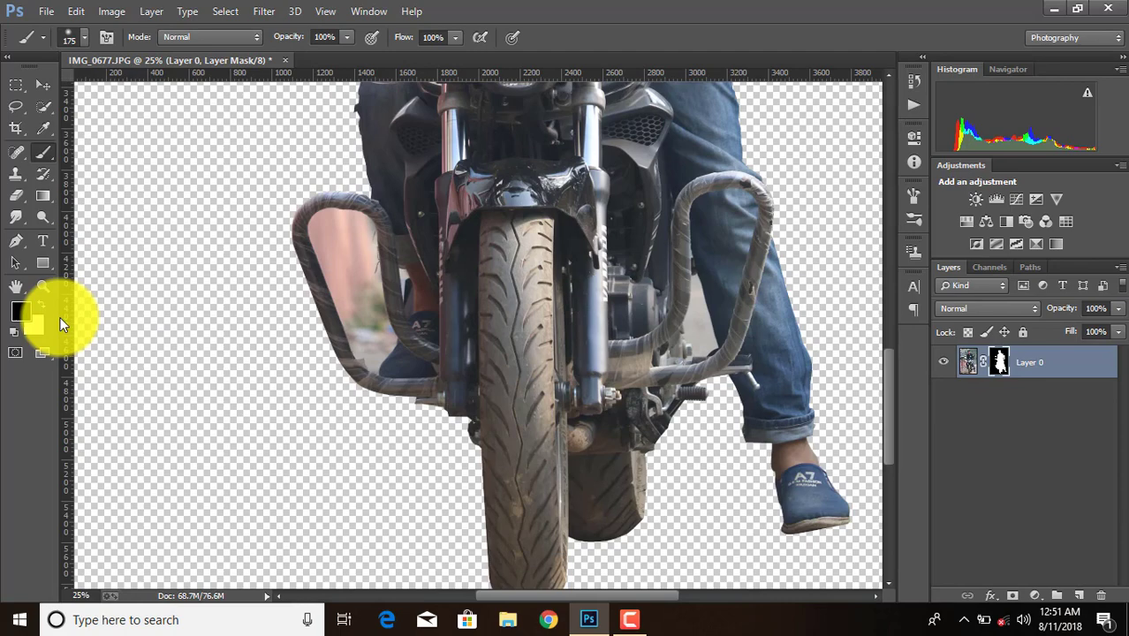
{"action": "left_click", "coordinate": [16, 241]}
{"action": "key", "text": "ctrl+plus"}
{"action": "key", "text": "ctrl+plus"}
{"action": "key", "text": "ctrl+plus"}
{"action": "key", "text": "ctrl+minus"}
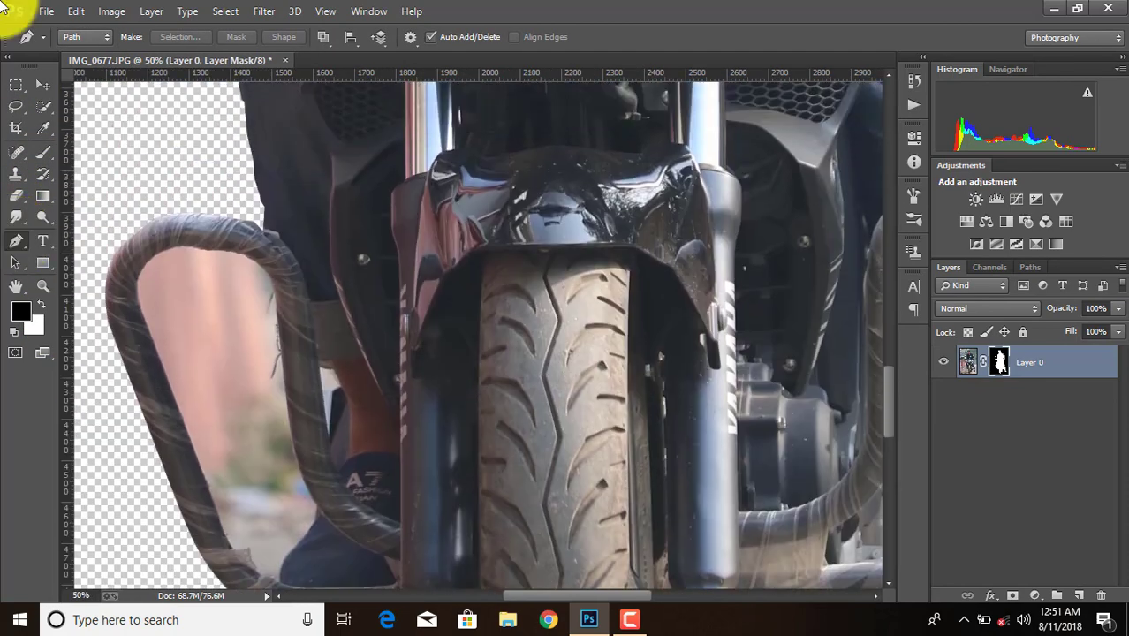
{"action": "left_click", "coordinate": [297, 555]}
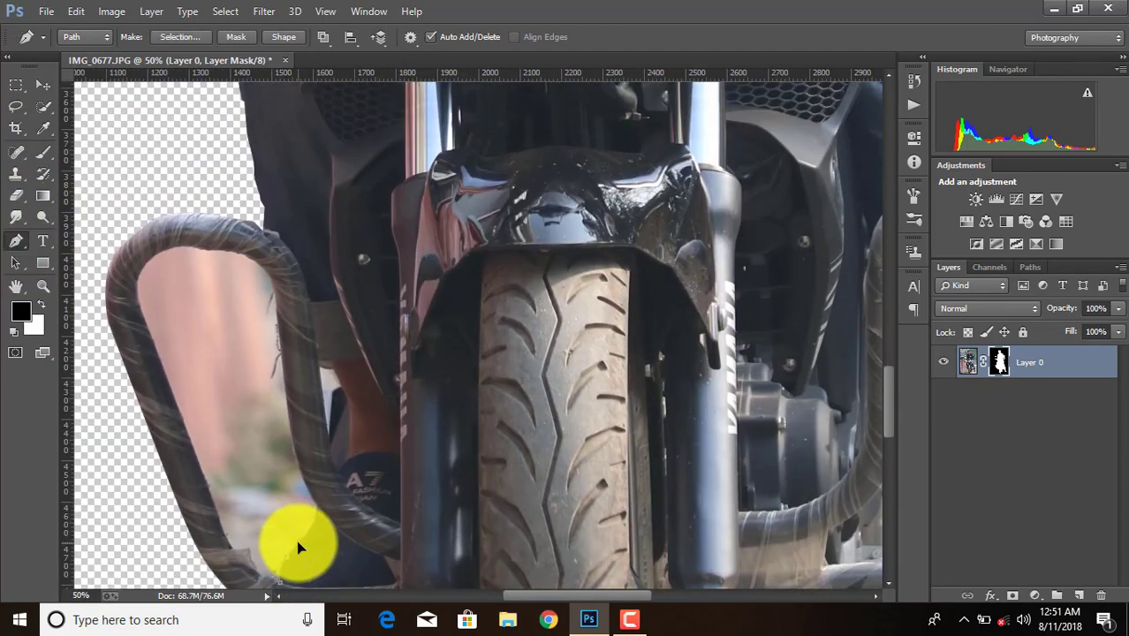
{"action": "left_click", "coordinate": [318, 513]}
{"action": "left_click", "coordinate": [291, 426]}
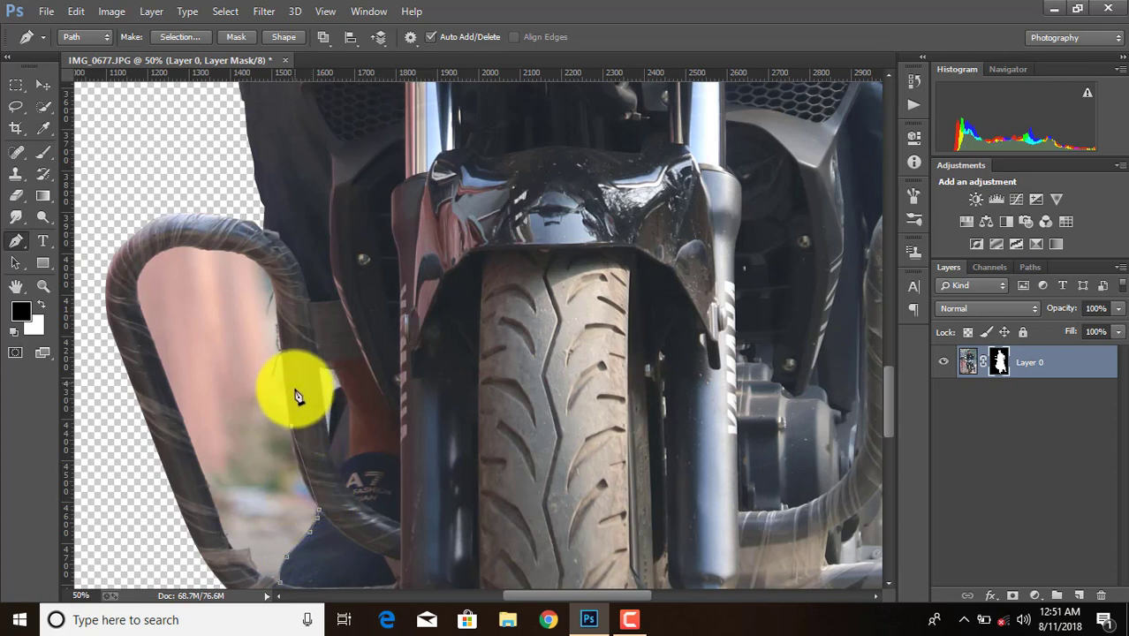
{"action": "left_click", "coordinate": [280, 356]}
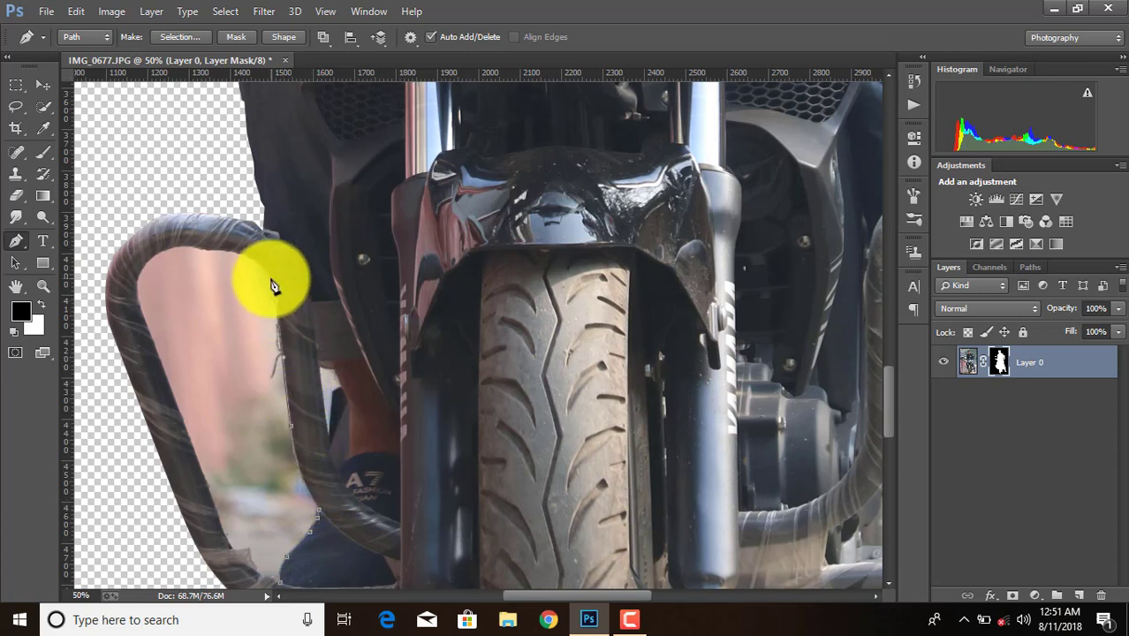
{"action": "left_click", "coordinate": [188, 248]}
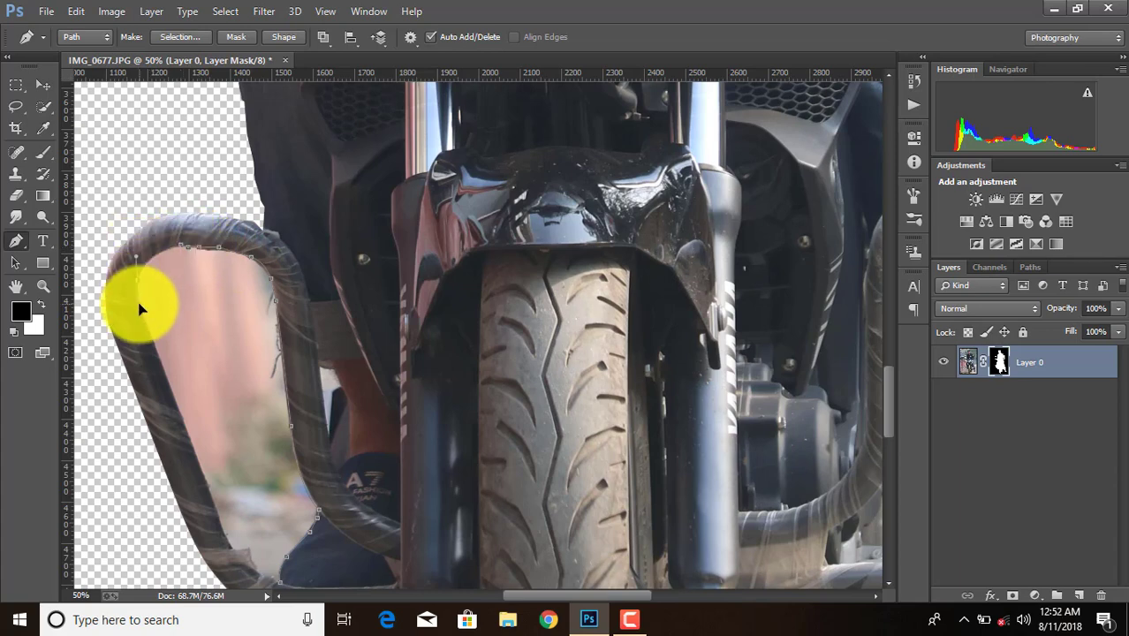
{"action": "left_click", "coordinate": [139, 306]}
{"action": "left_click", "coordinate": [190, 442]}
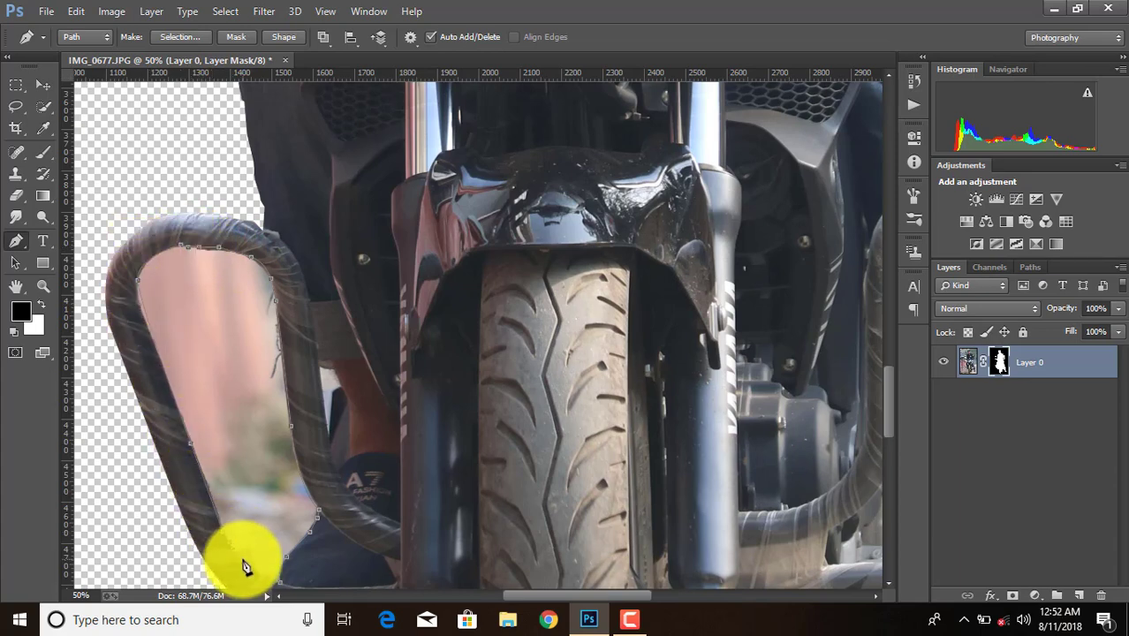
Step: Convert the crash-guard outline to a selection, paint it out of the mask, and deselect
{"action": "right_click", "coordinate": [254, 500]}
{"action": "left_click", "coordinate": [318, 172]}
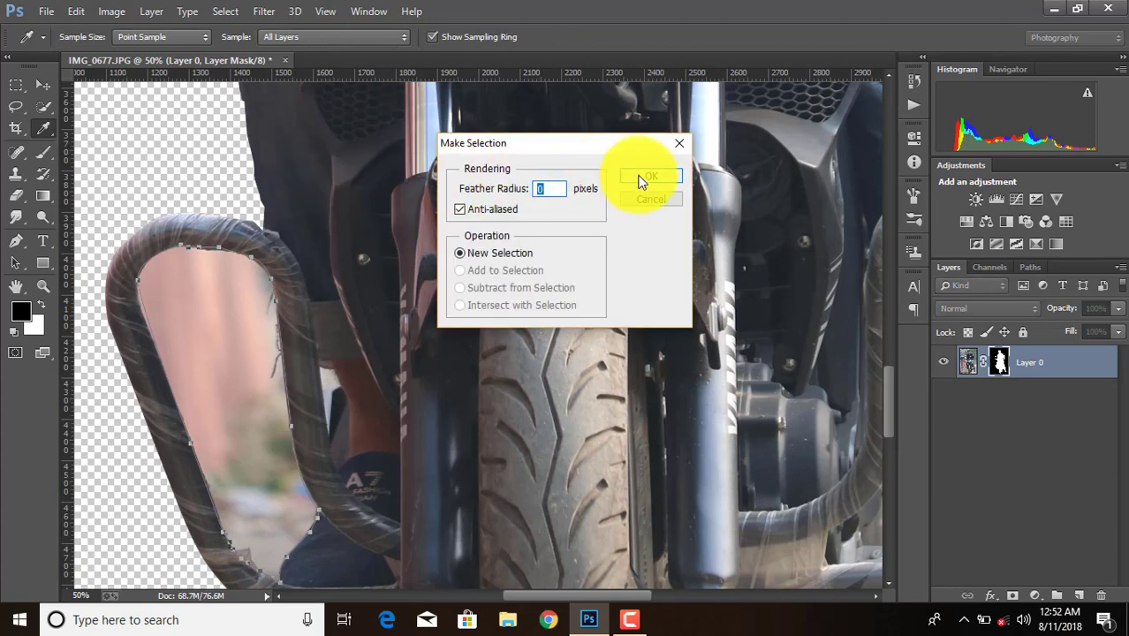
{"action": "left_click", "coordinate": [642, 177]}
{"action": "left_click", "coordinate": [48, 158]}
{"action": "left_click_drag", "start_coordinate": [159, 265], "coordinate": [173, 239]}
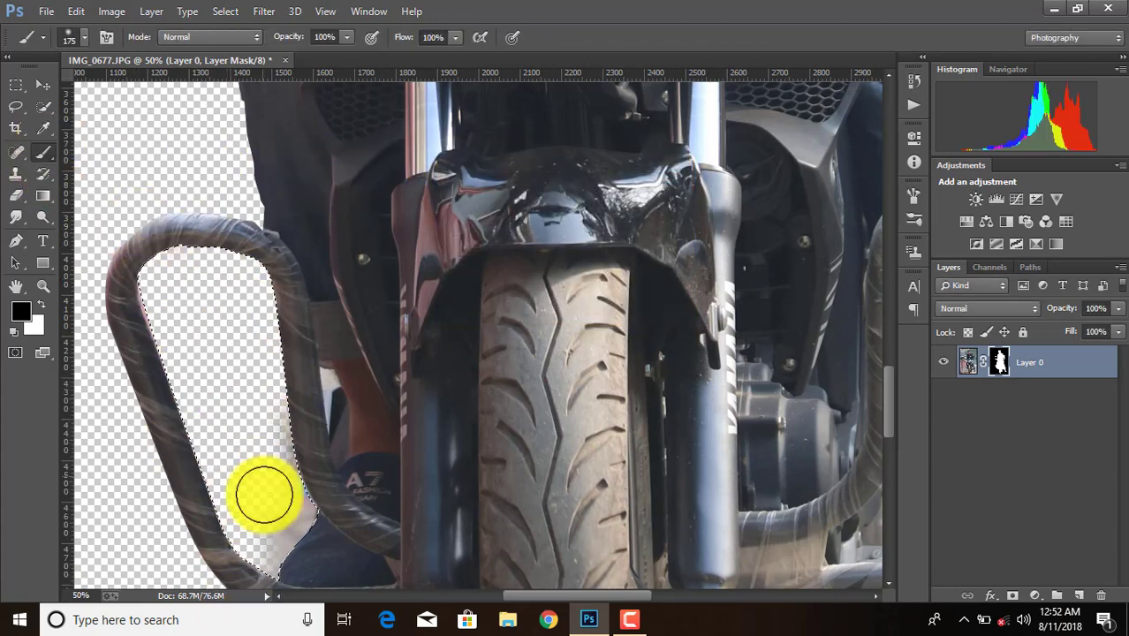
{"action": "key", "text": "ctrl+d"}
Step: Turn the small outline beside the rider's leg into a selection and paint it out
{"action": "left_click", "coordinate": [16, 241]}
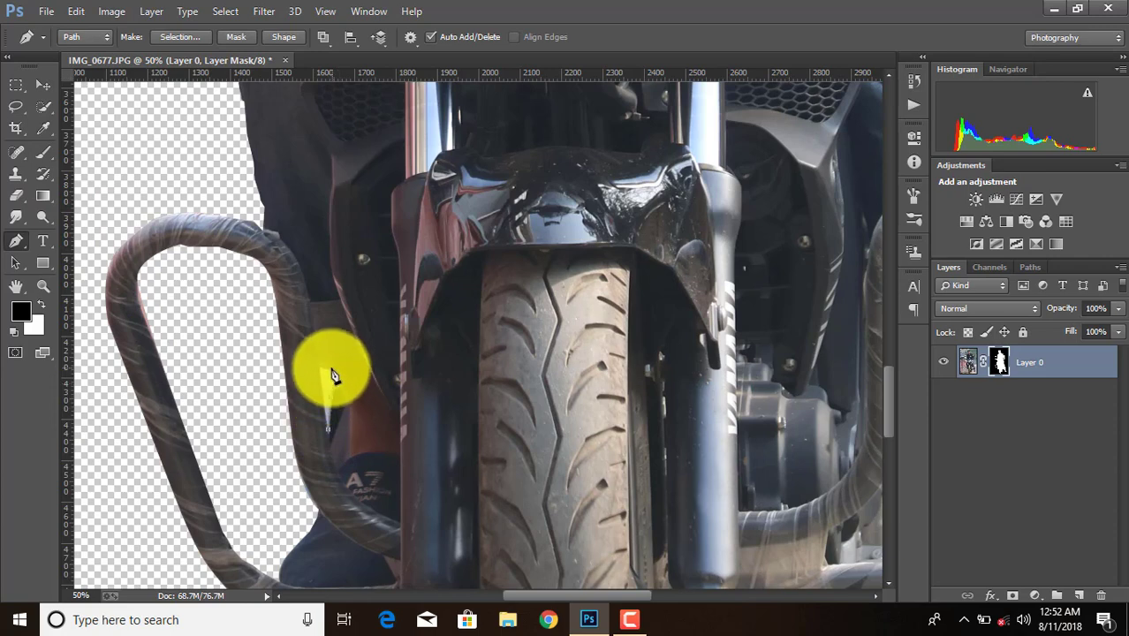
{"action": "right_click", "coordinate": [327, 415]}
{"action": "left_click", "coordinate": [391, 260]}
{"action": "key", "text": "Return"}
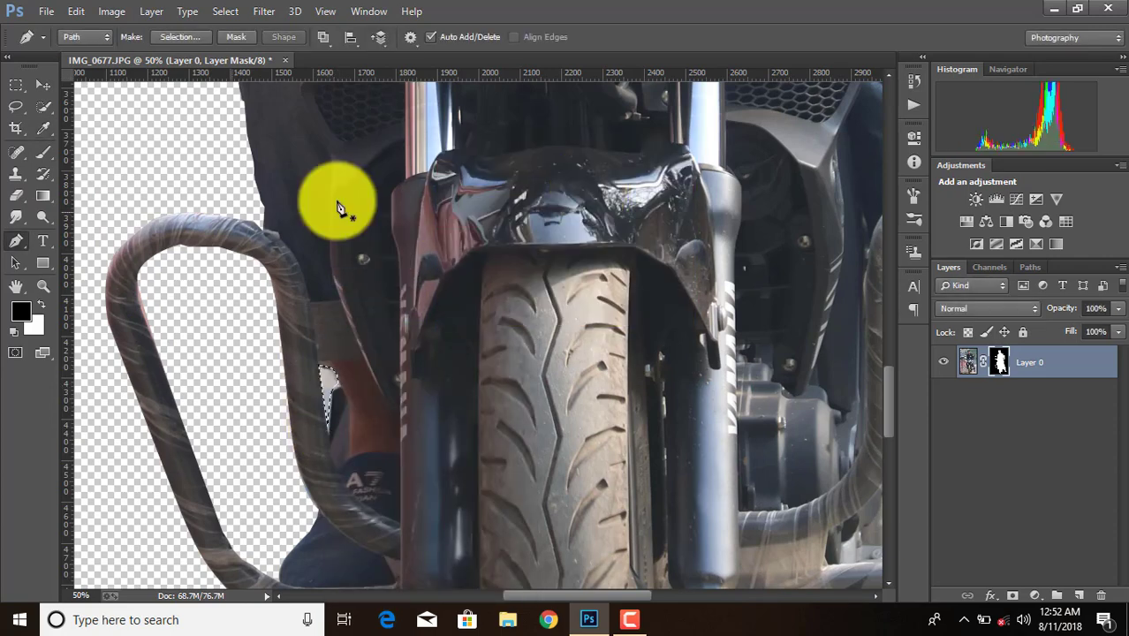
{"action": "key", "text": "b"}
{"action": "left_click_drag", "start_coordinate": [571, 596], "coordinate": [623, 595]}
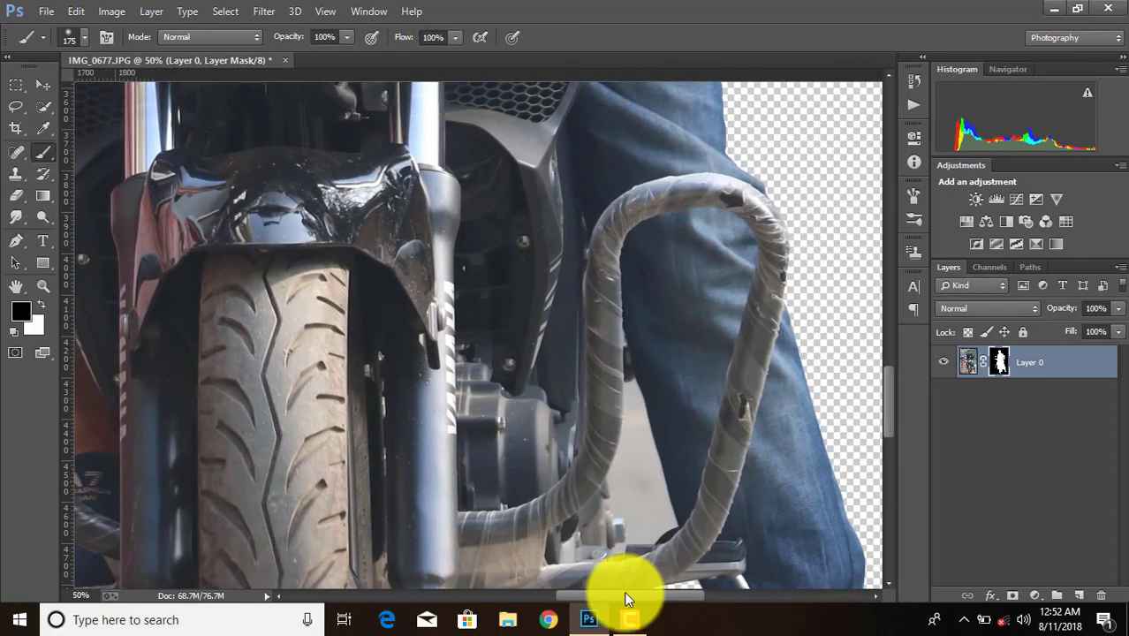
{"action": "left_click_drag", "start_coordinate": [579, 520], "coordinate": [504, 446]}
Step: Trace the opening inside the right crash guard, undoing misplaced points, and make it a selection
{"action": "left_click", "coordinate": [15, 240]}
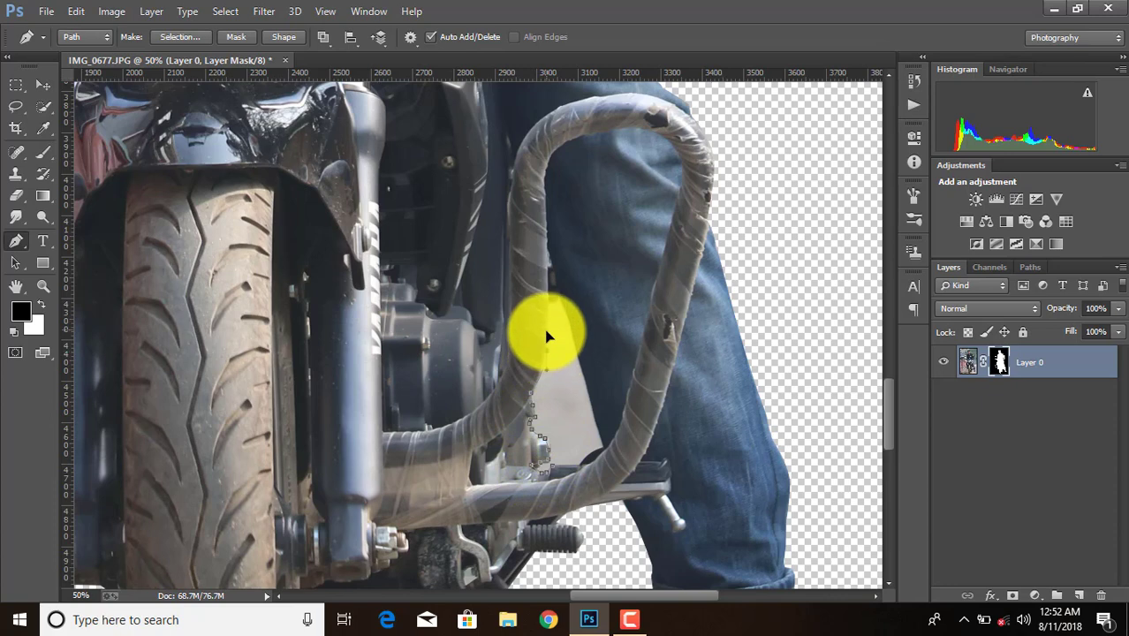
{"action": "left_click", "coordinate": [552, 302]}
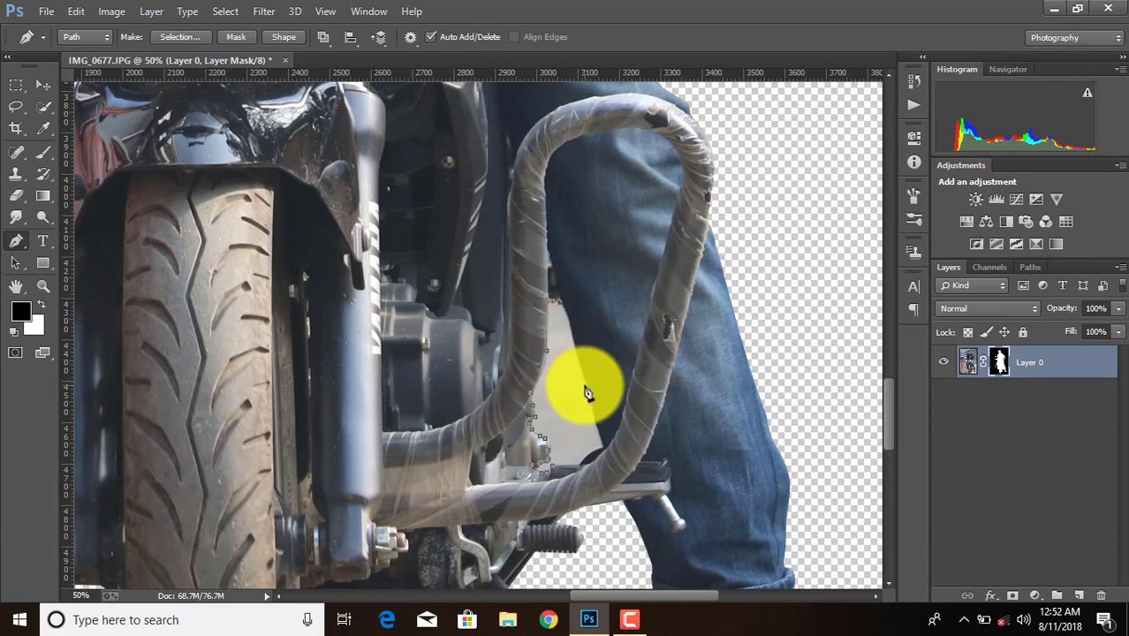
{"action": "left_click", "coordinate": [80, 11]}
{"action": "left_click", "coordinate": [106, 30]}
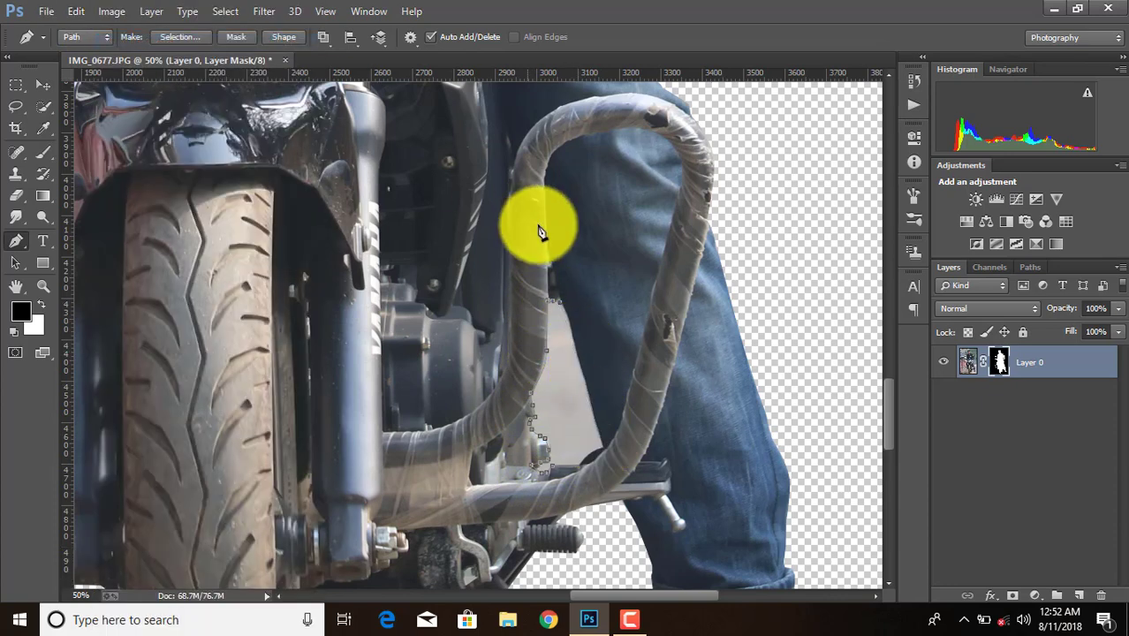
{"action": "left_click", "coordinate": [572, 338]}
{"action": "left_click", "coordinate": [593, 405]}
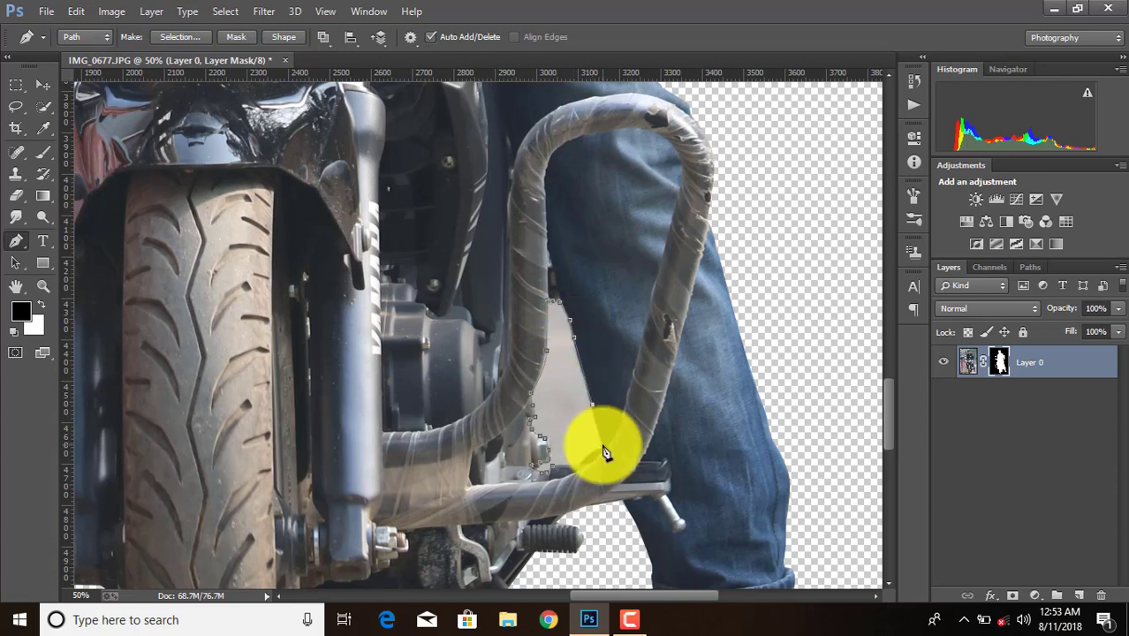
{"action": "right_click", "coordinate": [541, 411]}
{"action": "left_click", "coordinate": [622, 87]}
{"action": "left_click", "coordinate": [644, 177]}
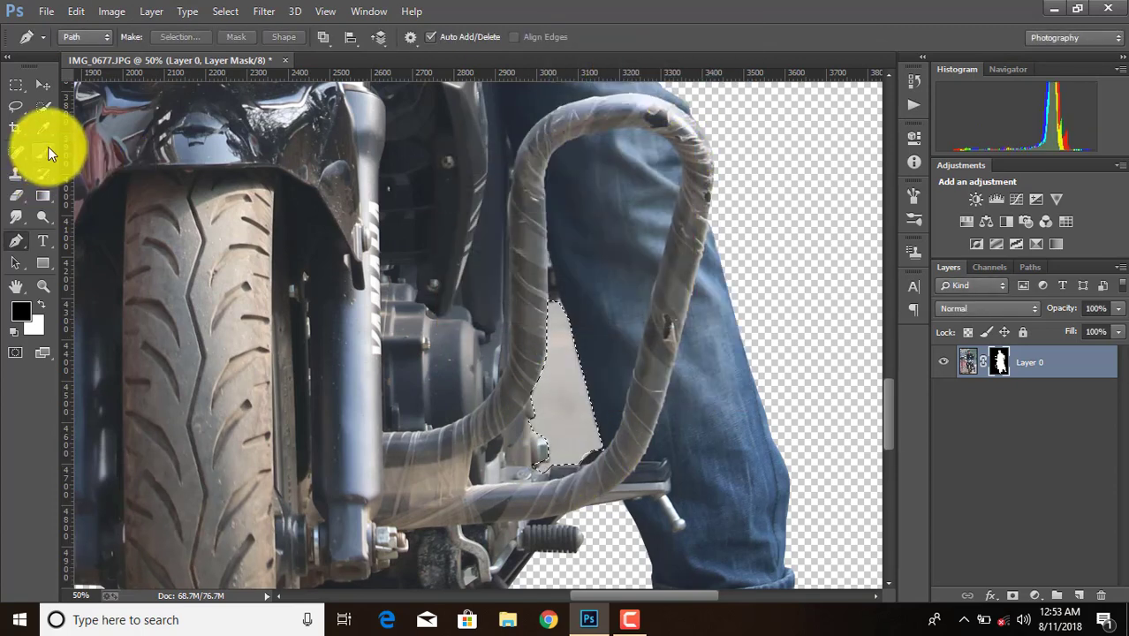
{"action": "left_click", "coordinate": [43, 151]}
Step: Apply the layer mask permanently to the rider cutout layer
{"action": "scroll", "coordinate": [549, 380], "scroll_direction": "down", "scroll_amount": 2}
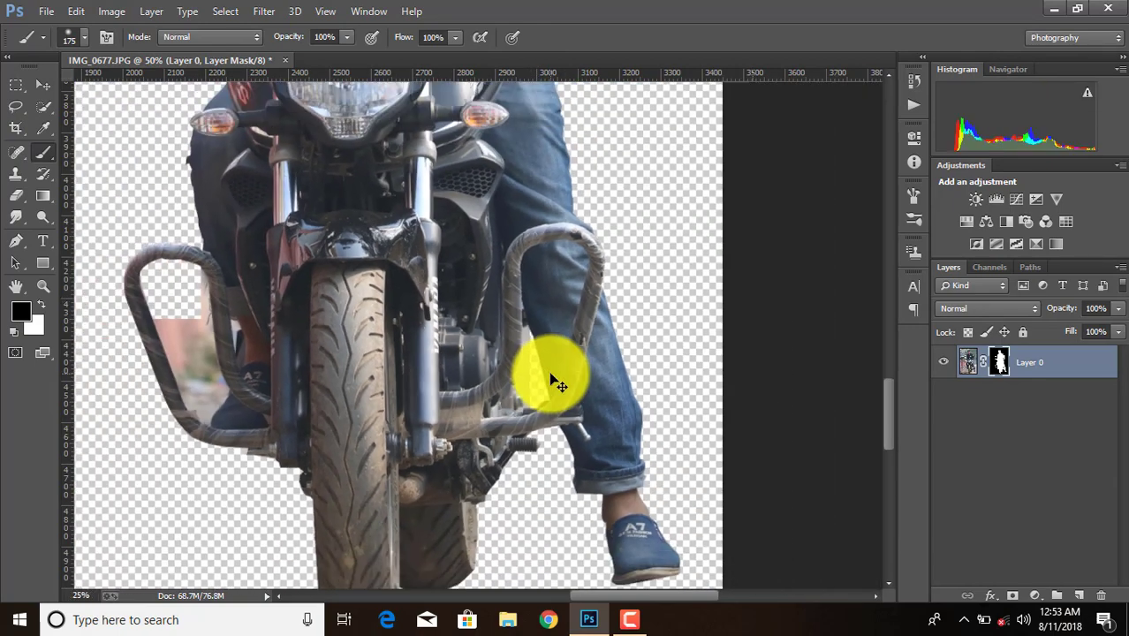
{"action": "scroll", "coordinate": [550, 380], "scroll_direction": "down", "scroll_amount": 2}
{"action": "scroll", "coordinate": [550, 380], "scroll_direction": "down", "scroll_amount": 1}
{"action": "scroll", "coordinate": [549, 380], "scroll_direction": "down", "scroll_amount": 1}
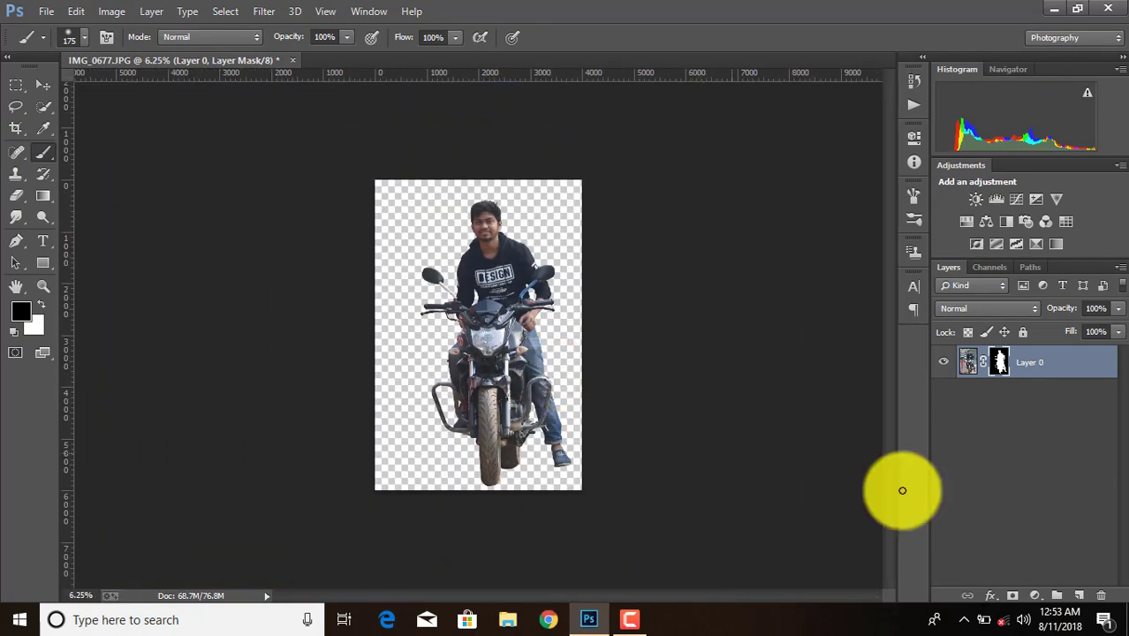
{"action": "right_click", "coordinate": [999, 360]}
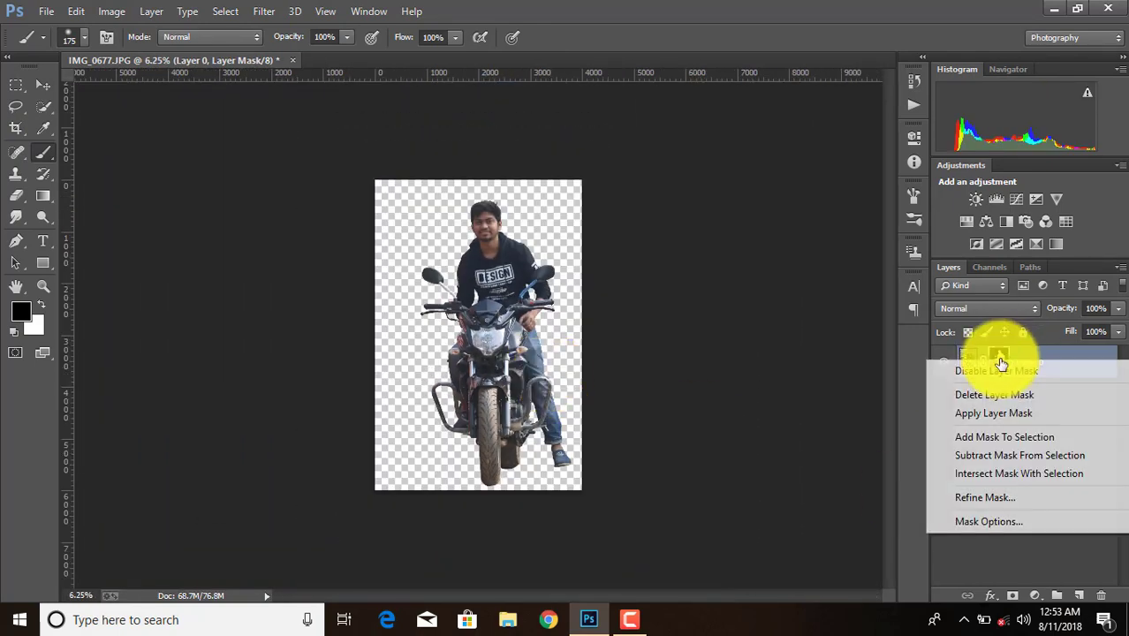
{"action": "left_click", "coordinate": [986, 413]}
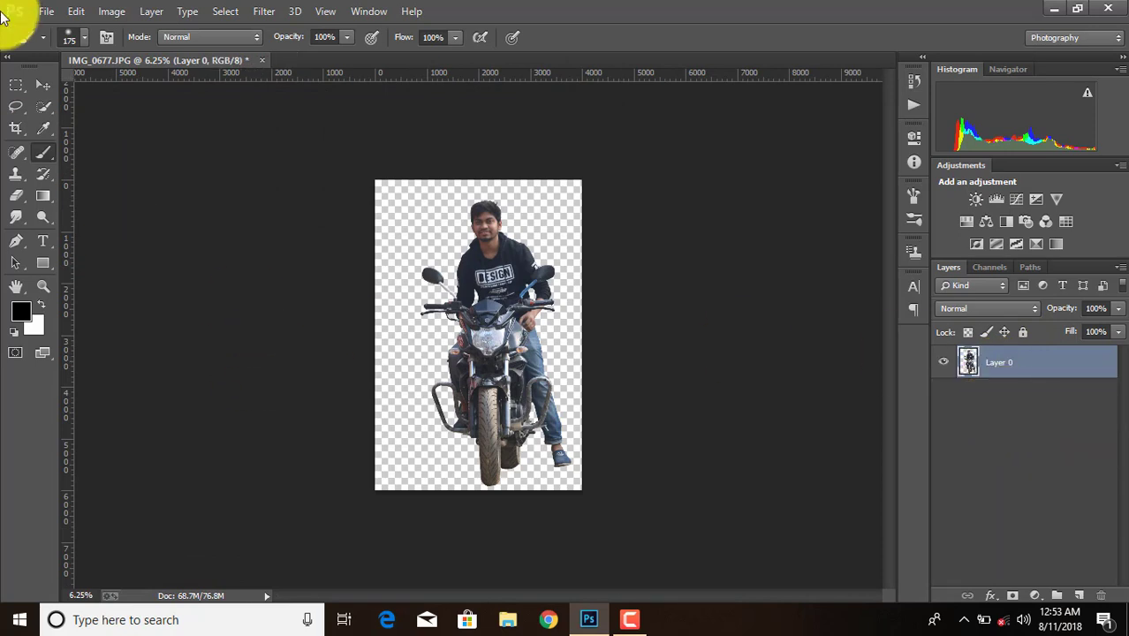
Step: Crop the canvas wider into a landscape frame around the rider
{"action": "left_click", "coordinate": [15, 128]}
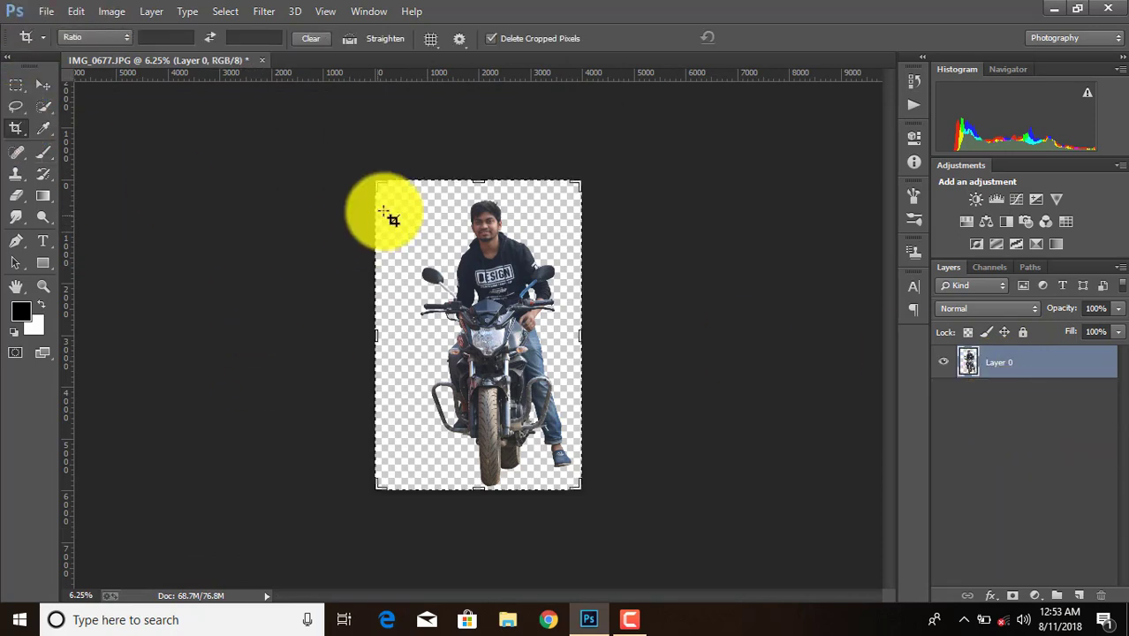
{"action": "left_click_drag", "start_coordinate": [376, 181], "coordinate": [269, 164]}
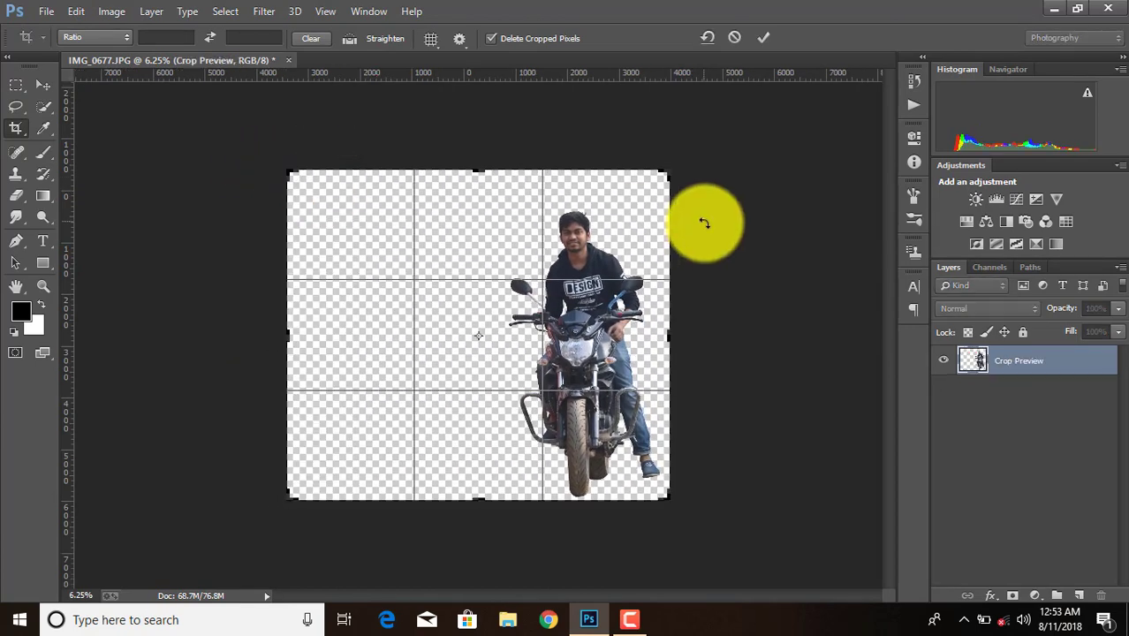
{"action": "left_click_drag", "start_coordinate": [668, 167], "coordinate": [764, 167]}
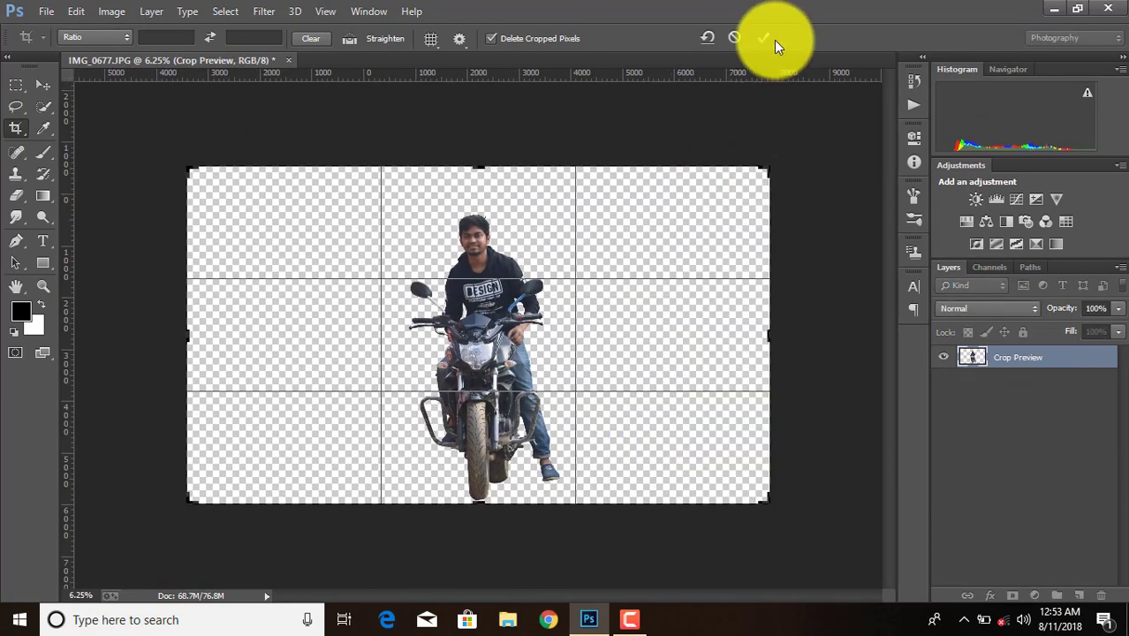
{"action": "left_click", "coordinate": [763, 37]}
{"action": "left_click", "coordinate": [35, 84]}
Step: Place the sky-and-ground photo into the poster as a linked image
{"action": "left_click", "coordinate": [46, 11]}
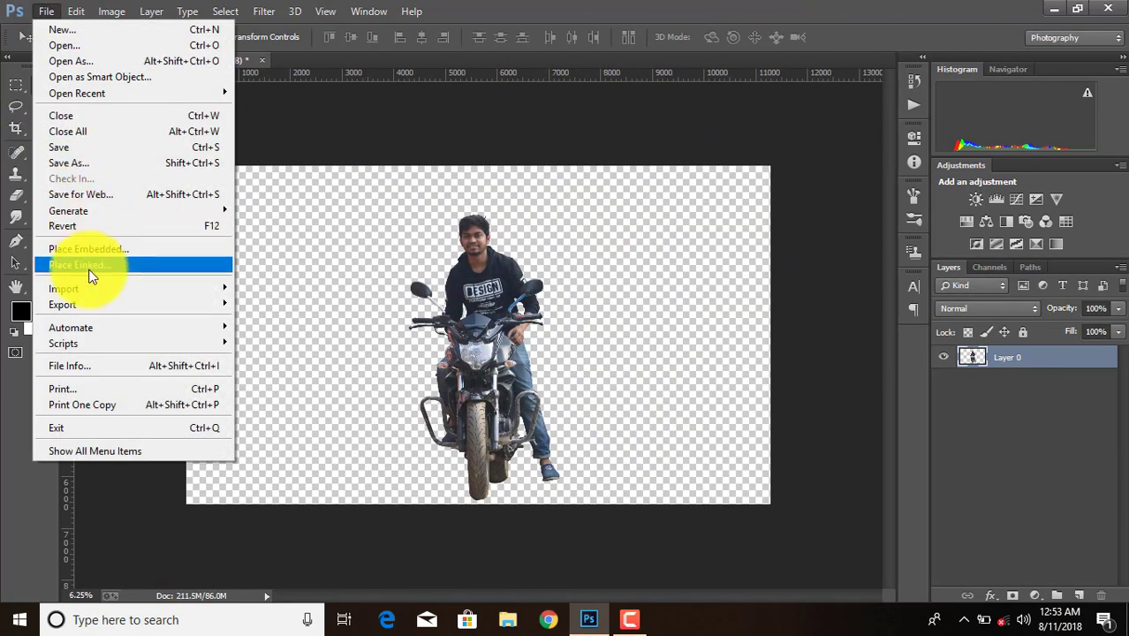
{"action": "left_click", "coordinate": [102, 265]}
{"action": "scroll", "coordinate": [522, 239], "scroll_direction": "down", "scroll_amount": 5}
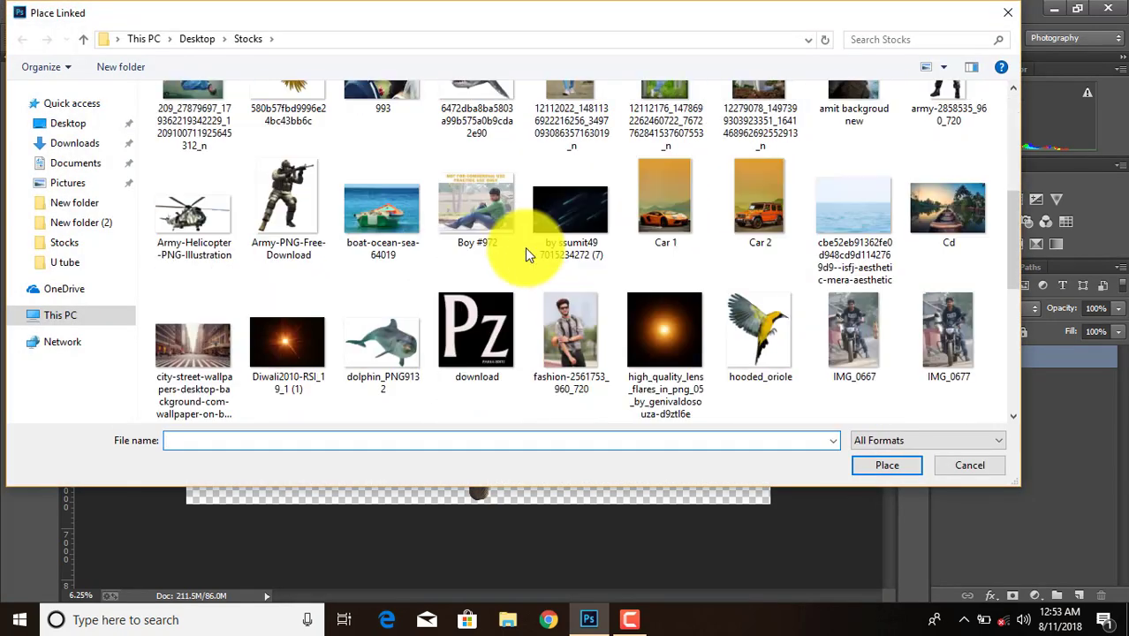
{"action": "scroll", "coordinate": [525, 248], "scroll_direction": "down", "scroll_amount": 5}
{"action": "double_click", "coordinate": [759, 305]}
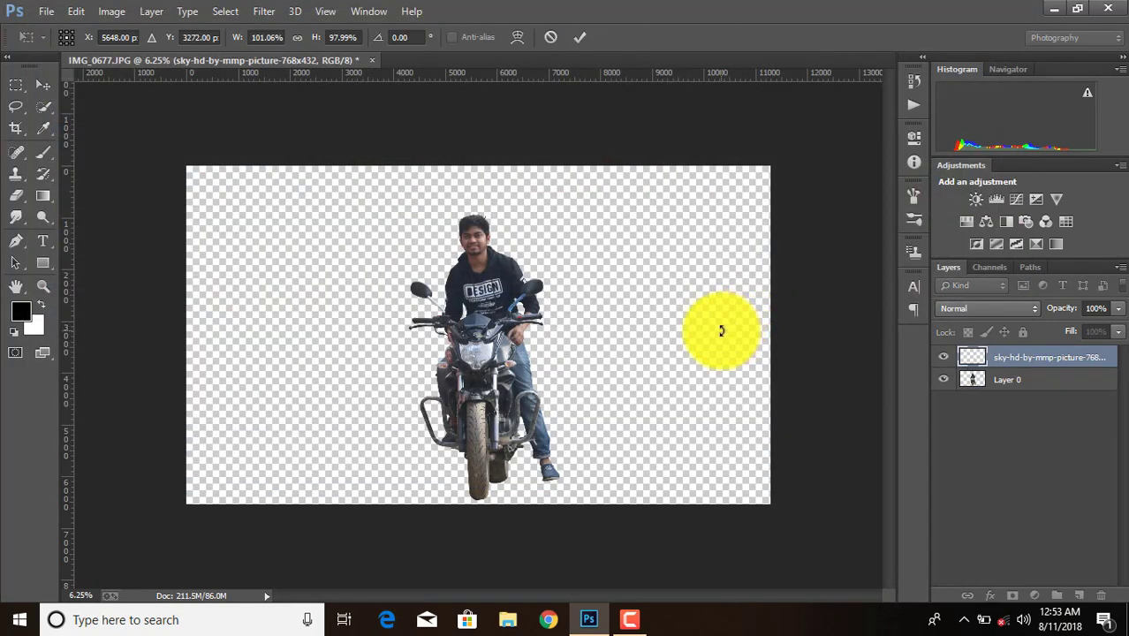
Step: Scale the sky image to fill the canvas, move it beneath the rider layer, and rasterize it
{"action": "key", "text": "ctrl+plus"}
{"action": "key", "text": "ctrl+plus"}
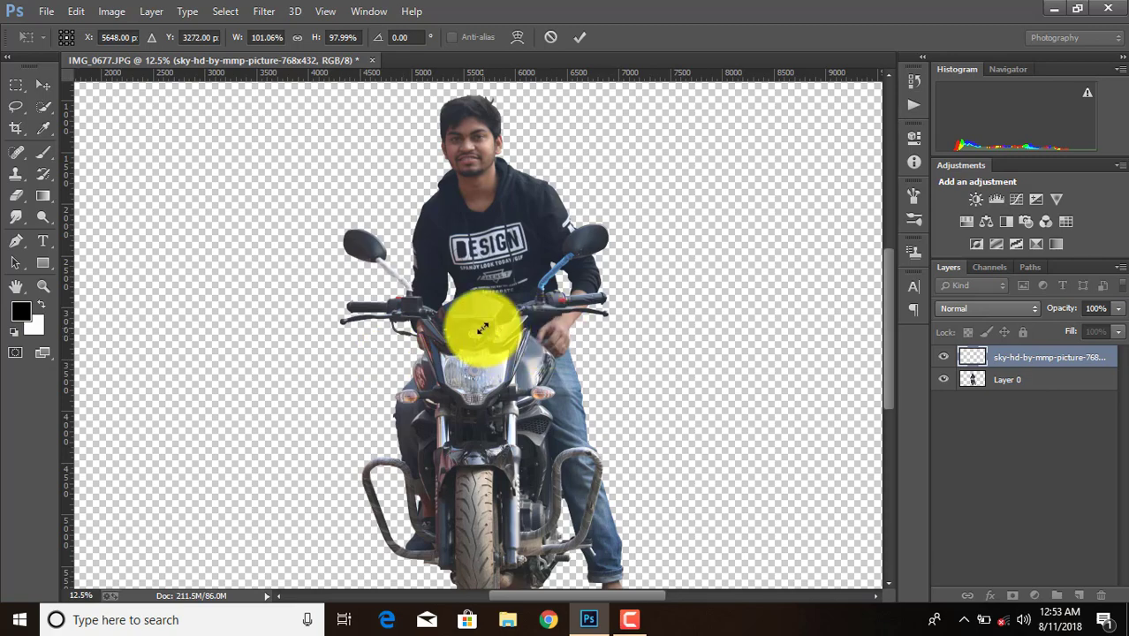
{"action": "left_click_drag", "start_coordinate": [484, 316], "coordinate": [812, 152]}
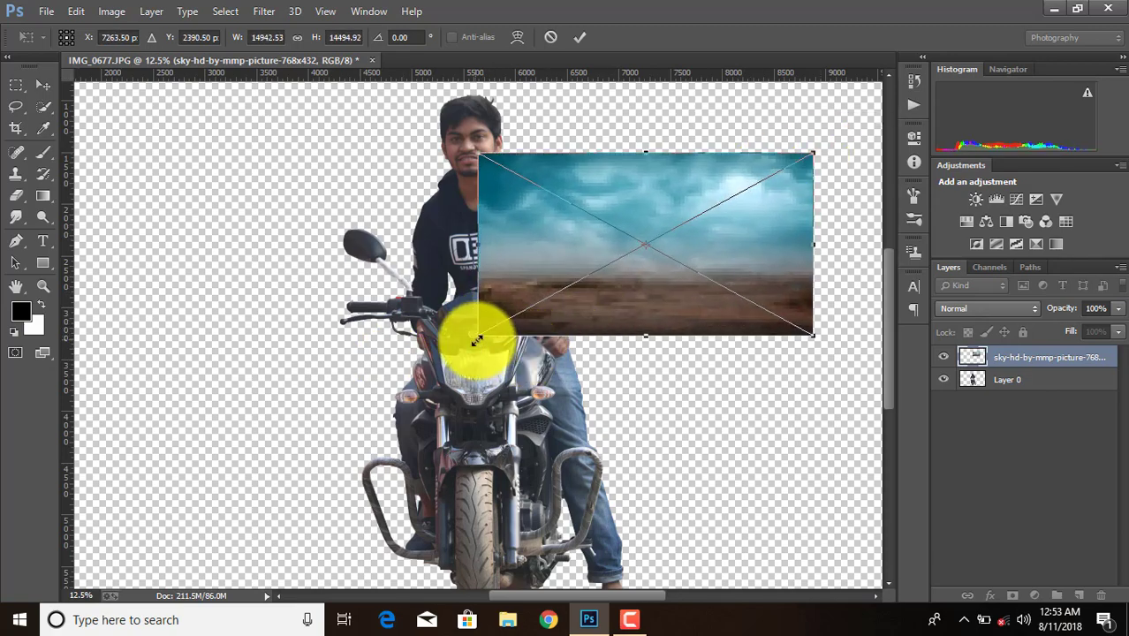
{"action": "left_click_drag", "start_coordinate": [476, 334], "coordinate": [216, 473]}
{"action": "key", "text": "ctrl+minus"}
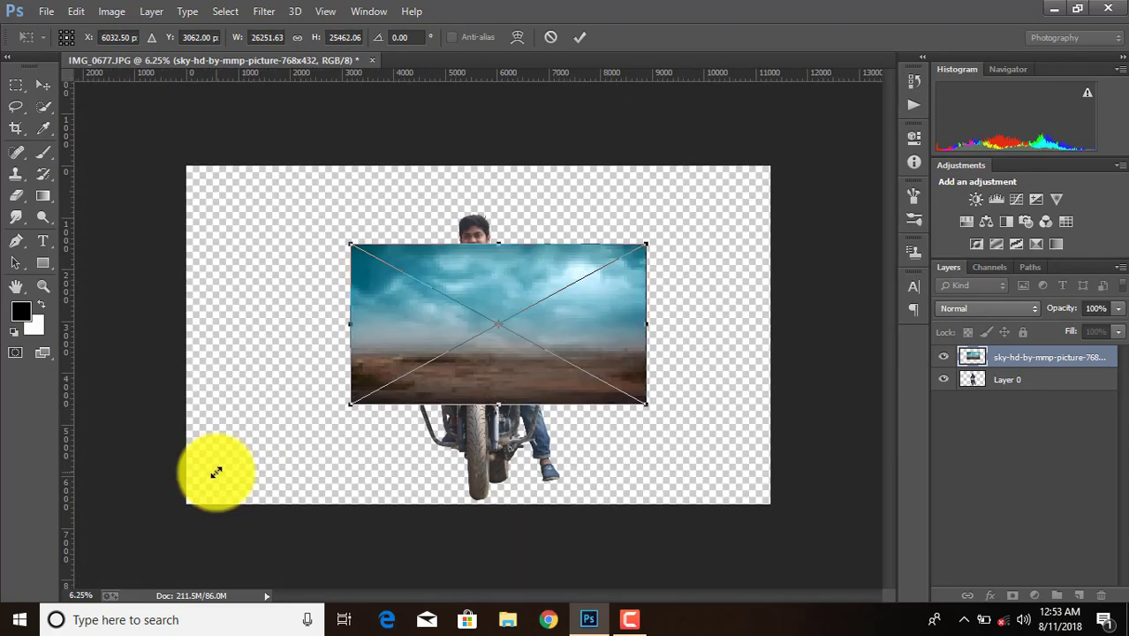
{"action": "left_click_drag", "start_coordinate": [646, 244], "coordinate": [797, 175]}
{"action": "left_click_drag", "start_coordinate": [353, 399], "coordinate": [160, 507]}
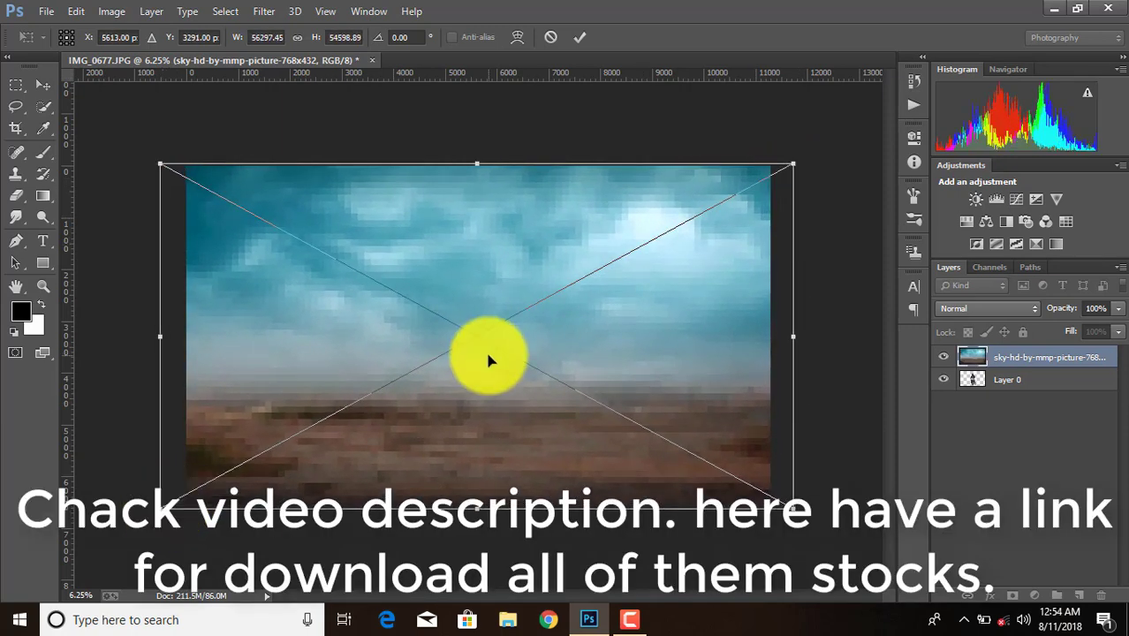
{"action": "key", "text": "Return"}
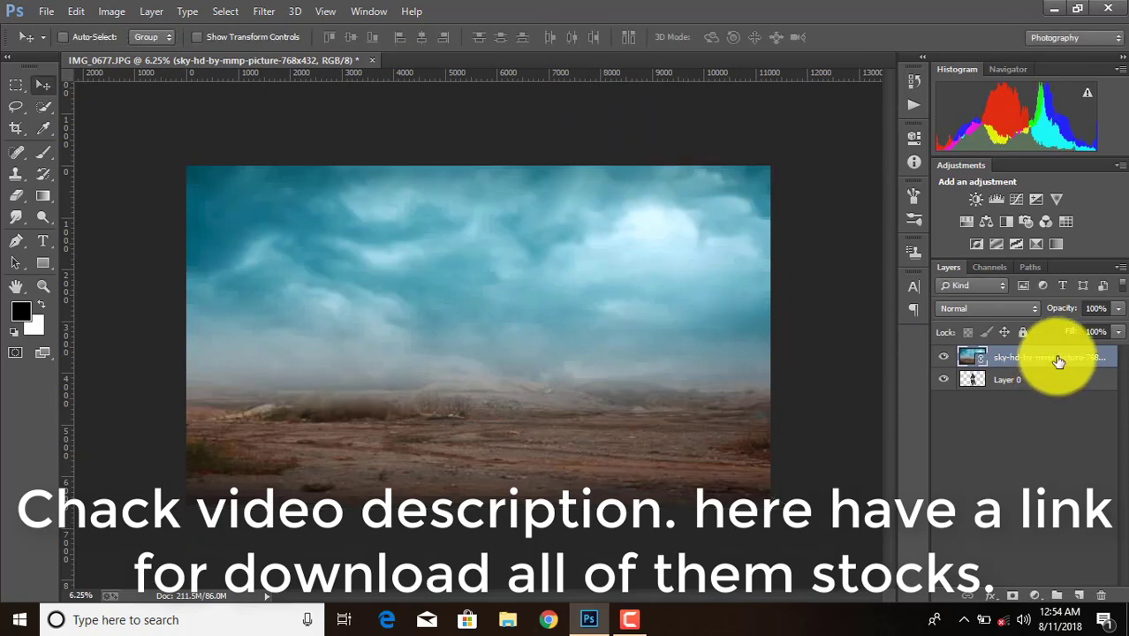
{"action": "left_click_drag", "start_coordinate": [1058, 360], "coordinate": [1062, 446]}
{"action": "right_click", "coordinate": [1034, 393]}
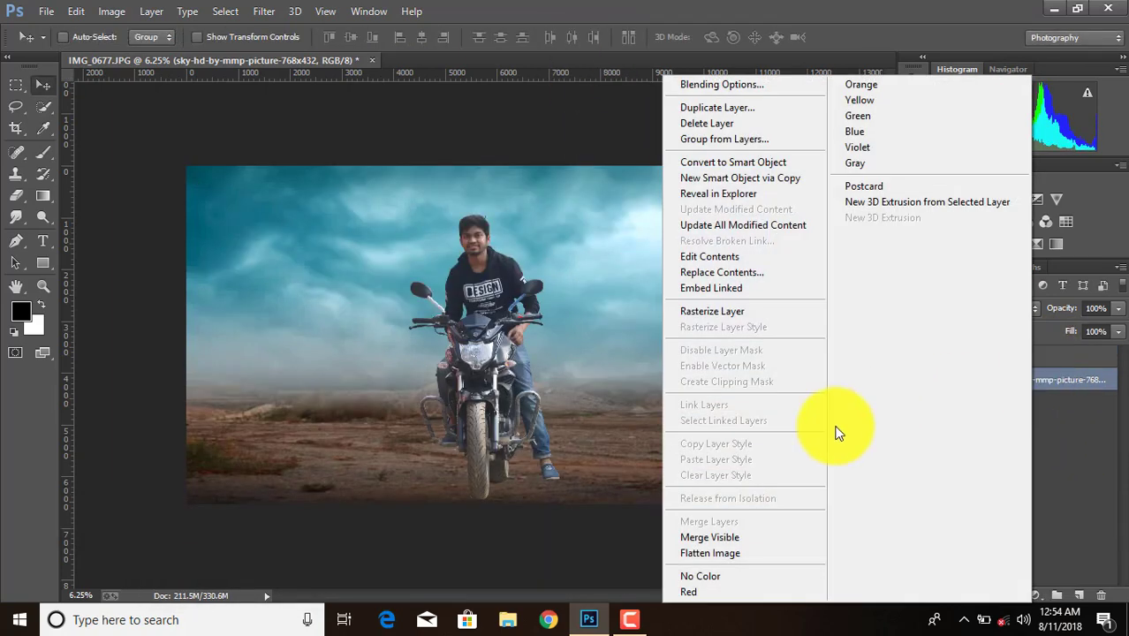
{"action": "left_click", "coordinate": [720, 313]}
Step: Scale the rider (Layer 0) to about 80% and nudge him down onto the ground
{"action": "left_click", "coordinate": [1059, 367]}
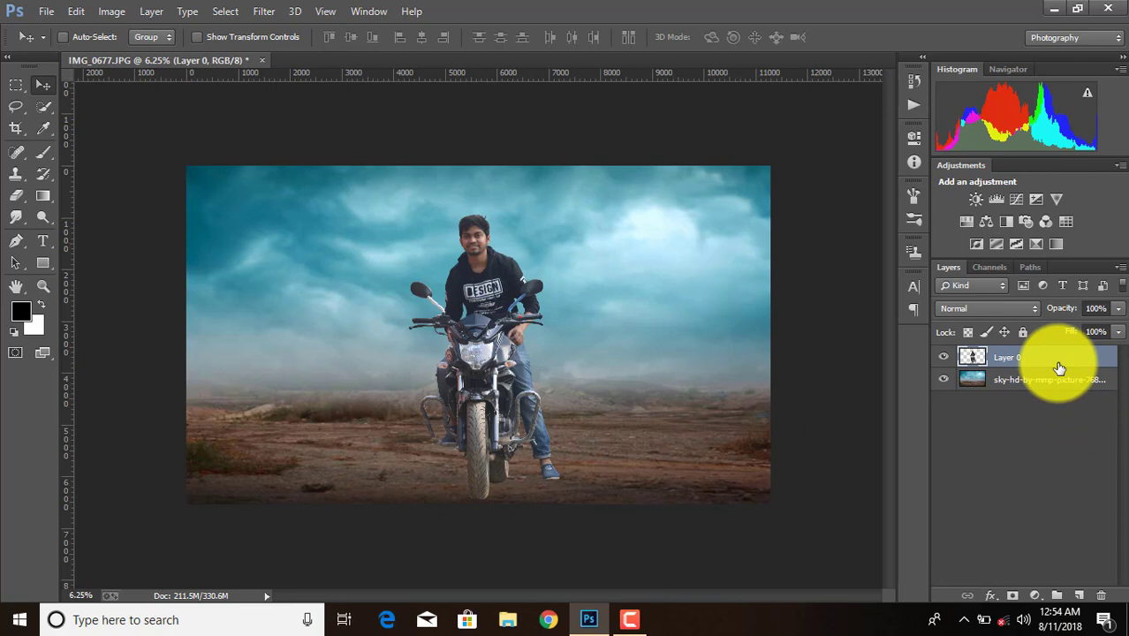
{"action": "key", "text": "ctrl+t"}
{"action": "left_click_drag", "start_coordinate": [556, 494], "coordinate": [511, 421]}
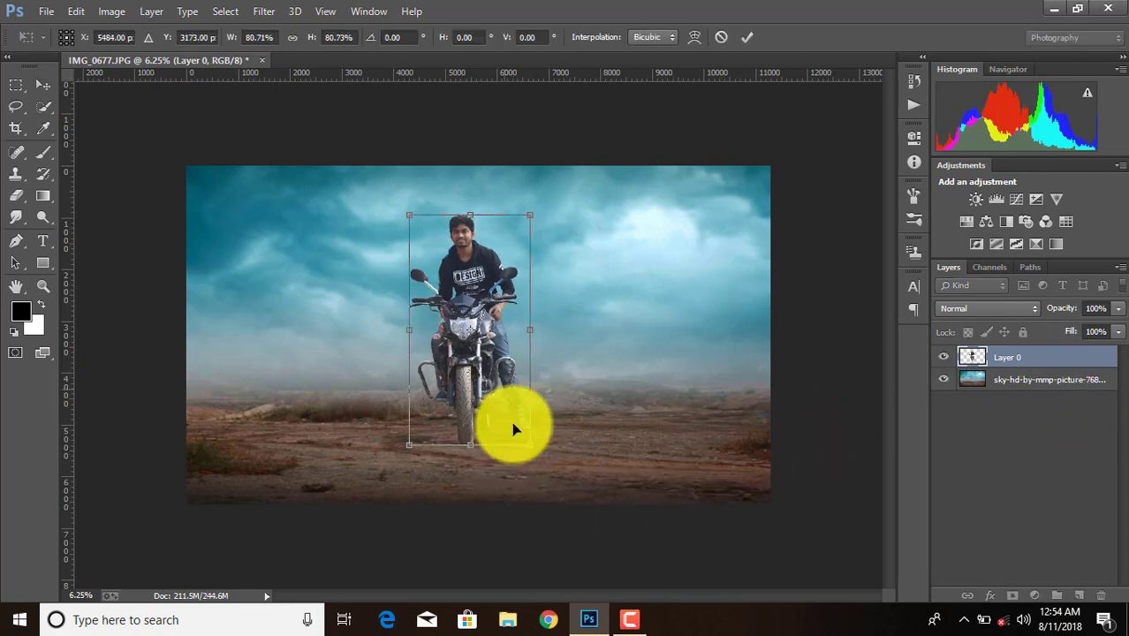
{"action": "key", "text": "Down"}
{"action": "key", "text": "Down"}
{"action": "key", "text": "Down"}
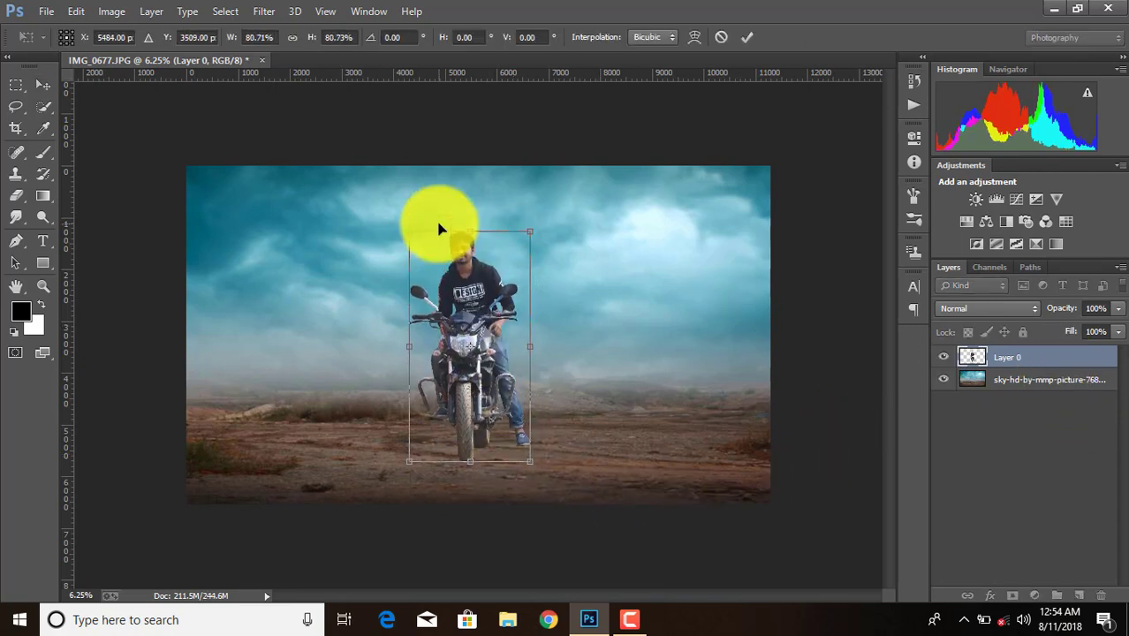
{"action": "key", "text": "Down"}
{"action": "key", "text": "Down"}
{"action": "key", "text": "Down"}
{"action": "left_click", "coordinate": [746, 36]}
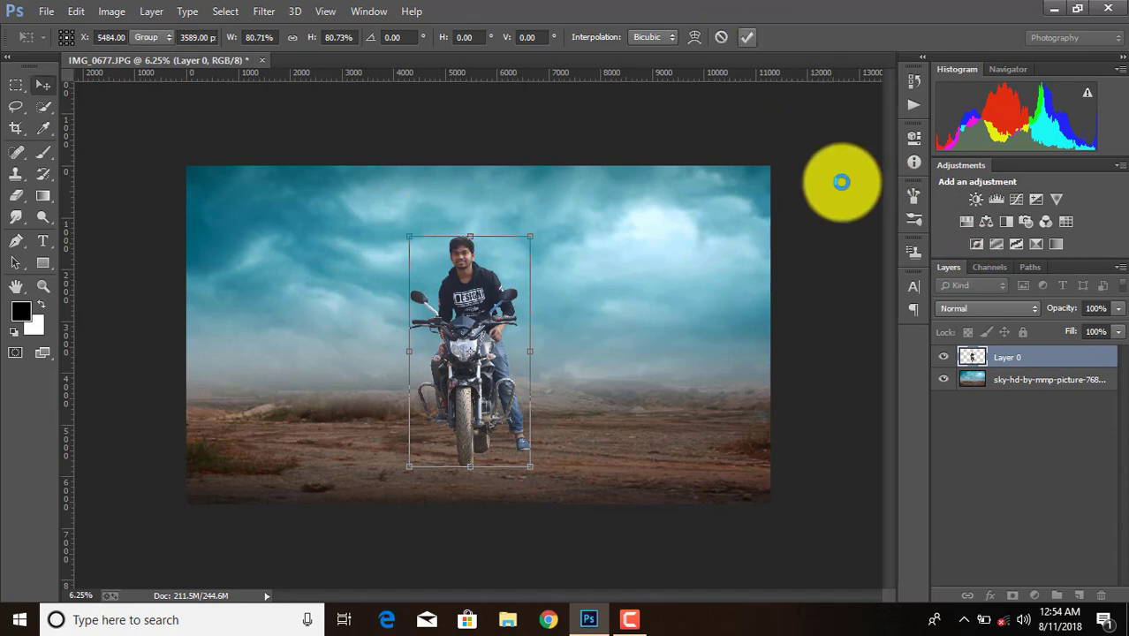
{"action": "left_click", "coordinate": [39, 10]}
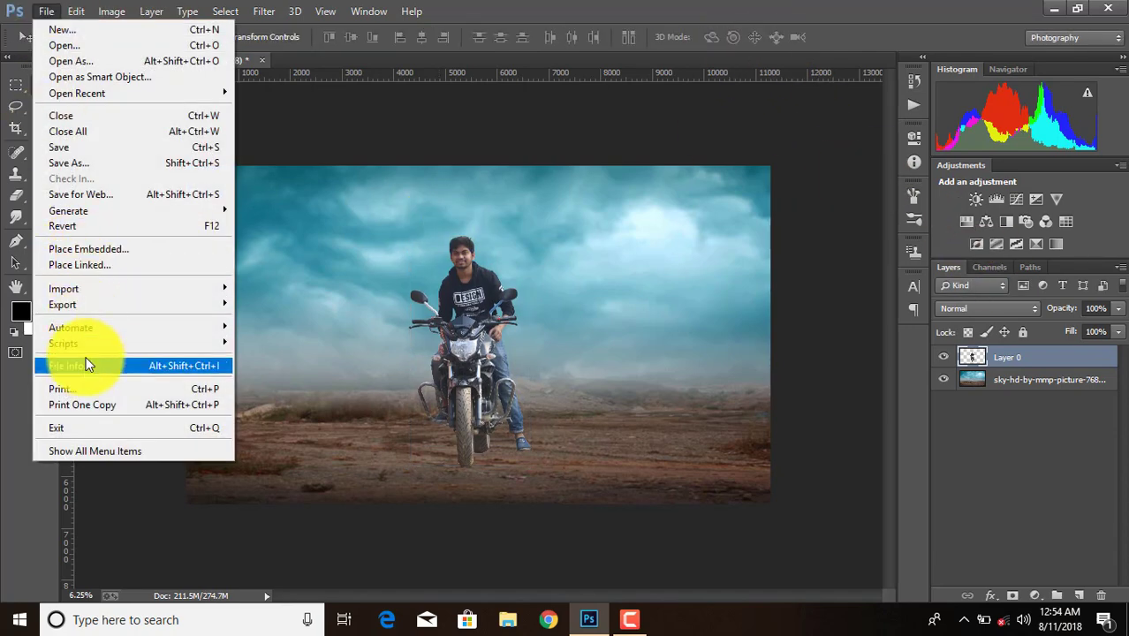
Step: Place the linked 'vehicles' image, enlarge it, and move it onto the ground left of the rider
{"action": "left_click", "coordinate": [90, 265]}
{"action": "scroll", "coordinate": [444, 332], "scroll_direction": "down", "scroll_amount": 3}
{"action": "scroll", "coordinate": [447, 333], "scroll_direction": "down", "scroll_amount": 10}
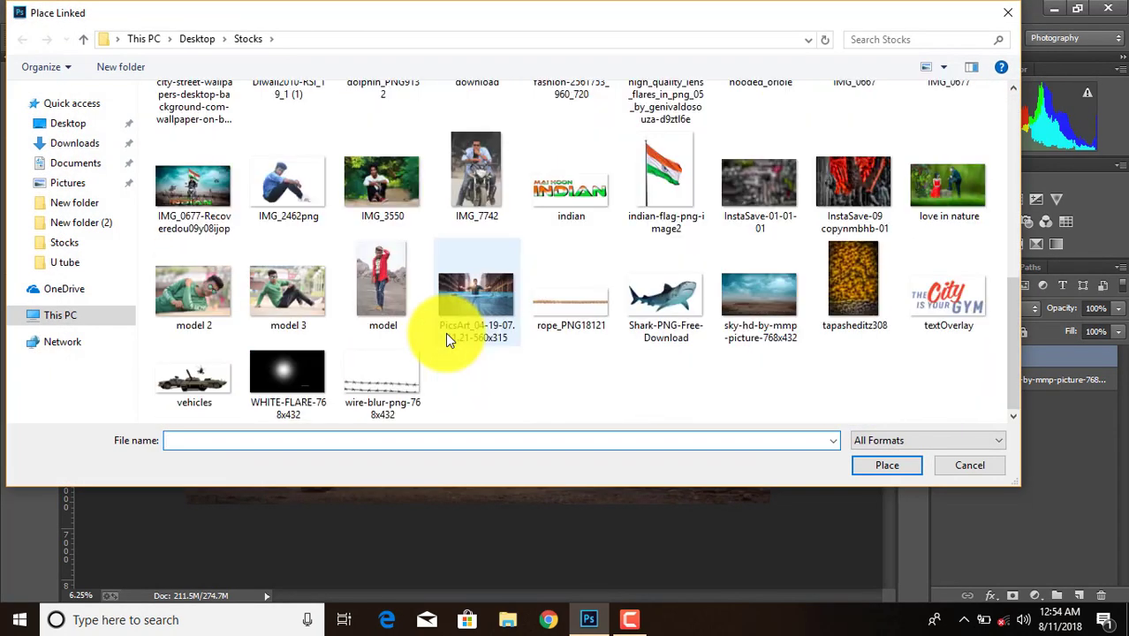
{"action": "left_click", "coordinate": [199, 376]}
{"action": "double_click", "coordinate": [200, 376]}
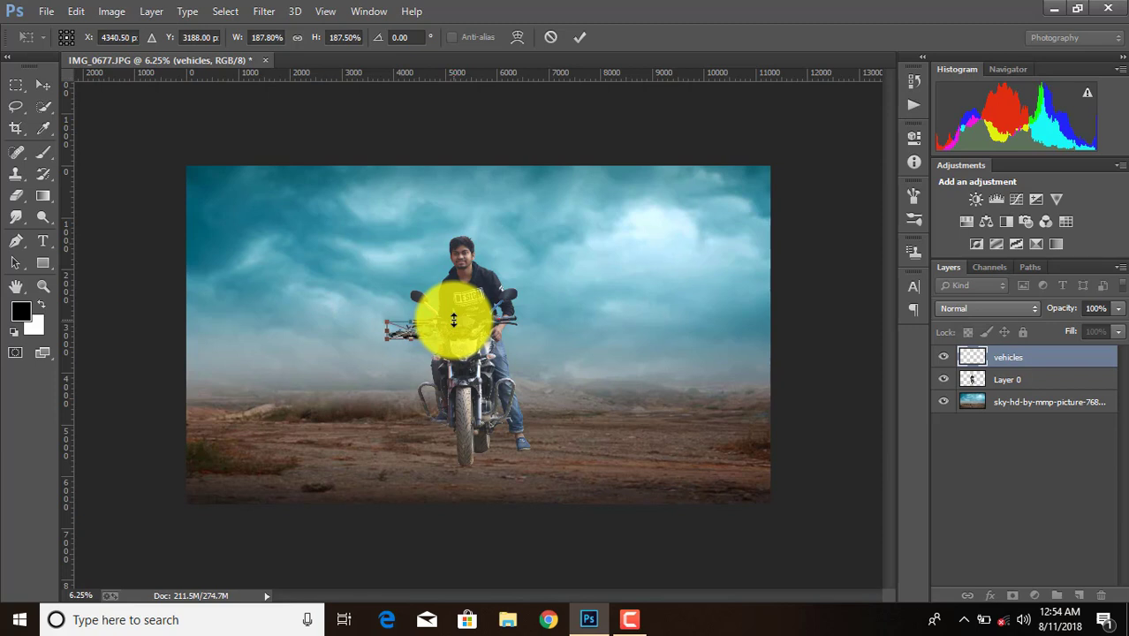
{"action": "left_click_drag", "start_coordinate": [381, 322], "coordinate": [342, 305]}
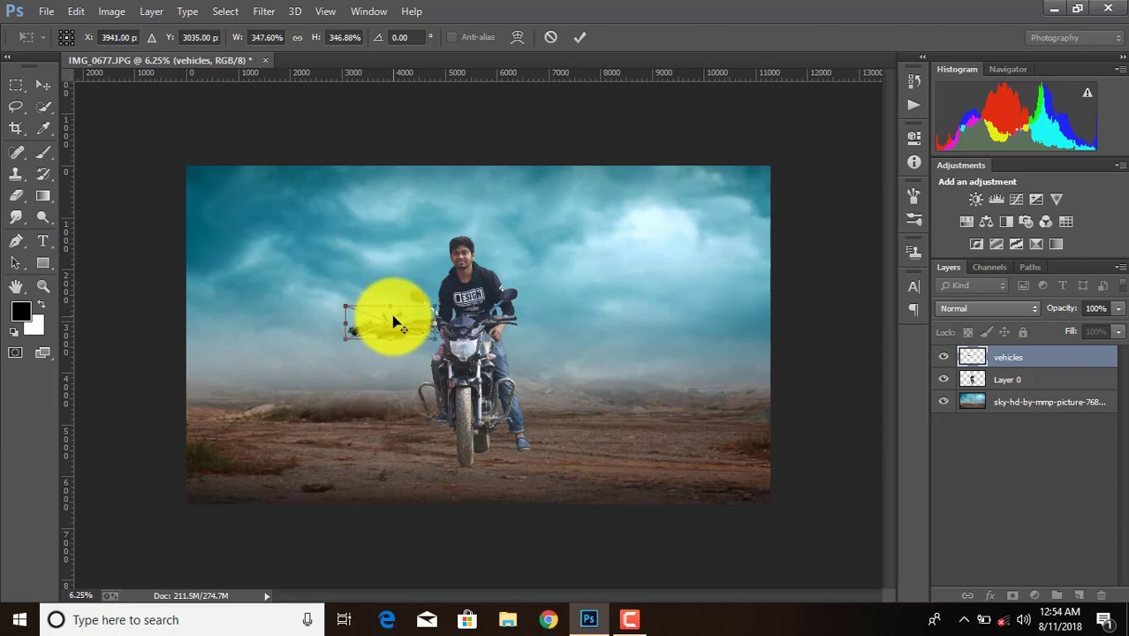
{"action": "left_click", "coordinate": [580, 37]}
{"action": "left_click_drag", "start_coordinate": [429, 254], "coordinate": [269, 395]}
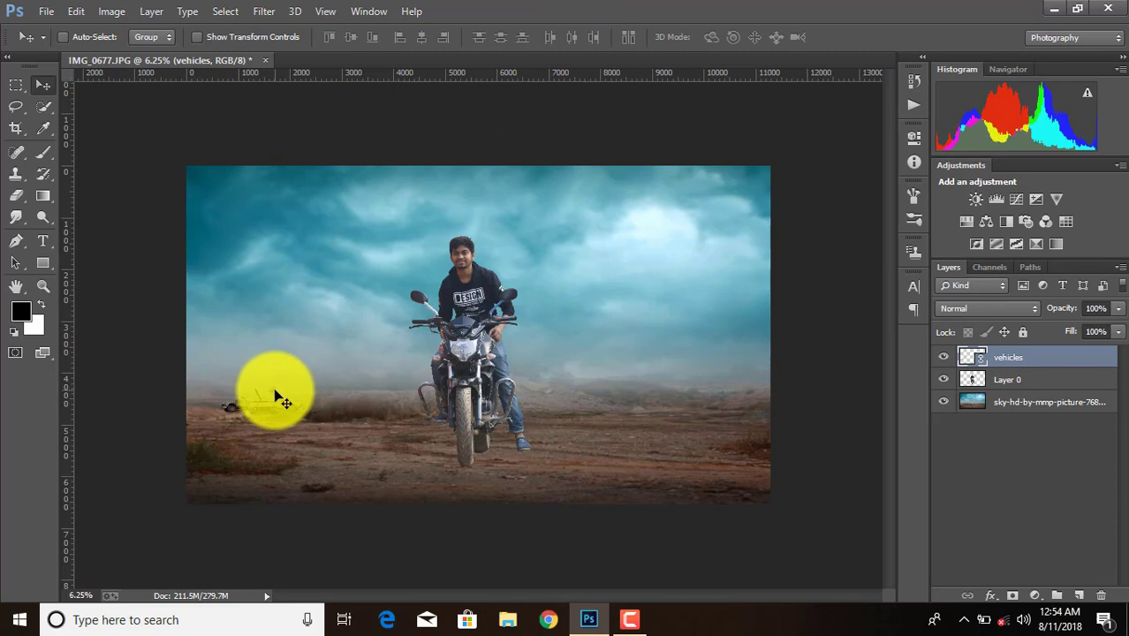
Step: Scale the vehicles layer up to 400% and rasterize it
{"action": "key", "text": "ctrl+t"}
{"action": "left_click_drag", "start_coordinate": [306, 382], "coordinate": [323, 376]}
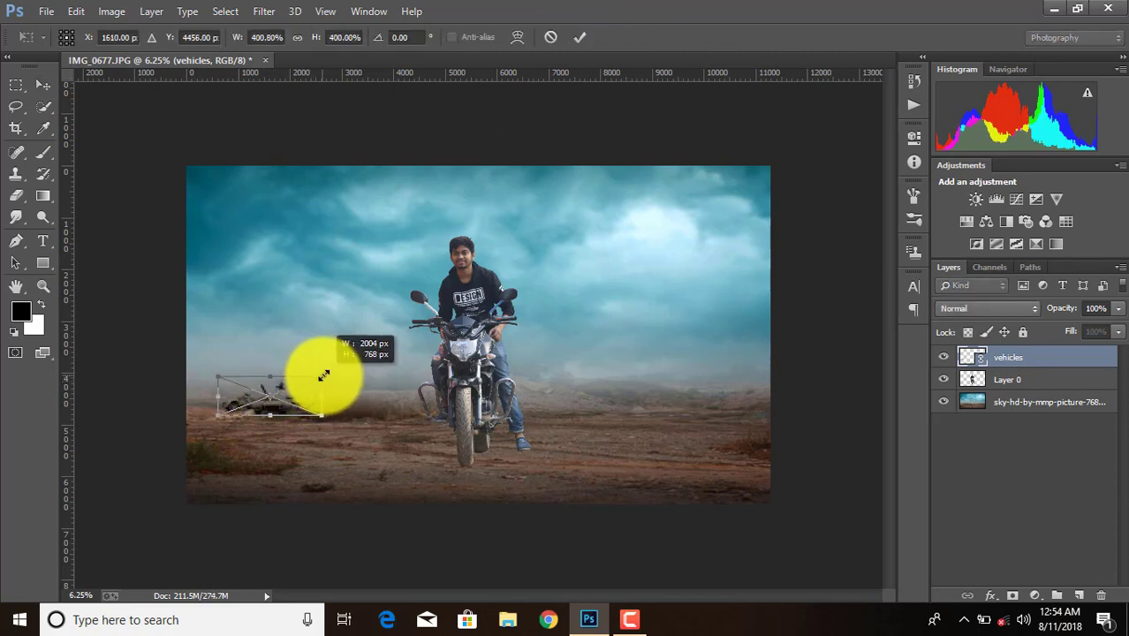
{"action": "left_click", "coordinate": [580, 37]}
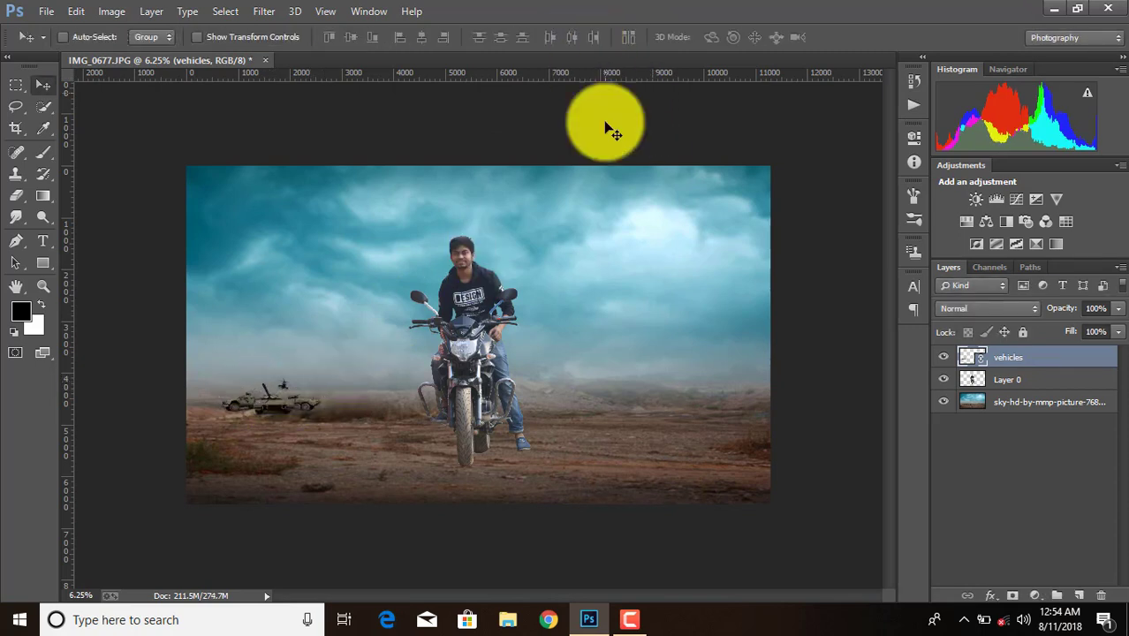
{"action": "right_click", "coordinate": [1015, 356]}
{"action": "left_click", "coordinate": [715, 309]}
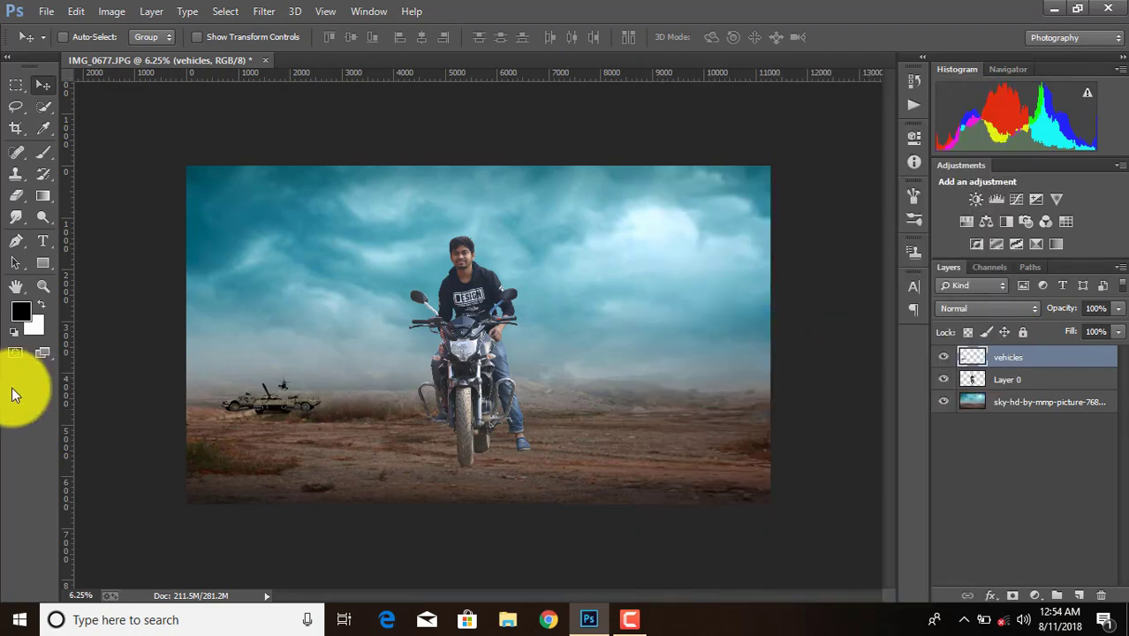
{"action": "left_click", "coordinate": [15, 200]}
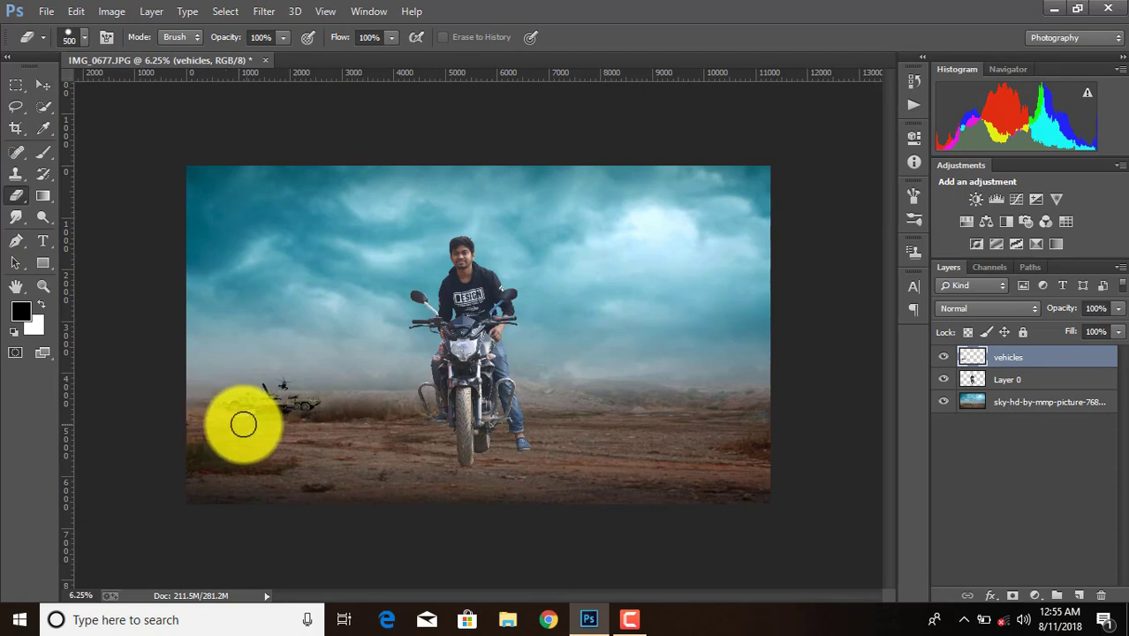
Step: Undo a trial eraser stroke on the vehicles and pick a different eraser brush preset
{"action": "mouse_move", "coordinate": [240, 423]}
{"action": "left_mouse_down"}
{"action": "mouse_move", "coordinate": [298, 433]}
{"action": "mouse_move", "coordinate": [257, 424]}
{"action": "mouse_move", "coordinate": [266, 427]}
{"action": "left_mouse_up"}
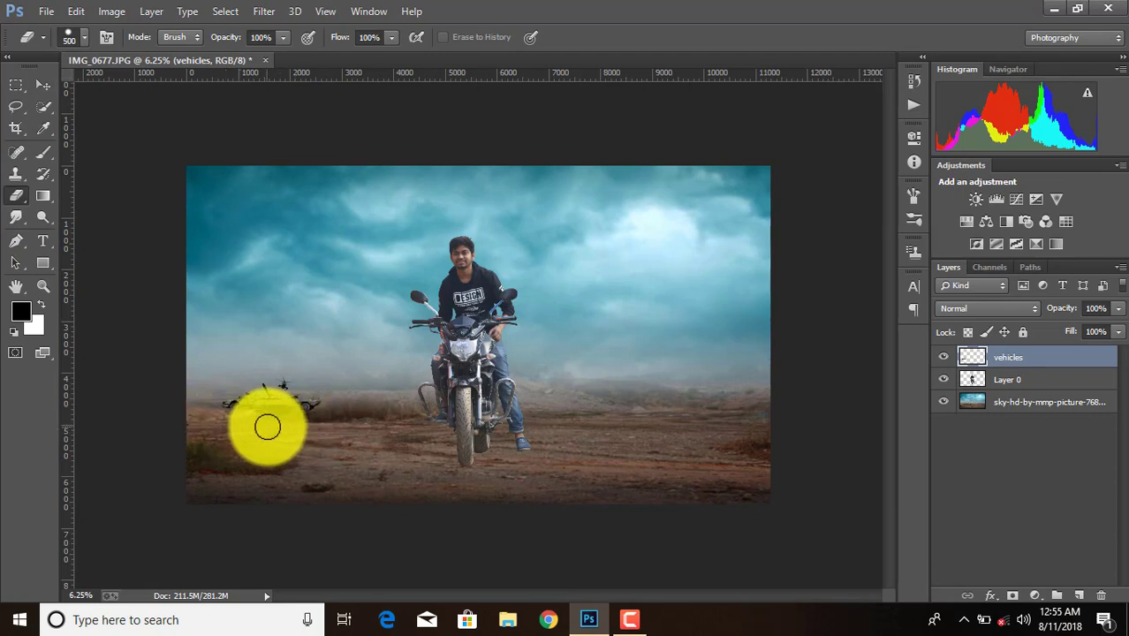
{"action": "left_click", "coordinate": [76, 11]}
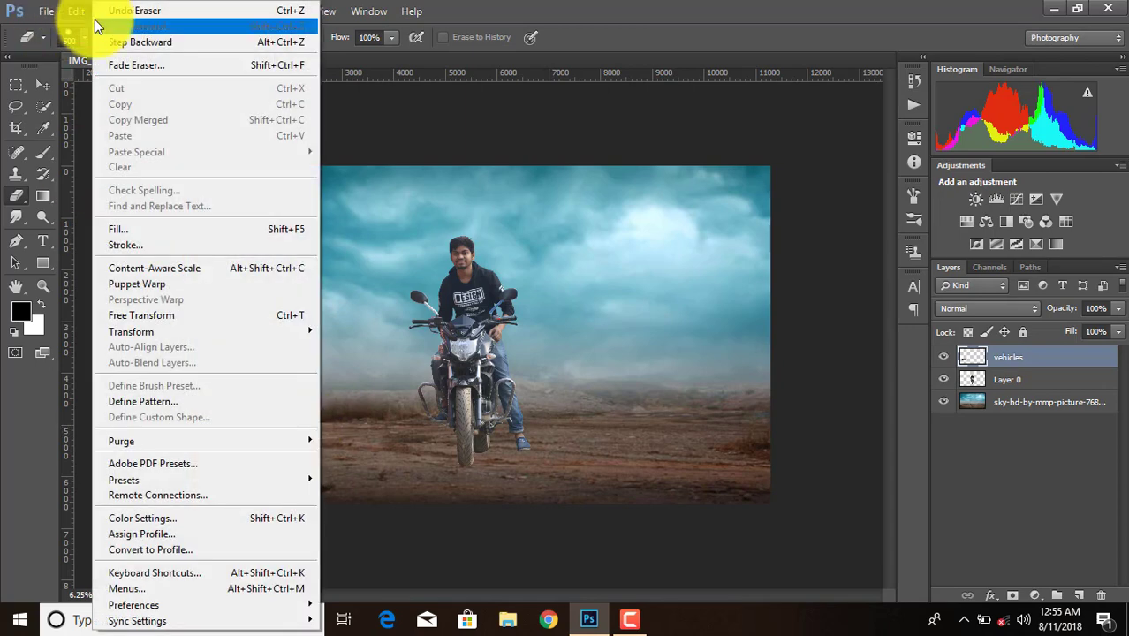
{"action": "left_click", "coordinate": [113, 41]}
{"action": "left_click", "coordinate": [76, 11]}
{"action": "left_click", "coordinate": [117, 36]}
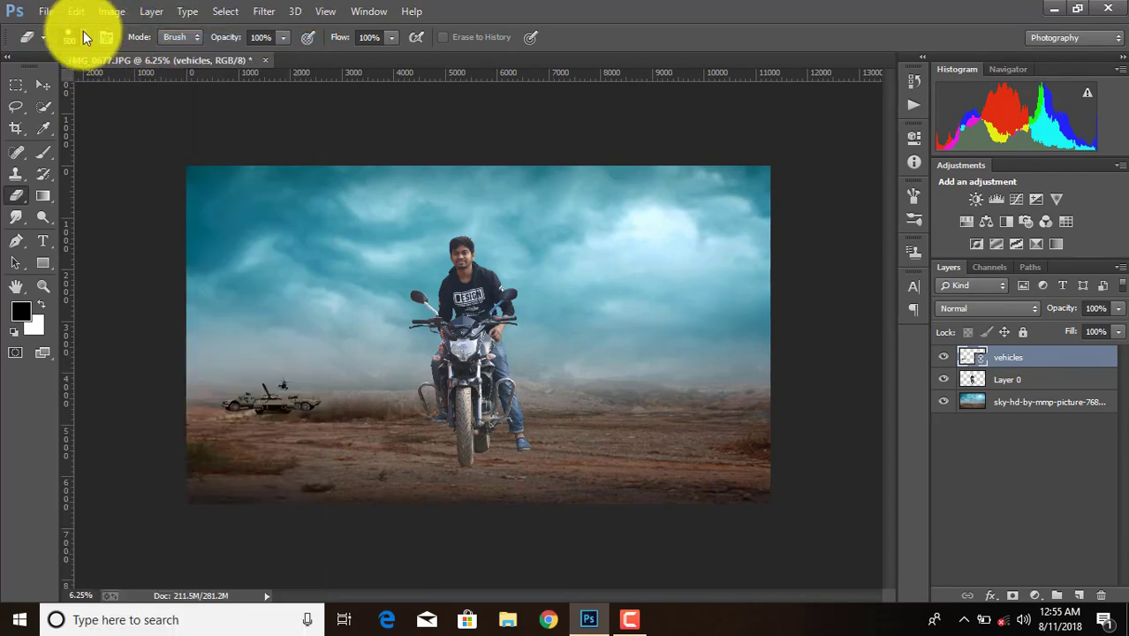
{"action": "left_click", "coordinate": [83, 35]}
{"action": "double_click", "coordinate": [139, 162]}
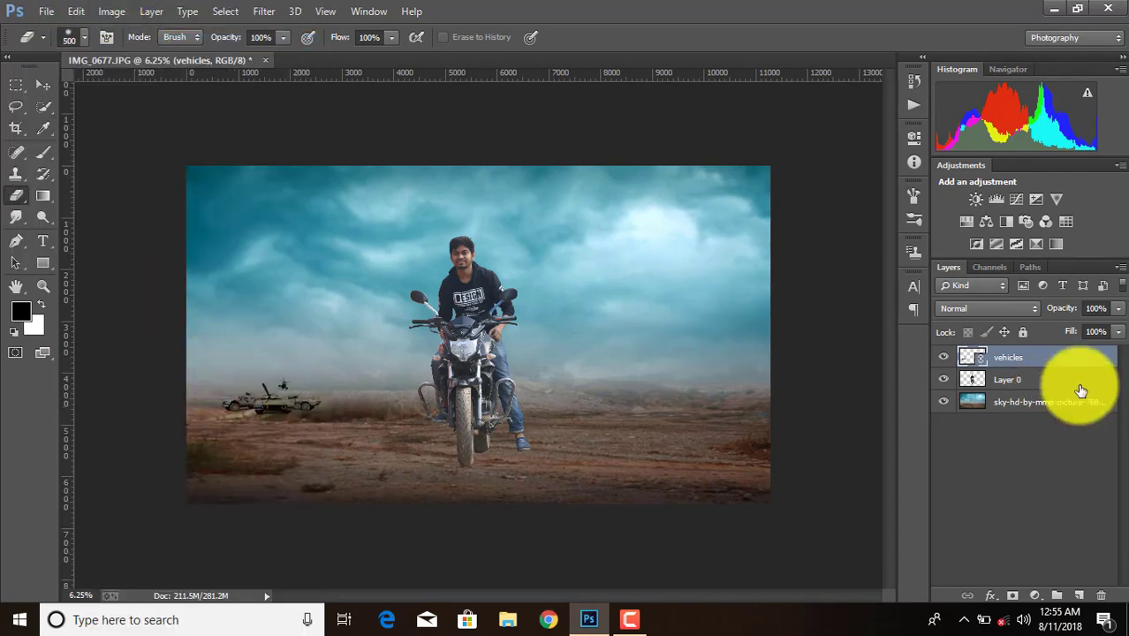
Step: Rasterize the vehicles, scale them to about 119%, and erase the tank's base to blend it in
{"action": "right_click", "coordinate": [1019, 359]}
{"action": "left_click", "coordinate": [688, 312]}
{"action": "key", "text": "ctrl+t"}
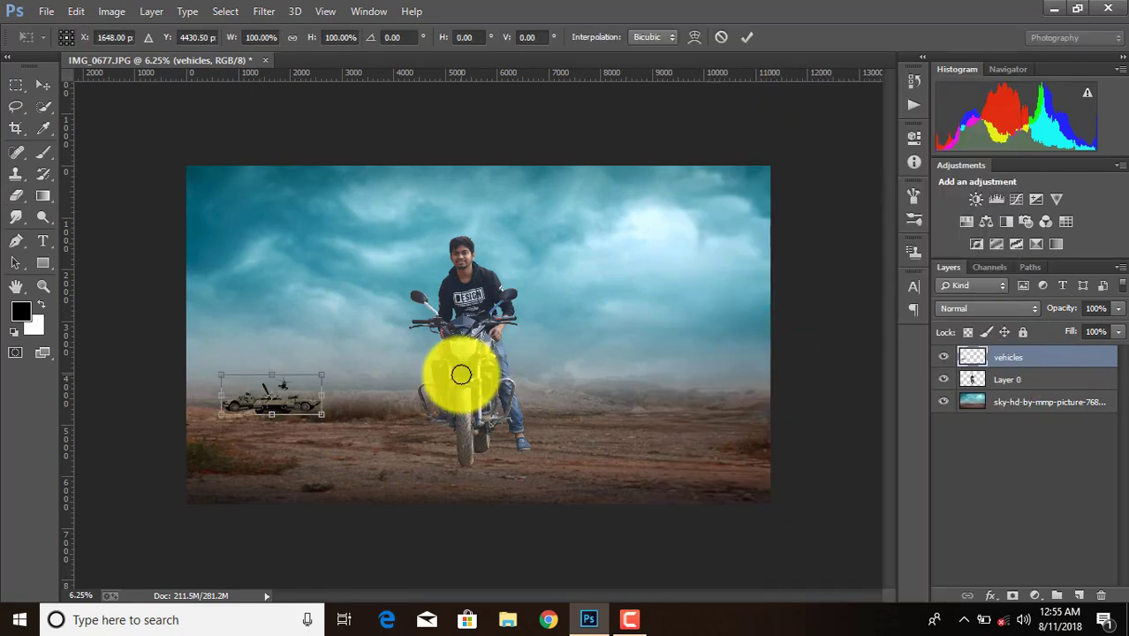
{"action": "left_click_drag", "start_coordinate": [323, 377], "coordinate": [341, 367]}
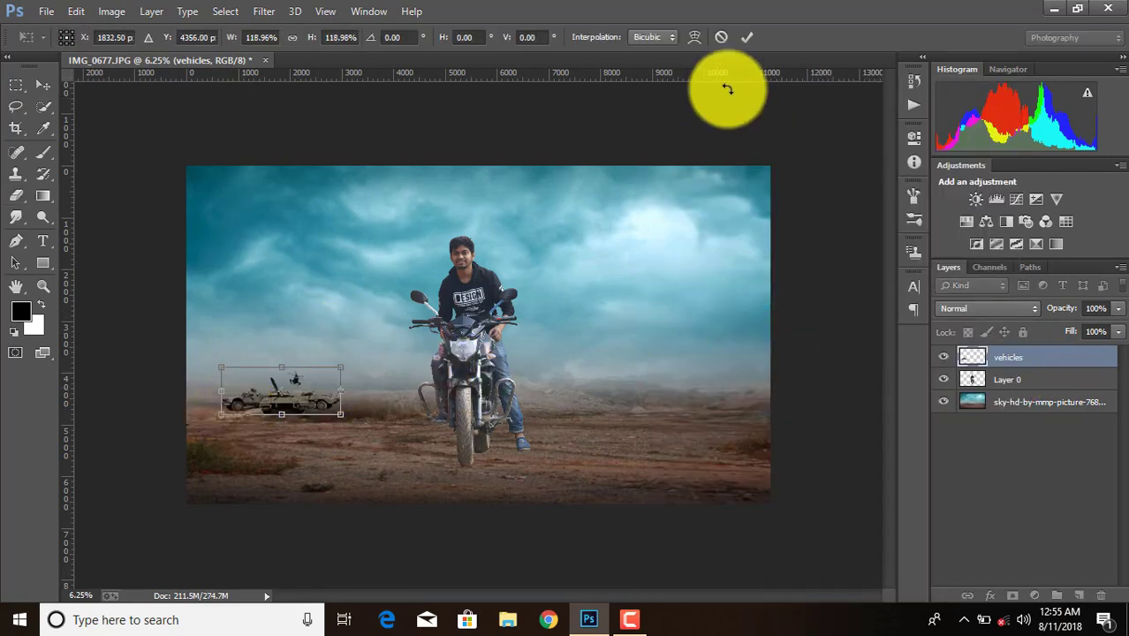
{"action": "left_click", "coordinate": [749, 39]}
{"action": "key", "text": "e"}
{"action": "left_click_drag", "start_coordinate": [226, 418], "coordinate": [311, 423]}
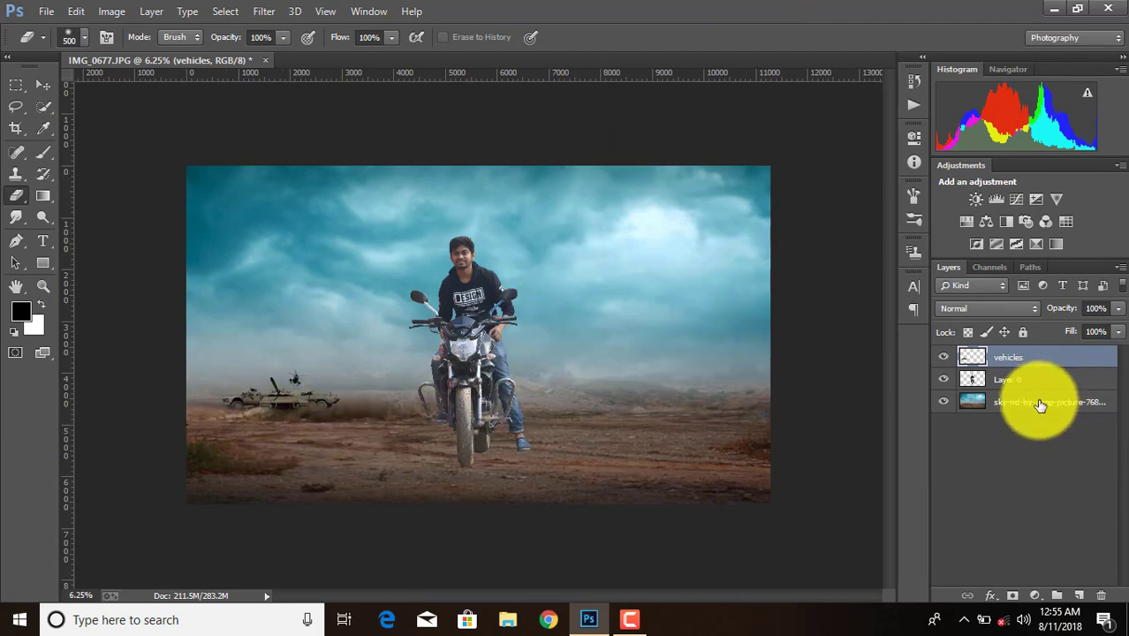
Step: Place the Army-PNG-Free-Download soldier at about 244% beside the vehicles and rasterize his layer
{"action": "left_click", "coordinate": [49, 10]}
{"action": "left_click", "coordinate": [77, 267]}
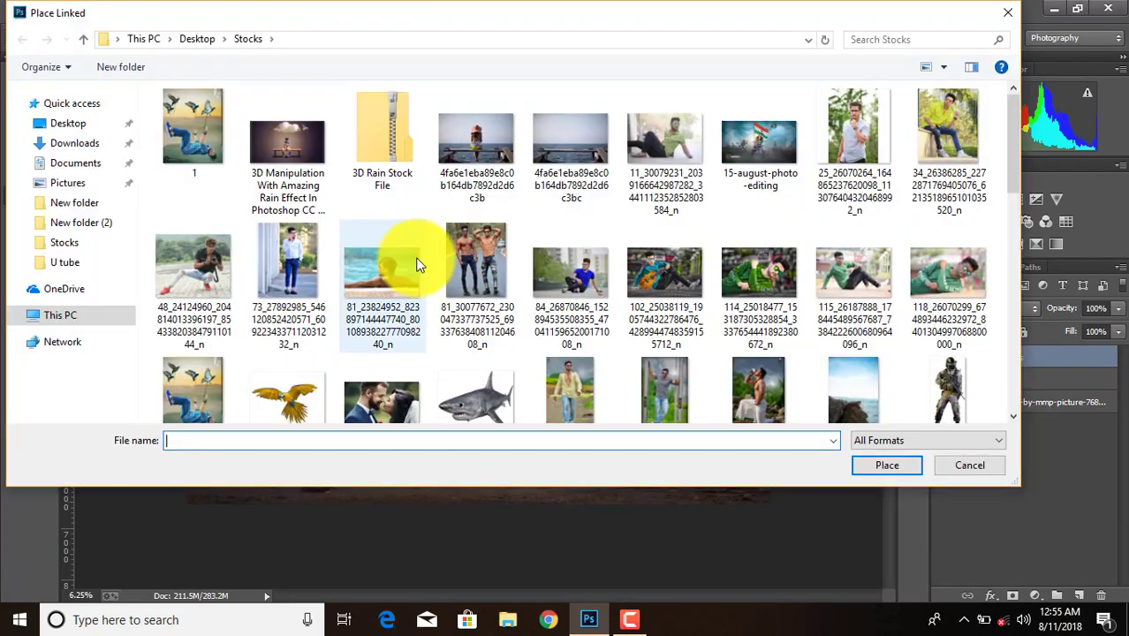
{"action": "scroll", "coordinate": [419, 265], "scroll_direction": "down", "scroll_amount": 5}
{"action": "scroll", "coordinate": [433, 259], "scroll_direction": "down", "scroll_amount": 3}
{"action": "scroll", "coordinate": [635, 285], "scroll_direction": "up", "scroll_amount": 5}
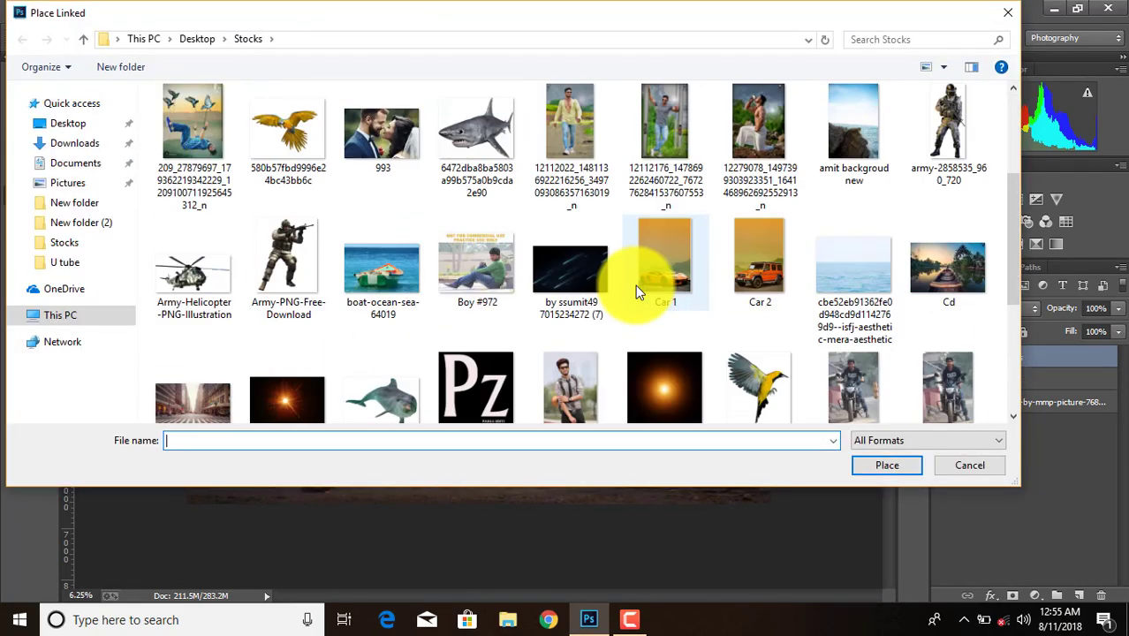
{"action": "double_click", "coordinate": [303, 269]}
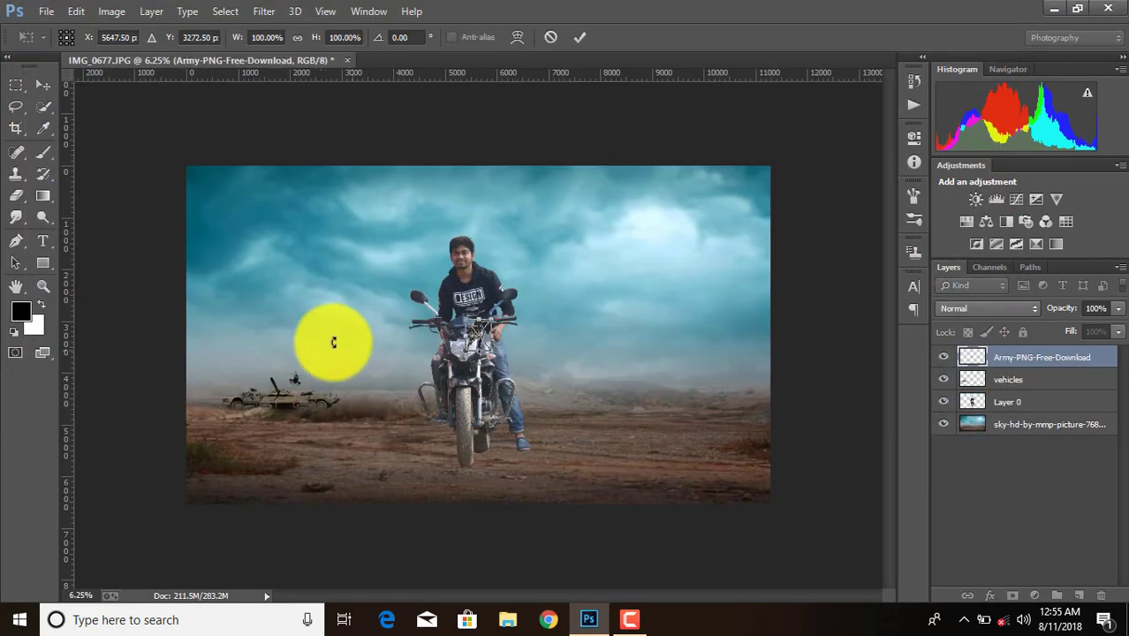
{"action": "mouse_move", "coordinate": [466, 318]}
{"action": "left_mouse_down"}
{"action": "mouse_move", "coordinate": [415, 282]}
{"action": "mouse_move", "coordinate": [348, 378]}
{"action": "mouse_move", "coordinate": [291, 341]}
{"action": "mouse_move", "coordinate": [298, 349]}
{"action": "left_mouse_up"}
{"action": "left_click", "coordinate": [578, 37]}
{"action": "key", "text": "e"}
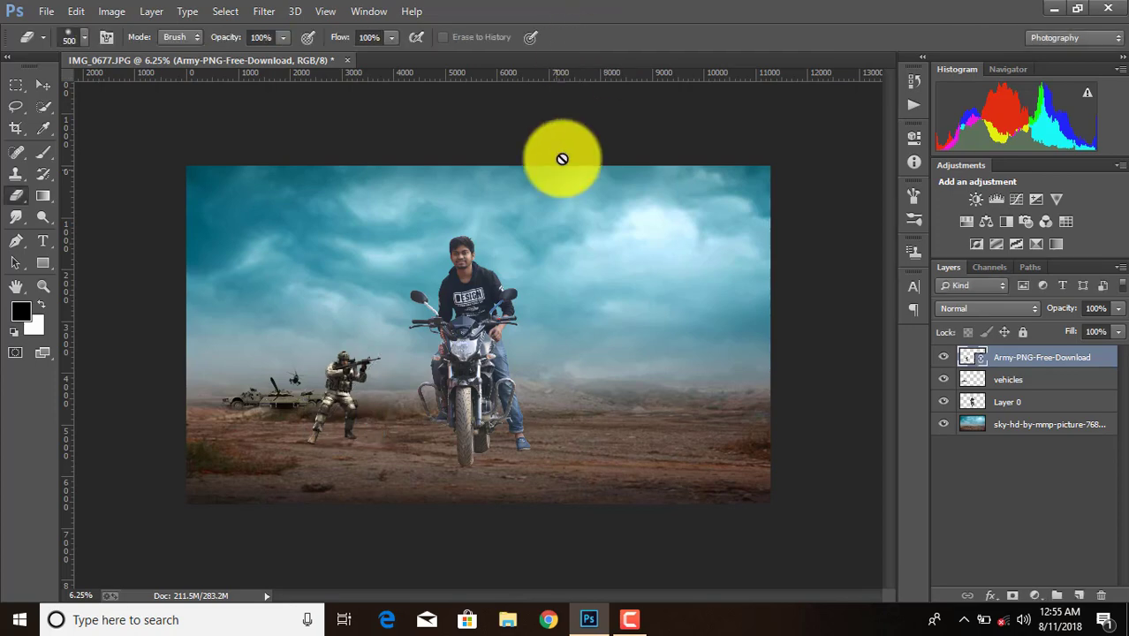
{"action": "right_click", "coordinate": [1051, 356]}
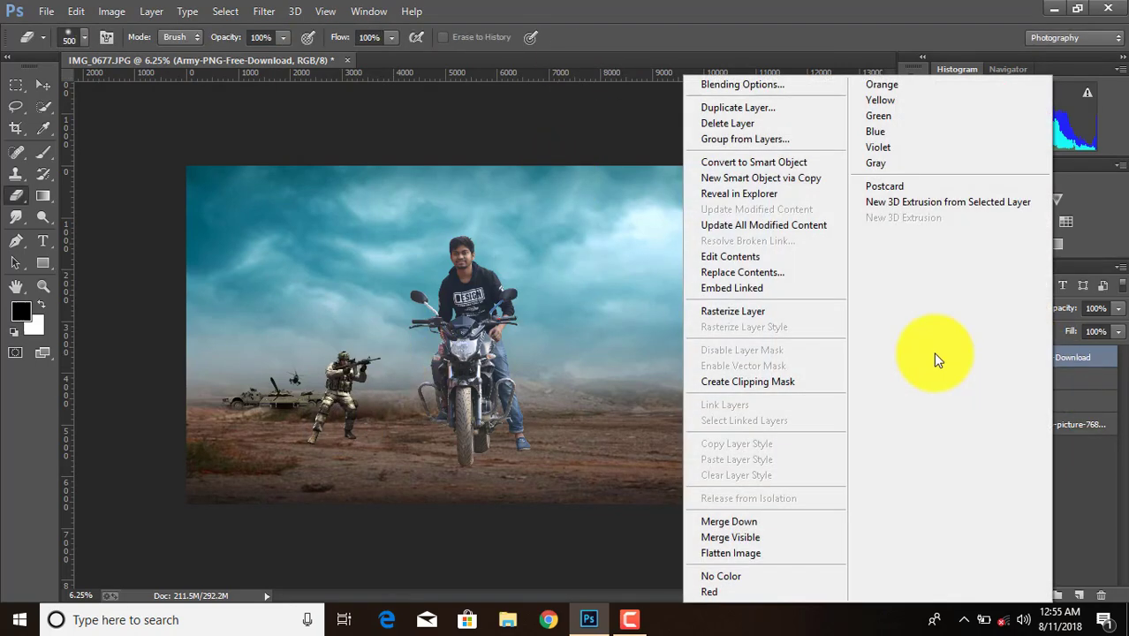
{"action": "left_click", "coordinate": [745, 315]}
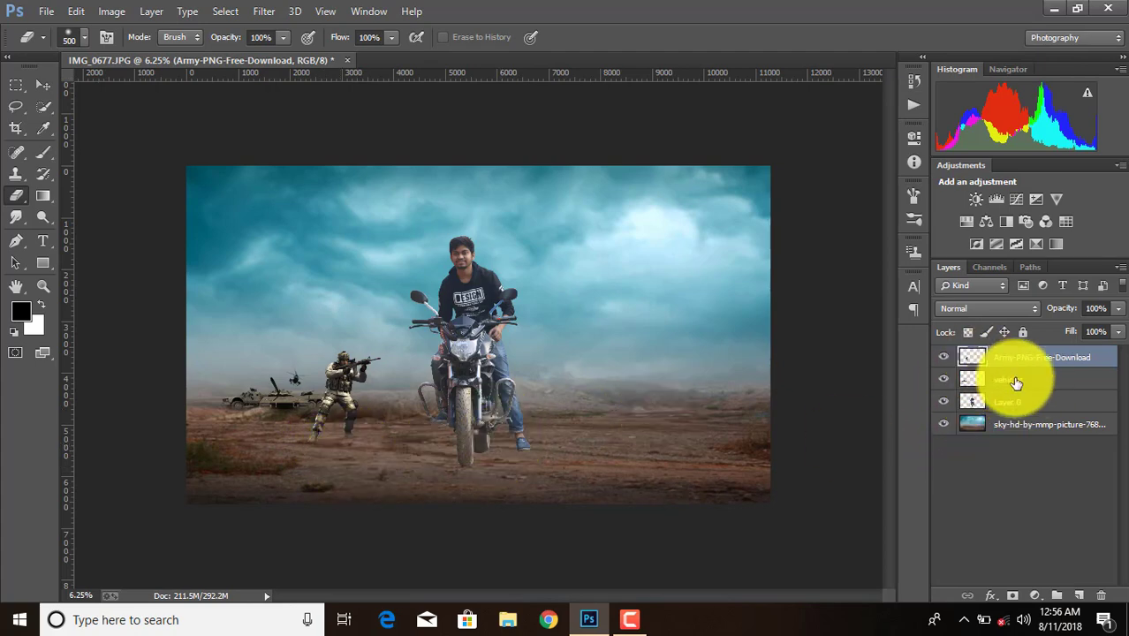
Step: Place army-2858535_960_720 as a small soldier in the distance right of the rider
{"action": "left_click", "coordinate": [46, 10]}
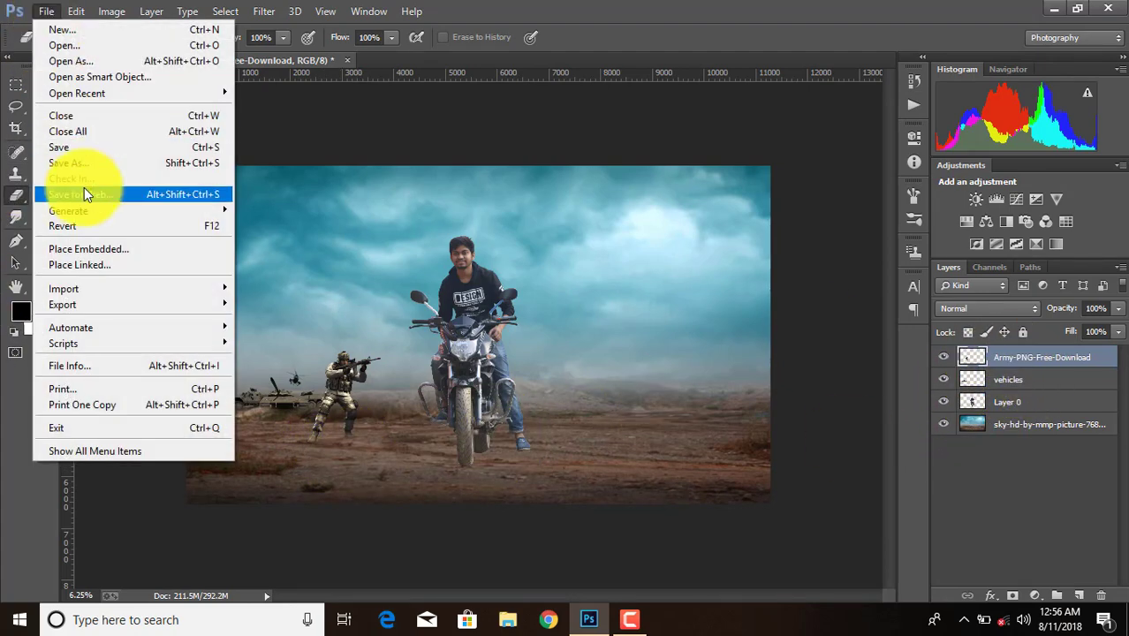
{"action": "left_click", "coordinate": [95, 265]}
{"action": "scroll", "coordinate": [667, 244], "scroll_direction": "down", "scroll_amount": 3}
{"action": "scroll", "coordinate": [662, 252], "scroll_direction": "down", "scroll_amount": 1}
{"action": "scroll", "coordinate": [667, 253], "scroll_direction": "up", "scroll_amount": 3}
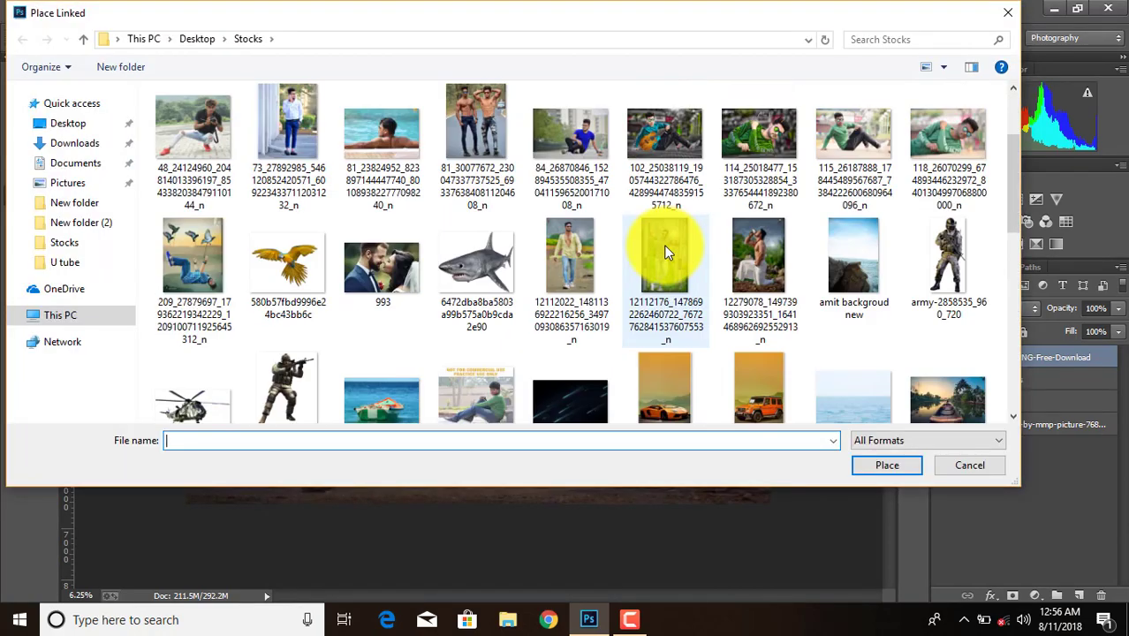
{"action": "double_click", "coordinate": [949, 255]}
{"action": "mouse_move", "coordinate": [496, 307]}
{"action": "left_mouse_down"}
{"action": "mouse_move", "coordinate": [547, 292]}
{"action": "mouse_move", "coordinate": [615, 357]}
{"action": "mouse_move", "coordinate": [617, 346]}
{"action": "left_mouse_up"}
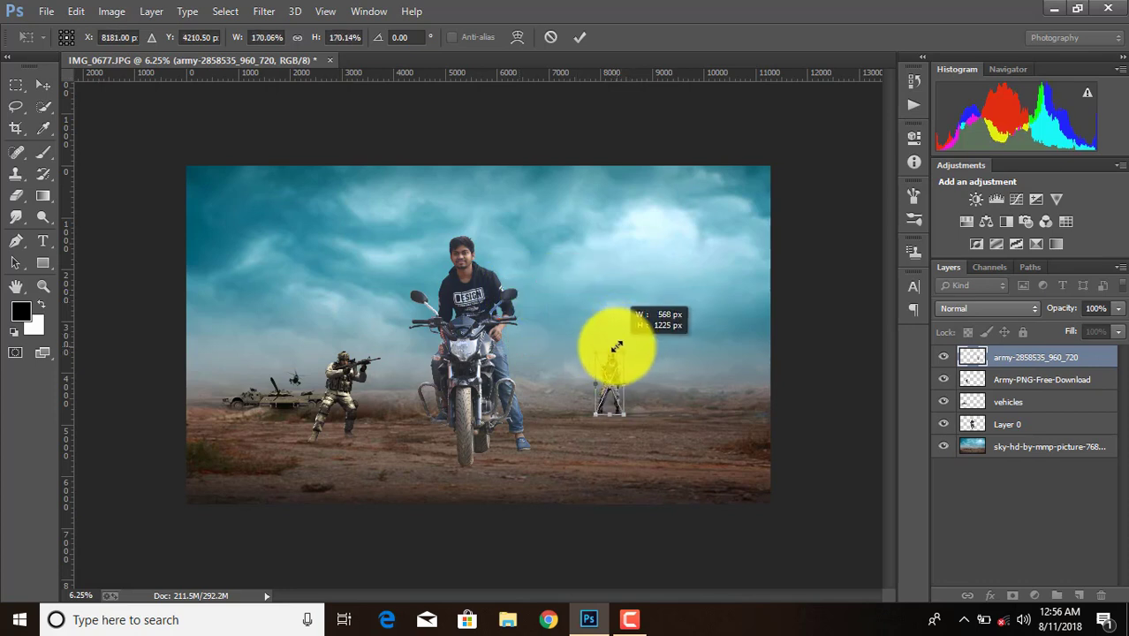
{"action": "left_click", "coordinate": [579, 37]}
Step: Set the second soldier's layer opacity to 64%
{"action": "key", "text": "e"}
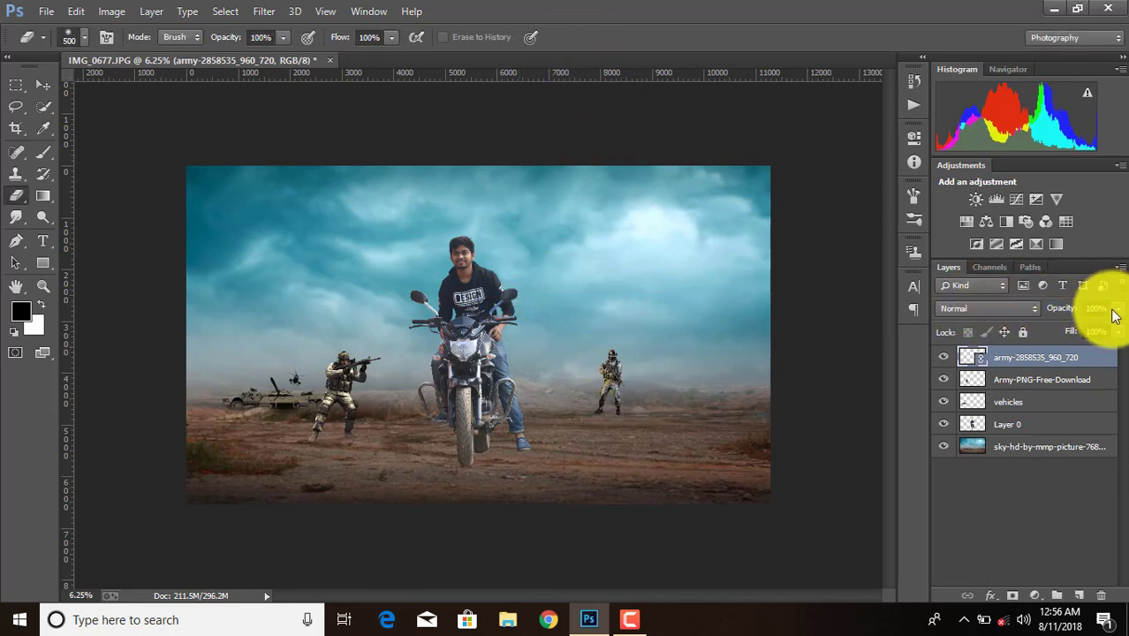
{"action": "left_click_drag", "start_coordinate": [1115, 332], "coordinate": [1085, 325]}
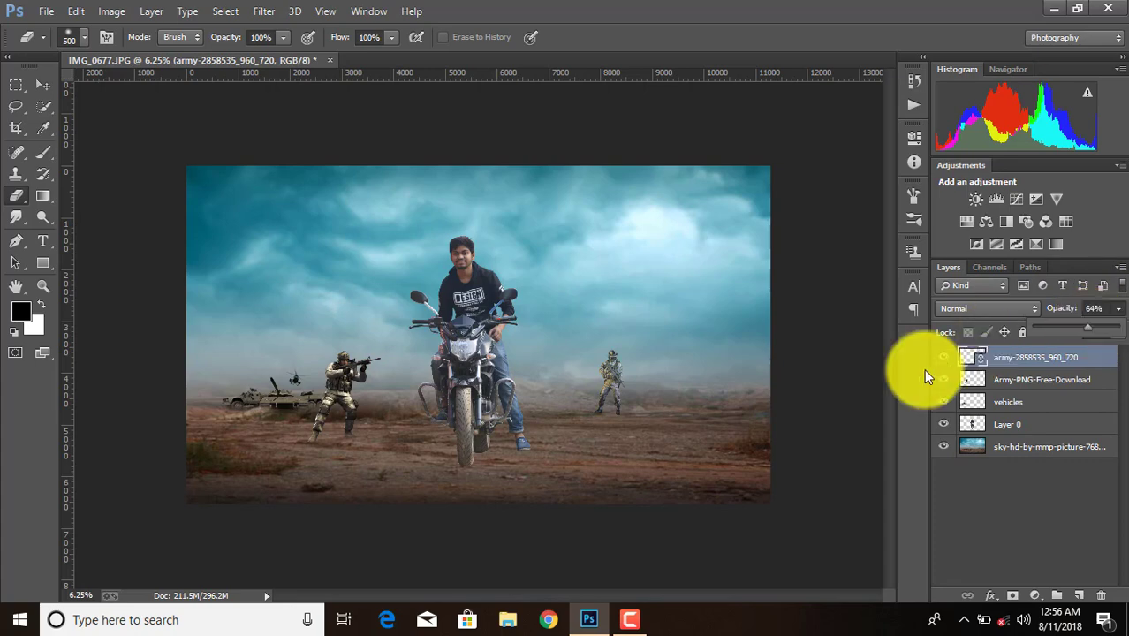
{"action": "key", "text": "ctrl+plus"}
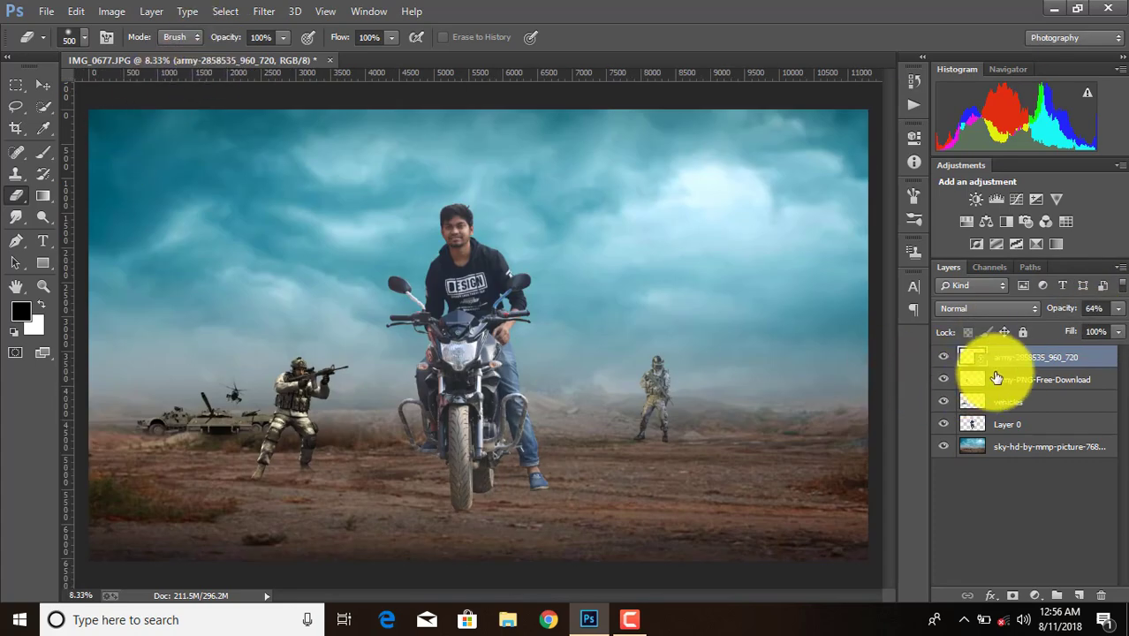
Step: Place the Army-Helicopter-PNG-Illustration, flip it horizontally, and size it in the upper-right sky
{"action": "left_click", "coordinate": [50, 10]}
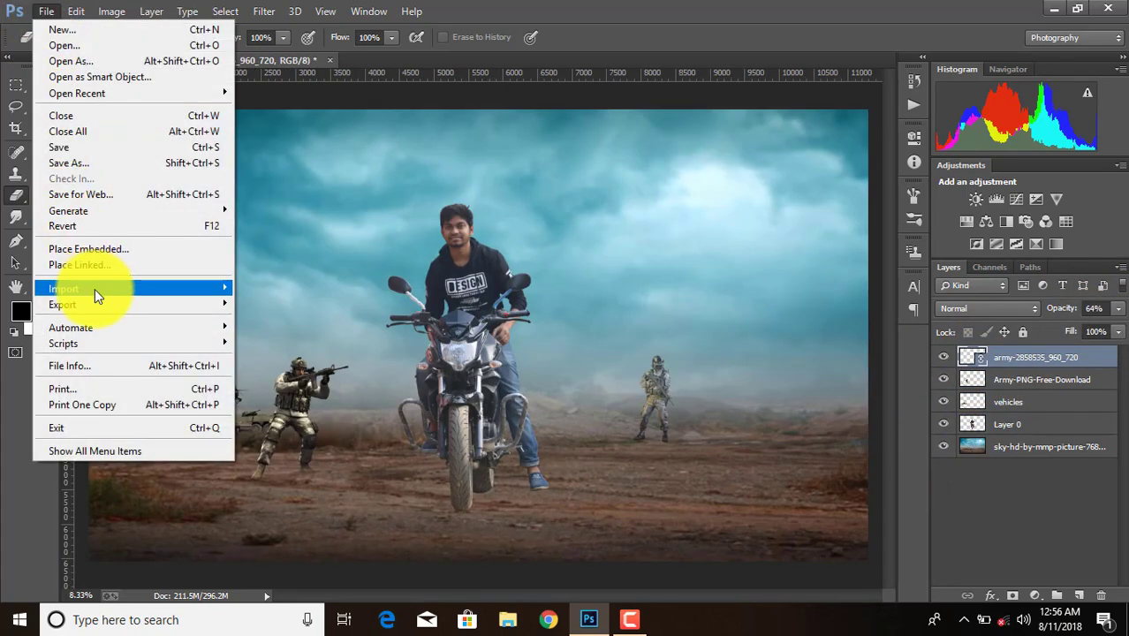
{"action": "left_click", "coordinate": [97, 264]}
{"action": "scroll", "coordinate": [673, 214], "scroll_direction": "down", "scroll_amount": 5}
{"action": "scroll", "coordinate": [673, 214], "scroll_direction": "down", "scroll_amount": 2}
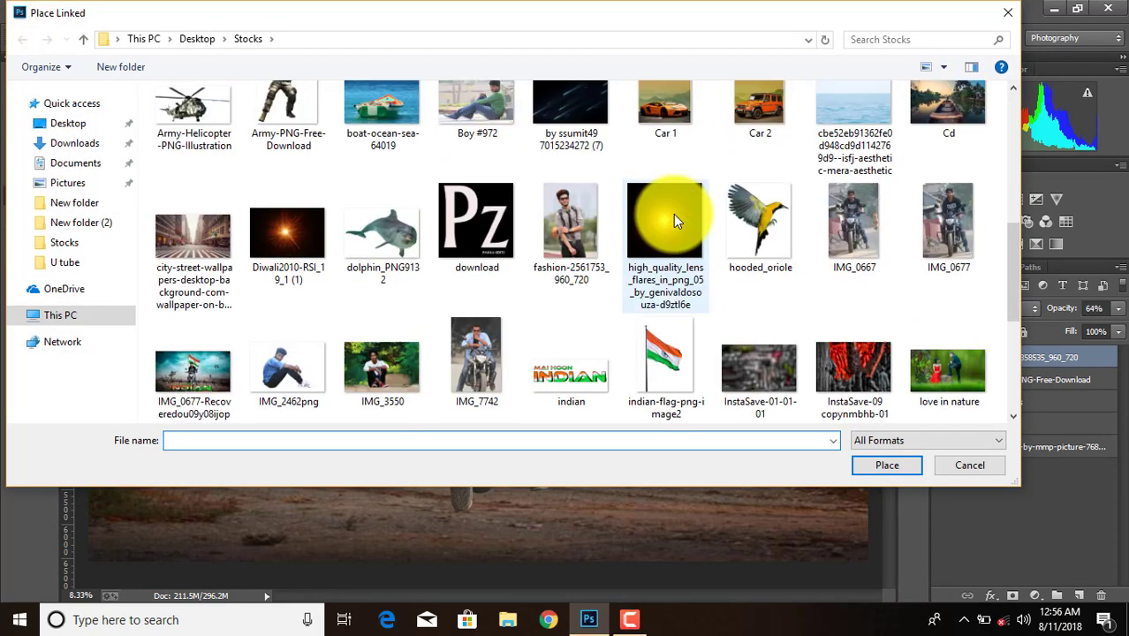
{"action": "double_click", "coordinate": [208, 120]}
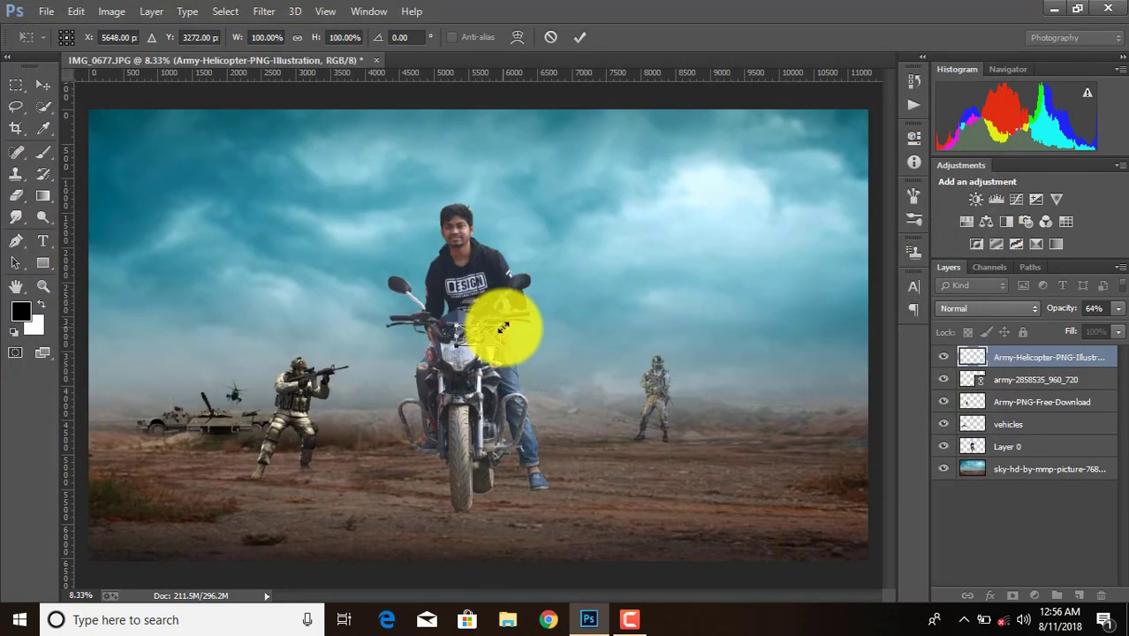
{"action": "left_click_drag", "start_coordinate": [504, 320], "coordinate": [655, 248]}
{"action": "right_click", "coordinate": [625, 350]}
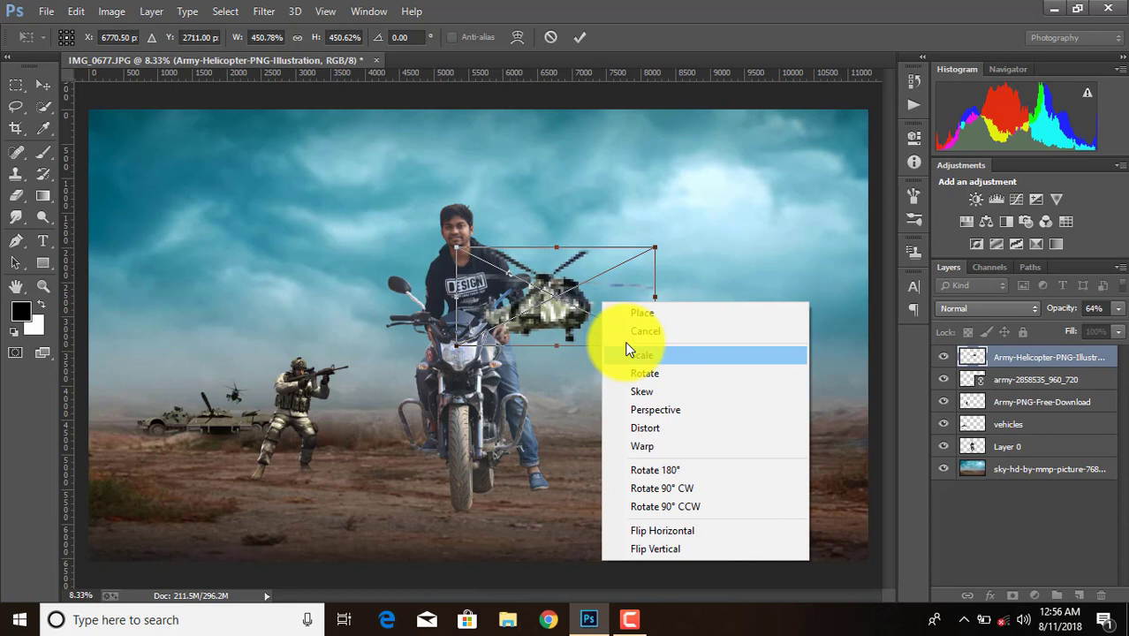
{"action": "left_click", "coordinate": [658, 530]}
{"action": "left_click_drag", "start_coordinate": [613, 308], "coordinate": [749, 233]}
{"action": "mouse_move", "coordinate": [791, 270]}
{"action": "left_mouse_down"}
{"action": "mouse_move", "coordinate": [717, 221]}
{"action": "mouse_move", "coordinate": [736, 236]}
{"action": "mouse_move", "coordinate": [728, 250]}
{"action": "left_mouse_up"}
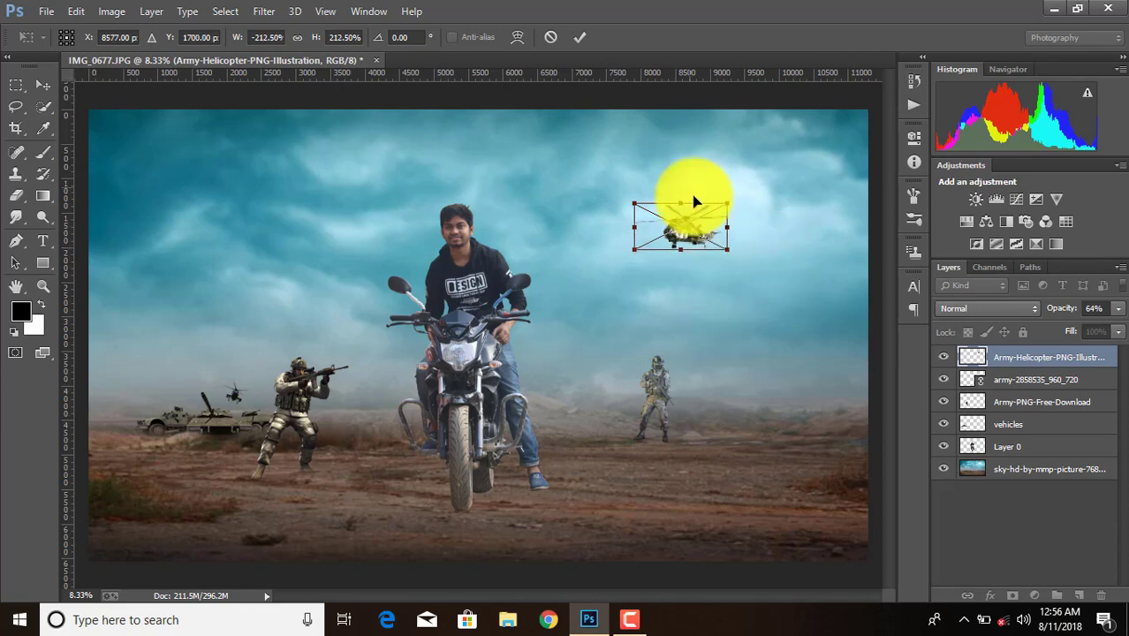
{"action": "left_click", "coordinate": [588, 44]}
Step: Merge the vehicles and army soldier layers into one layer
{"action": "left_click", "coordinate": [1033, 424]}
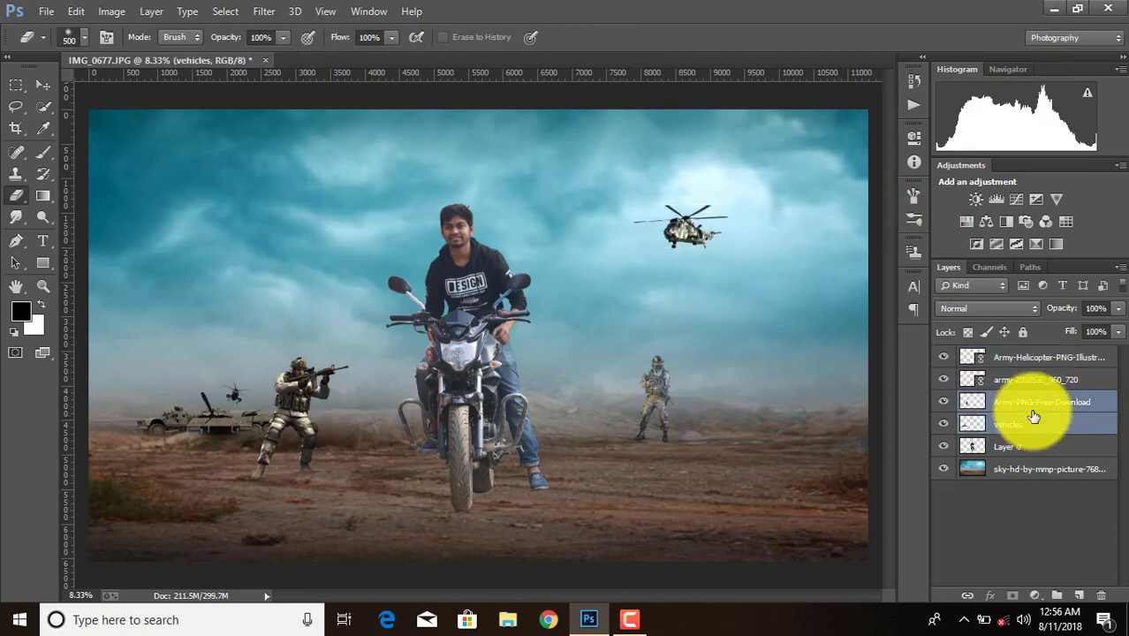
{"action": "left_click", "coordinate": [1034, 371], "text": "shift"}
{"action": "right_click", "coordinate": [1033, 362]}
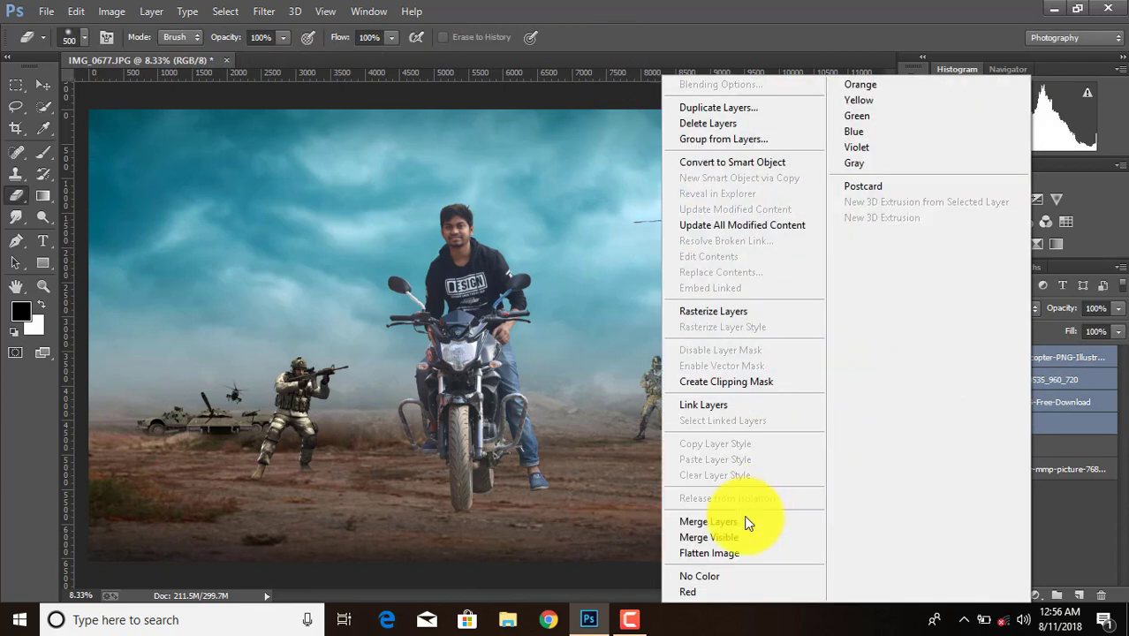
{"action": "left_click", "coordinate": [706, 522]}
Step: Place indian-flag-png-image2 behind the rider and move its layer beneath the rider's layer
{"action": "left_click", "coordinate": [48, 10]}
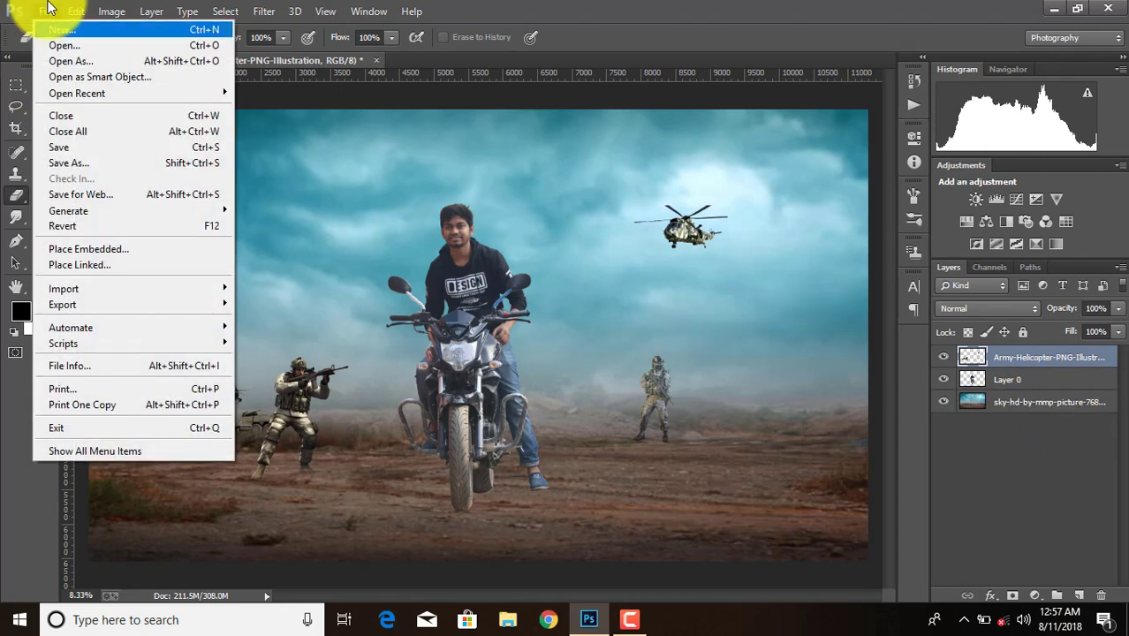
{"action": "left_click", "coordinate": [84, 264]}
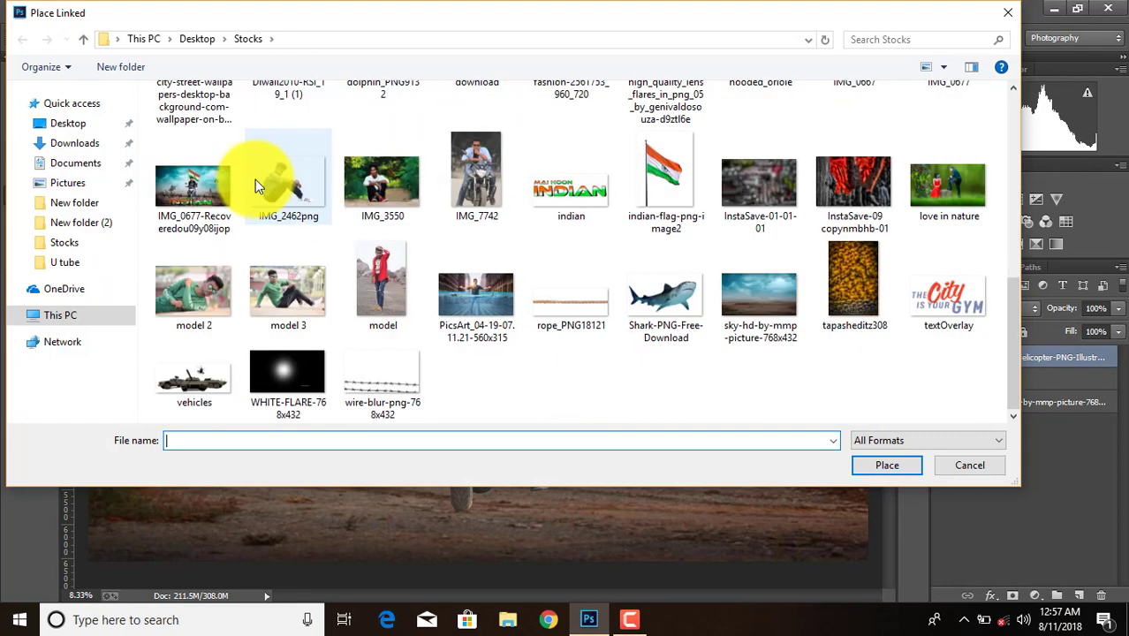
{"action": "double_click", "coordinate": [662, 172]}
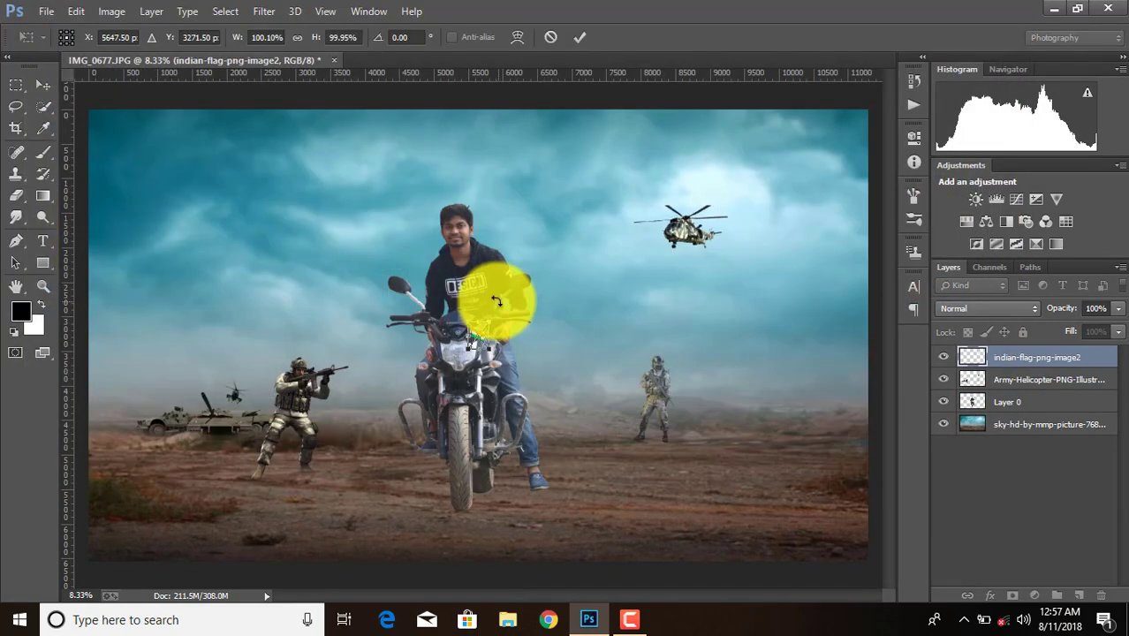
{"action": "left_click_drag", "start_coordinate": [502, 328], "coordinate": [666, 210]}
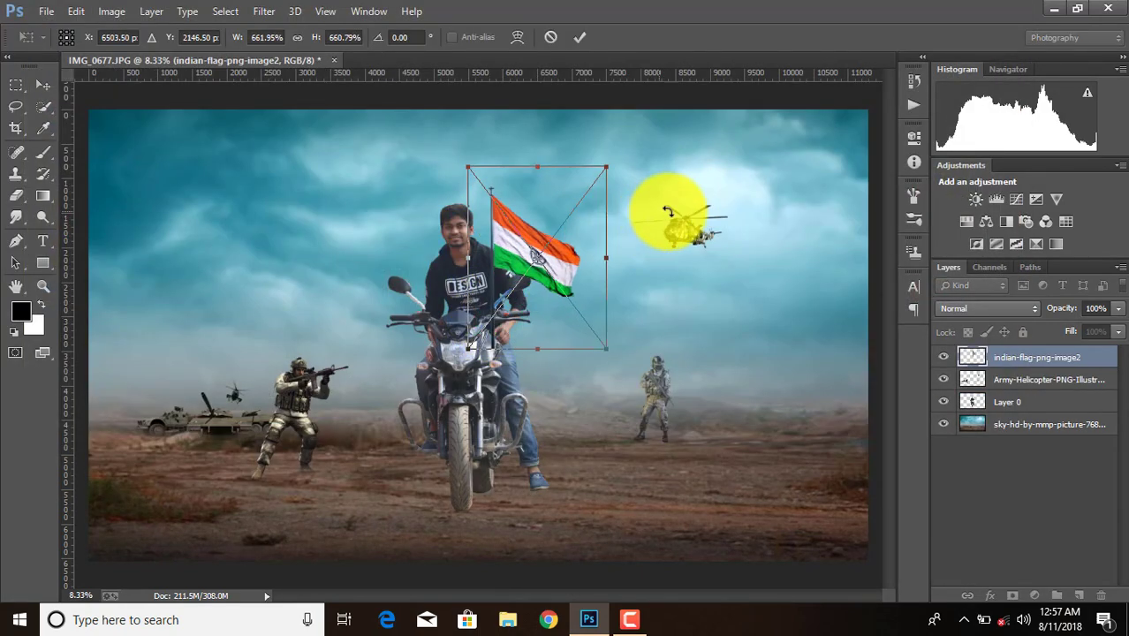
{"action": "left_click_drag", "start_coordinate": [470, 169], "coordinate": [356, 86]}
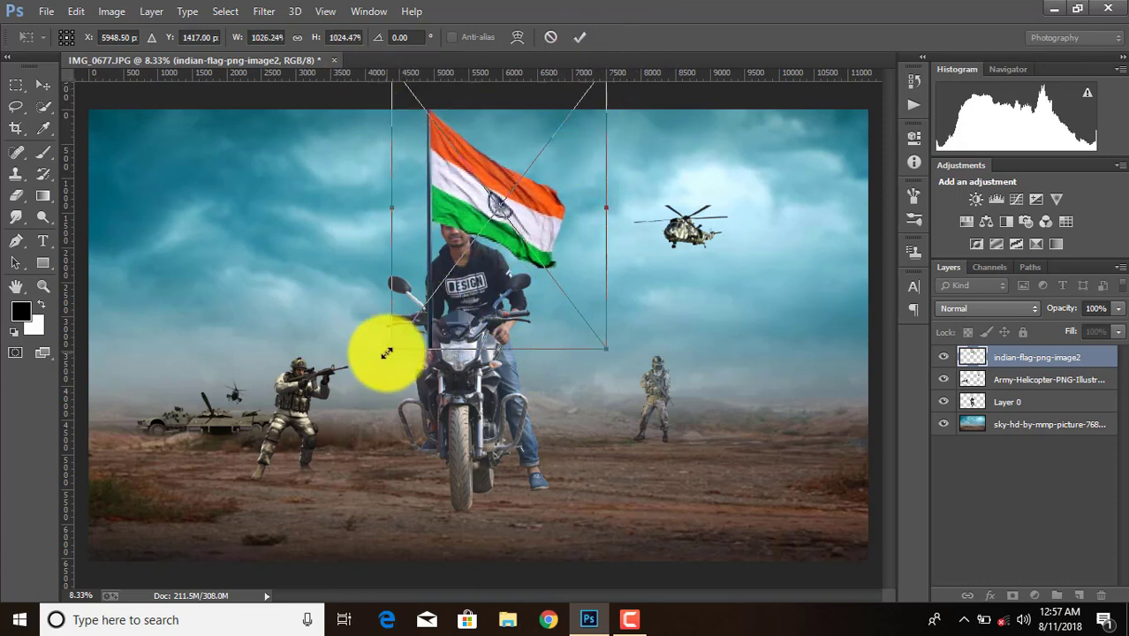
{"action": "left_click_drag", "start_coordinate": [389, 350], "coordinate": [419, 336]}
{"action": "left_click_drag", "start_coordinate": [479, 127], "coordinate": [486, 159]}
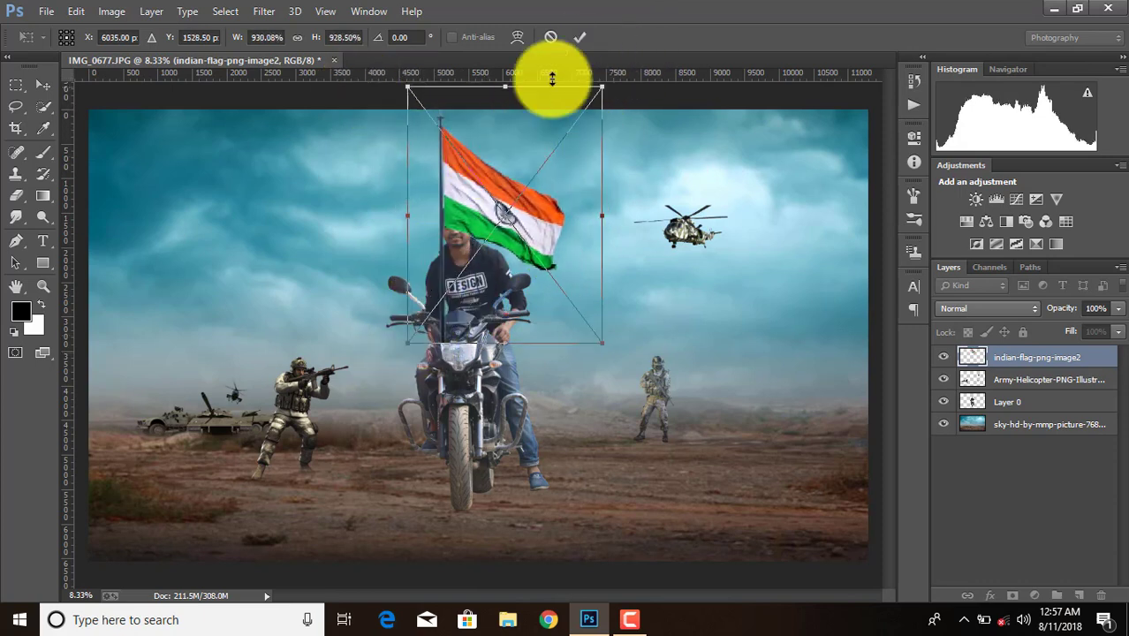
{"action": "left_click", "coordinate": [576, 37]}
{"action": "key", "text": "e"}
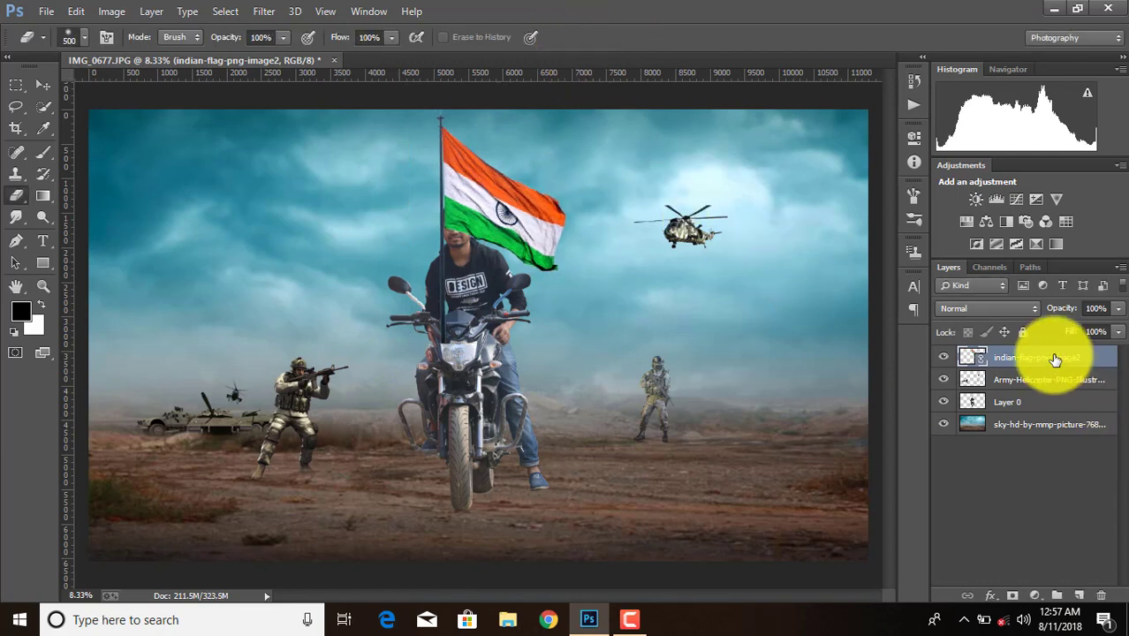
{"action": "left_click_drag", "start_coordinate": [1051, 357], "coordinate": [1058, 402]}
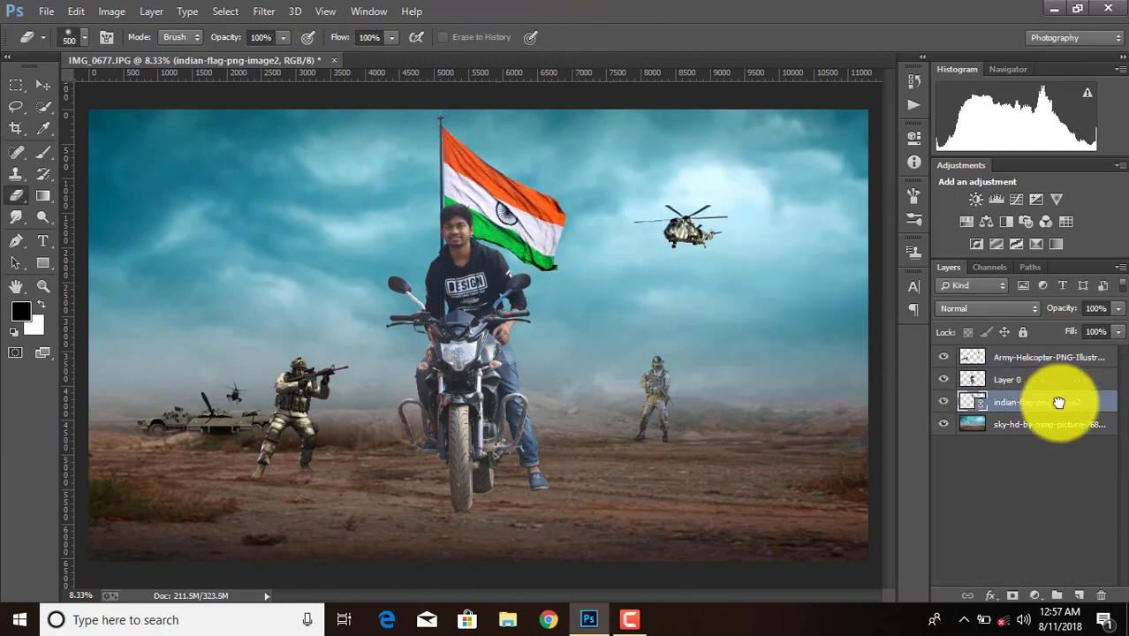
Step: Enlarge the flag slightly and rasterize its layer
{"action": "key", "text": "ctrl+t"}
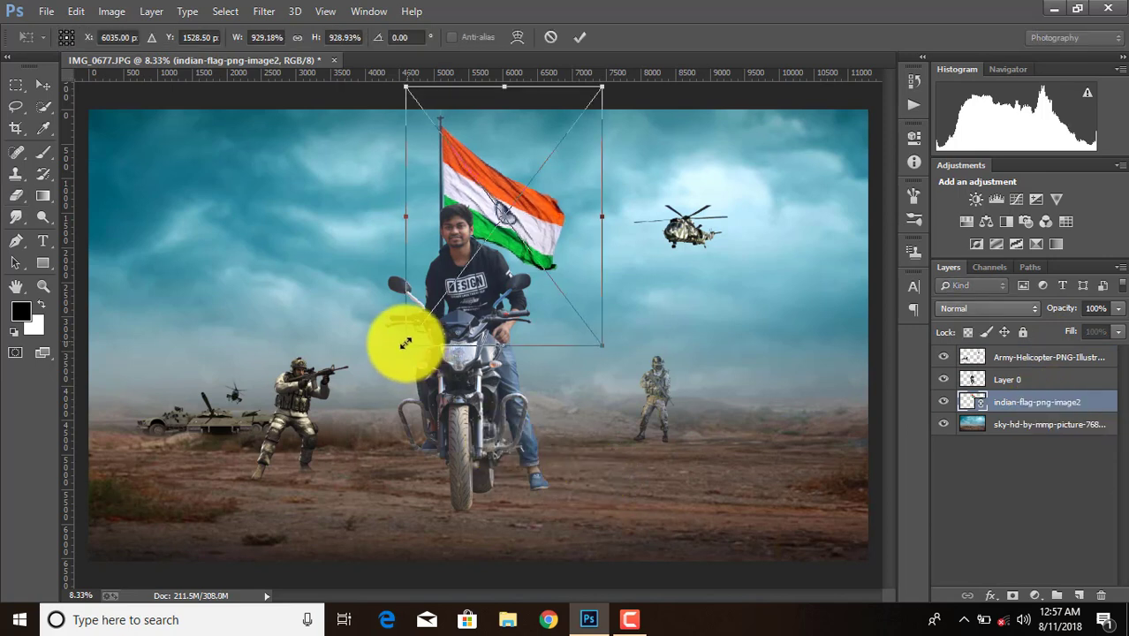
{"action": "left_click_drag", "start_coordinate": [404, 343], "coordinate": [397, 350]}
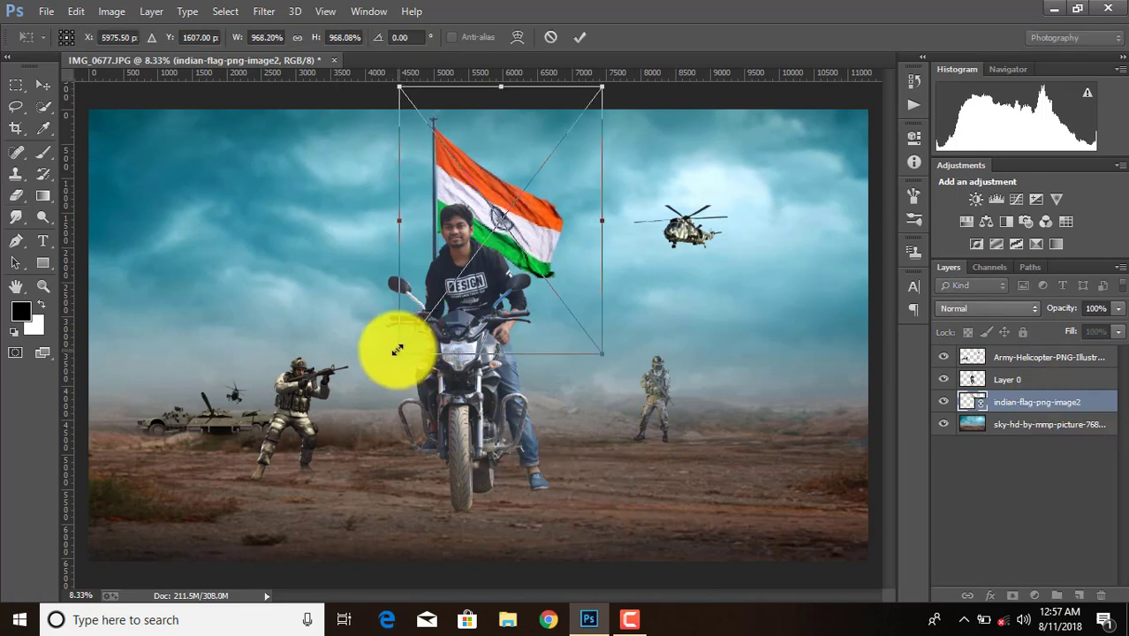
{"action": "left_click", "coordinate": [581, 37]}
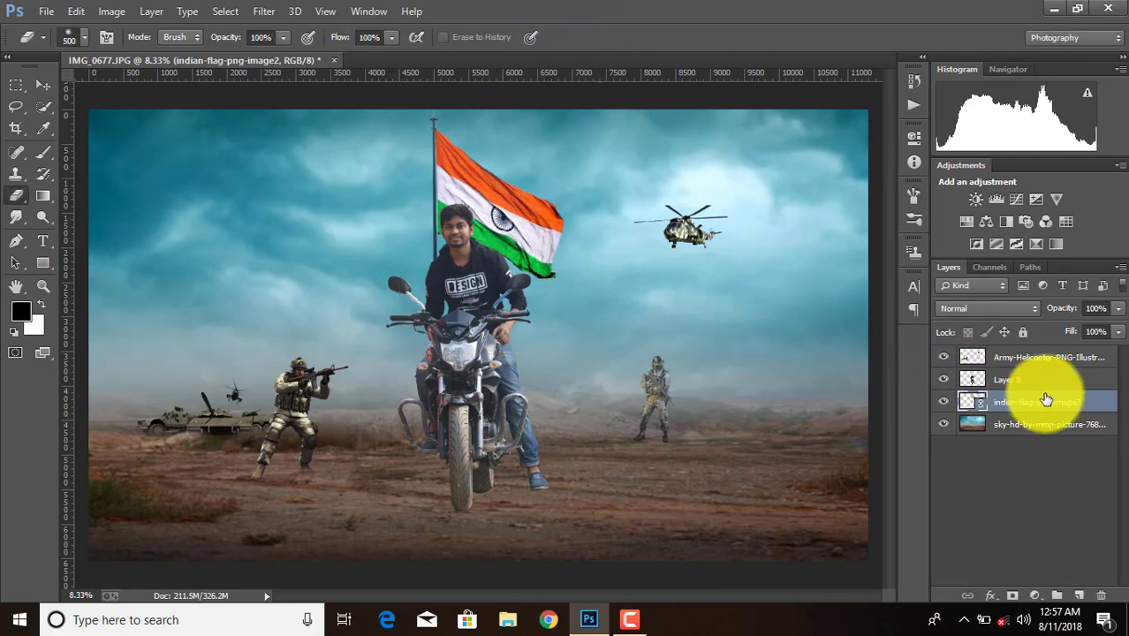
{"action": "right_click", "coordinate": [1046, 399]}
{"action": "left_click", "coordinate": [731, 312]}
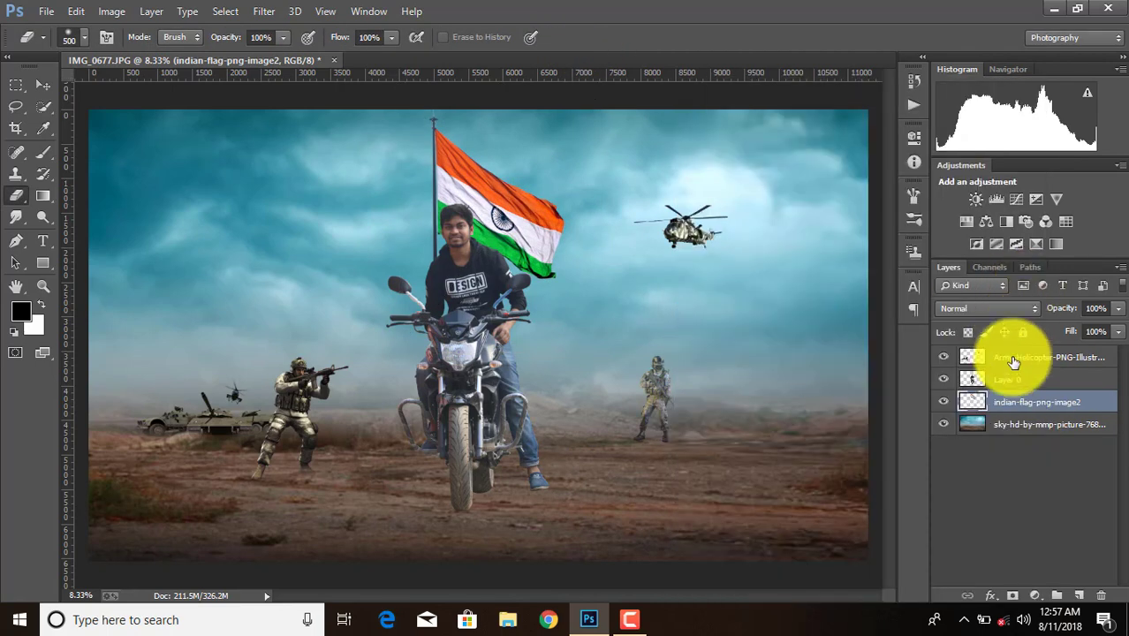
Step: Shrink the rider on Layer 0 to about 88%
{"action": "left_click", "coordinate": [1015, 380]}
{"action": "key", "text": "ctrl+t"}
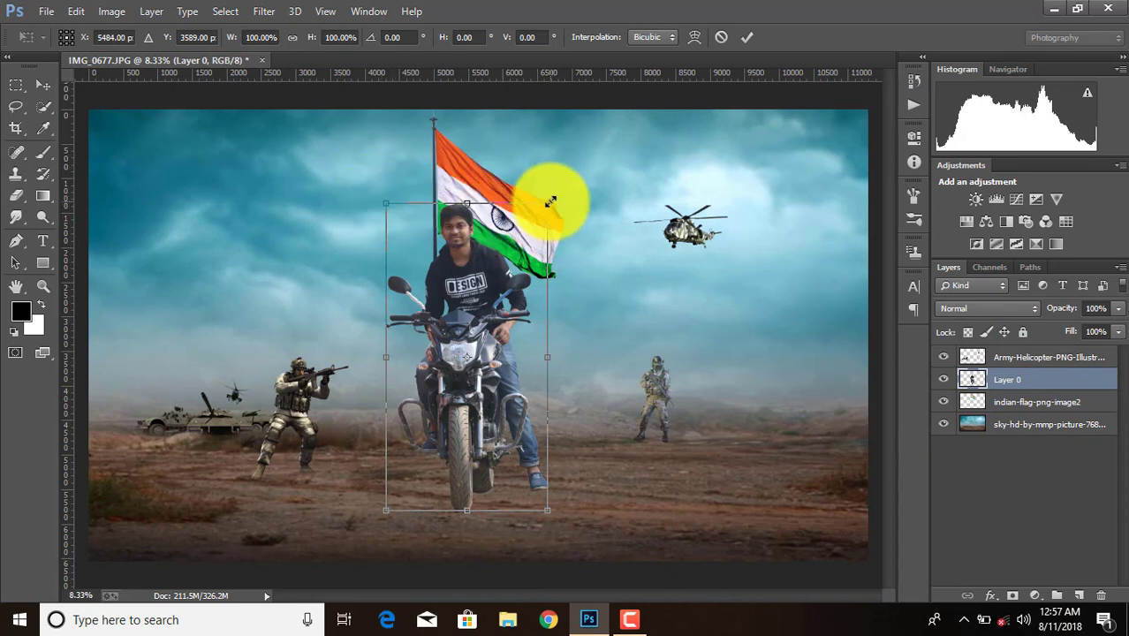
{"action": "left_click_drag", "start_coordinate": [549, 202], "coordinate": [548, 244]}
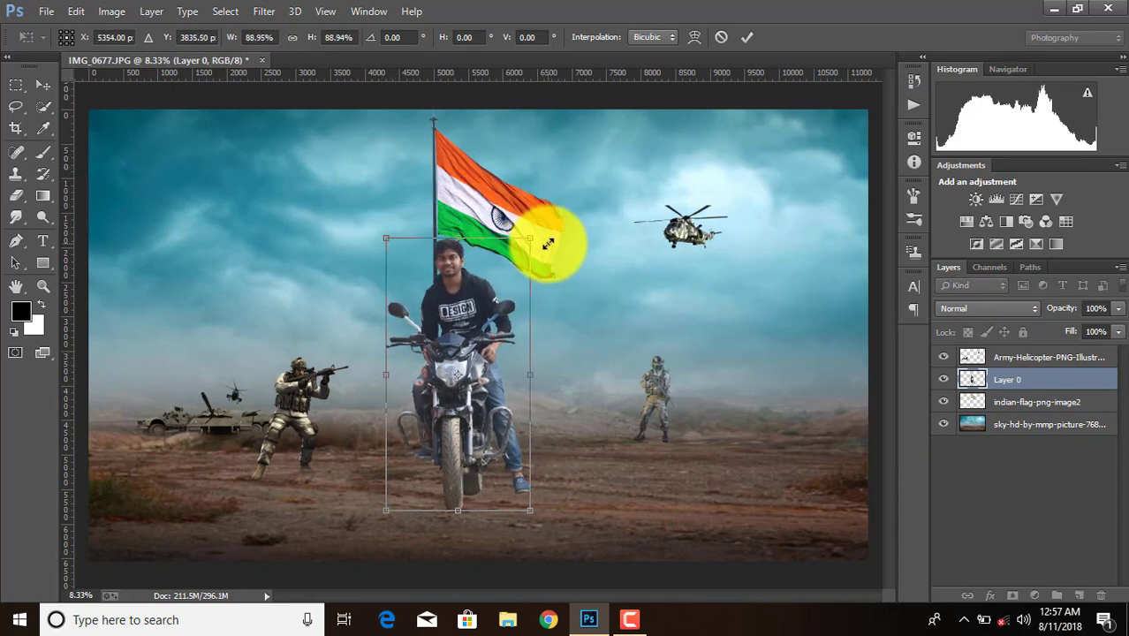
{"action": "left_click", "coordinate": [747, 37]}
{"action": "key", "text": "e"}
Step: Nudge the flag with arrow keys so its pole sits just behind the rider
{"action": "left_click", "coordinate": [1016, 357]}
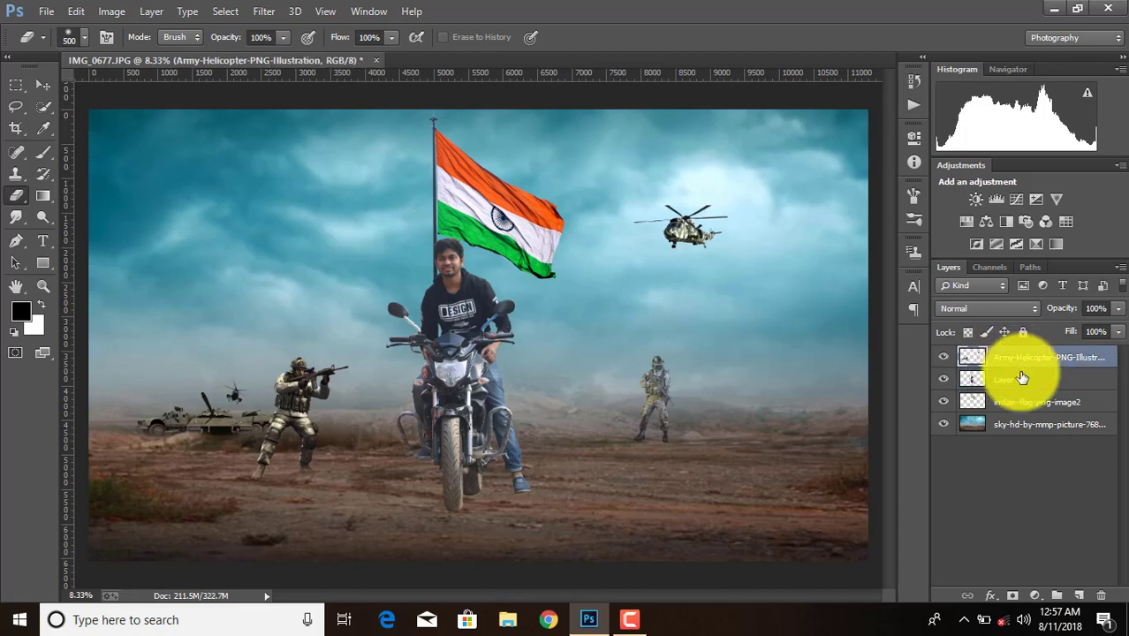
{"action": "left_click", "coordinate": [1024, 404]}
{"action": "key", "text": "ctrl+t"}
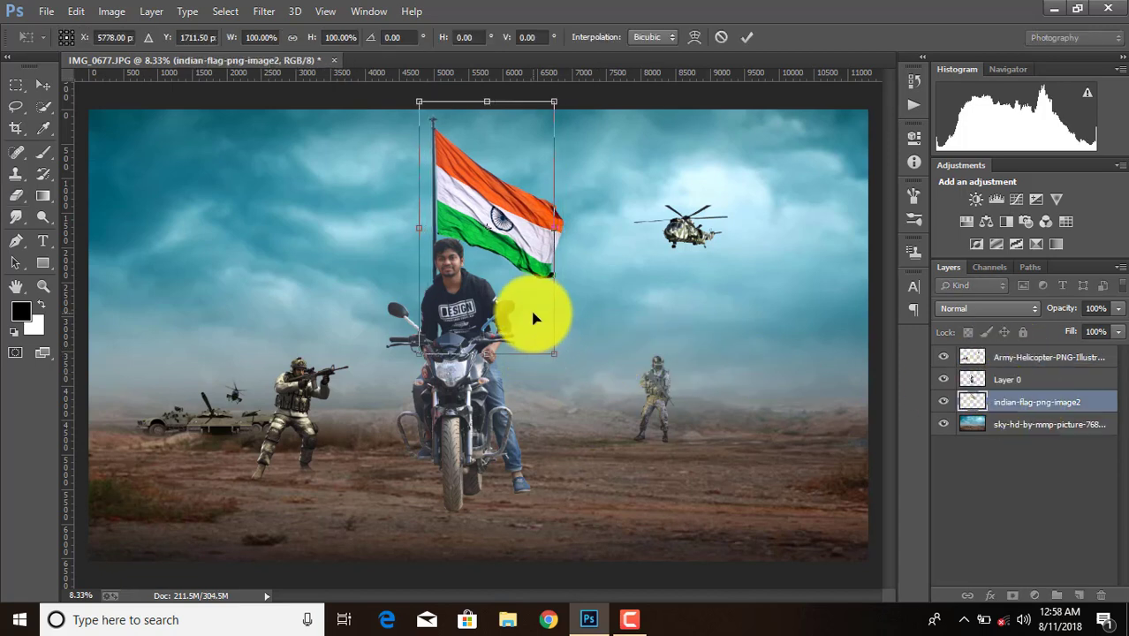
{"action": "key", "text": "Left"}
{"action": "key", "text": "Left"}
{"action": "key", "text": "Left"}
{"action": "key", "text": "Left"}
{"action": "key", "text": "Left"}
{"action": "key", "text": "Left"}
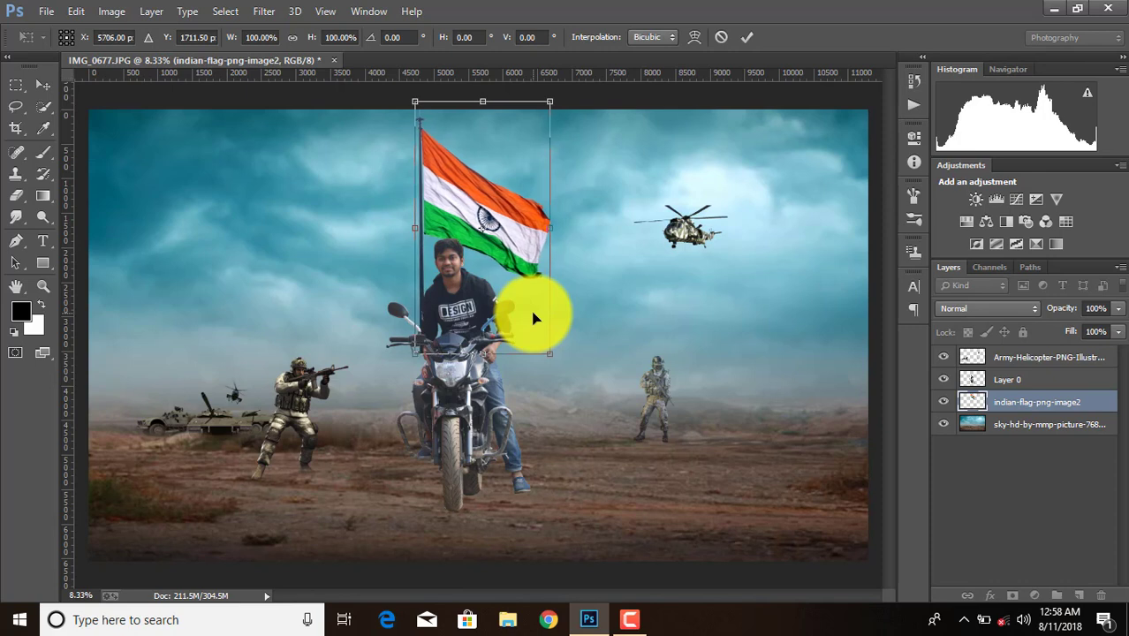
{"action": "key", "text": "Right"}
{"action": "key", "text": "Right"}
{"action": "key", "text": "Right"}
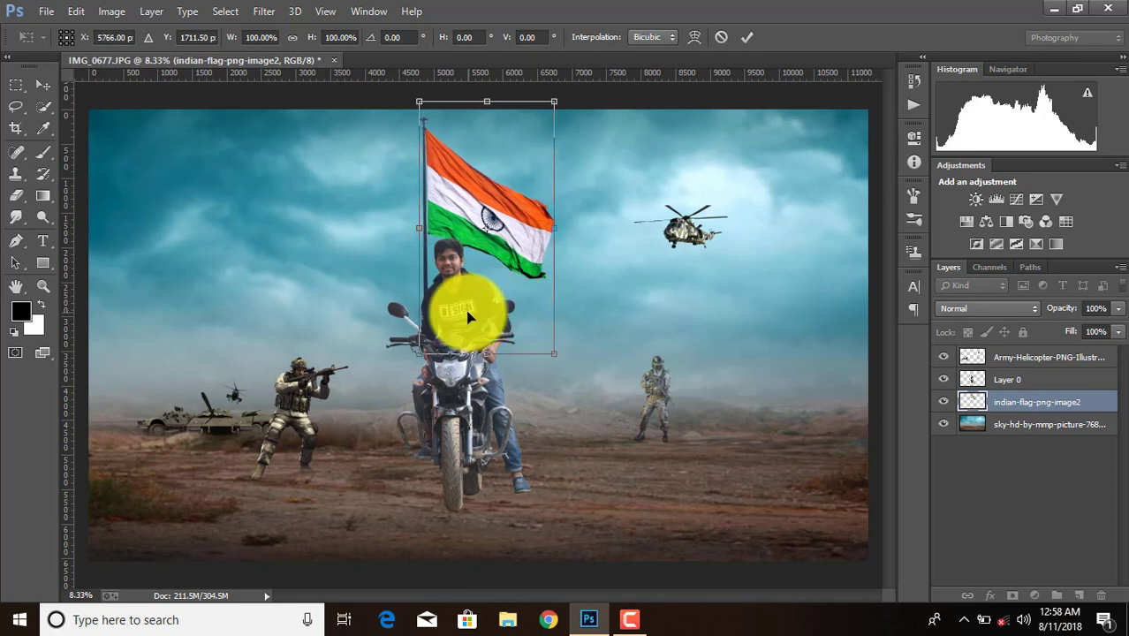
{"action": "left_click", "coordinate": [748, 39]}
{"action": "key", "text": "e"}
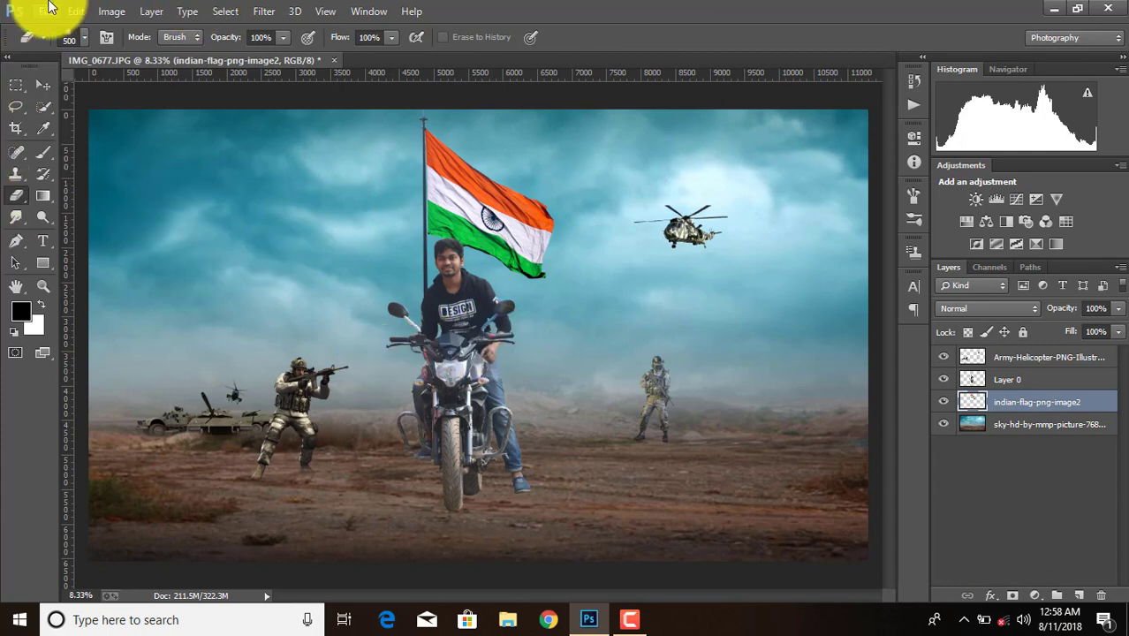
Step: Place the 'indian' title, scale it to about 419% across the foreground, and move it to the top
{"action": "left_click", "coordinate": [48, 10]}
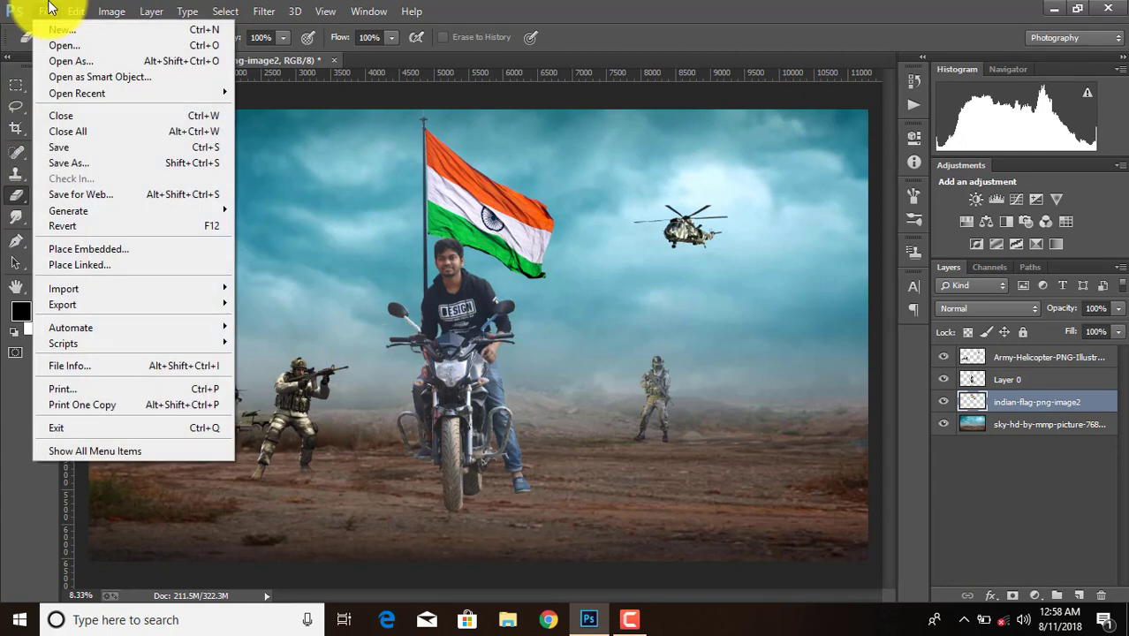
{"action": "left_click", "coordinate": [88, 270]}
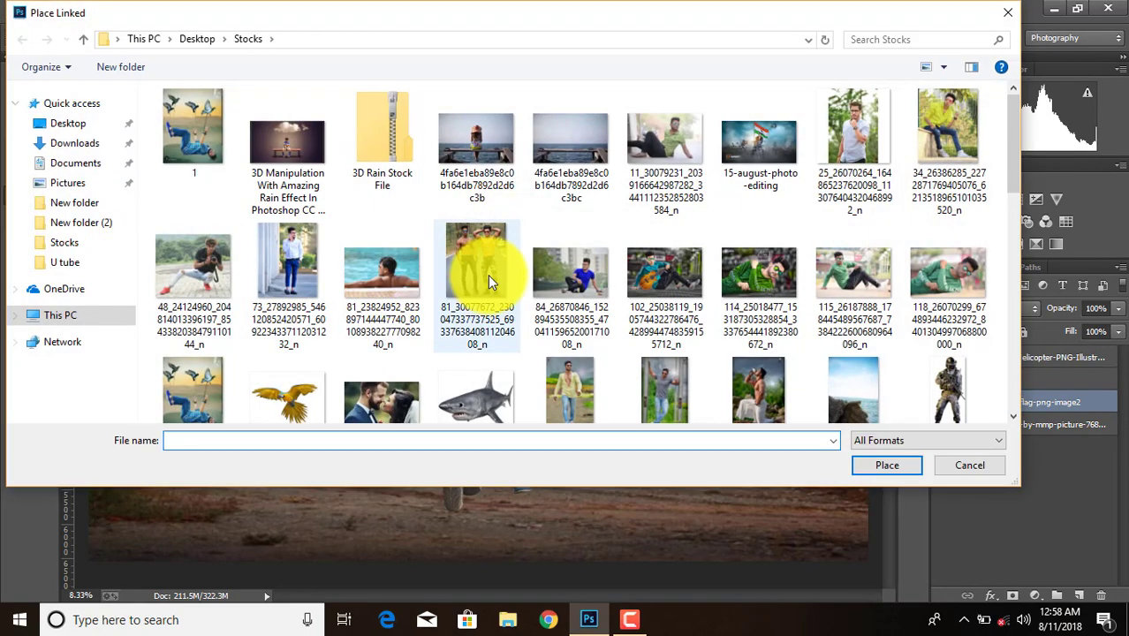
{"action": "scroll", "coordinate": [487, 275], "scroll_direction": "down", "scroll_amount": 5}
{"action": "scroll", "coordinate": [488, 275], "scroll_direction": "down", "scroll_amount": 3}
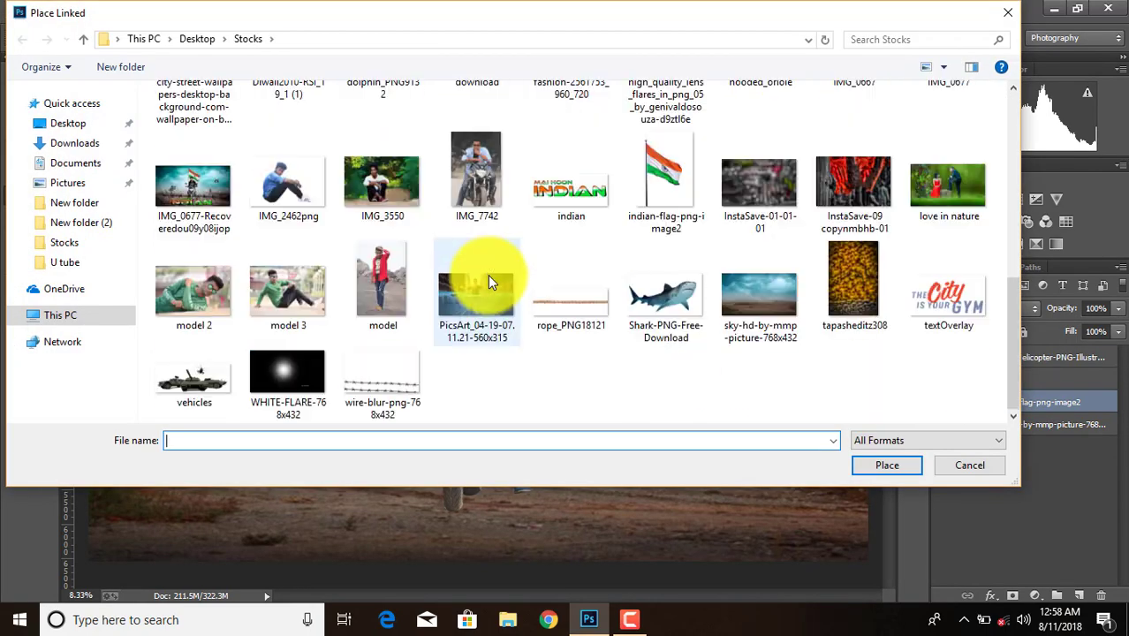
{"action": "double_click", "coordinate": [585, 190]}
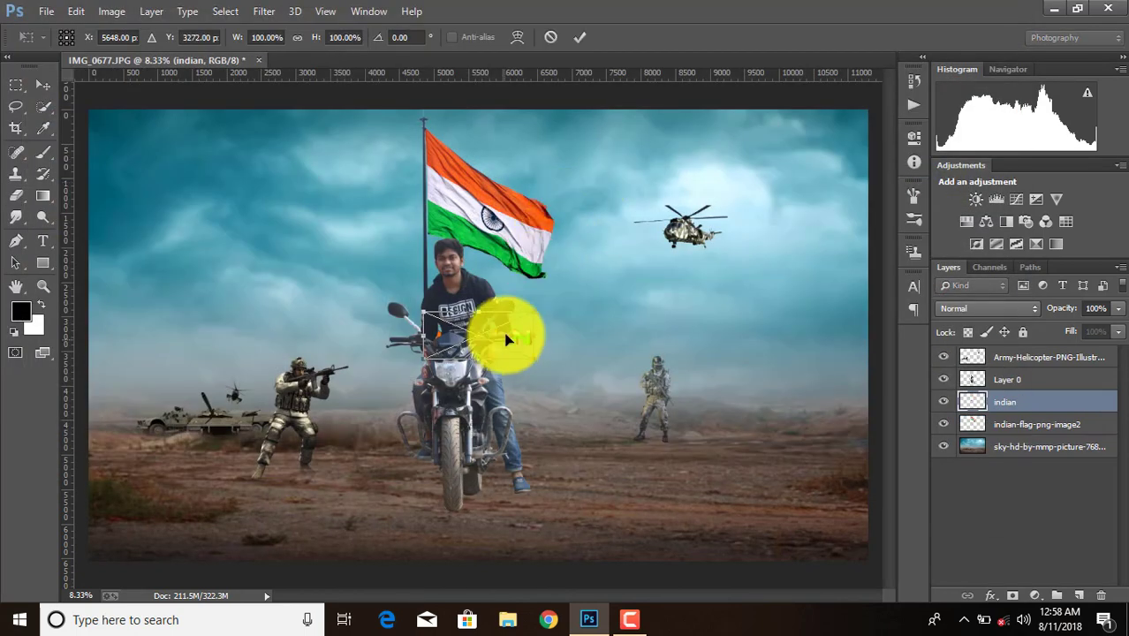
{"action": "mouse_move", "coordinate": [534, 308]}
{"action": "left_mouse_down"}
{"action": "mouse_move", "coordinate": [568, 307]}
{"action": "mouse_move", "coordinate": [693, 240]}
{"action": "left_mouse_up"}
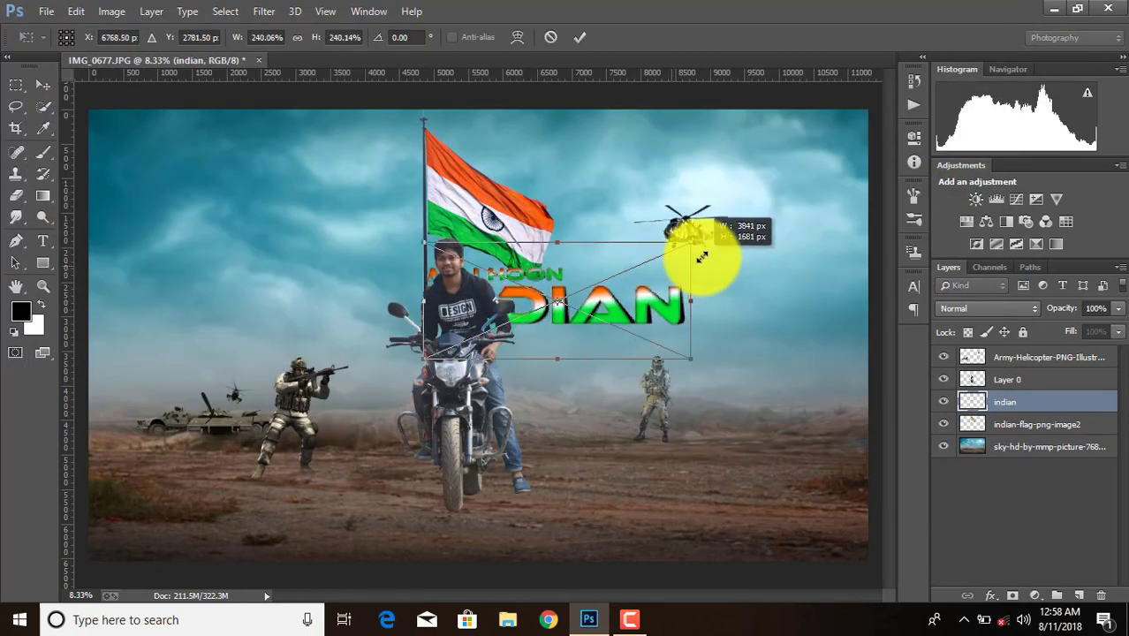
{"action": "left_click_drag", "start_coordinate": [423, 357], "coordinate": [239, 454]}
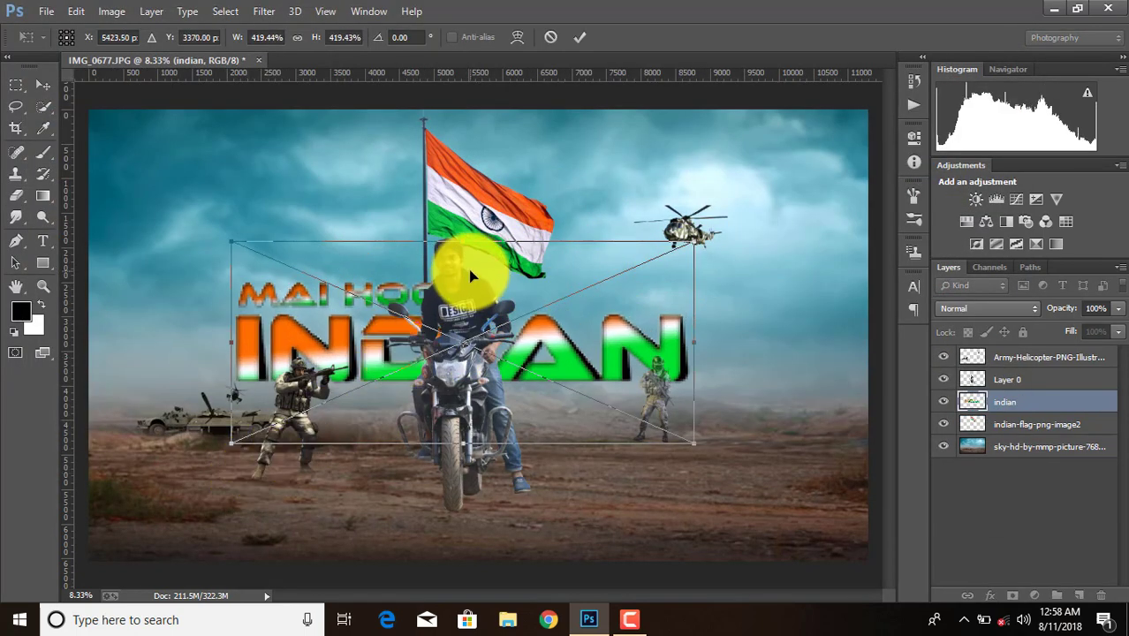
{"action": "left_click_drag", "start_coordinate": [461, 260], "coordinate": [455, 393]}
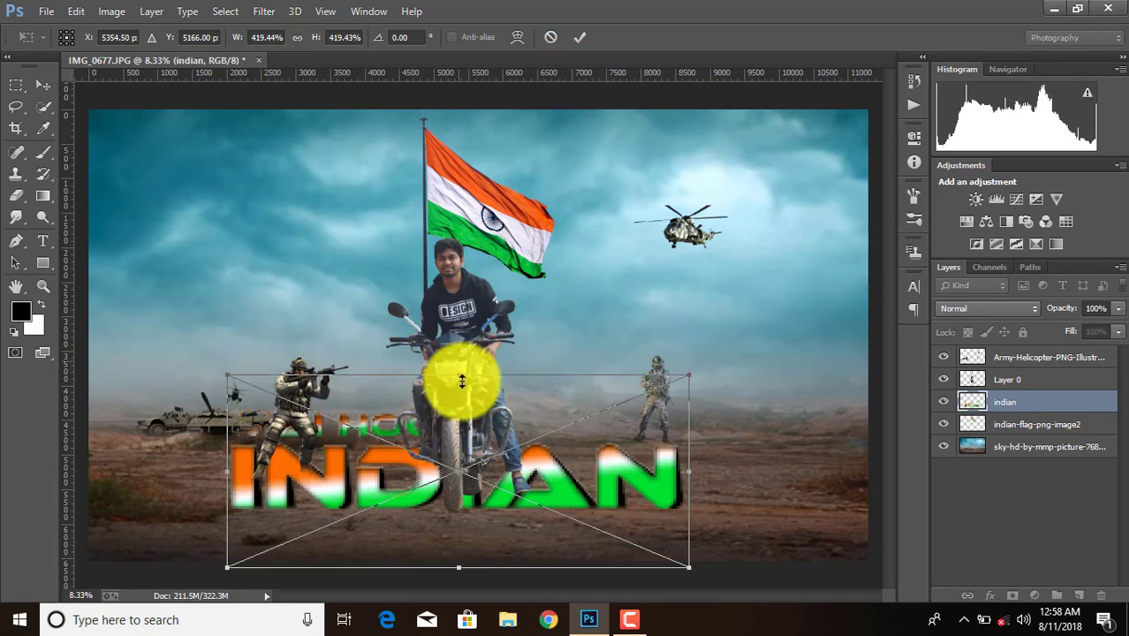
{"action": "left_click_drag", "start_coordinate": [689, 393], "coordinate": [757, 393]}
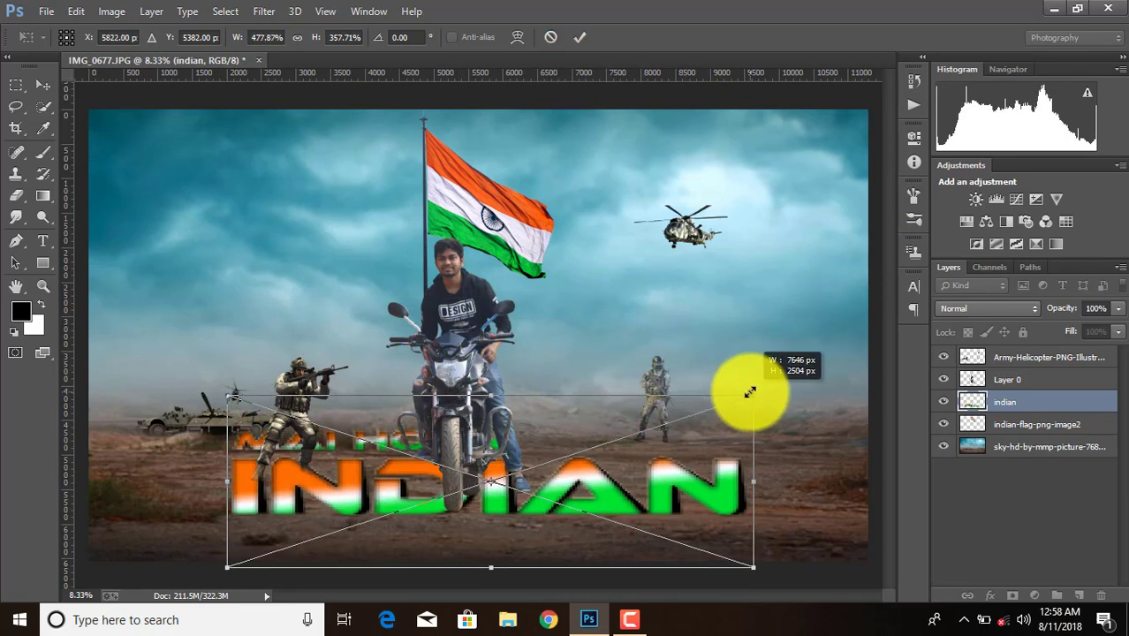
{"action": "left_click_drag", "start_coordinate": [219, 393], "coordinate": [202, 380]}
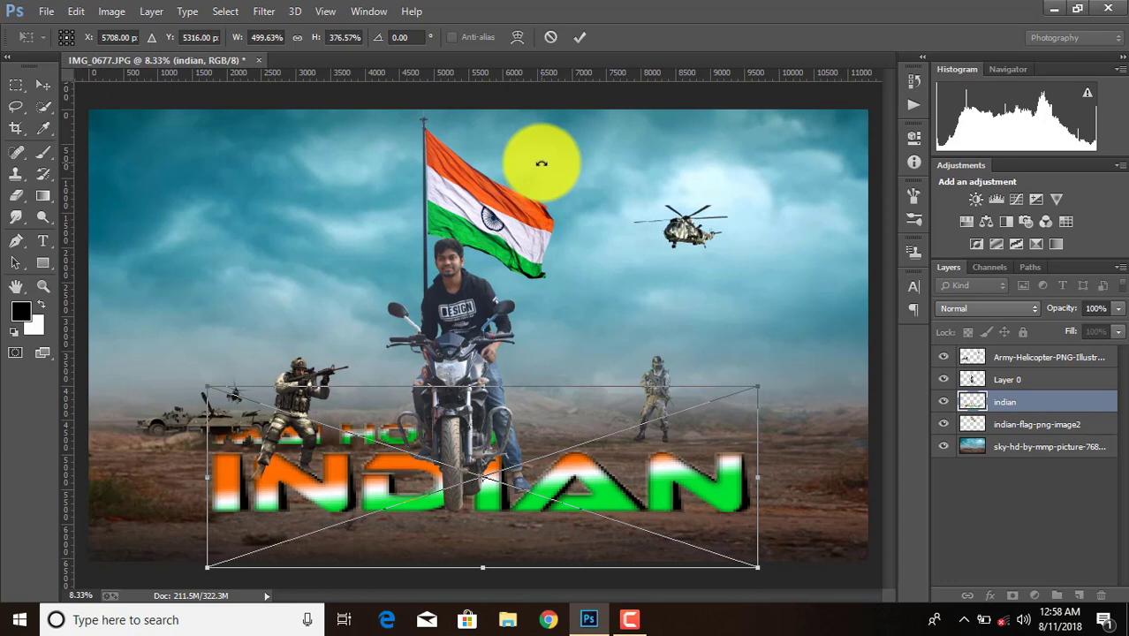
{"action": "left_click", "coordinate": [580, 37]}
{"action": "left_click_drag", "start_coordinate": [1009, 391], "coordinate": [1031, 355]}
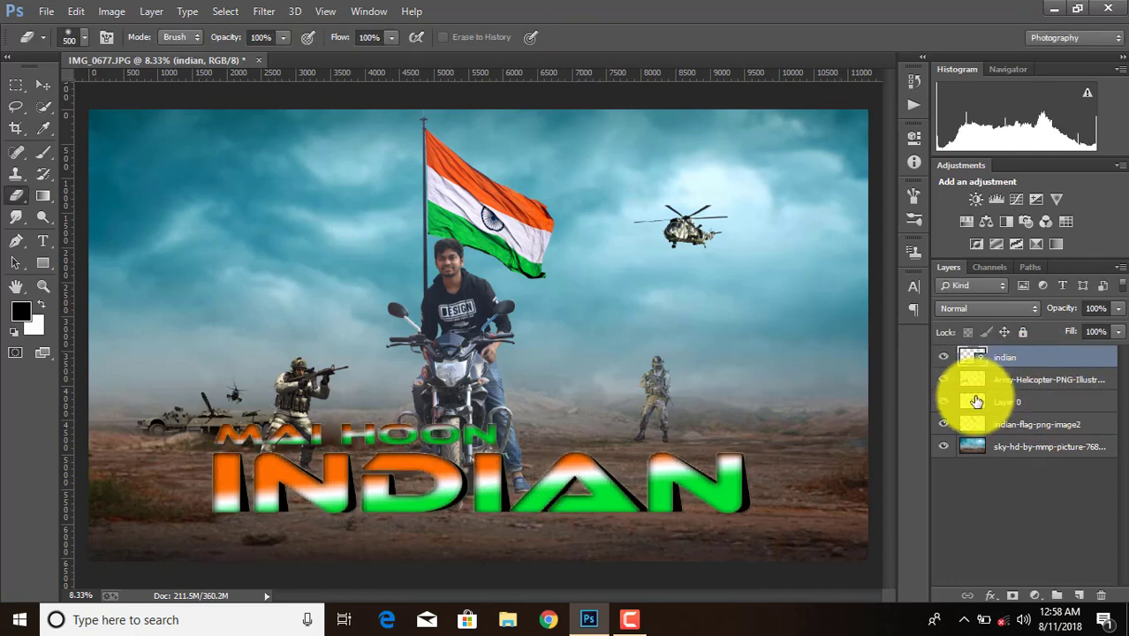
Step: Nudge the MAI HOON INDIAN title slightly down and rasterize its layer
{"action": "key", "text": "ctrl+t"}
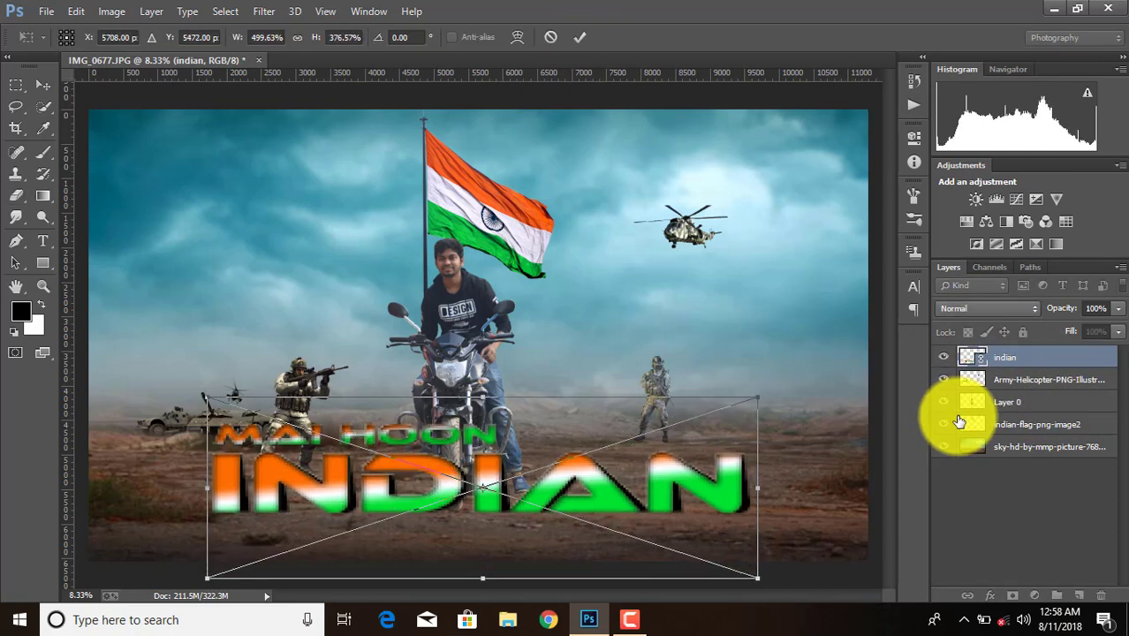
{"action": "key", "text": "shift+Down"}
{"action": "key", "text": "shift+Down"}
{"action": "key", "text": "shift+Down"}
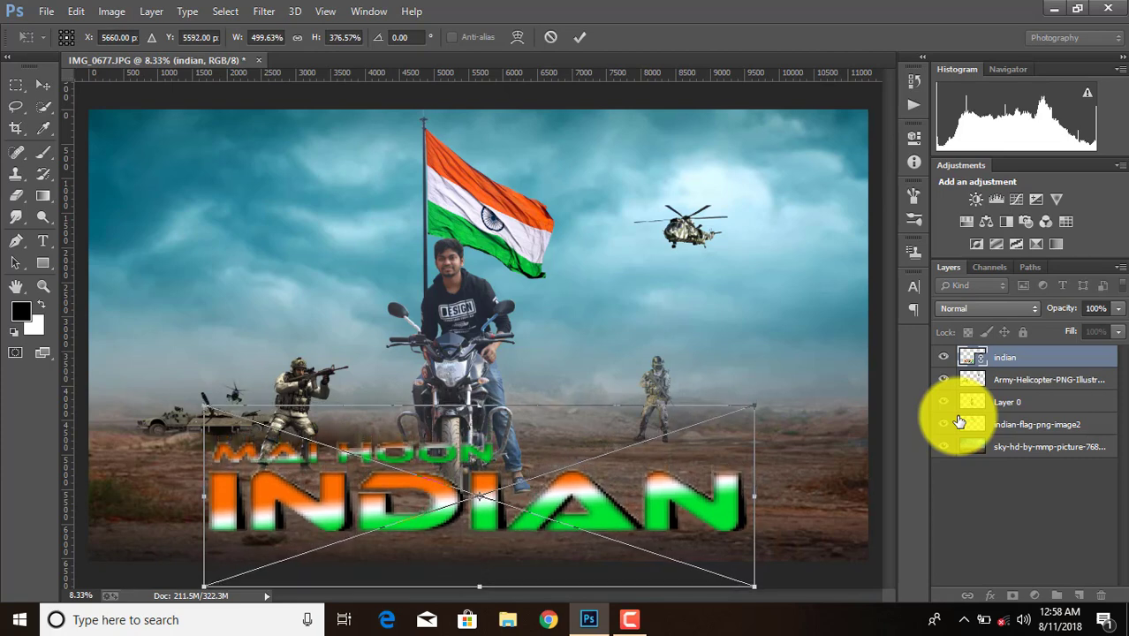
{"action": "left_click", "coordinate": [579, 37]}
{"action": "key", "text": "e"}
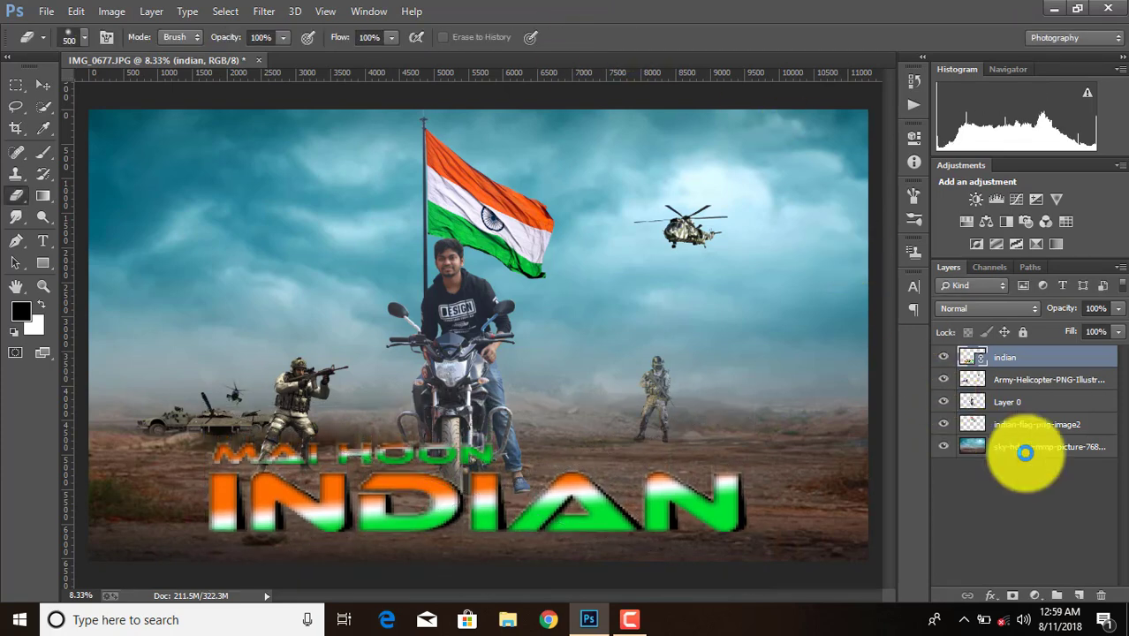
{"action": "right_click", "coordinate": [1014, 364]}
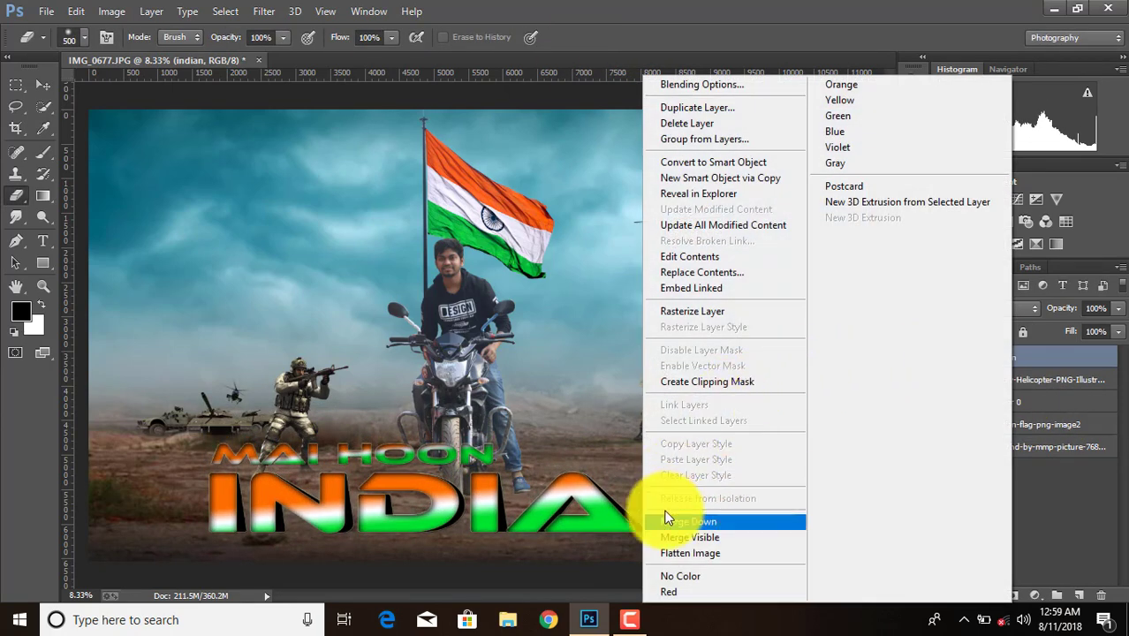
{"action": "left_click", "coordinate": [684, 314]}
Step: Merge the rider's Layer 0 with the flag layer
{"action": "left_click", "coordinate": [1007, 403]}
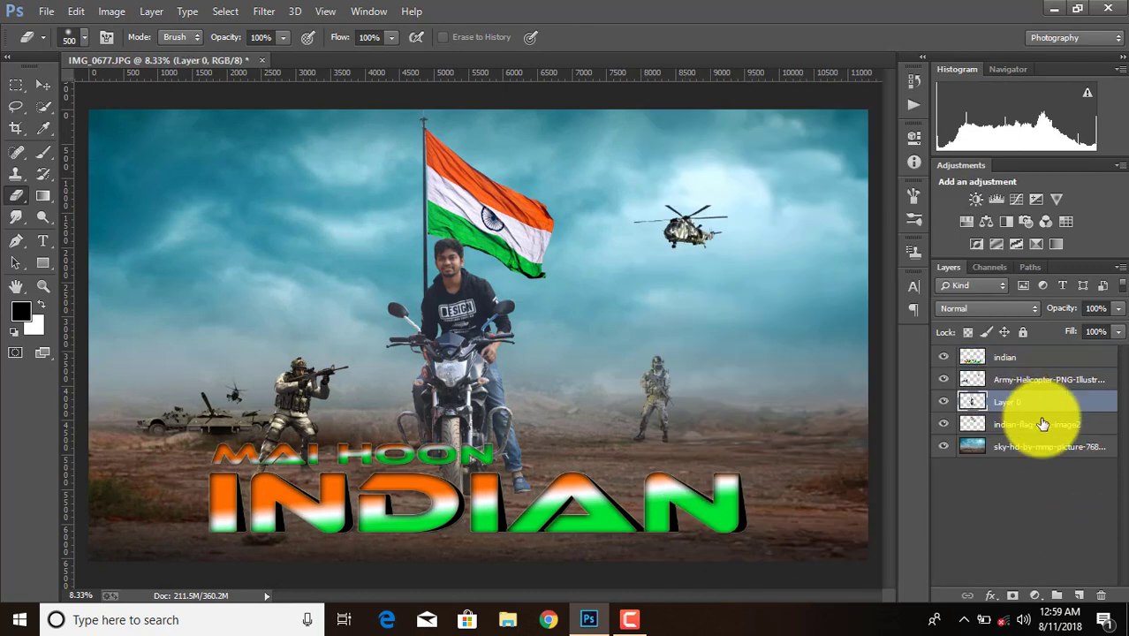
{"action": "right_click", "coordinate": [1047, 427]}
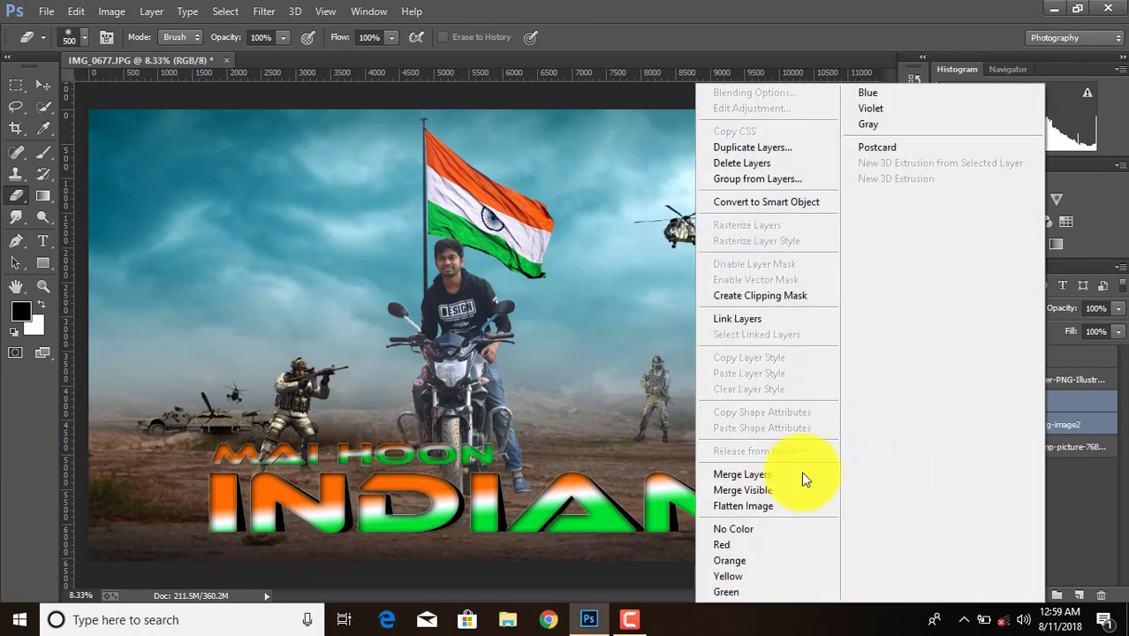
{"action": "left_click", "coordinate": [795, 472]}
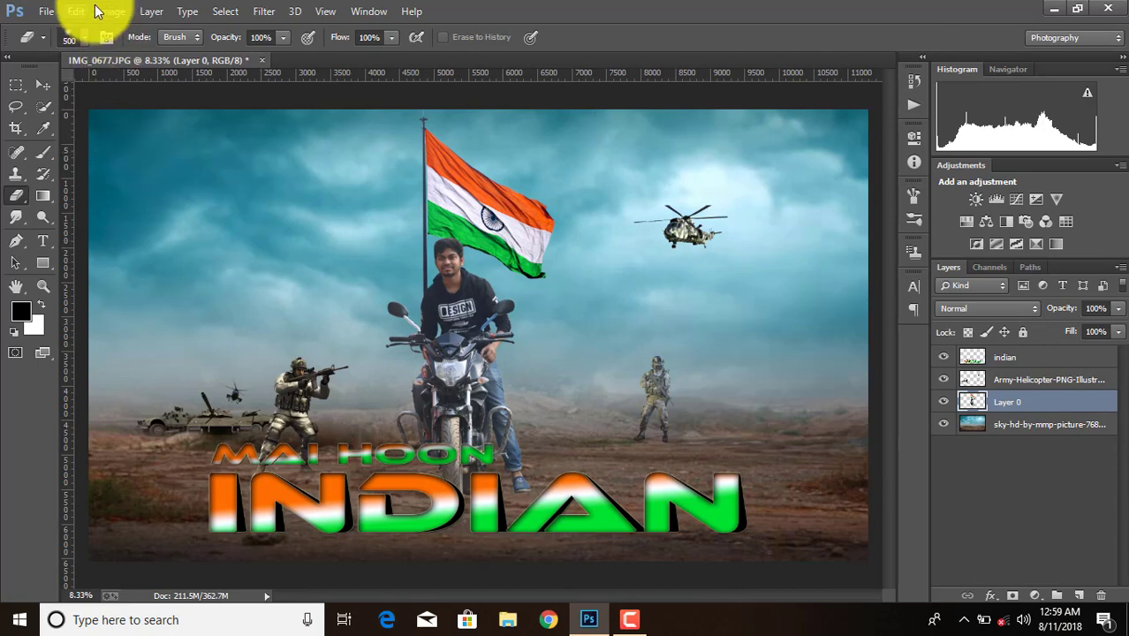
{"action": "left_click", "coordinate": [49, 10]}
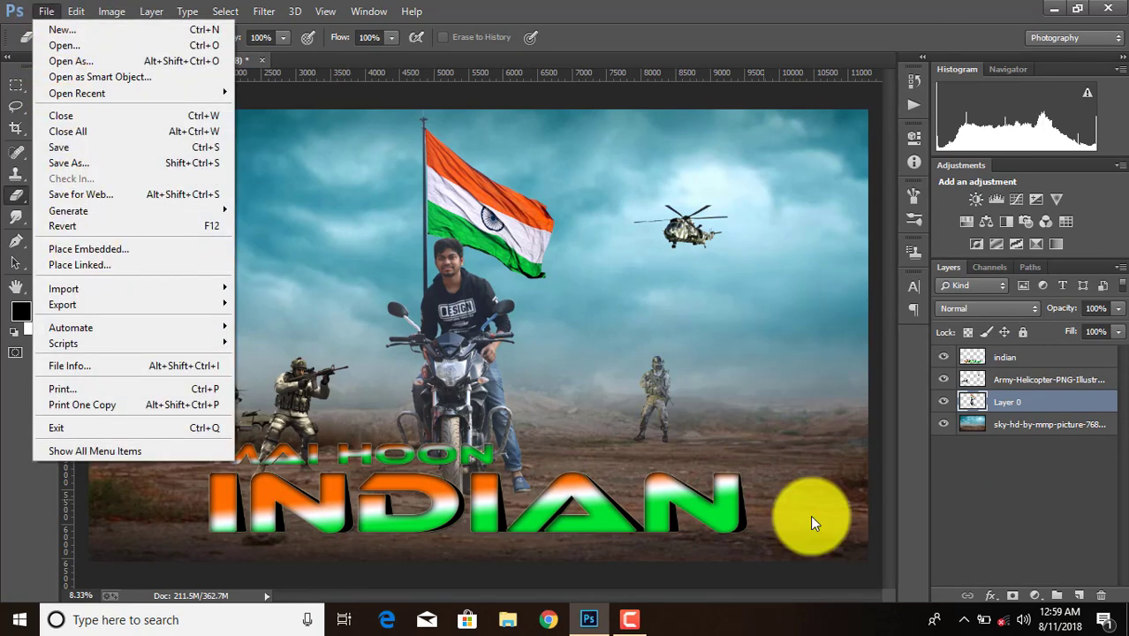
{"action": "left_click", "coordinate": [1032, 451]}
Step: Merge the sky and helicopter layers, undo that, then apply Merge Visible
{"action": "left_click", "coordinate": [1022, 426]}
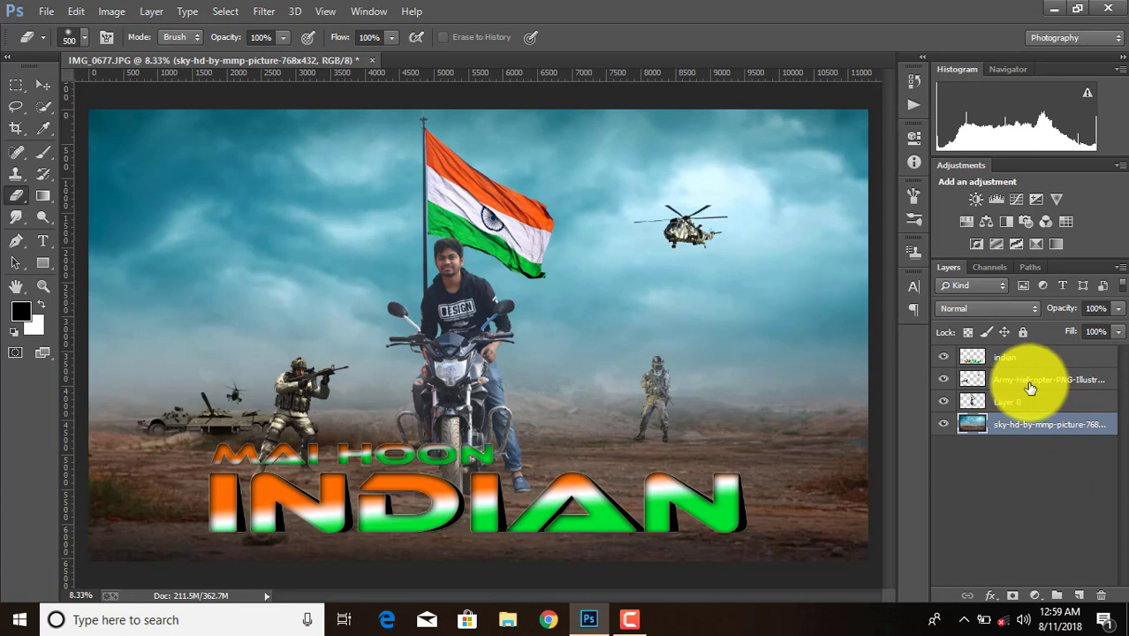
{"action": "left_click", "coordinate": [1029, 387], "text": "ctrl"}
{"action": "right_click", "coordinate": [1015, 419]}
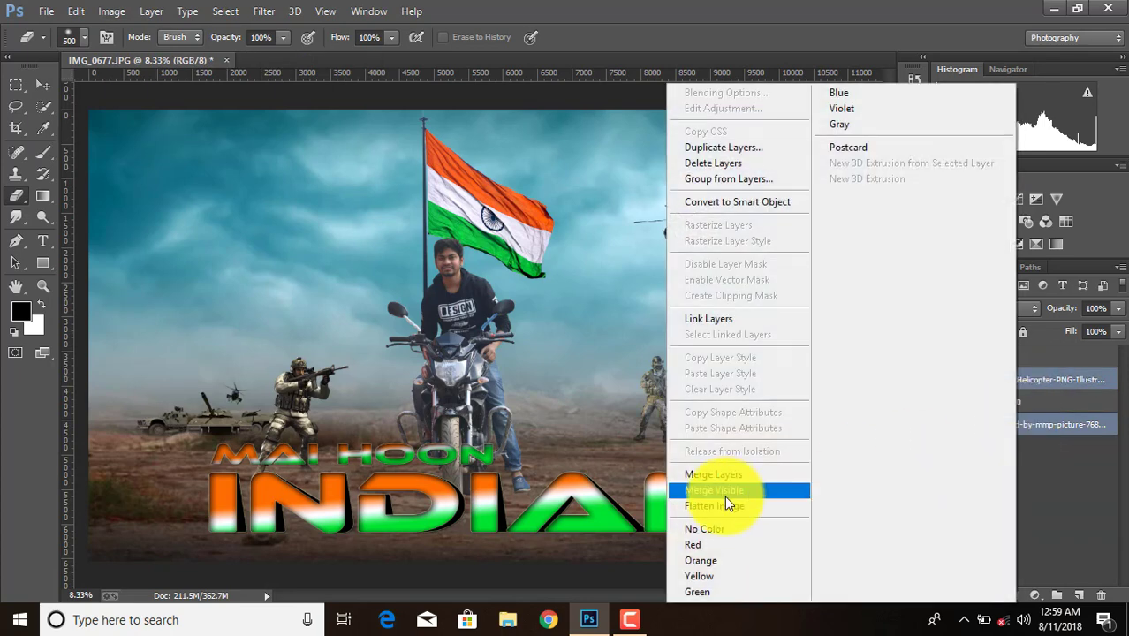
{"action": "left_click", "coordinate": [725, 477]}
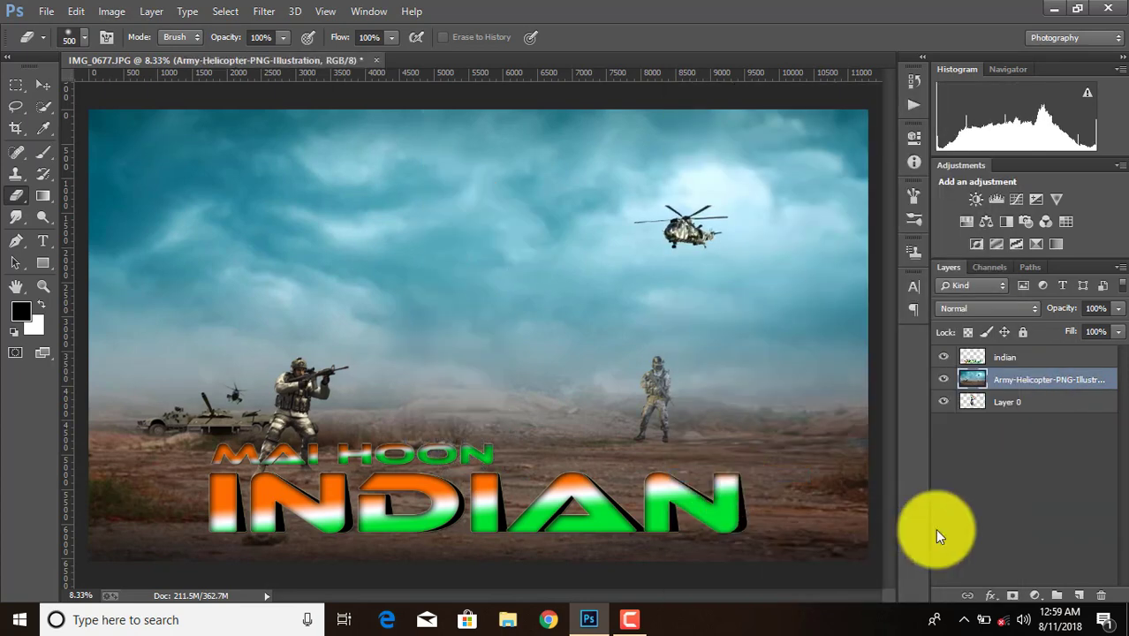
{"action": "left_click", "coordinate": [46, 10]}
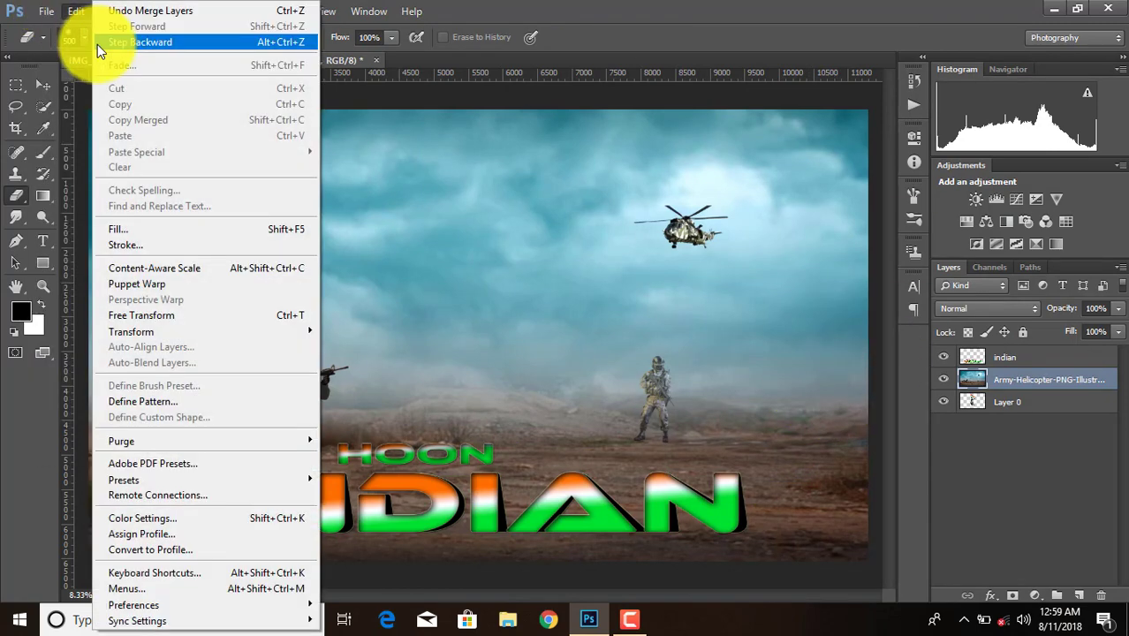
{"action": "left_click", "coordinate": [97, 44]}
{"action": "left_click", "coordinate": [1029, 392]}
{"action": "right_click", "coordinate": [1029, 387]}
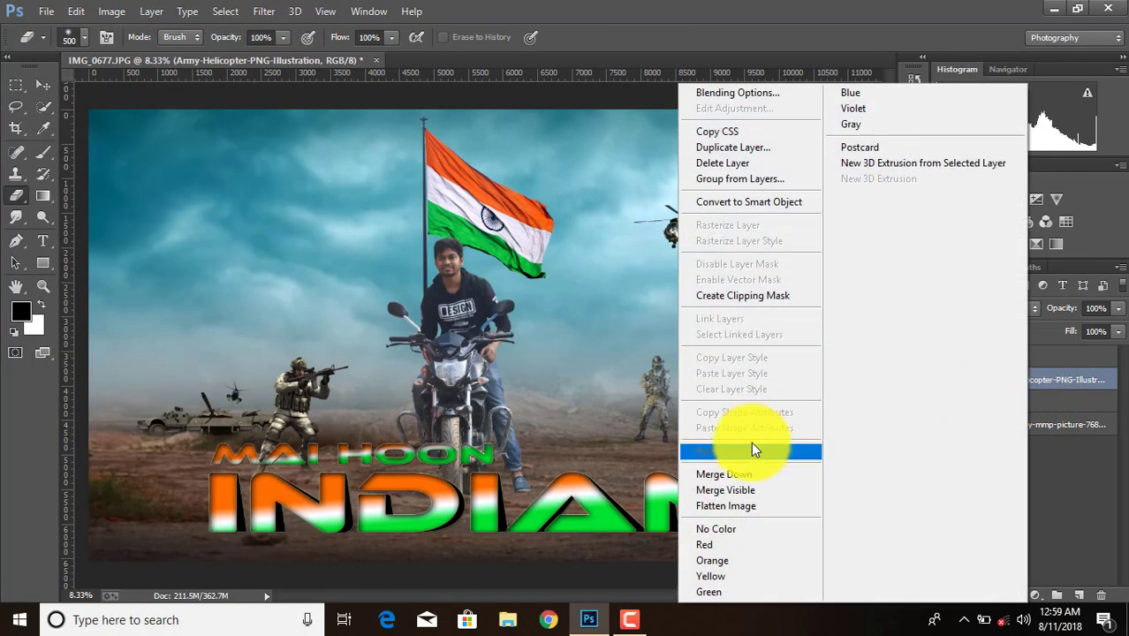
{"action": "left_click", "coordinate": [750, 491]}
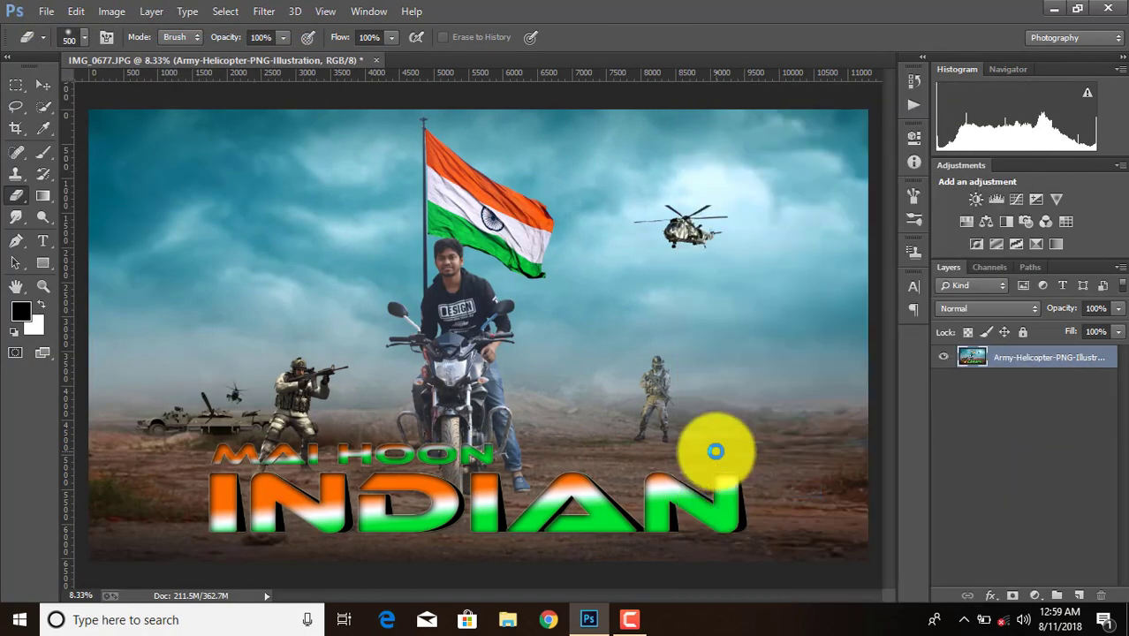
Step: Undo Merge Visible and merge the helicopter with the layers below the title
{"action": "left_click", "coordinate": [46, 11]}
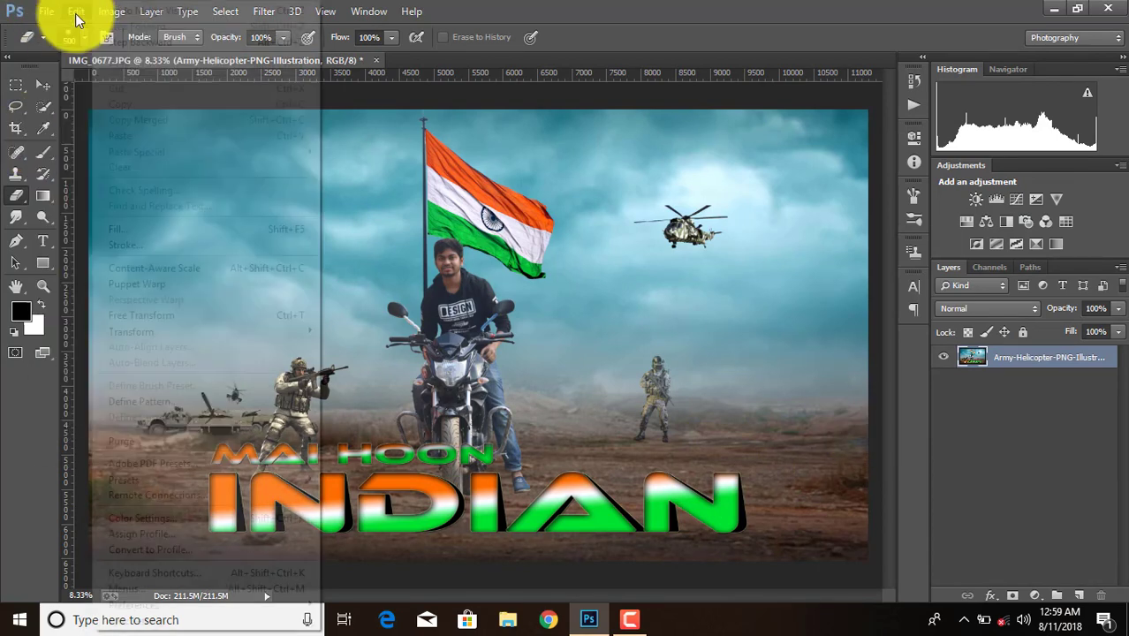
{"action": "left_click", "coordinate": [76, 10]}
{"action": "left_click", "coordinate": [118, 42]}
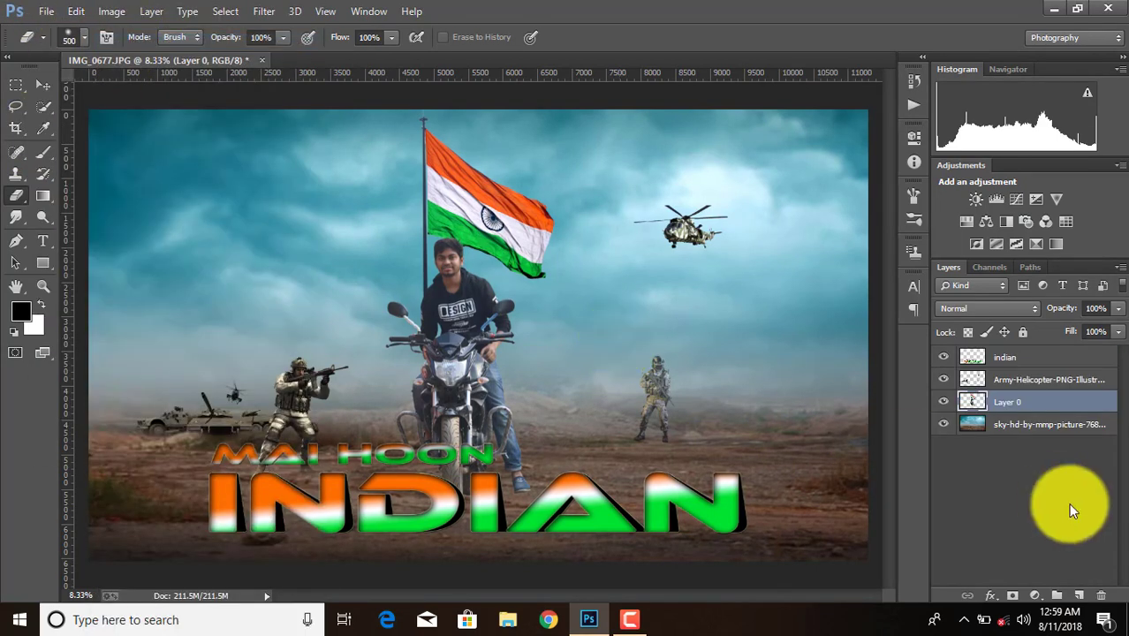
{"action": "left_click", "coordinate": [1022, 382], "text": "ctrl"}
{"action": "right_click", "coordinate": [1032, 427]}
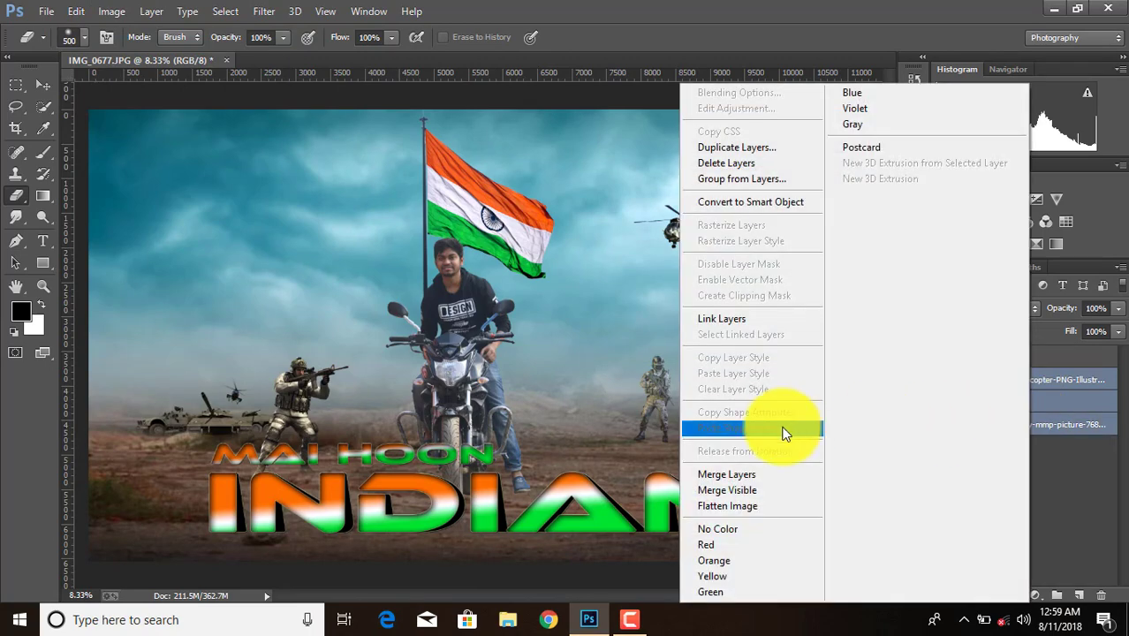
{"action": "left_click", "coordinate": [750, 471]}
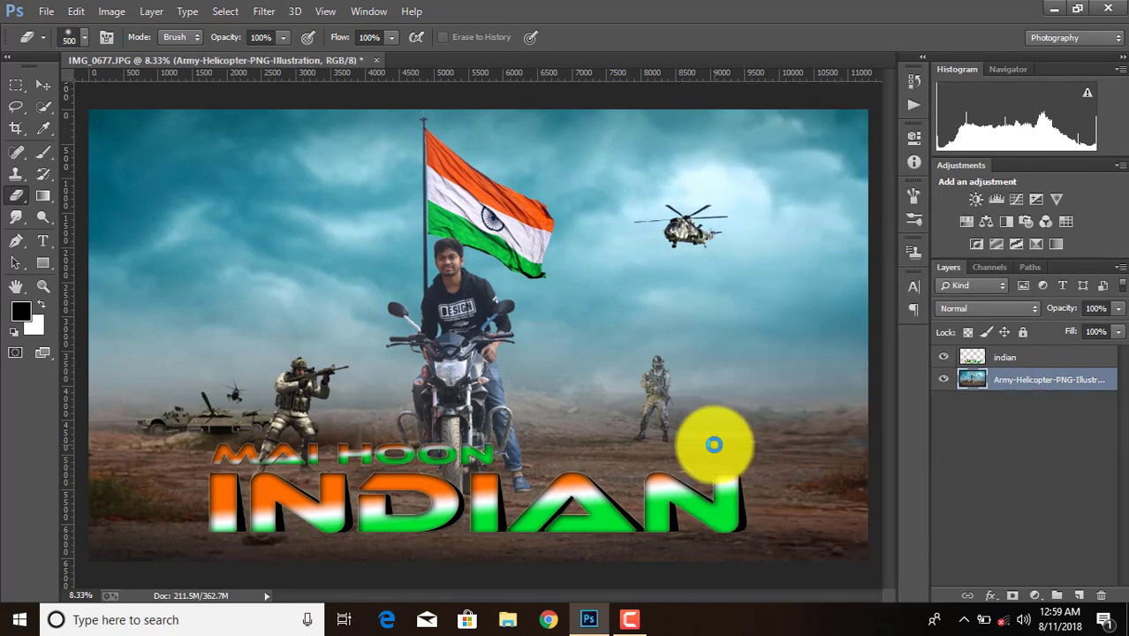
{"action": "left_click", "coordinate": [44, 10]}
Step: Undo the previous layer merge with Edit > Step Backward
{"action": "left_click", "coordinate": [101, 265]}
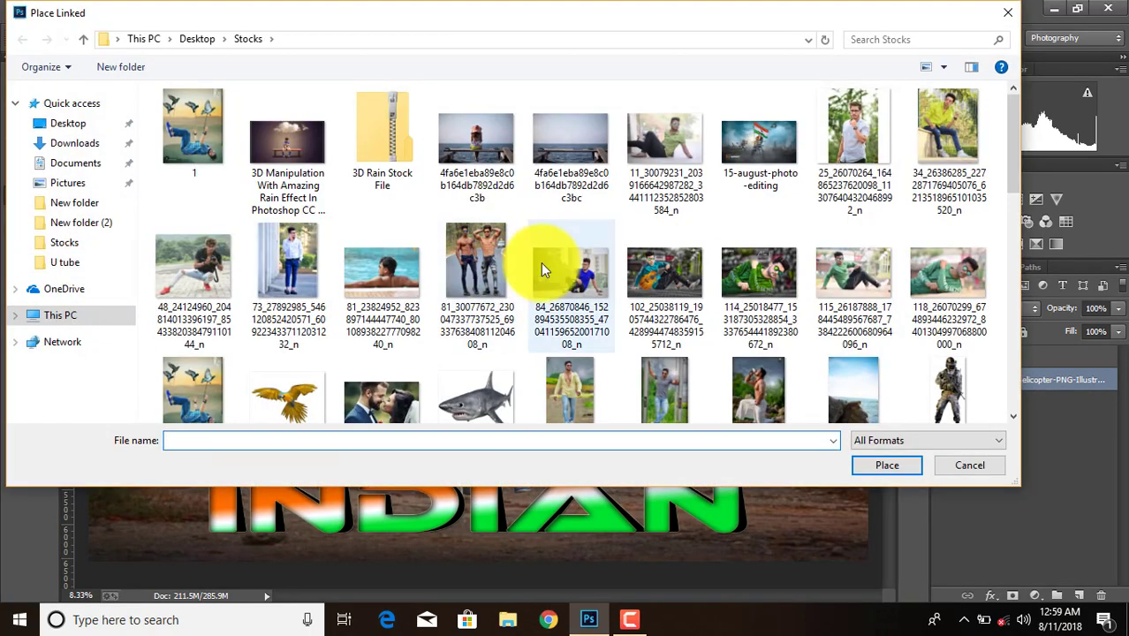
{"action": "scroll", "coordinate": [557, 259], "scroll_direction": "down", "scroll_amount": 5}
{"action": "scroll", "coordinate": [567, 259], "scroll_direction": "down", "scroll_amount": 2}
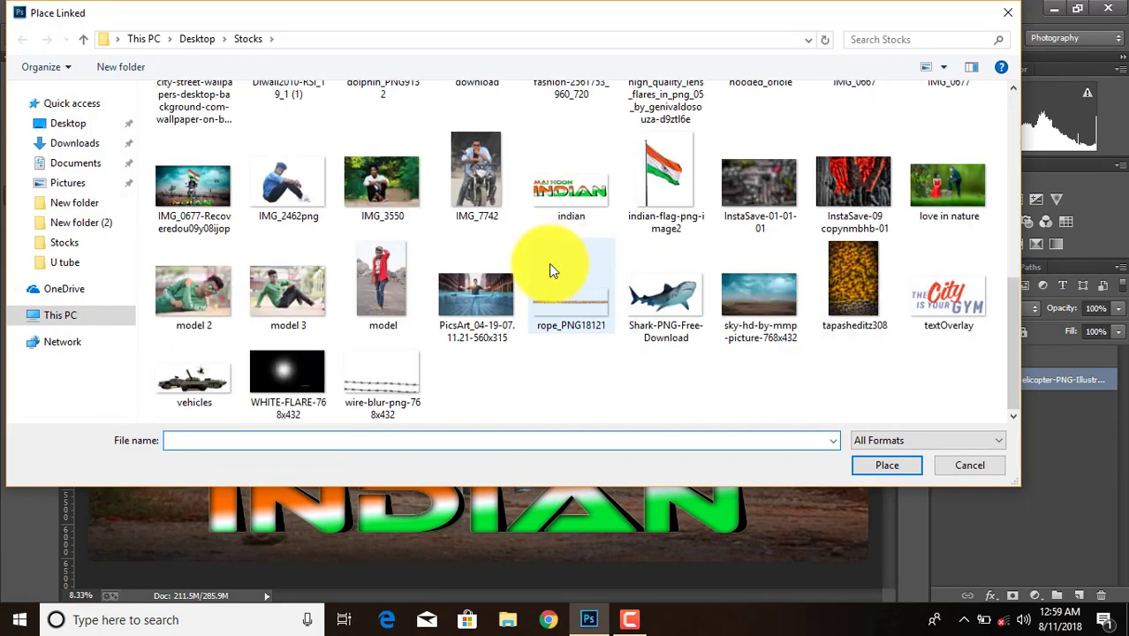
{"action": "left_click", "coordinate": [972, 466]}
{"action": "left_click", "coordinate": [60, 9]}
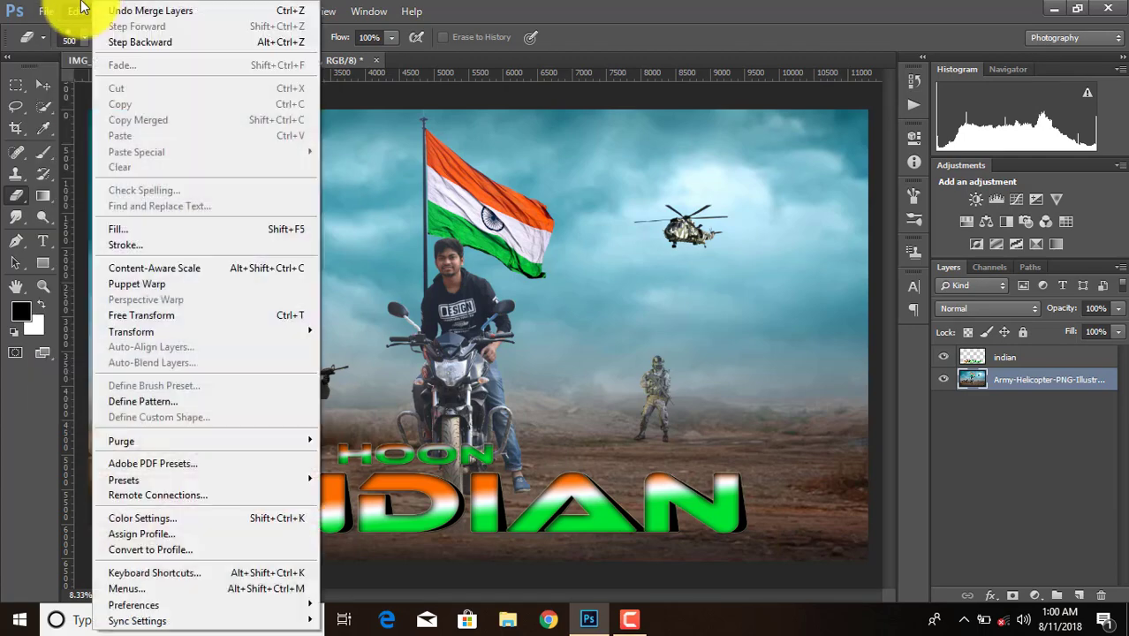
{"action": "left_click", "coordinate": [105, 41]}
Step: Place the linked WHITE-FLARE-768x432 image and position it over the rider's chest
{"action": "left_click", "coordinate": [46, 10]}
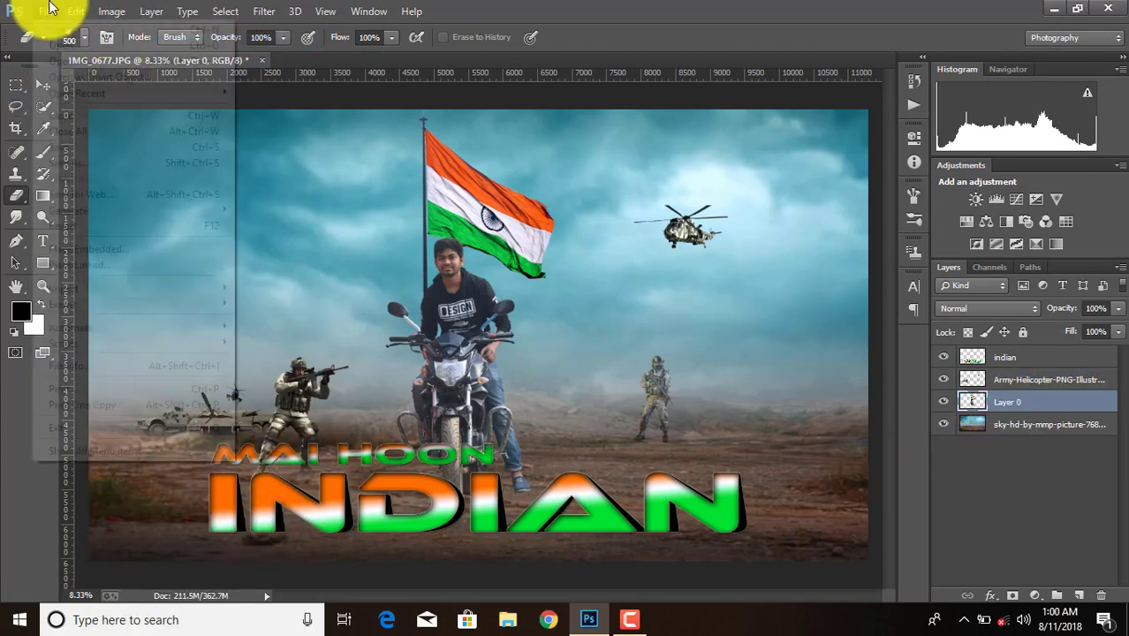
{"action": "left_click", "coordinate": [66, 266]}
{"action": "scroll", "coordinate": [561, 335], "scroll_direction": "down", "scroll_amount": 2}
{"action": "scroll", "coordinate": [561, 335], "scroll_direction": "down", "scroll_amount": 3}
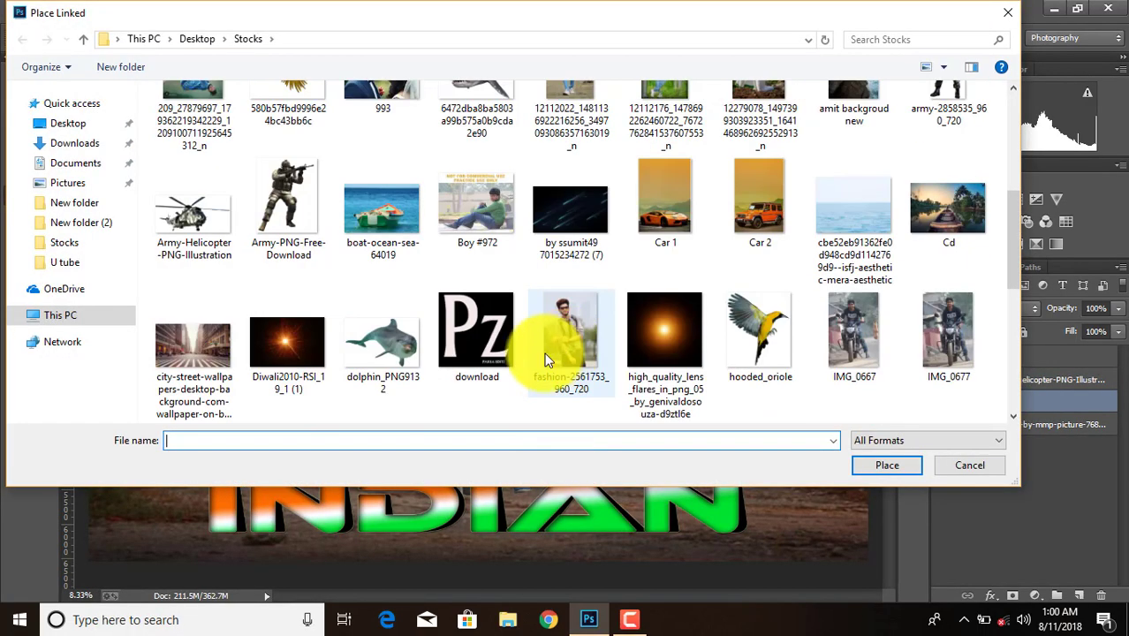
{"action": "scroll", "coordinate": [542, 366], "scroll_direction": "down", "scroll_amount": 3}
{"action": "left_click", "coordinate": [277, 381]}
{"action": "double_click", "coordinate": [278, 381]}
{"action": "mouse_move", "coordinate": [278, 381]}
{"action": "left_mouse_down"}
{"action": "mouse_move", "coordinate": [483, 332]}
{"action": "mouse_move", "coordinate": [645, 252]}
{"action": "mouse_move", "coordinate": [441, 346]}
{"action": "mouse_move", "coordinate": [262, 488]}
{"action": "left_mouse_up"}
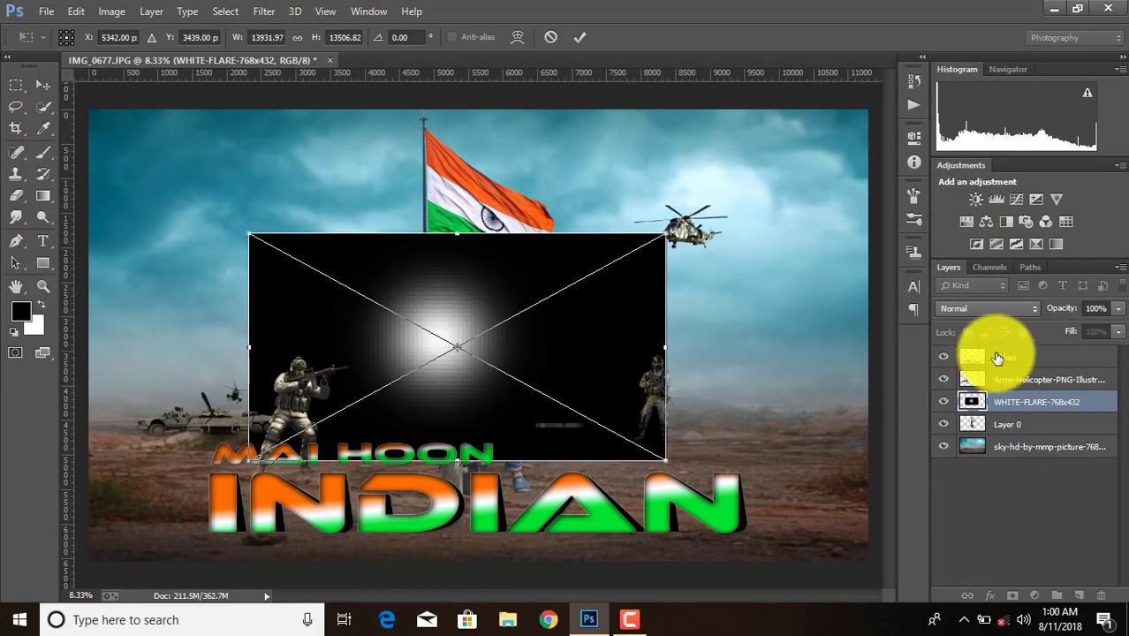
Step: Blend the flare in Screen mode and move its layer beneath Layer 0
{"action": "left_click", "coordinate": [951, 314]}
{"action": "left_click", "coordinate": [957, 144]}
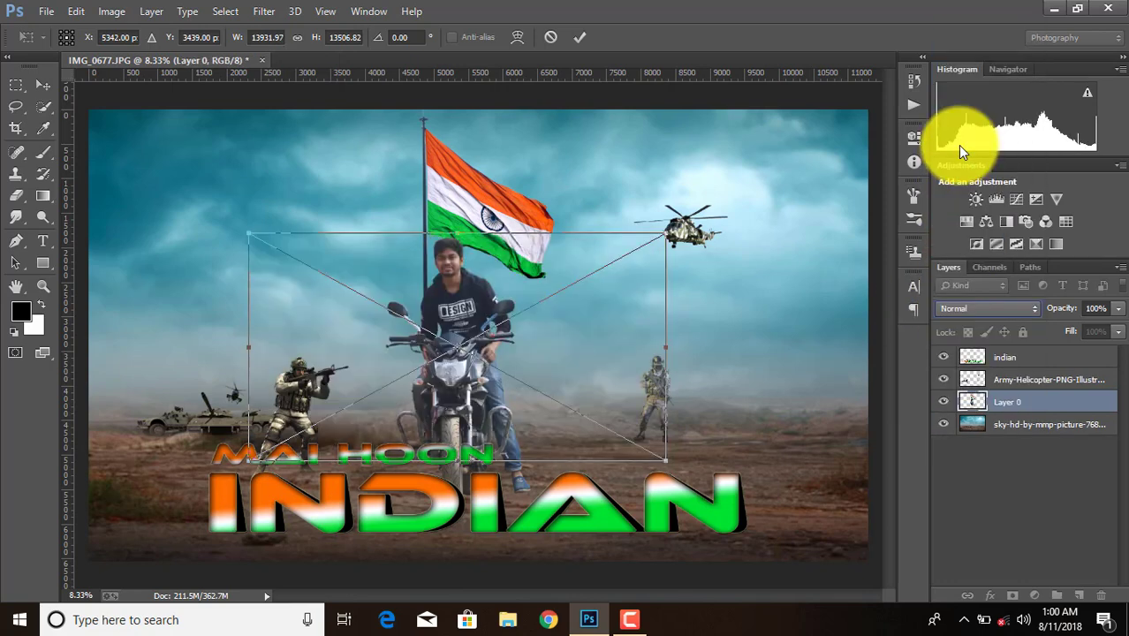
{"action": "left_click", "coordinate": [580, 38]}
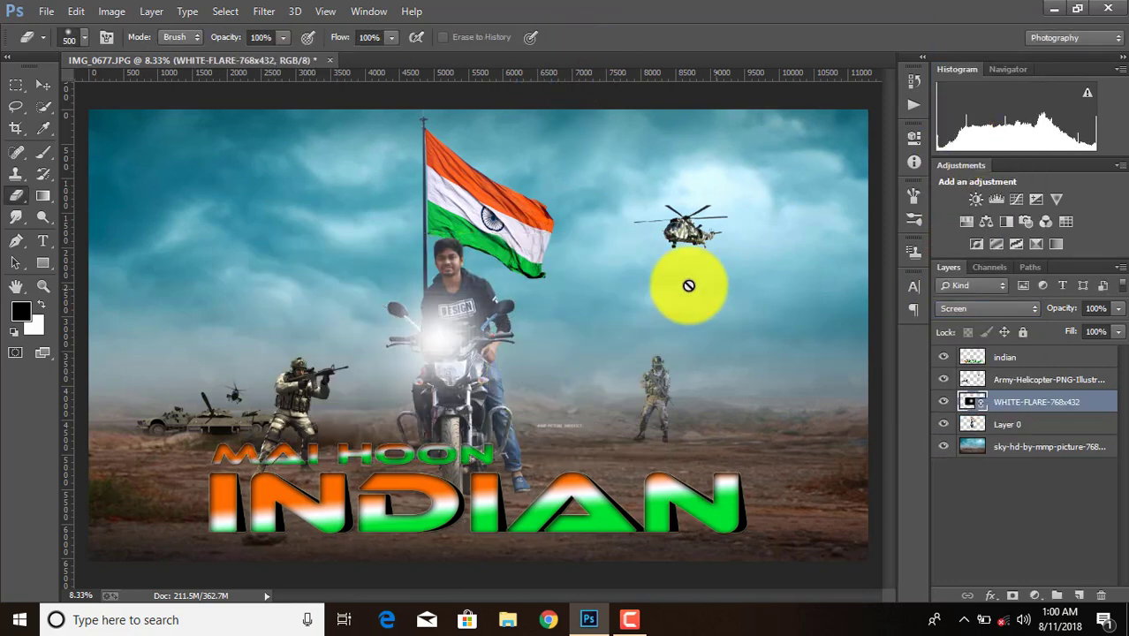
{"action": "right_click", "coordinate": [1043, 402]}
{"action": "left_click", "coordinate": [721, 309]}
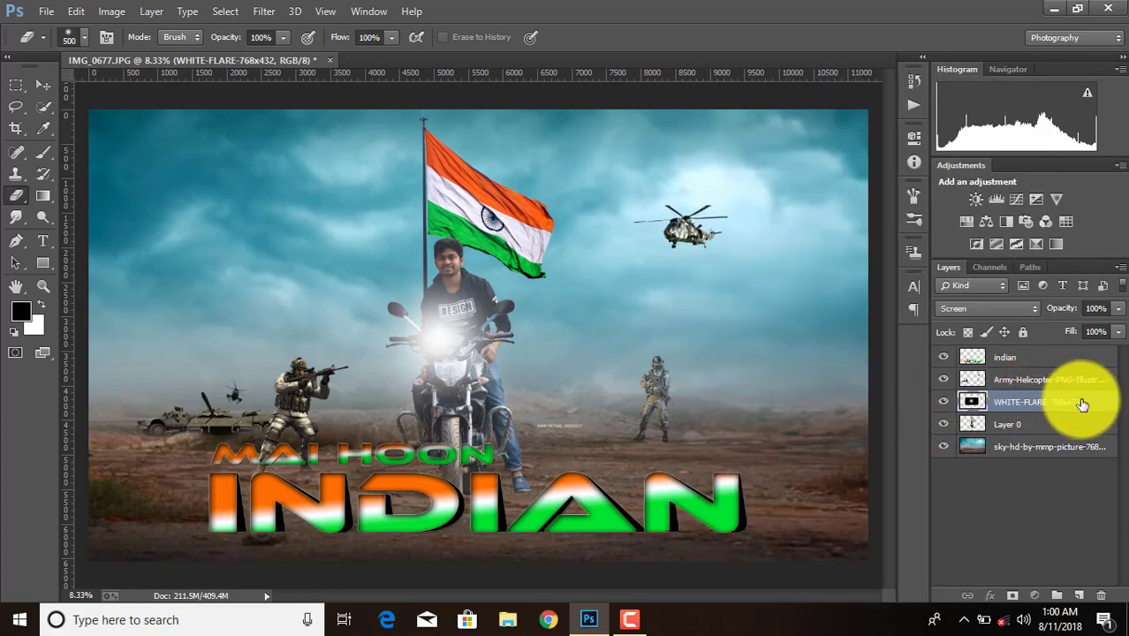
{"action": "left_click_drag", "start_coordinate": [1082, 403], "coordinate": [1084, 429]}
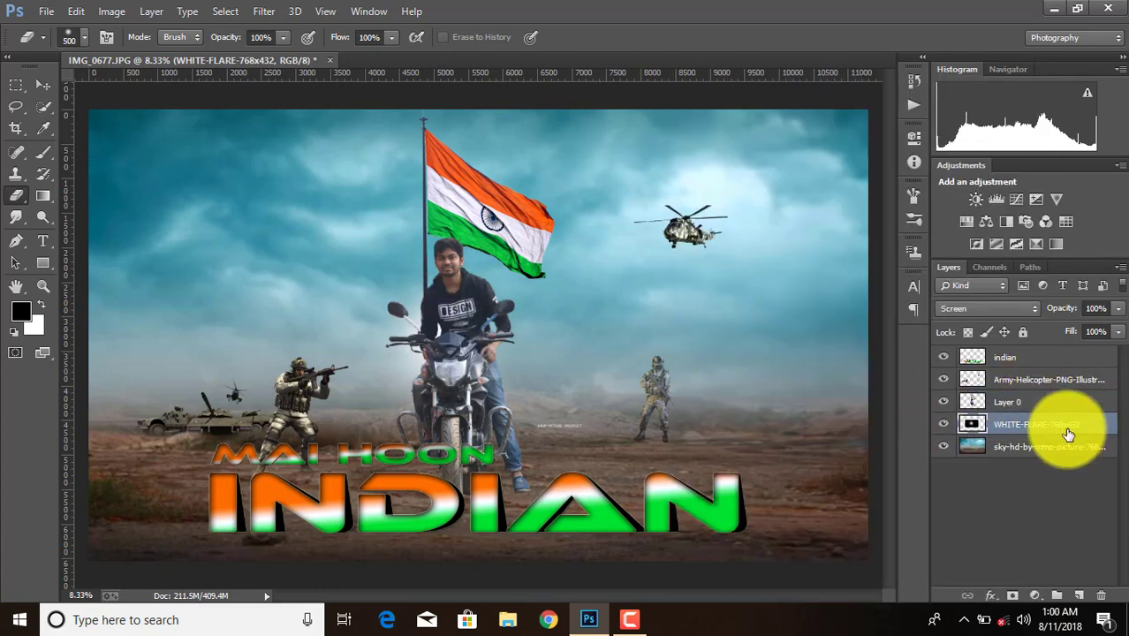
Step: Scale the flare up to stretch across the whole canvas and commit the transform
{"action": "left_click_drag", "start_coordinate": [668, 239], "coordinate": [845, 137]}
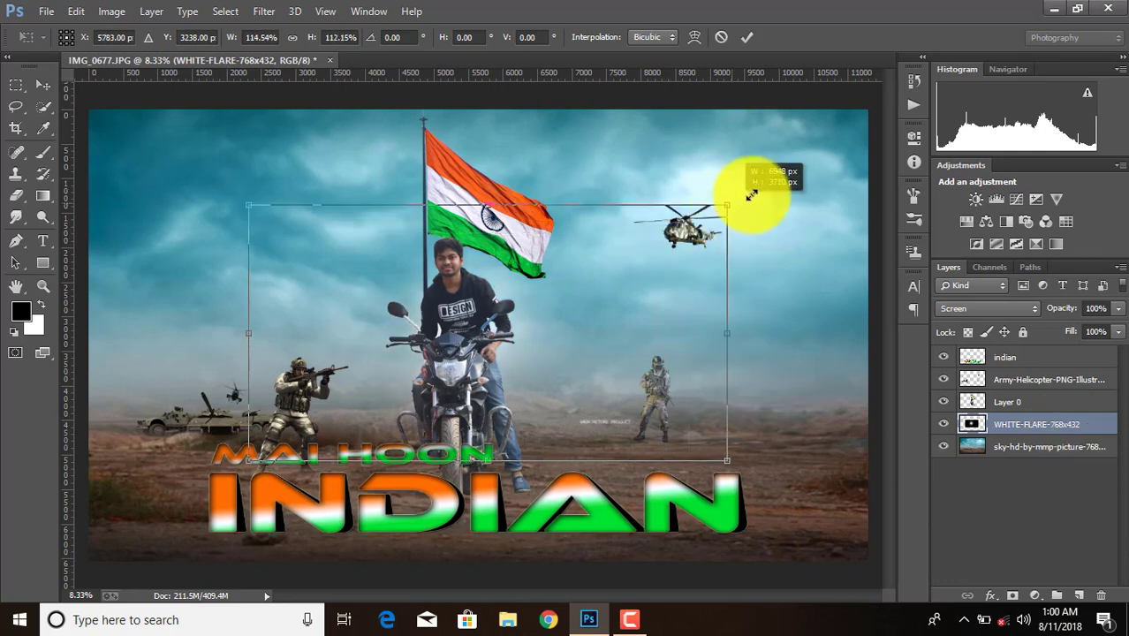
{"action": "left_click_drag", "start_coordinate": [248, 136], "coordinate": [116, 53]}
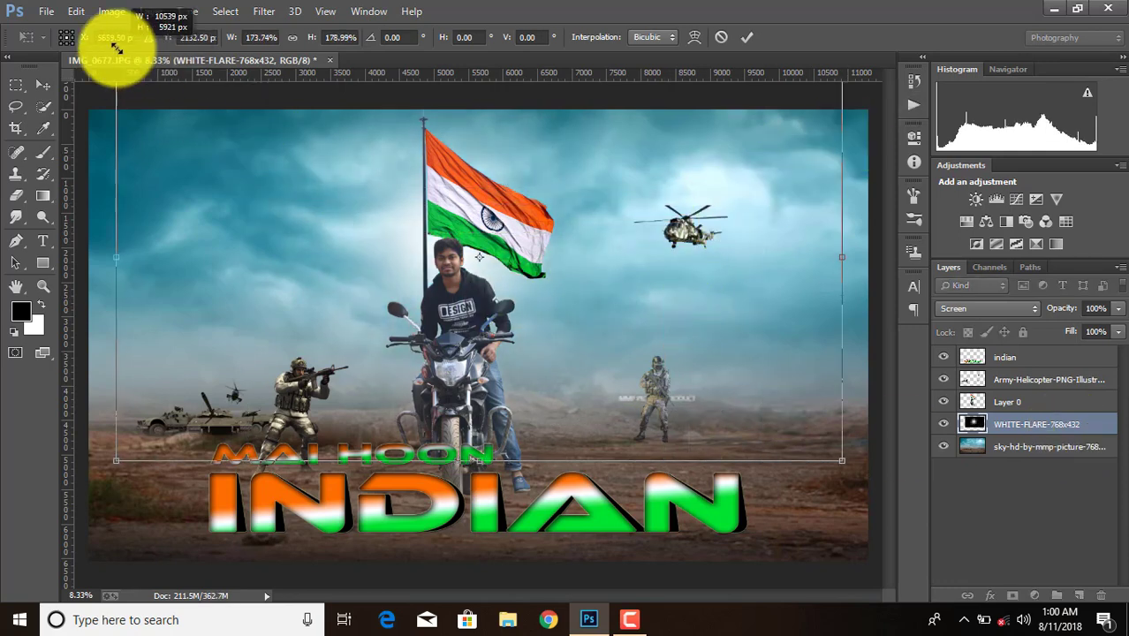
{"action": "left_click_drag", "start_coordinate": [841, 461], "coordinate": [885, 586]}
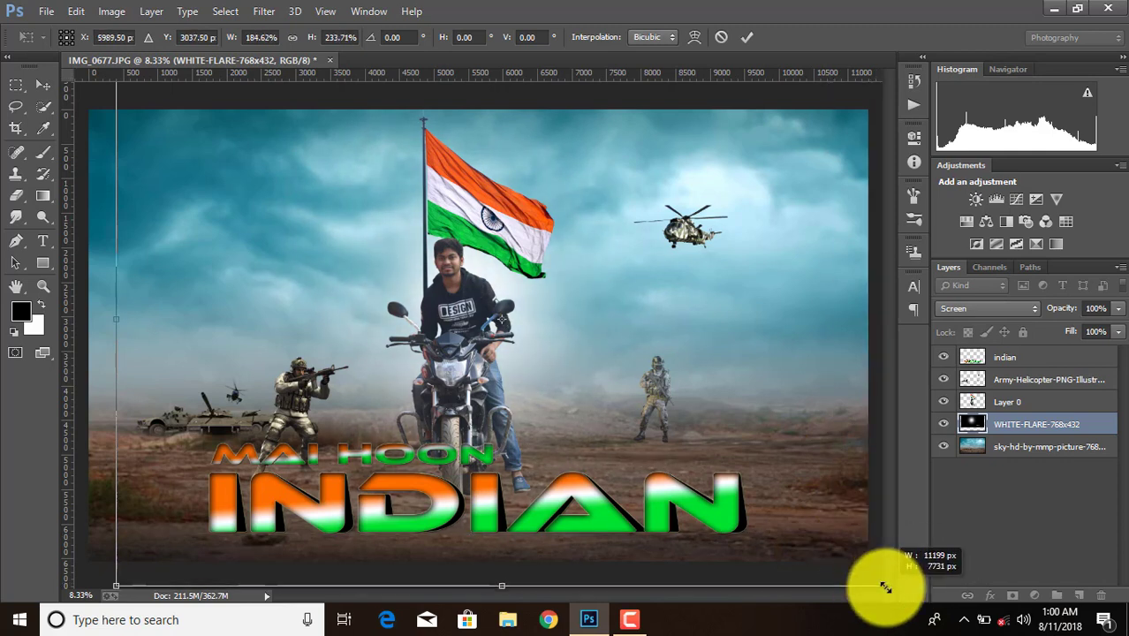
{"action": "left_click_drag", "start_coordinate": [117, 587], "coordinate": [86, 562]}
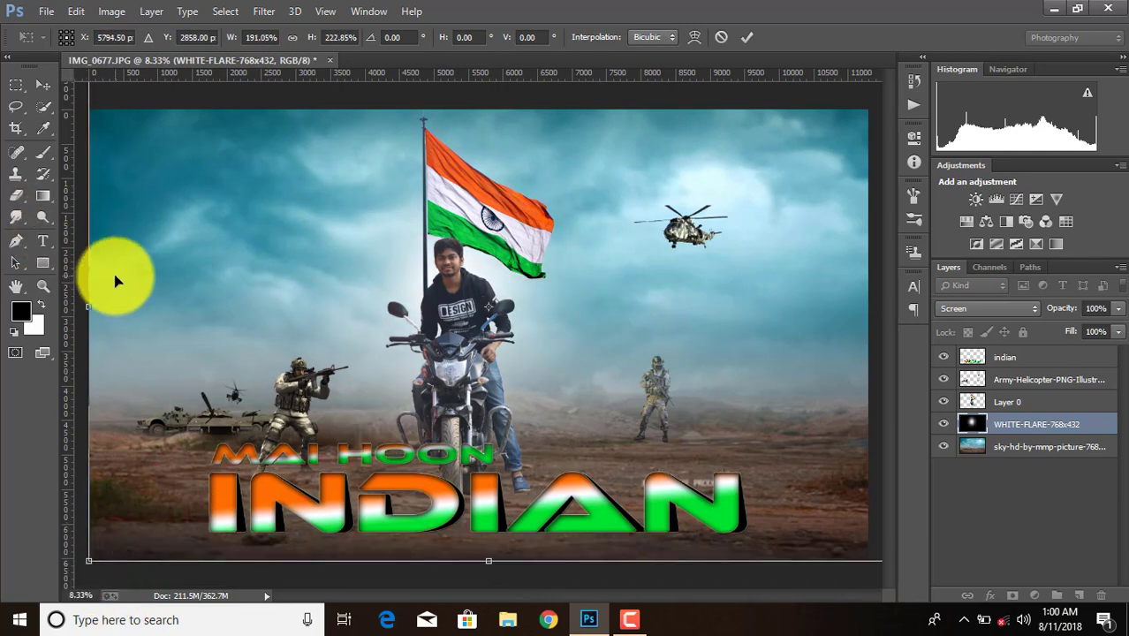
{"action": "key", "text": "ctrl+minus"}
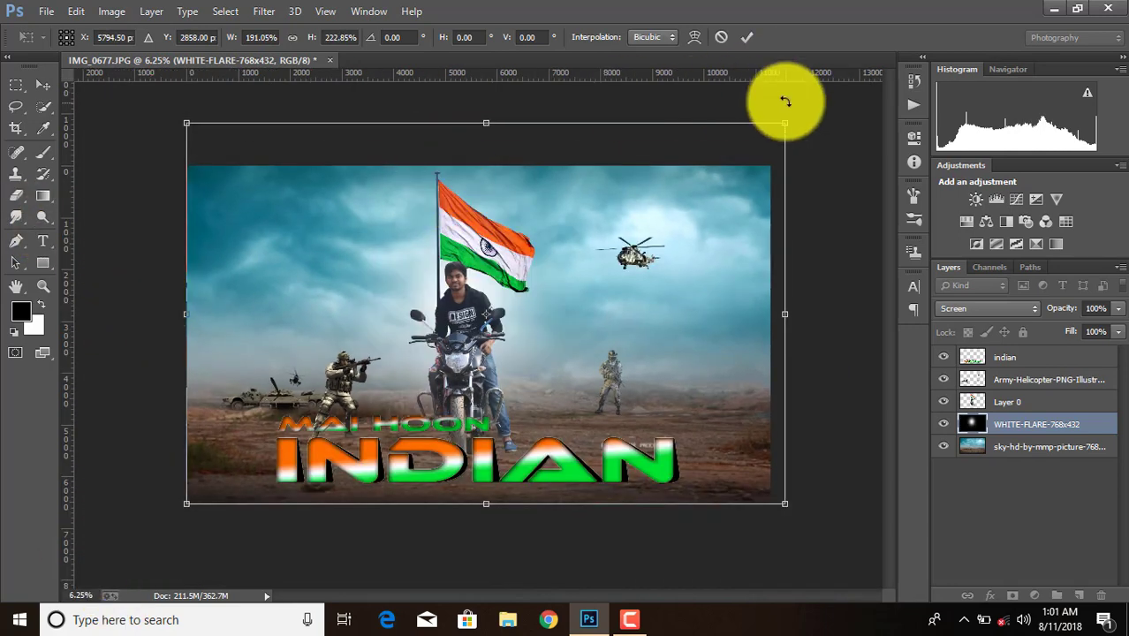
{"action": "left_click_drag", "start_coordinate": [784, 123], "coordinate": [828, 98]}
{"action": "left_click_drag", "start_coordinate": [630, 199], "coordinate": [620, 198]}
{"action": "left_click_drag", "start_coordinate": [165, 95], "coordinate": [166, 95]}
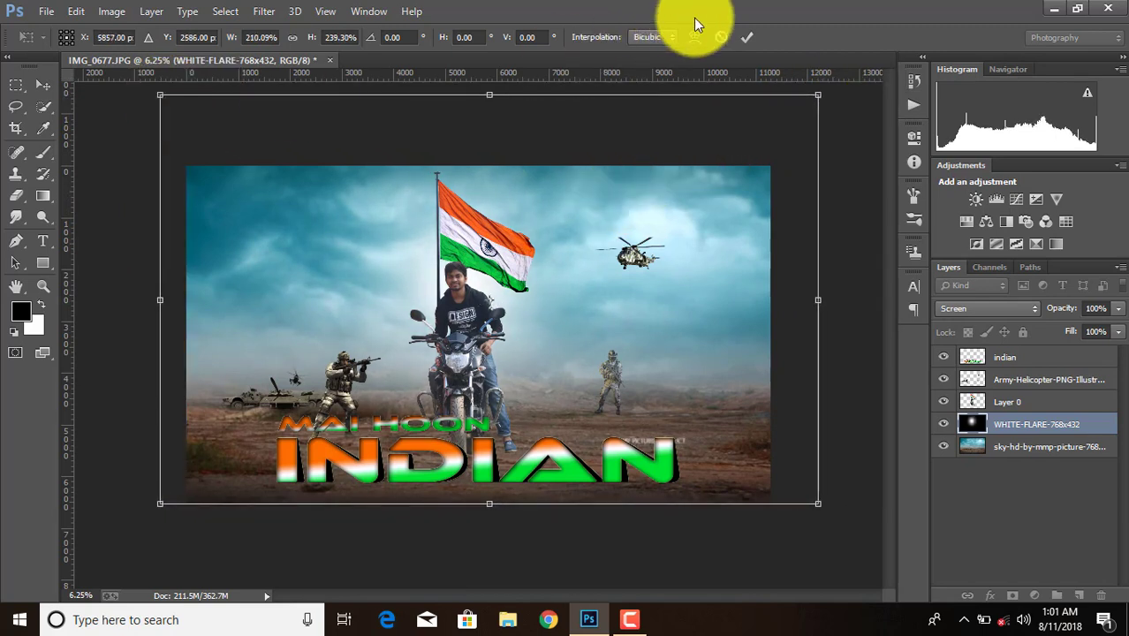
{"action": "key", "text": "Return"}
{"action": "key", "text": "e"}
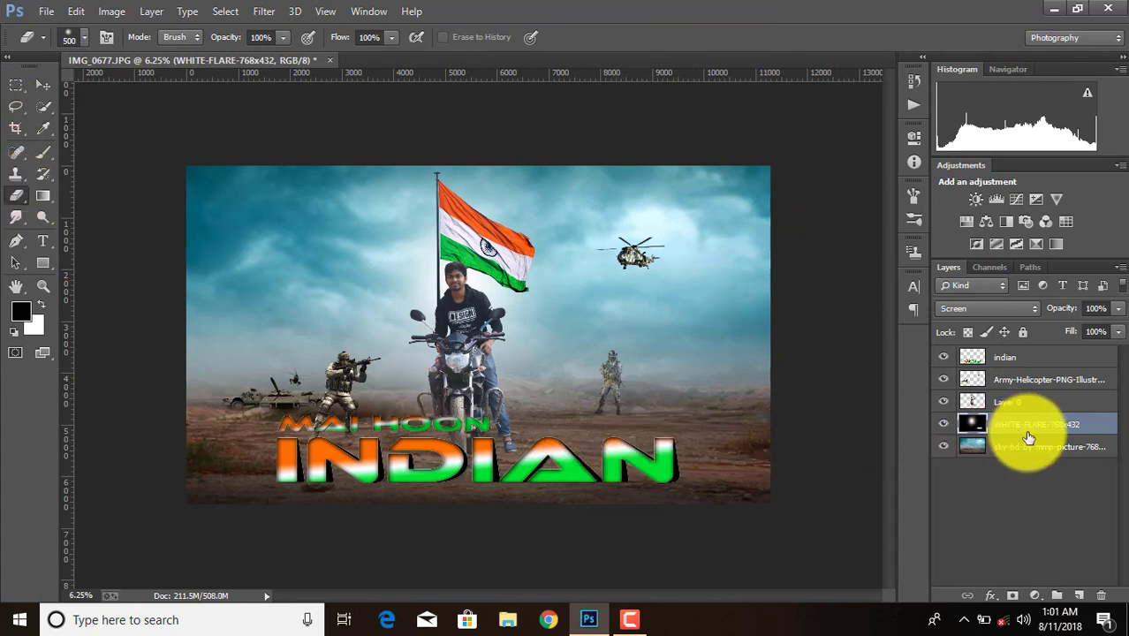
Step: Place the linked wire-blur-png image and stretch it across the whole poster
{"action": "left_click", "coordinate": [46, 11]}
{"action": "left_click", "coordinate": [90, 265]}
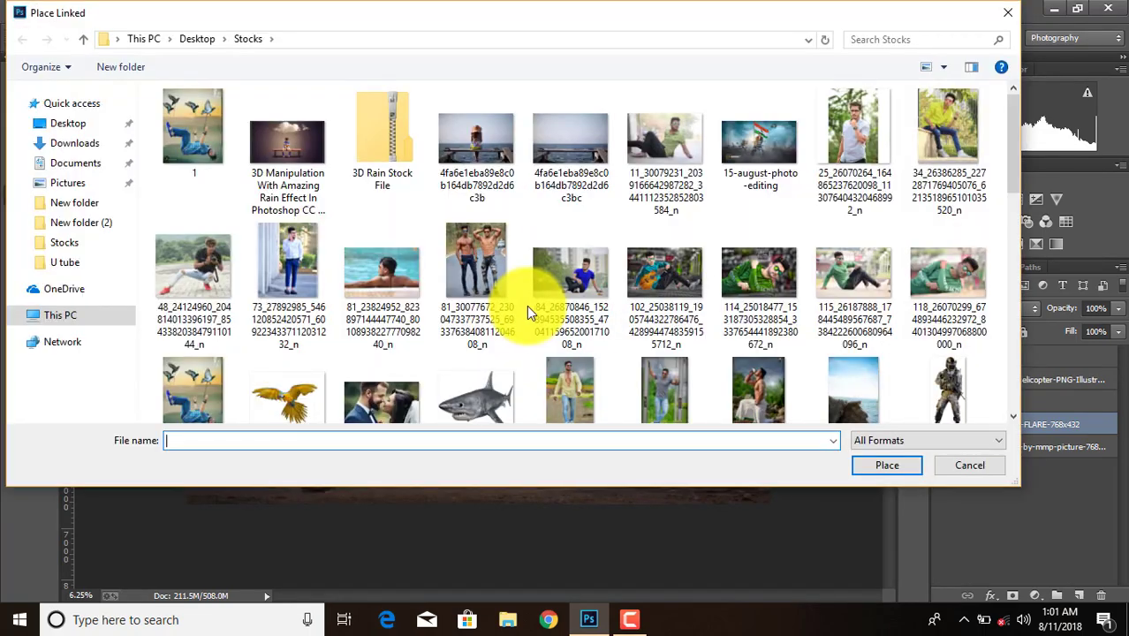
{"action": "scroll", "coordinate": [528, 300], "scroll_direction": "down", "scroll_amount": 5}
{"action": "scroll", "coordinate": [529, 301], "scroll_direction": "down", "scroll_amount": 5}
{"action": "double_click", "coordinate": [381, 379]}
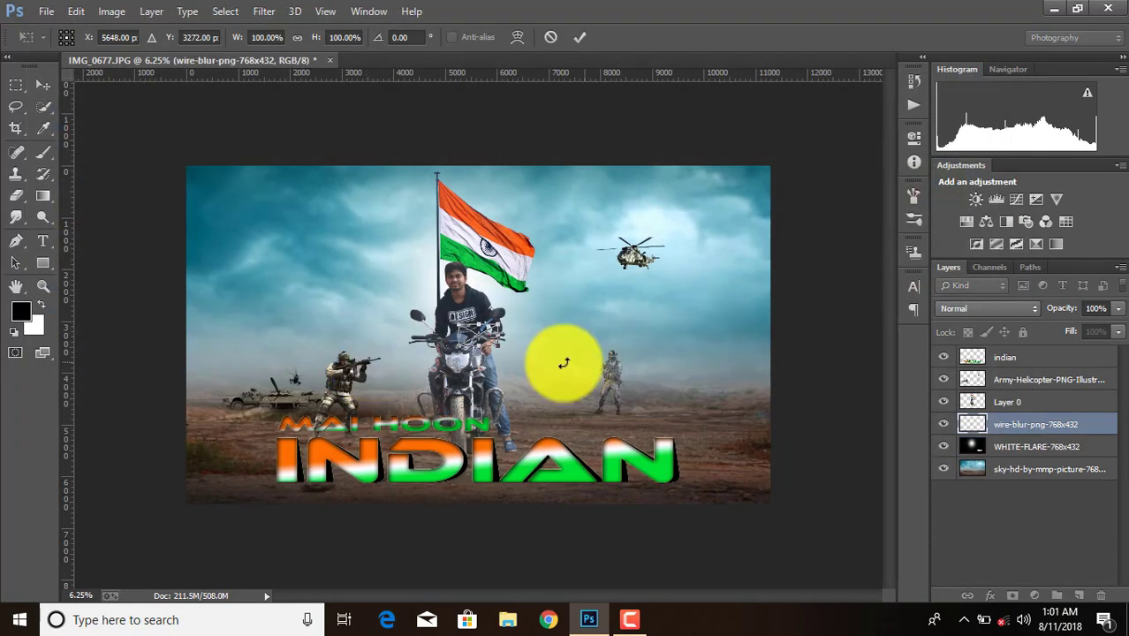
{"action": "mouse_move", "coordinate": [496, 320]}
{"action": "left_mouse_down"}
{"action": "mouse_move", "coordinate": [570, 302]}
{"action": "mouse_move", "coordinate": [789, 161]}
{"action": "left_mouse_up"}
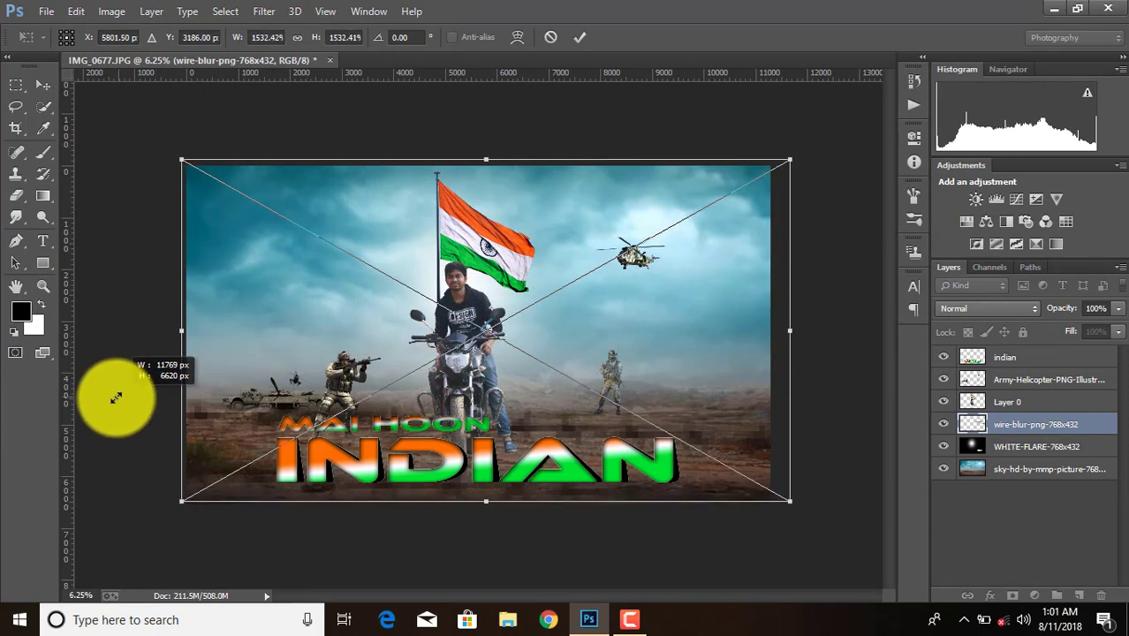
{"action": "left_click_drag", "start_coordinate": [457, 351], "coordinate": [128, 393]}
{"action": "left_click", "coordinate": [579, 40]}
Step: Move the barbed-wire layer to the top of the stack and shift it upward
{"action": "key", "text": "e"}
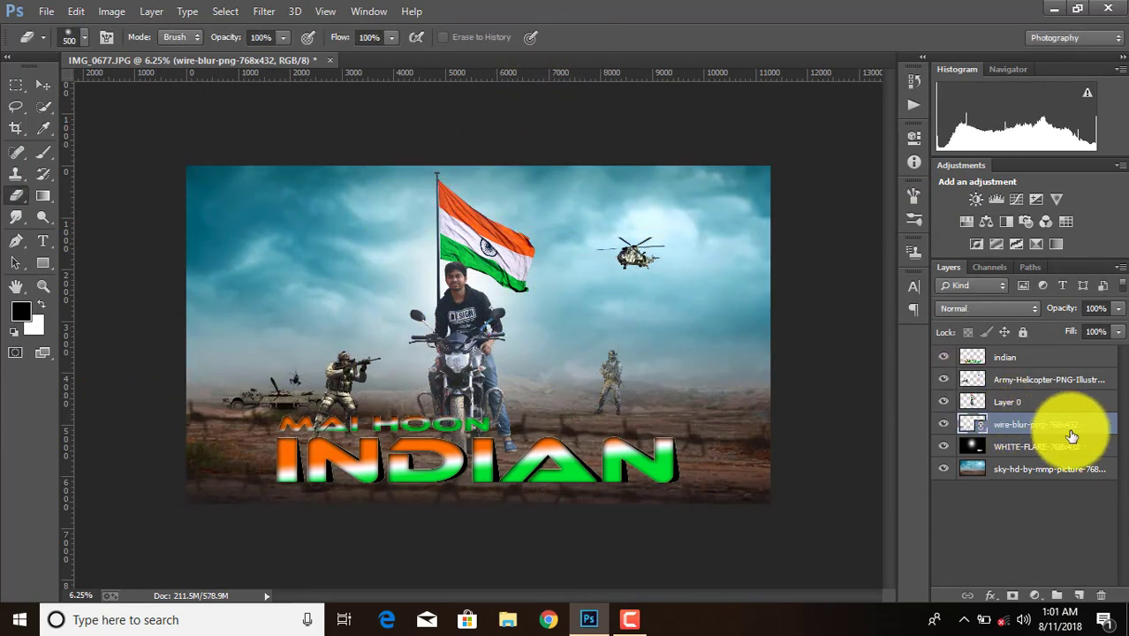
{"action": "left_click_drag", "start_coordinate": [1071, 426], "coordinate": [1033, 362]}
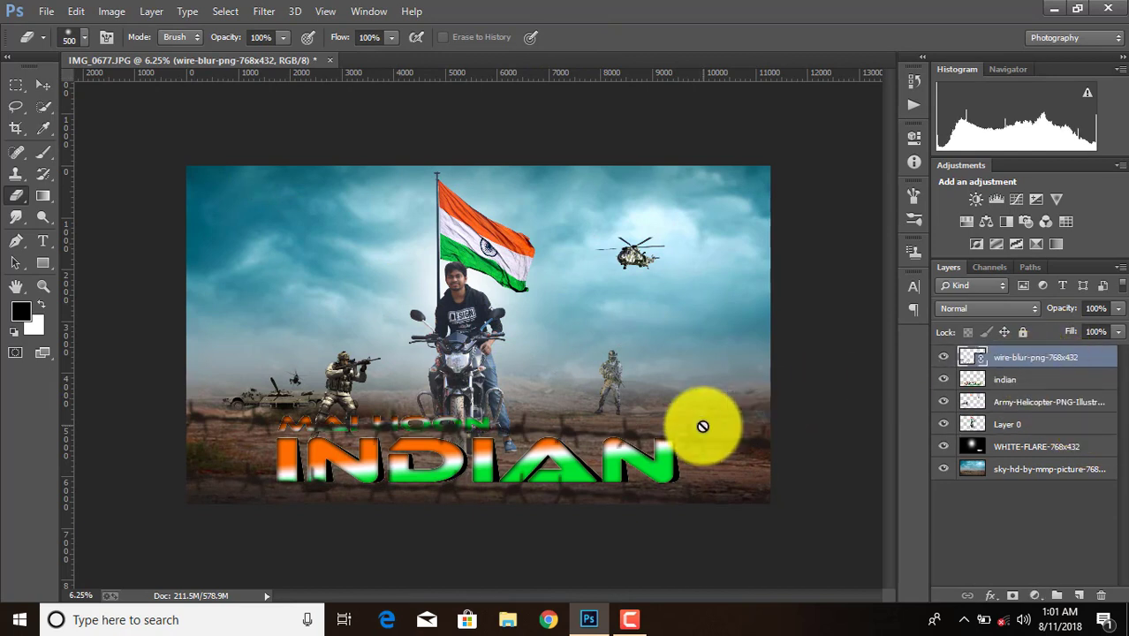
{"action": "key", "text": "ctrl+t"}
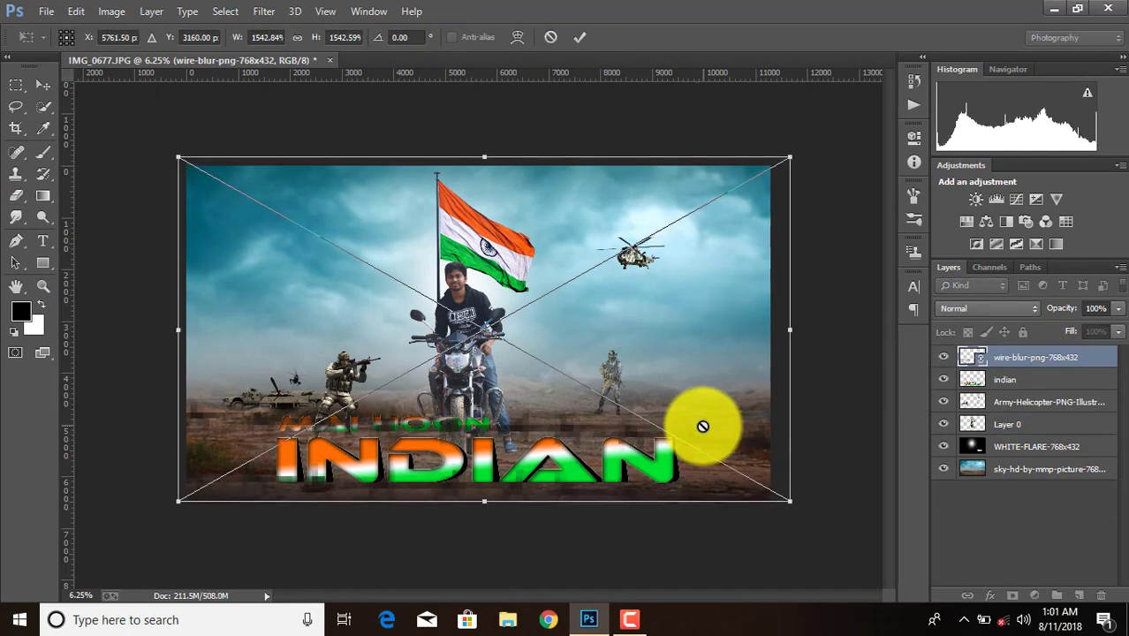
{"action": "left_click", "coordinate": [579, 38]}
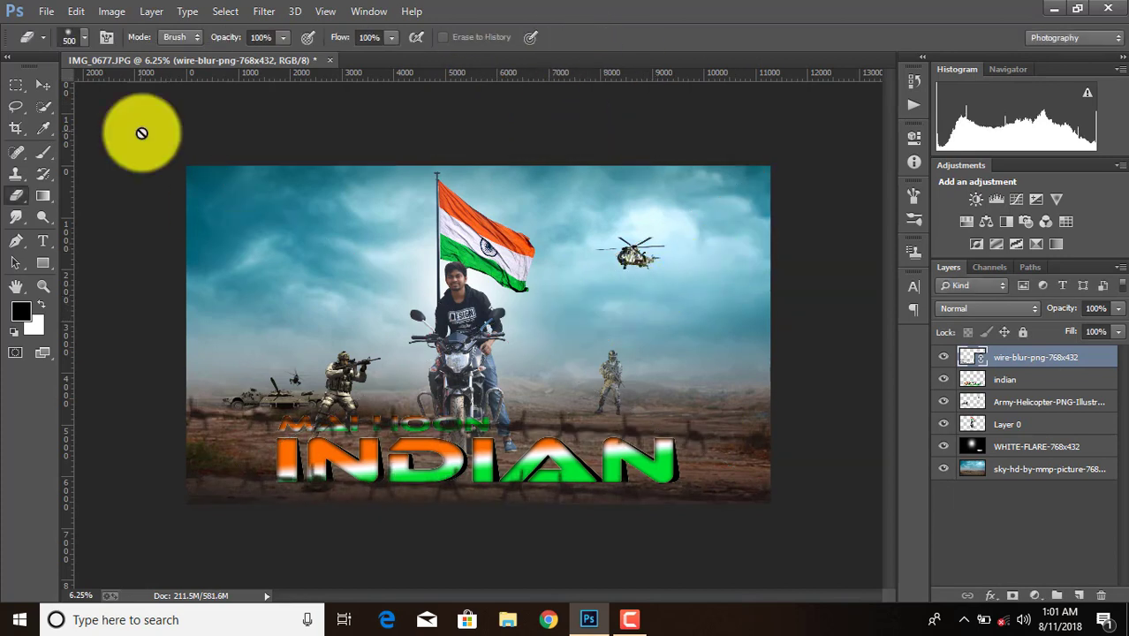
{"action": "left_click", "coordinate": [43, 84]}
{"action": "left_click_drag", "start_coordinate": [511, 510], "coordinate": [512, 460]}
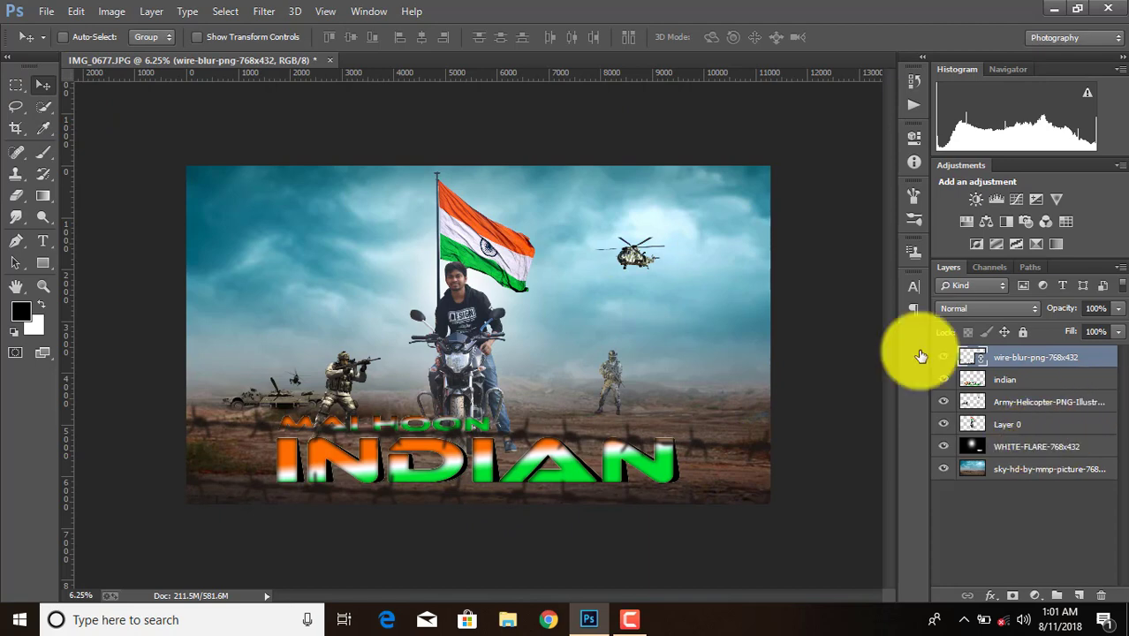
Step: Place the fog image above the helicopter layer, enlarged well past the canvas edges
{"action": "left_click", "coordinate": [1026, 389]}
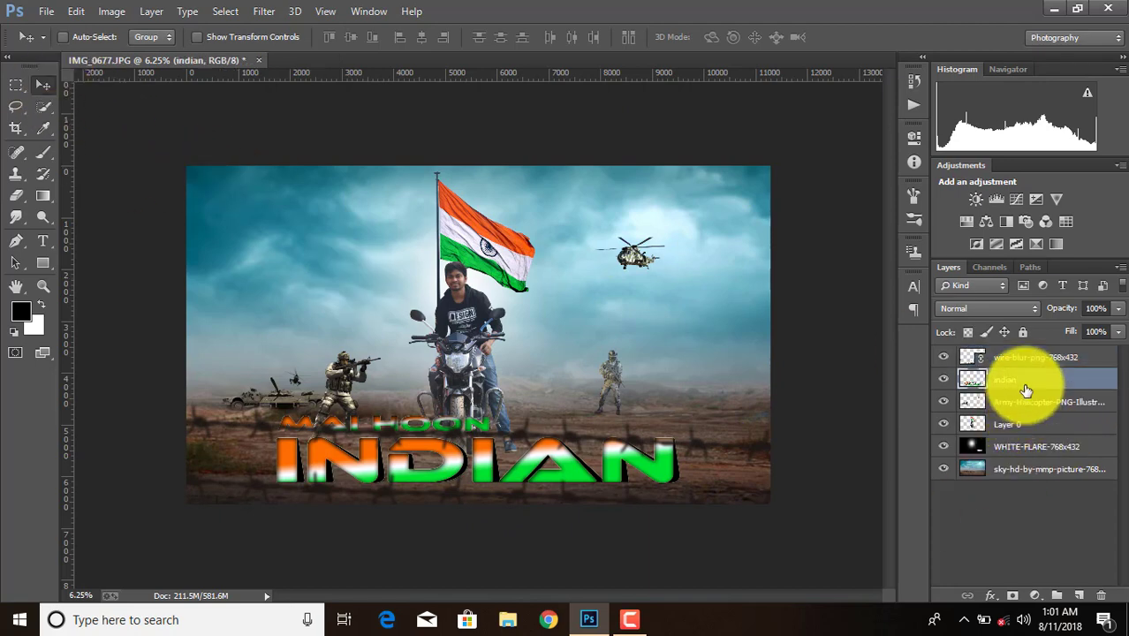
{"action": "left_click", "coordinate": [1029, 411]}
{"action": "left_click", "coordinate": [46, 11]}
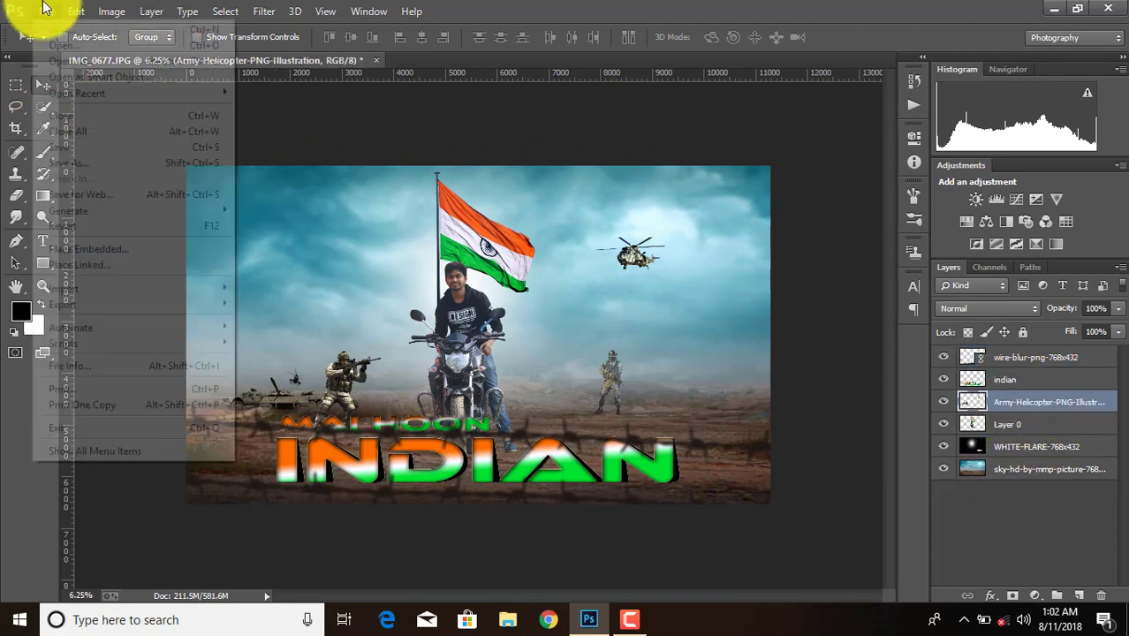
{"action": "left_click", "coordinate": [103, 265]}
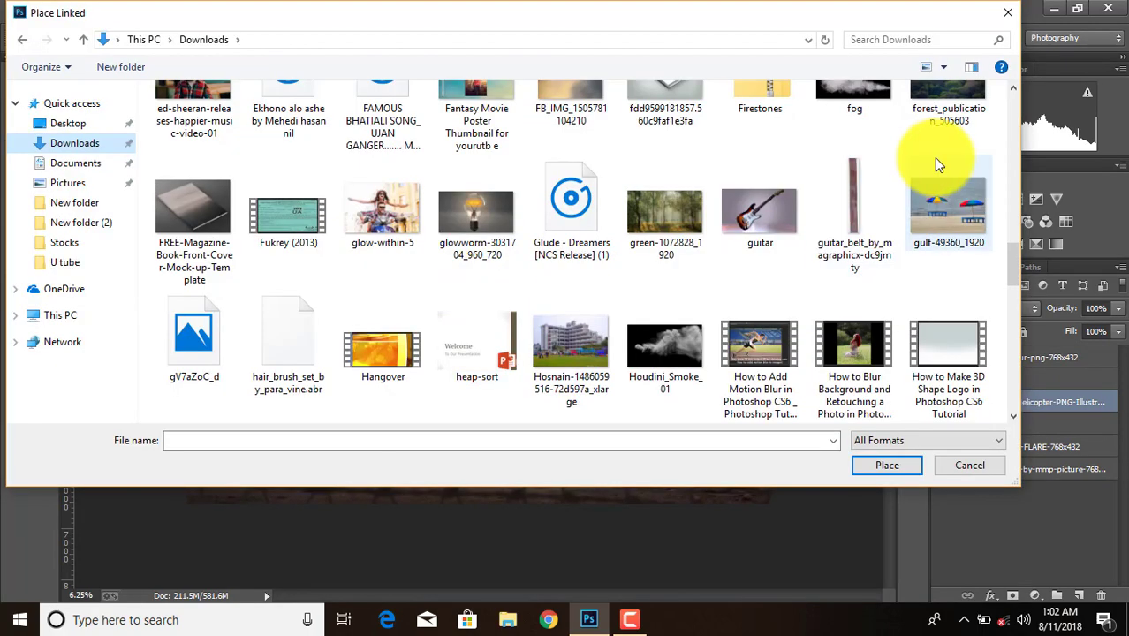
{"action": "double_click", "coordinate": [852, 160]}
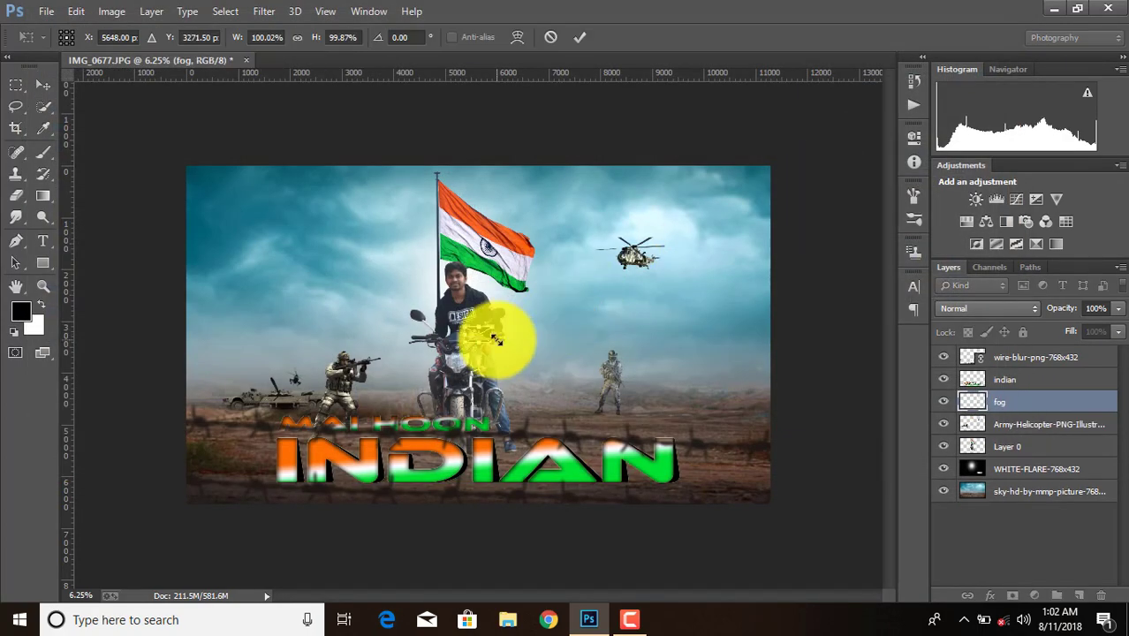
{"action": "left_click_drag", "start_coordinate": [497, 341], "coordinate": [655, 440]}
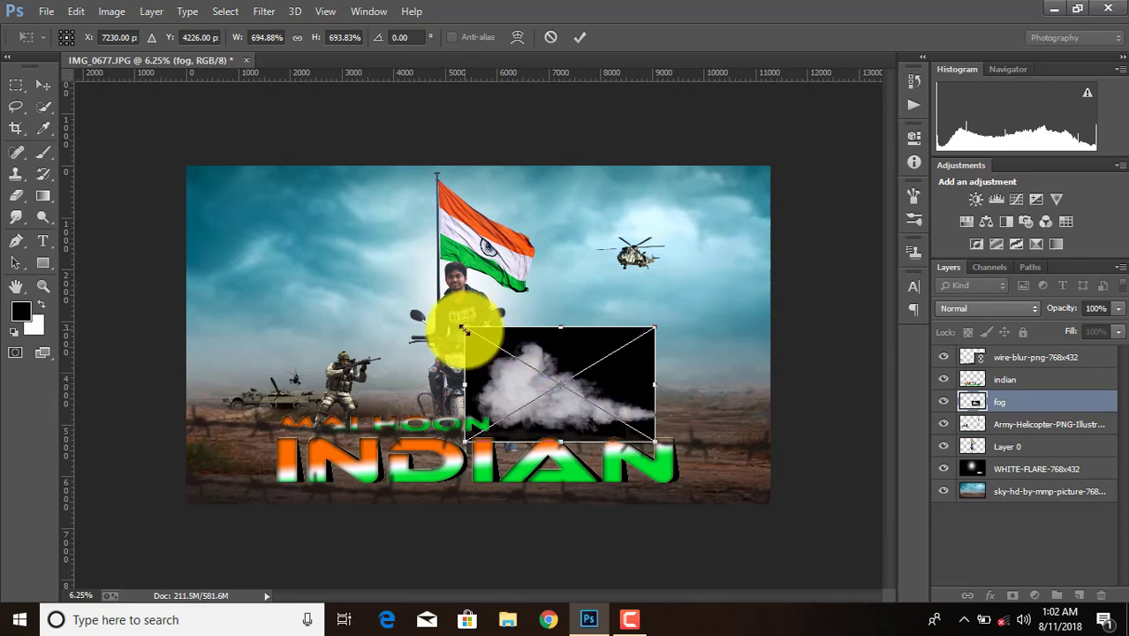
{"action": "left_click_drag", "start_coordinate": [457, 323], "coordinate": [169, 144]}
{"action": "left_click_drag", "start_coordinate": [655, 439], "coordinate": [979, 586]}
{"action": "left_click", "coordinate": [579, 37]}
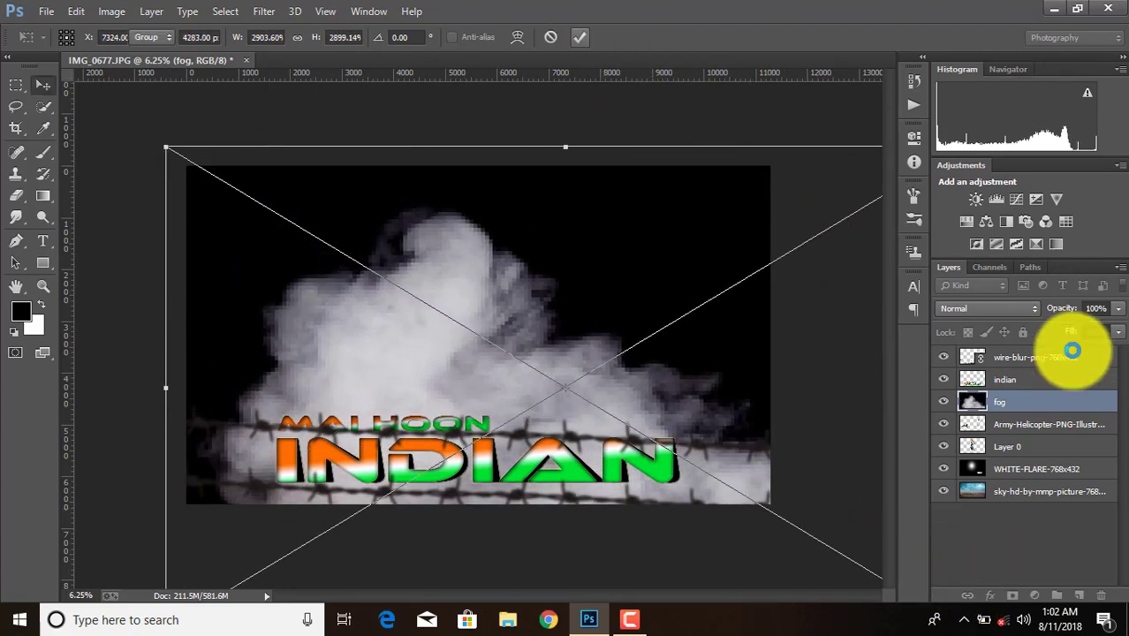
Step: Blend the fog in Screen mode, shift it up-left, and set opacity to 42%
{"action": "left_click", "coordinate": [998, 311]}
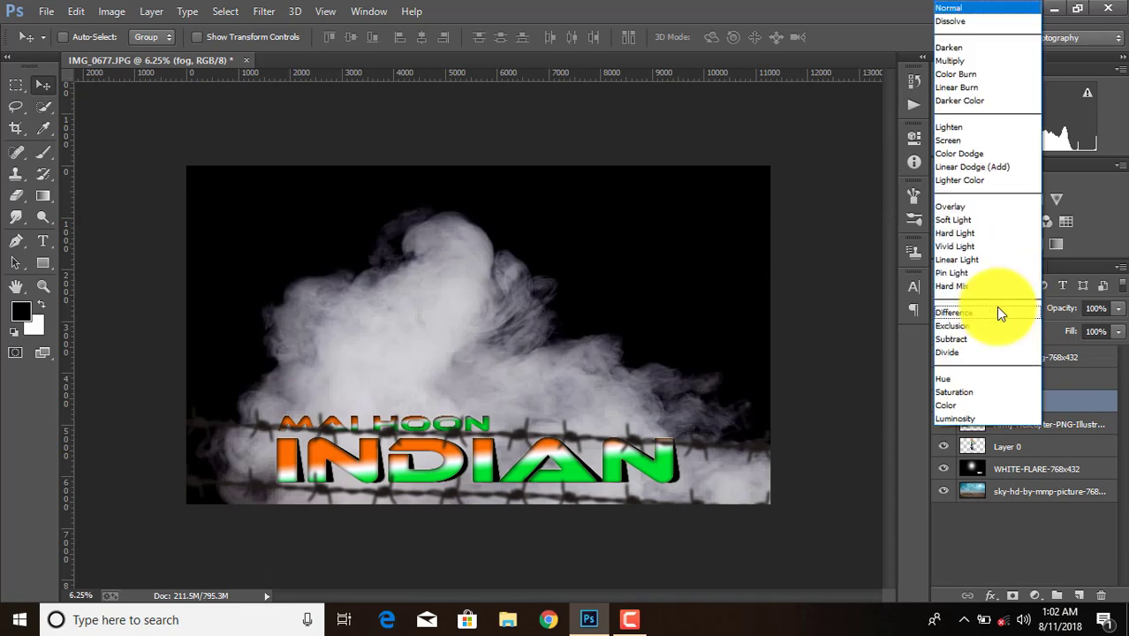
{"action": "left_click", "coordinate": [955, 154]}
{"action": "mouse_move", "coordinate": [548, 355]}
{"action": "left_mouse_down"}
{"action": "mouse_move", "coordinate": [535, 333]}
{"action": "mouse_move", "coordinate": [499, 319]}
{"action": "left_mouse_up"}
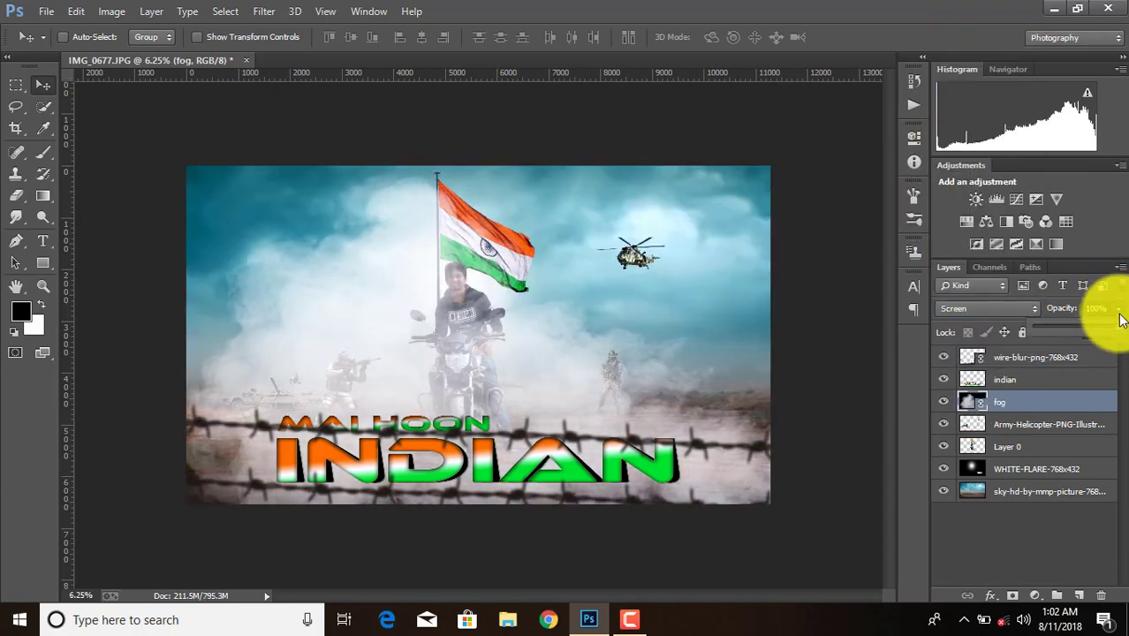
{"action": "left_click_drag", "start_coordinate": [1111, 334], "coordinate": [1068, 333]}
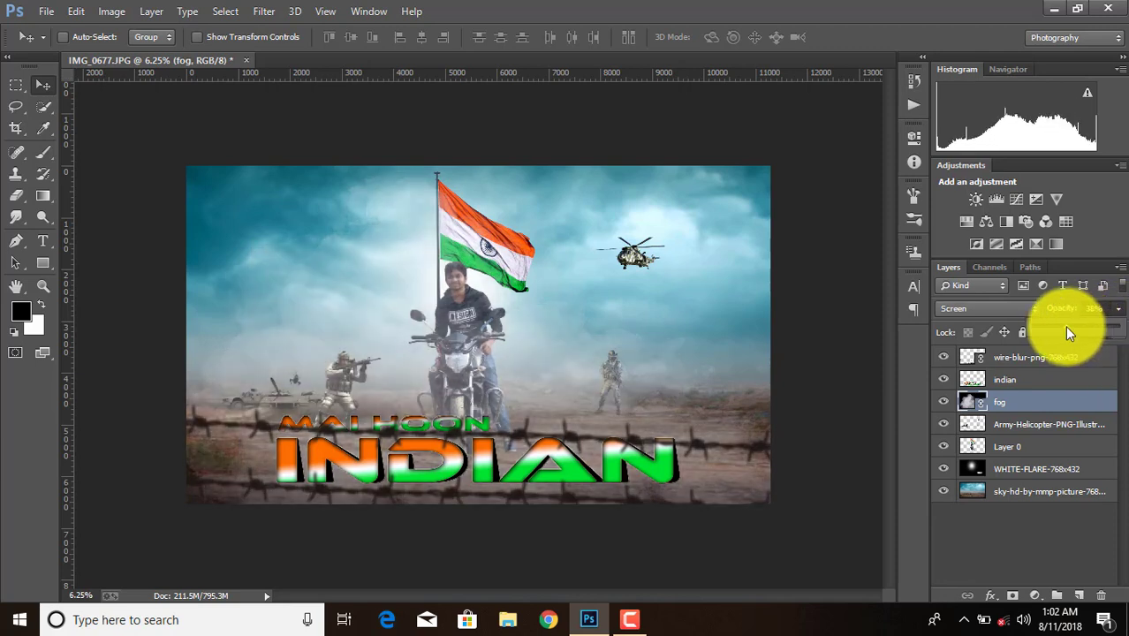
{"action": "left_click_drag", "start_coordinate": [1068, 332], "coordinate": [1071, 331]}
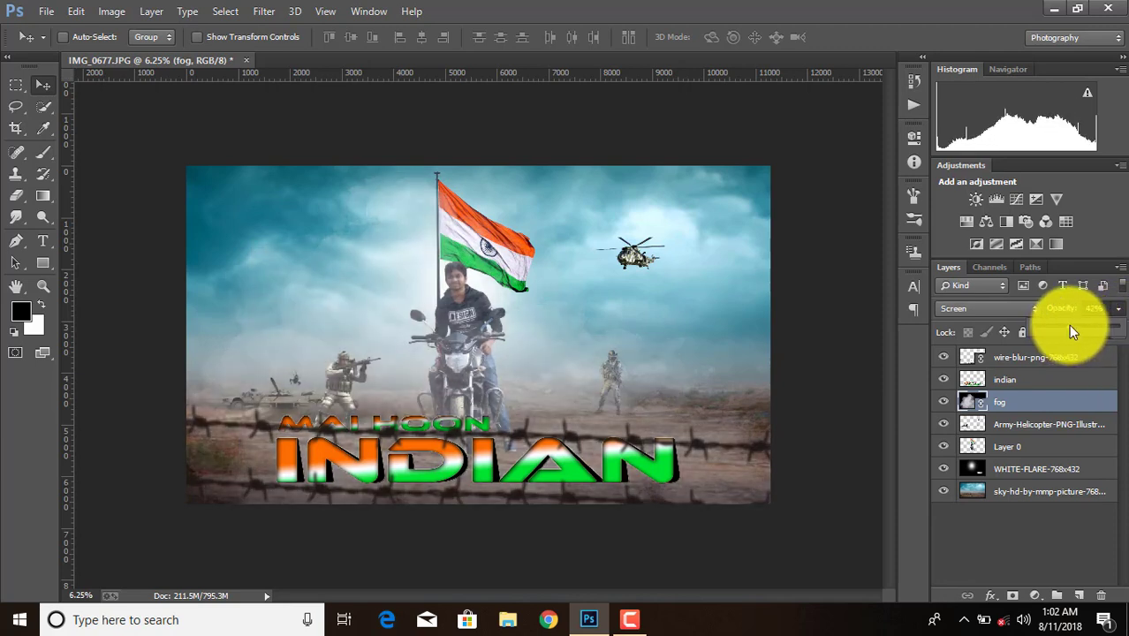
{"action": "right_click", "coordinate": [1023, 405]}
{"action": "key", "text": "Escape"}
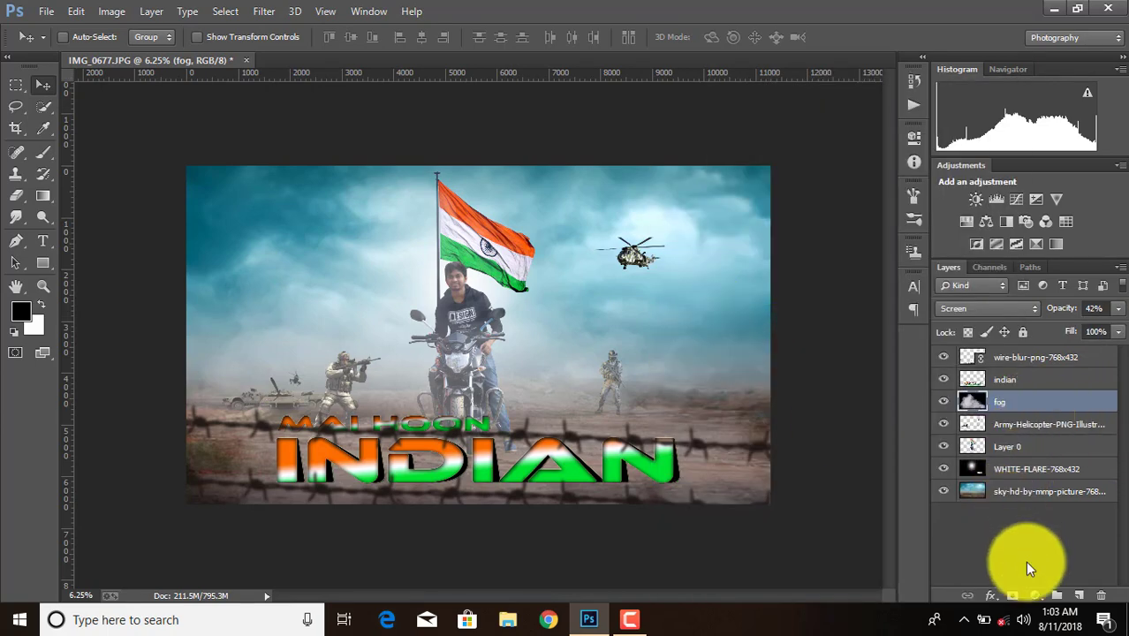
Step: Add a layer mask to the fog and set up a brush at 32% opacity
{"action": "left_click", "coordinate": [1013, 595]}
{"action": "left_click", "coordinate": [44, 153]}
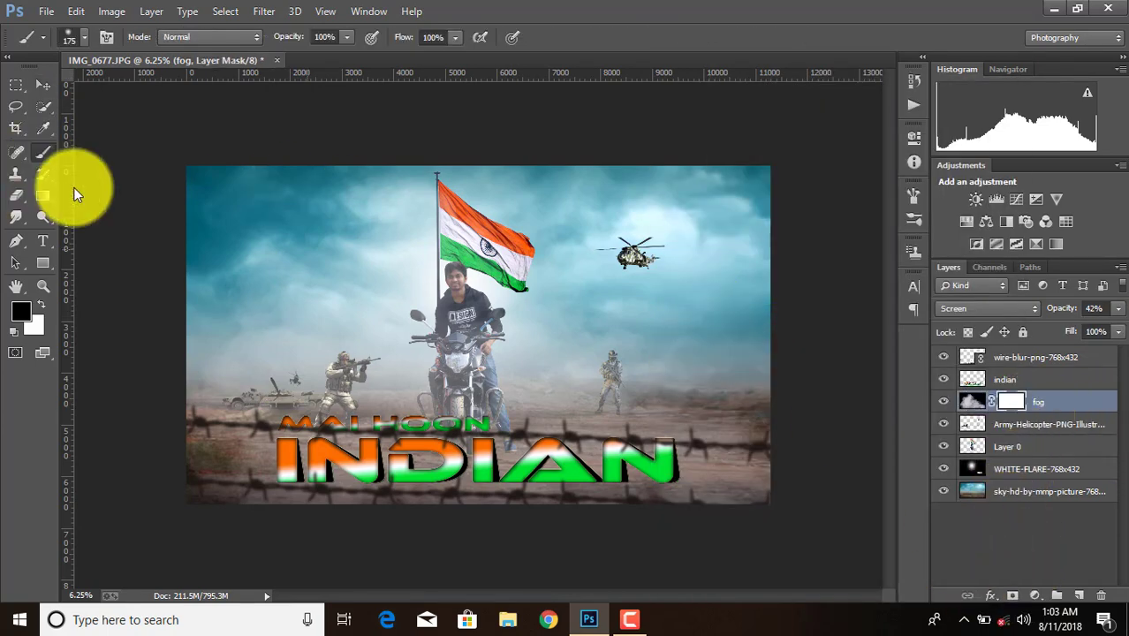
{"action": "key", "text": "ctrl+plus"}
{"action": "key", "text": "ctrl+plus"}
{"action": "key", "text": "ctrl+plus"}
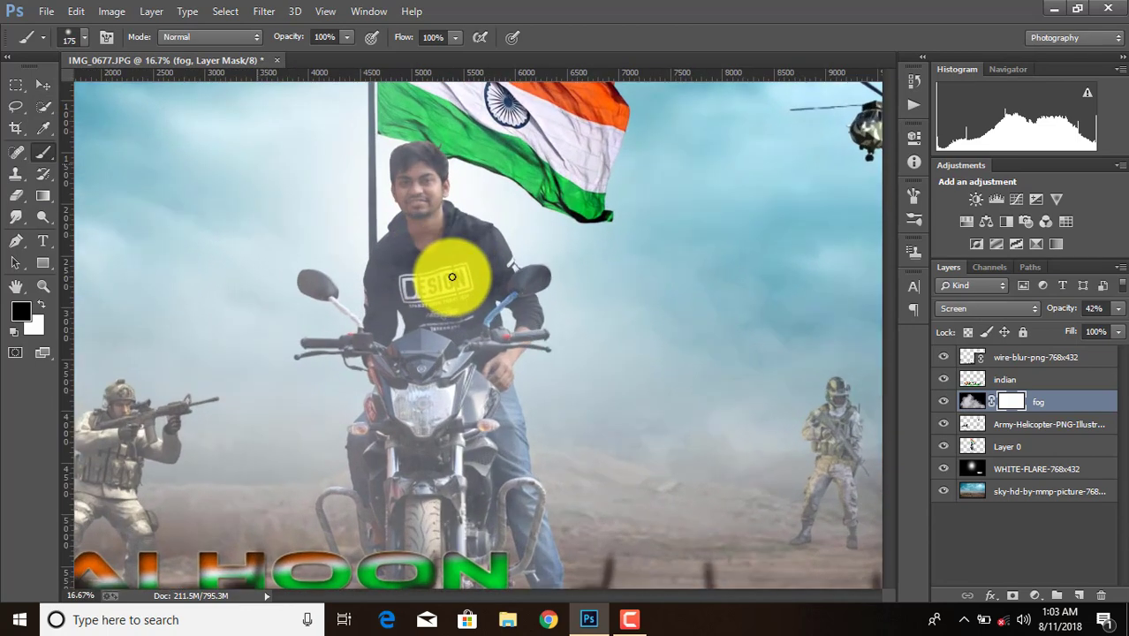
{"action": "left_click", "coordinate": [344, 37]}
{"action": "left_click_drag", "start_coordinate": [340, 55], "coordinate": [290, 55]}
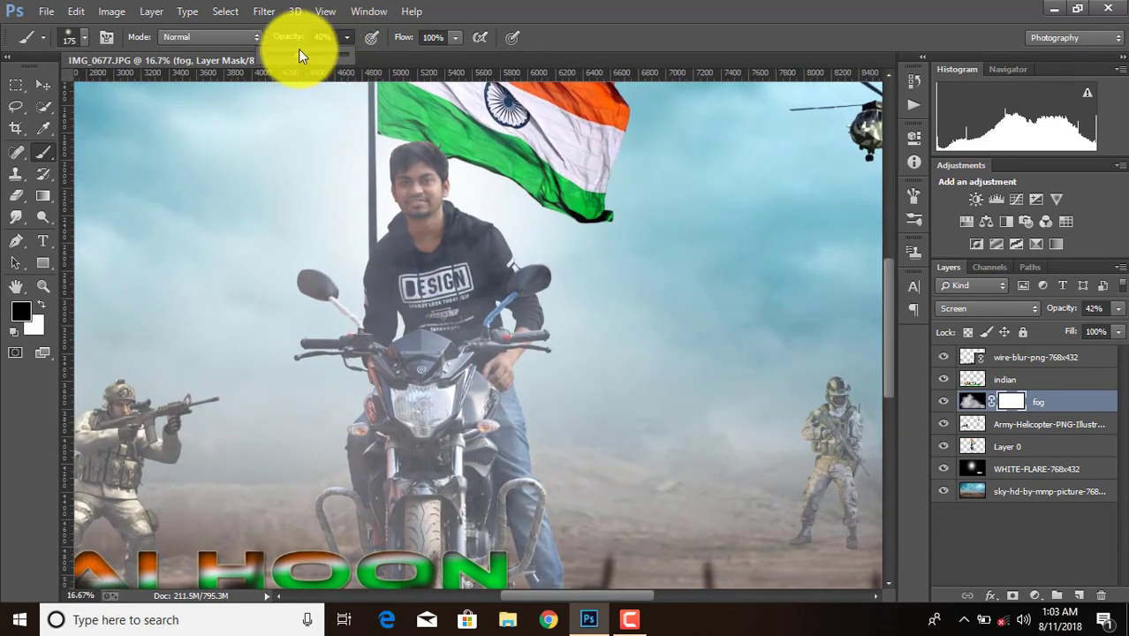
Step: Paint the fog away from the rider's head and upper body, redoing one stroke
{"action": "left_click_drag", "start_coordinate": [425, 166], "coordinate": [413, 201]}
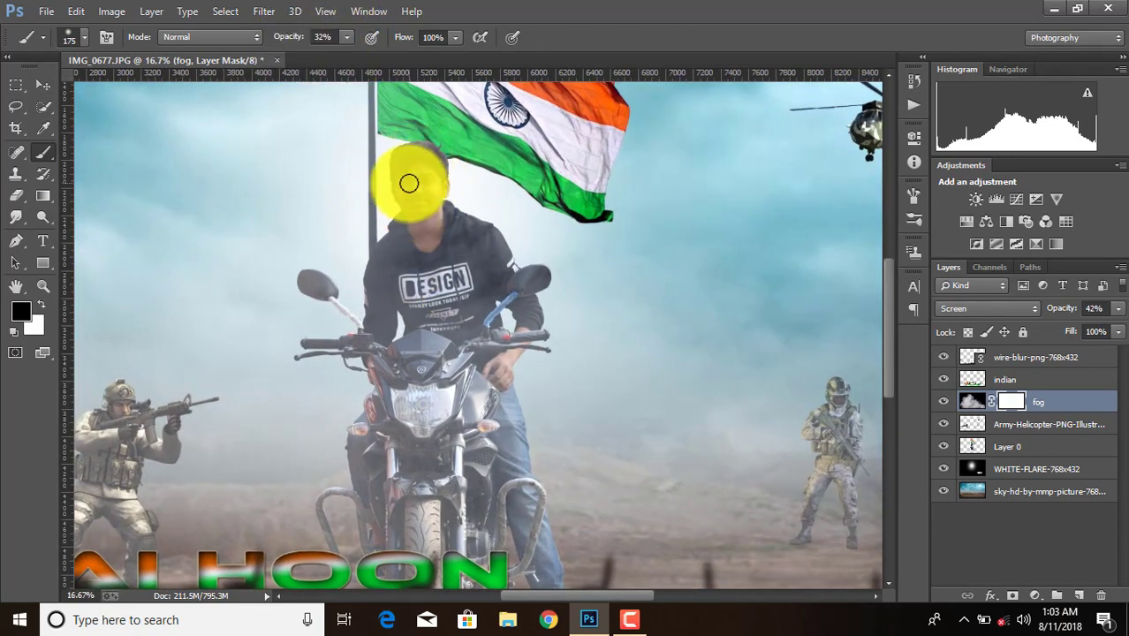
{"action": "left_click", "coordinate": [76, 10]}
{"action": "left_click", "coordinate": [141, 38]}
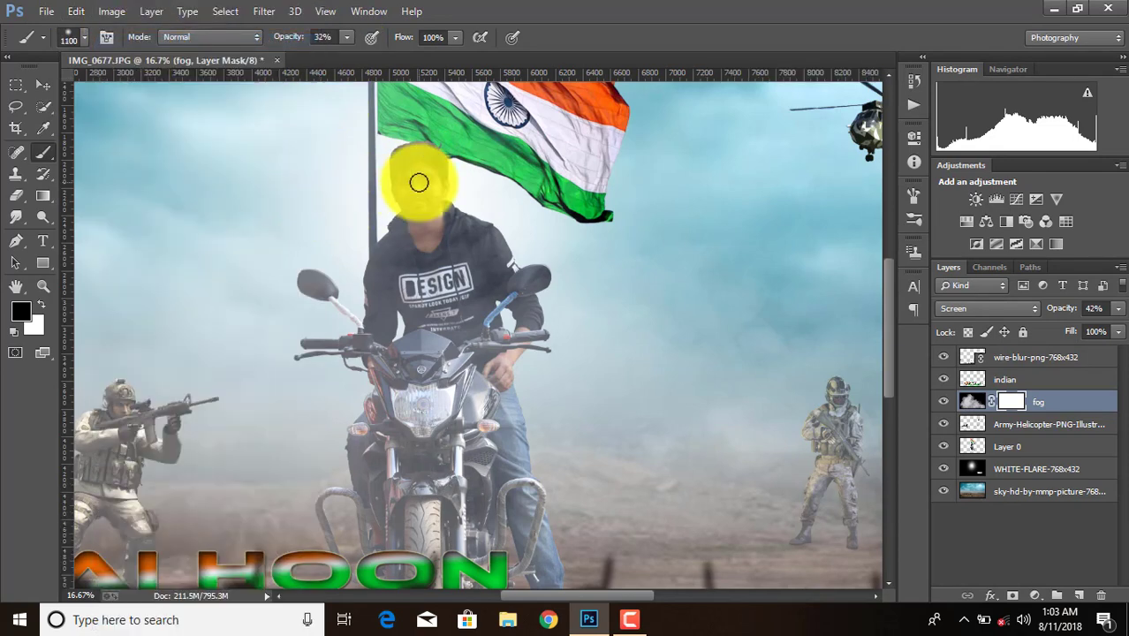
{"action": "mouse_move", "coordinate": [414, 181]}
{"action": "left_mouse_down"}
{"action": "mouse_move", "coordinate": [495, 314]}
{"action": "mouse_move", "coordinate": [428, 287]}
{"action": "mouse_move", "coordinate": [631, 385]}
{"action": "left_mouse_up"}
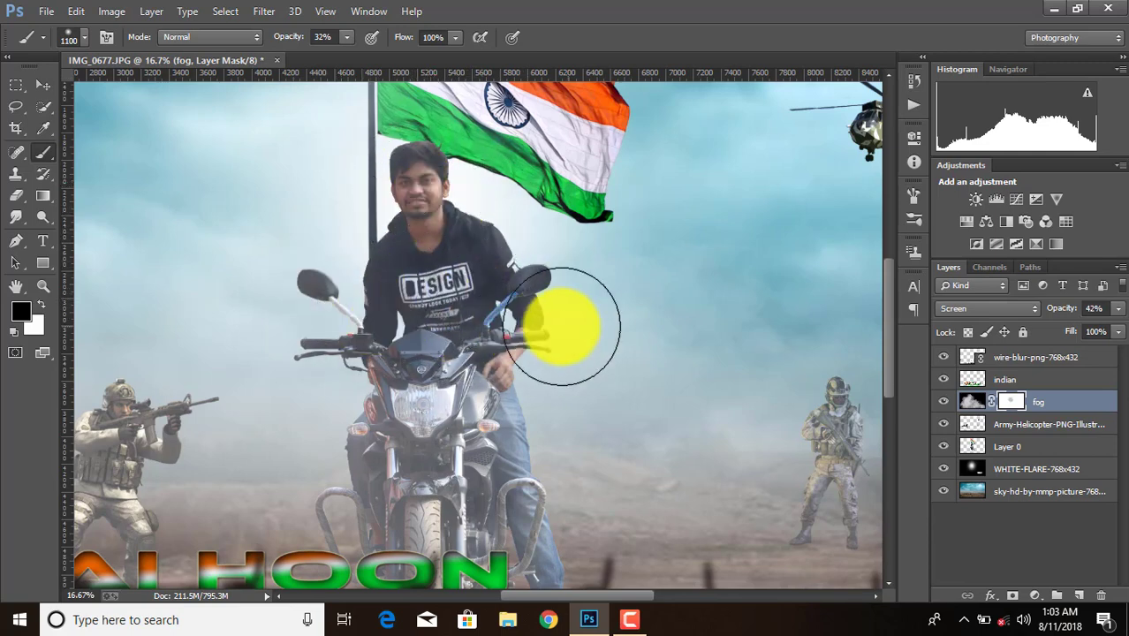
{"action": "scroll", "coordinate": [632, 384], "scroll_direction": "down", "scroll_amount": 1}
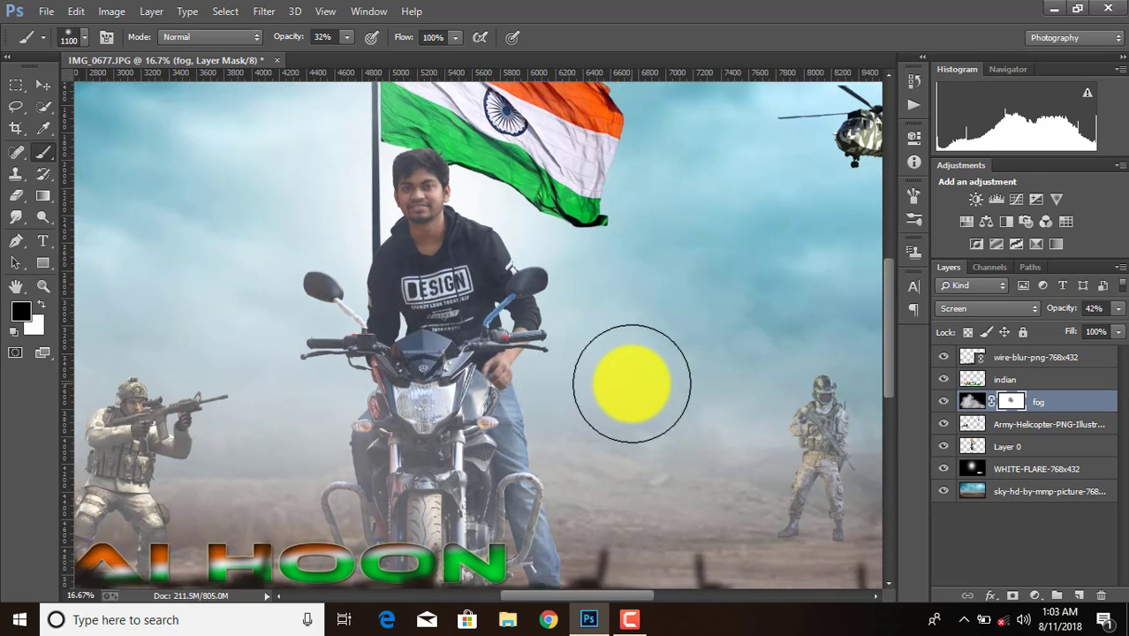
{"action": "scroll", "coordinate": [632, 384], "scroll_direction": "down", "scroll_amount": 1}
{"action": "scroll", "coordinate": [632, 384], "scroll_direction": "down", "scroll_amount": 1}
{"action": "scroll", "coordinate": [632, 384], "scroll_direction": "down", "scroll_amount": 1}
{"action": "scroll", "coordinate": [632, 384], "scroll_direction": "up", "scroll_amount": 1}
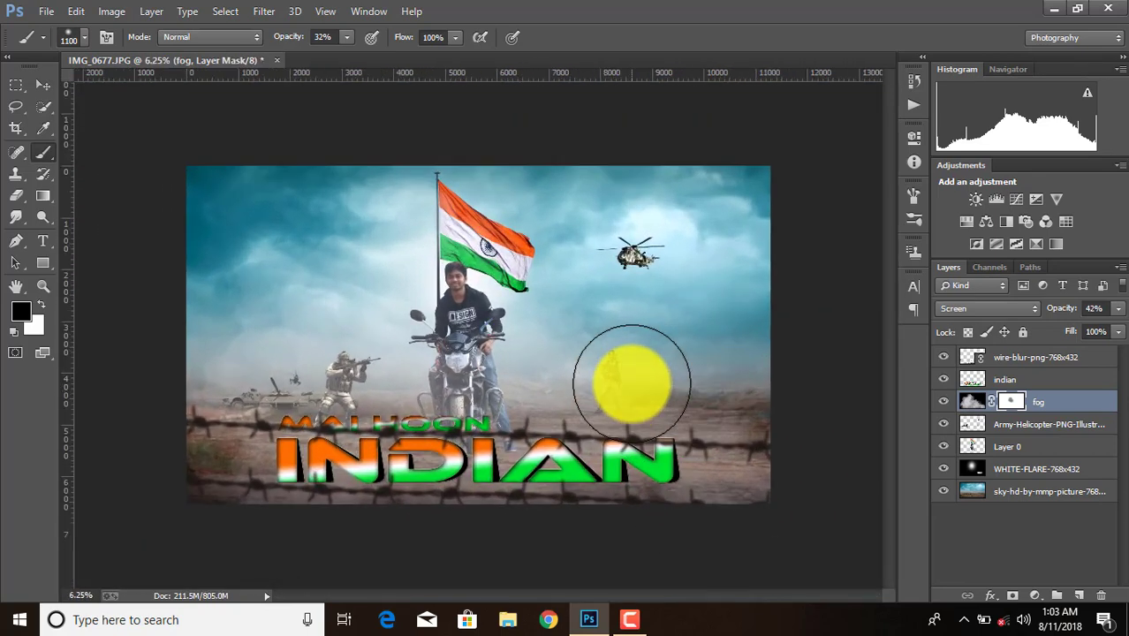
{"action": "left_click", "coordinate": [1045, 496]}
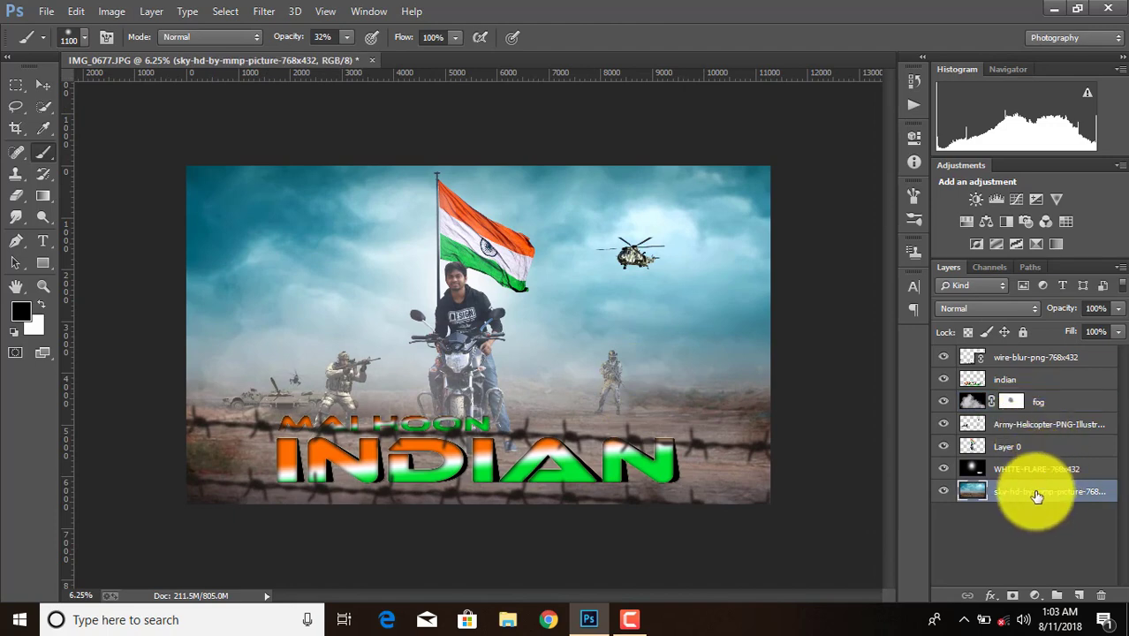
Step: Merge all visible layers and open the Camera Raw Filter on the result
{"action": "right_click", "coordinate": [1036, 493]}
{"action": "left_click", "coordinate": [721, 491]}
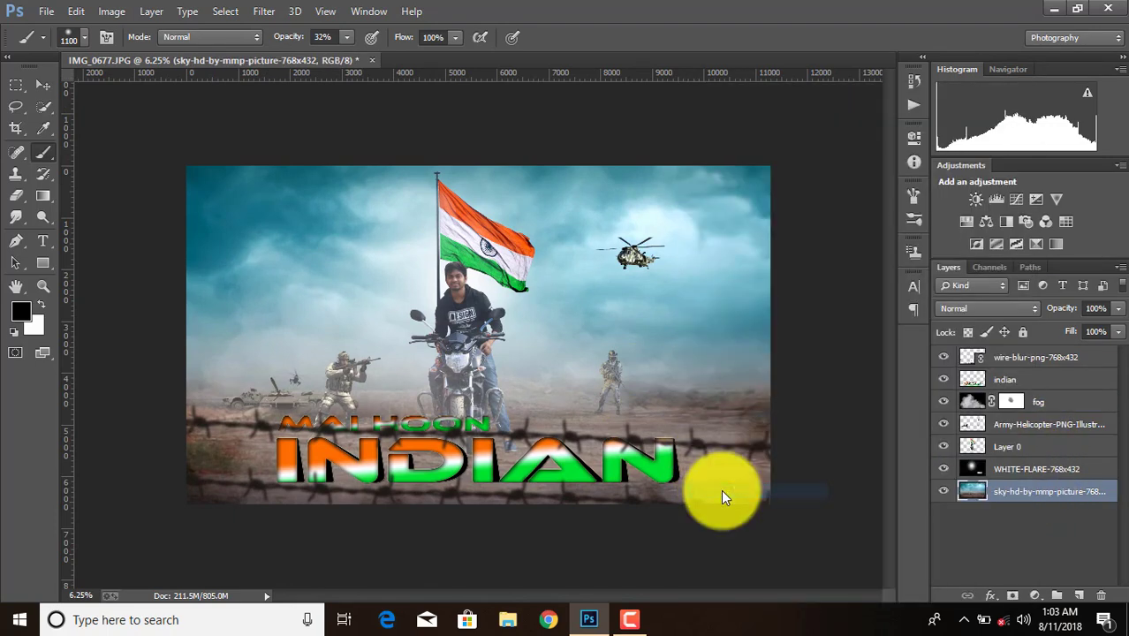
{"action": "left_click", "coordinate": [263, 11]}
{"action": "left_click", "coordinate": [306, 106]}
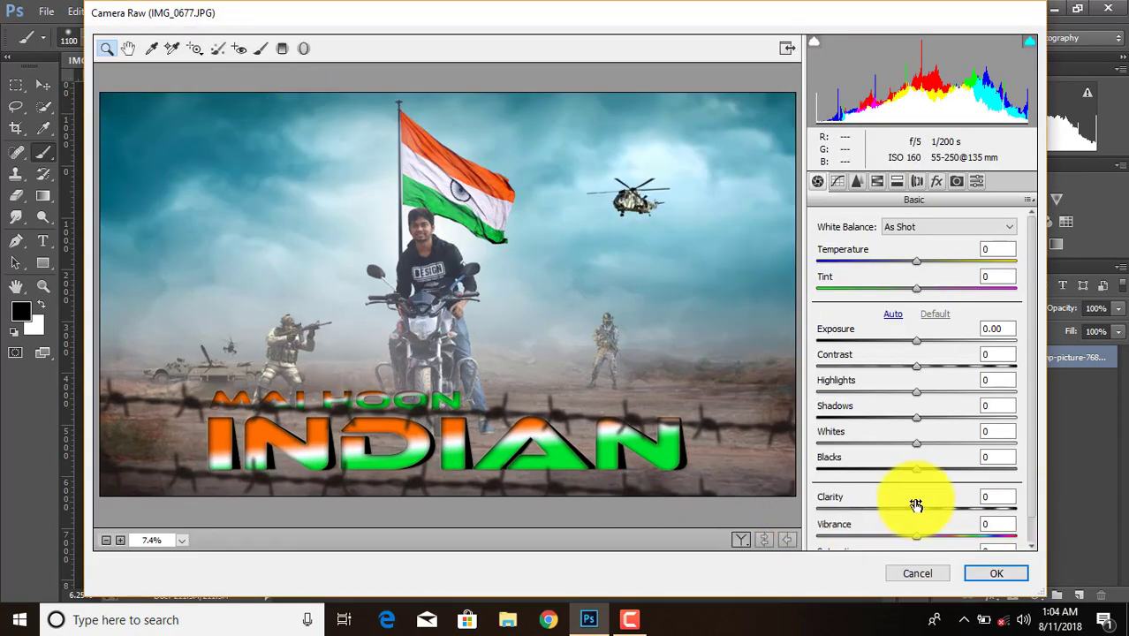
{"action": "scroll", "coordinate": [899, 504], "scroll_direction": "down", "scroll_amount": 1}
{"action": "scroll", "coordinate": [909, 502], "scroll_direction": "up", "scroll_amount": 1}
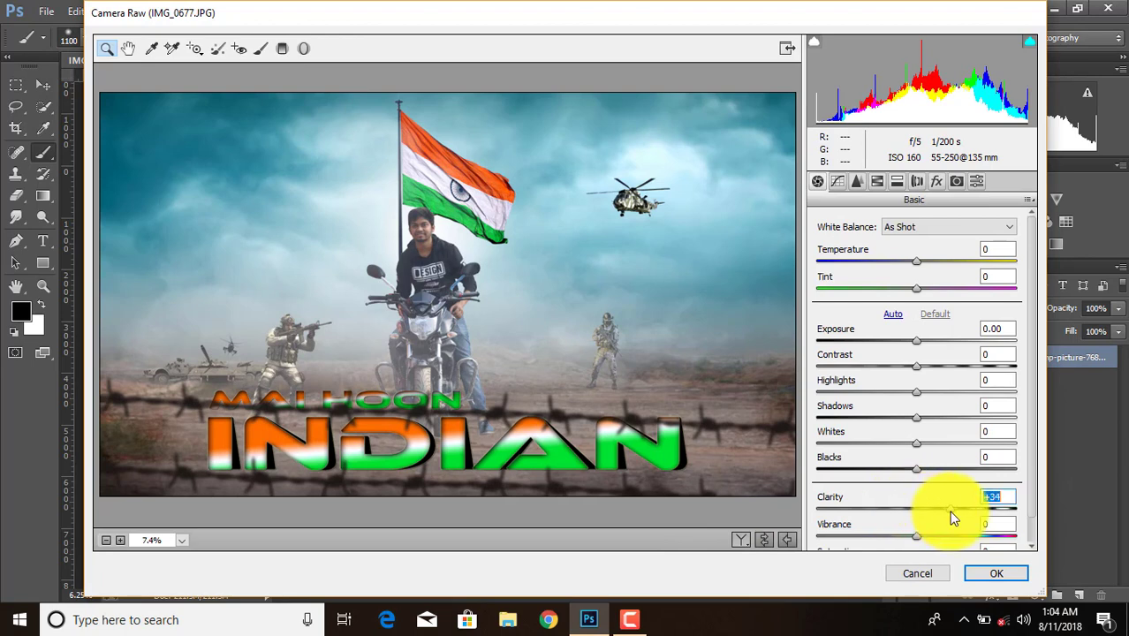
Step: Apply clarity +20, deeper blacks, lifted shadows, richer greens, then flatten to one Background layer
{"action": "left_click_drag", "start_coordinate": [950, 511], "coordinate": [955, 509]}
{"action": "mouse_move", "coordinate": [916, 469]}
{"action": "left_mouse_down"}
{"action": "mouse_move", "coordinate": [881, 470]}
{"action": "mouse_move", "coordinate": [957, 444]}
{"action": "left_mouse_up"}
{"action": "left_click_drag", "start_coordinate": [956, 509], "coordinate": [936, 509]}
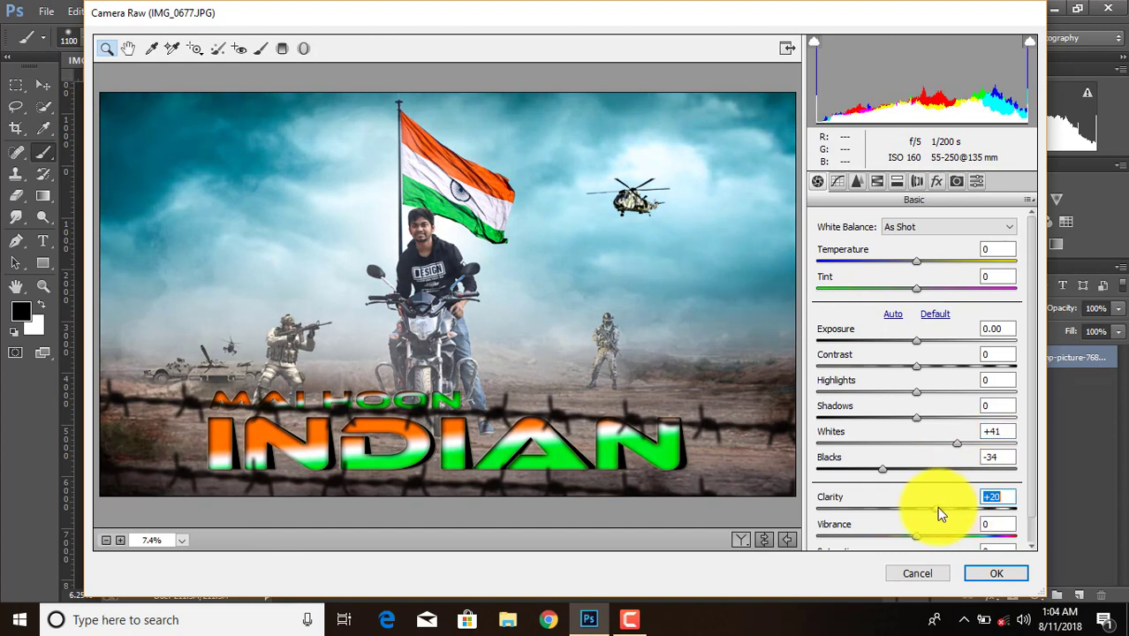
{"action": "left_click_drag", "start_coordinate": [916, 417], "coordinate": [939, 418]}
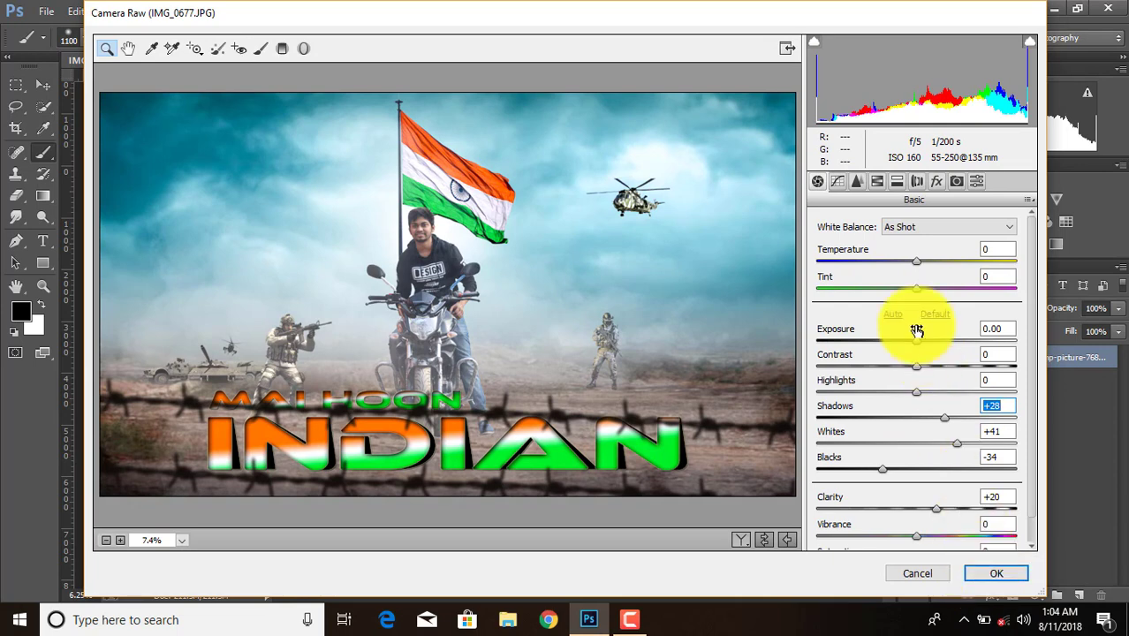
{"action": "left_click", "coordinate": [877, 181]}
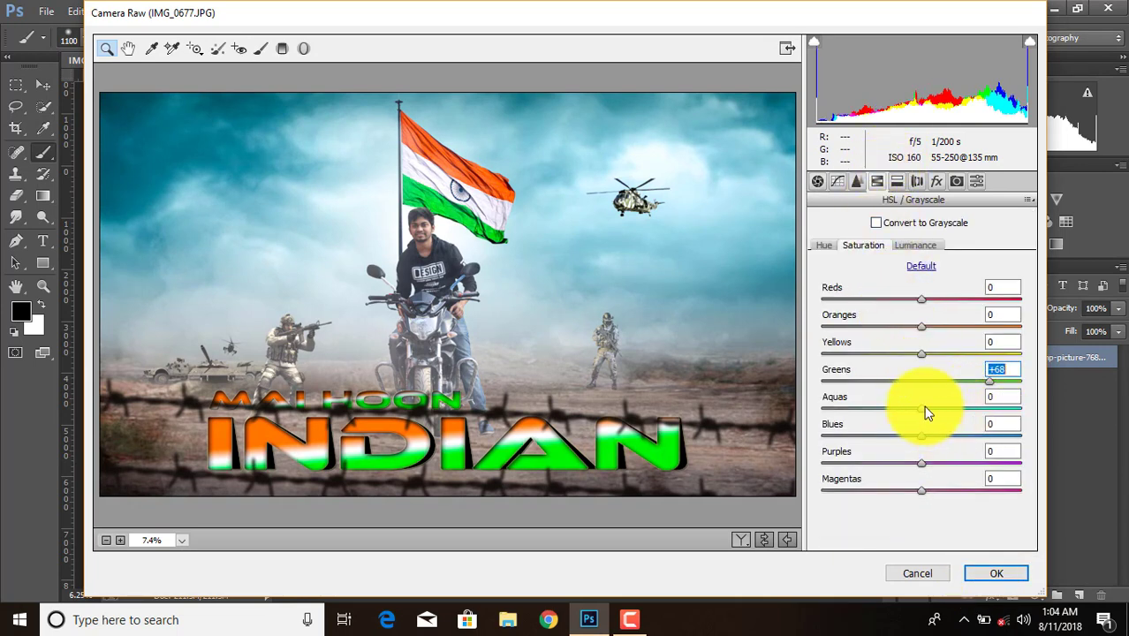
{"action": "mouse_move", "coordinate": [922, 409]}
{"action": "left_mouse_down"}
{"action": "mouse_move", "coordinate": [946, 410]}
{"action": "mouse_move", "coordinate": [915, 411]}
{"action": "mouse_move", "coordinate": [967, 392]}
{"action": "left_mouse_up"}
{"action": "left_click", "coordinate": [825, 246]}
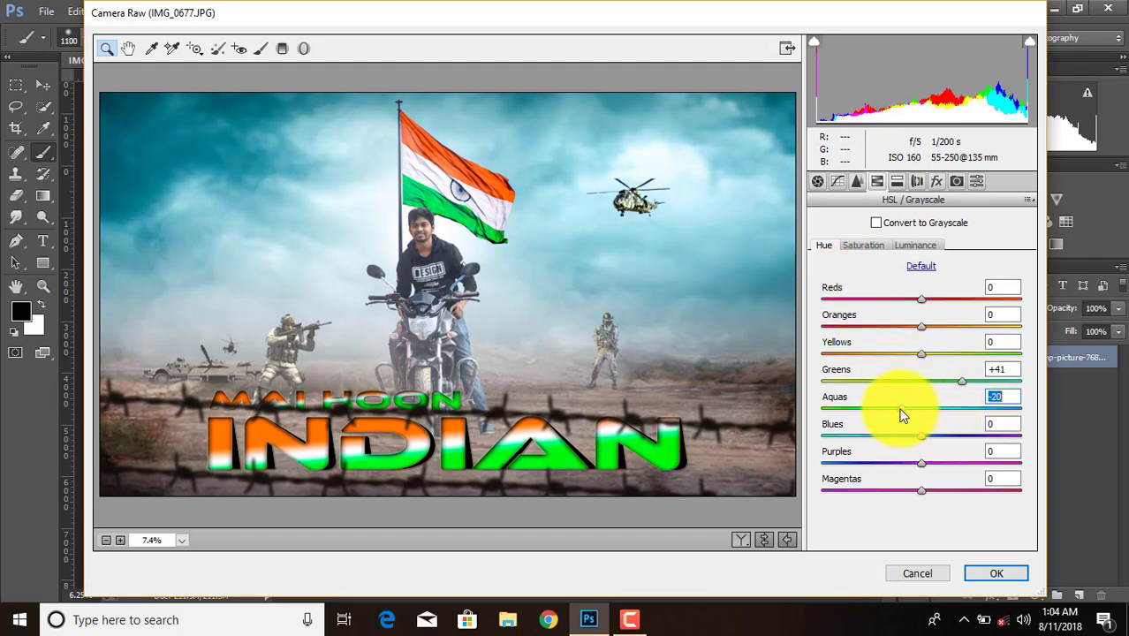
{"action": "left_click", "coordinate": [993, 571]}
{"action": "right_click", "coordinate": [1010, 352]}
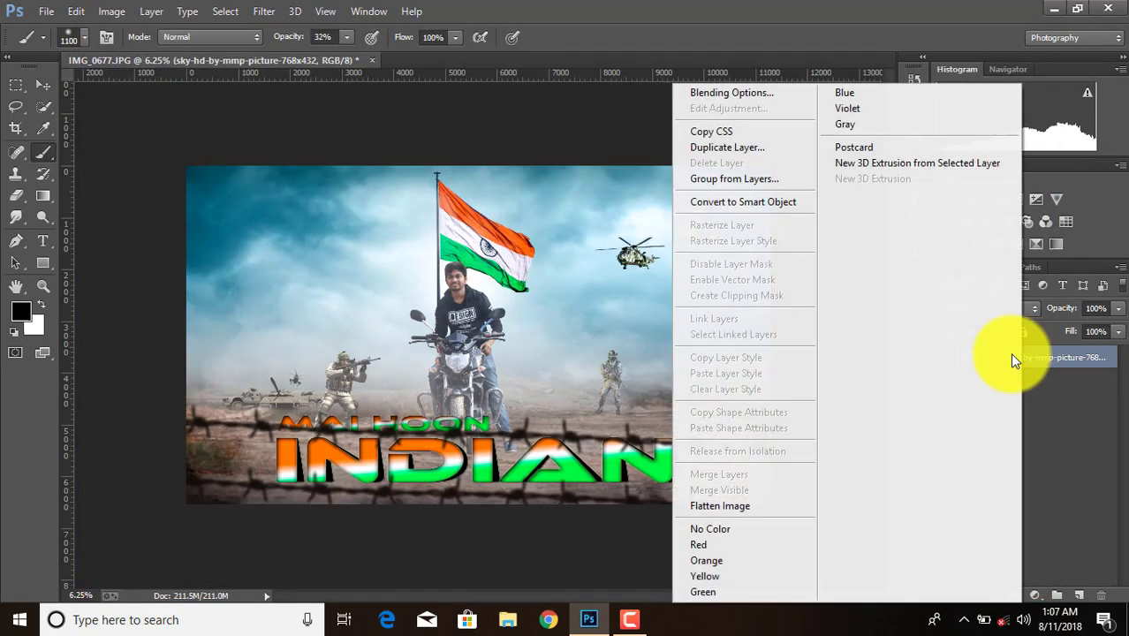
{"action": "left_click", "coordinate": [704, 505]}
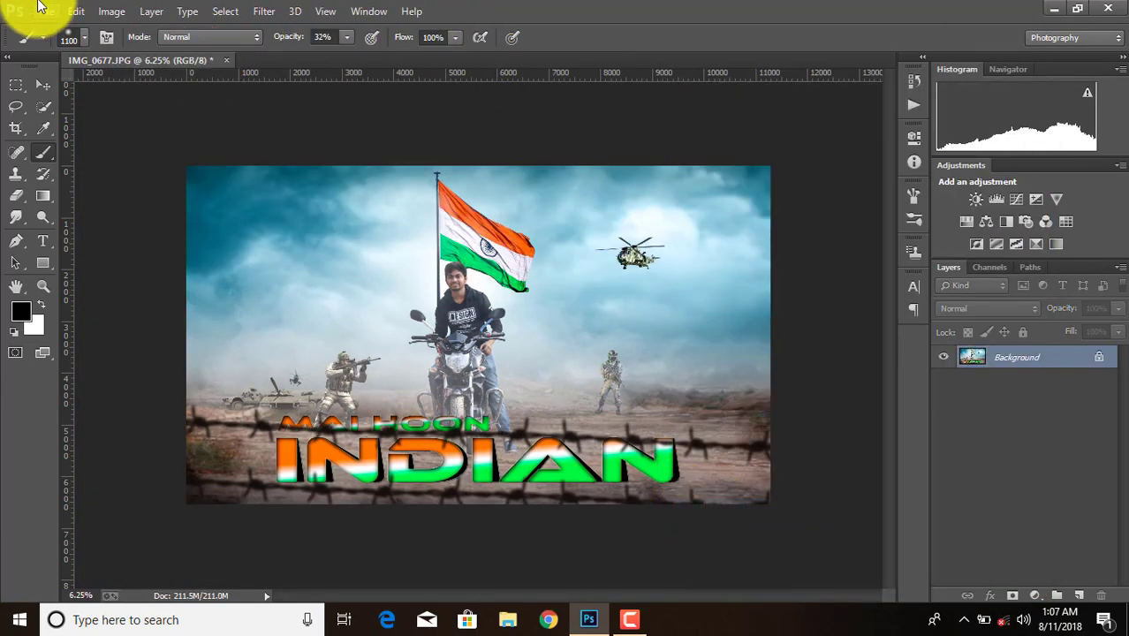